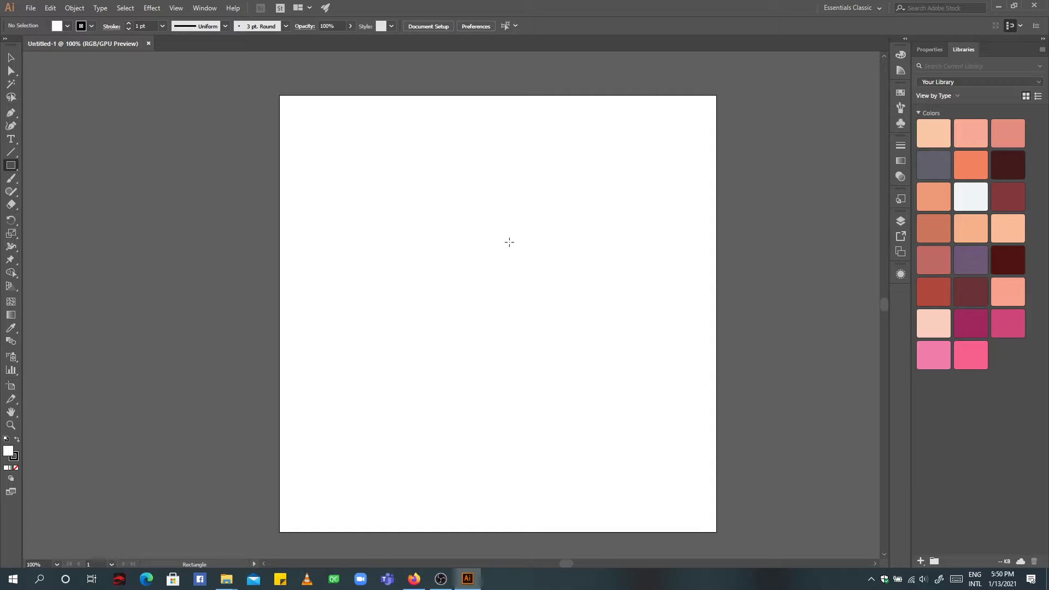
Draw a tall rectangle right of centre and pull its bottom corners inward into a tapered cup.
{"action": "left_click_drag", "start_coordinate": [507, 242], "coordinate": [603, 393]}
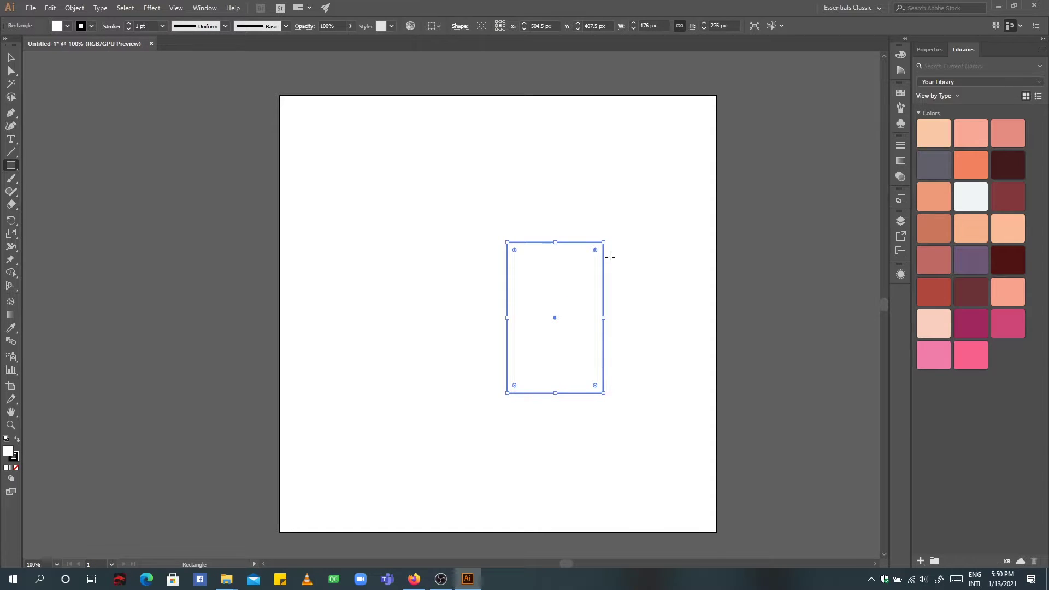
{"action": "key", "text": "a"}
{"action": "left_click", "coordinate": [507, 393]}
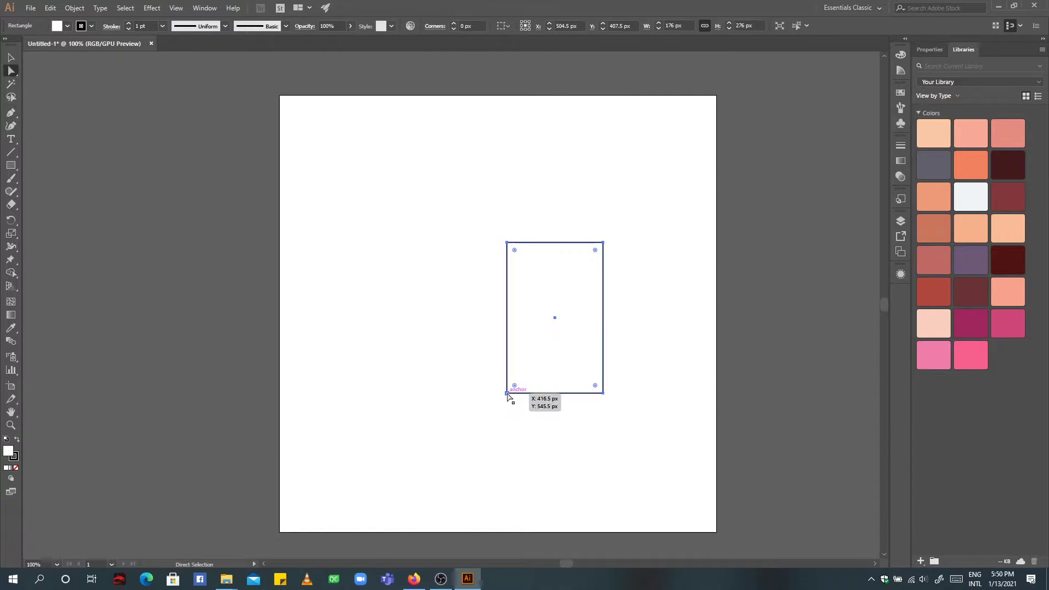
{"action": "left_click_drag", "start_coordinate": [603, 393], "coordinate": [589, 393]}
{"action": "key", "text": "ctrl+z"}
{"action": "left_click_drag", "start_coordinate": [507, 393], "coordinate": [597, 391]}
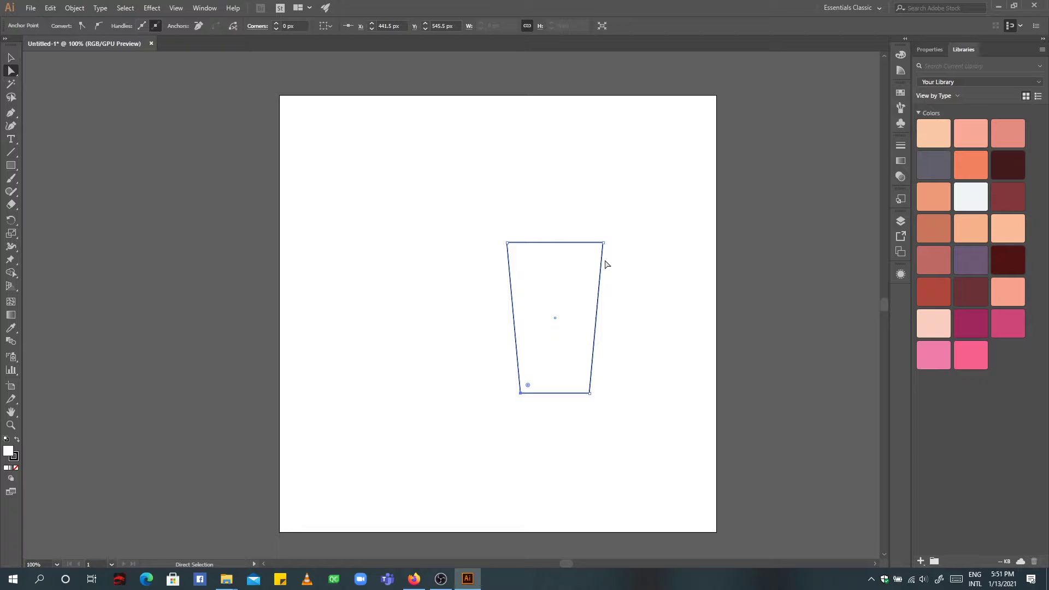
{"action": "left_click", "coordinate": [13, 154]}
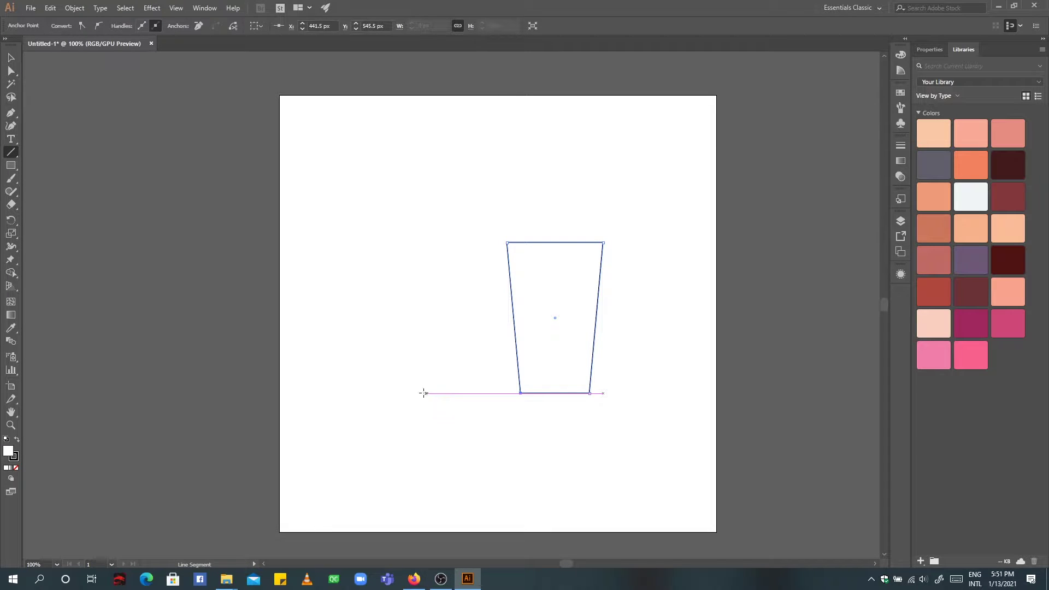
Draw a ground line beneath the cup and align it with the cup's base.
{"action": "left_click_drag", "start_coordinate": [424, 393], "coordinate": [621, 393]}
{"action": "key", "text": "ctrl+z"}
{"action": "left_click_drag", "start_coordinate": [409, 399], "coordinate": [632, 400]}
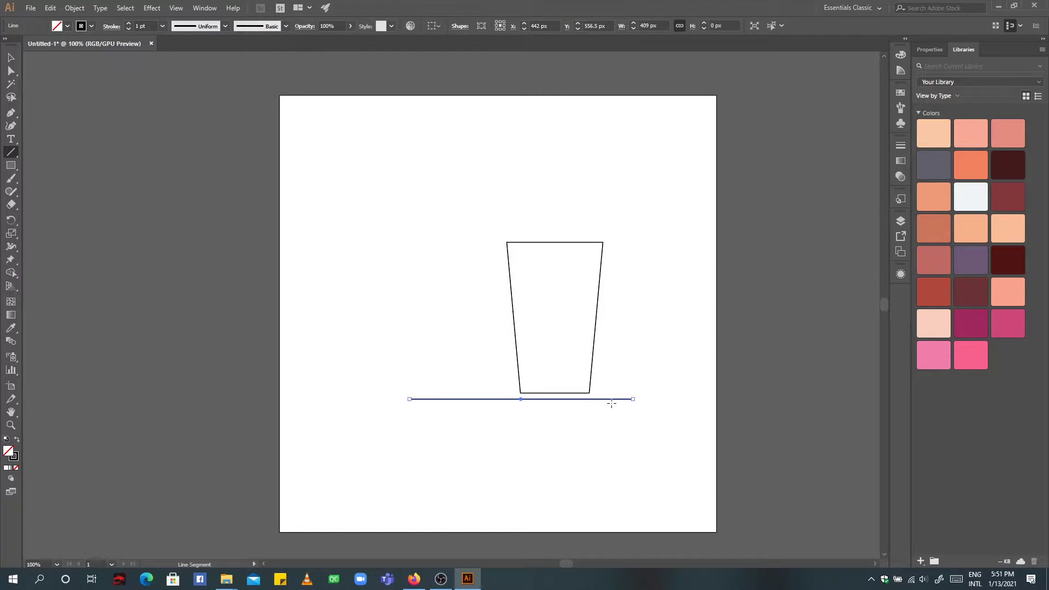
{"action": "left_click", "coordinate": [162, 26]}
{"action": "left_click", "coordinate": [186, 116]}
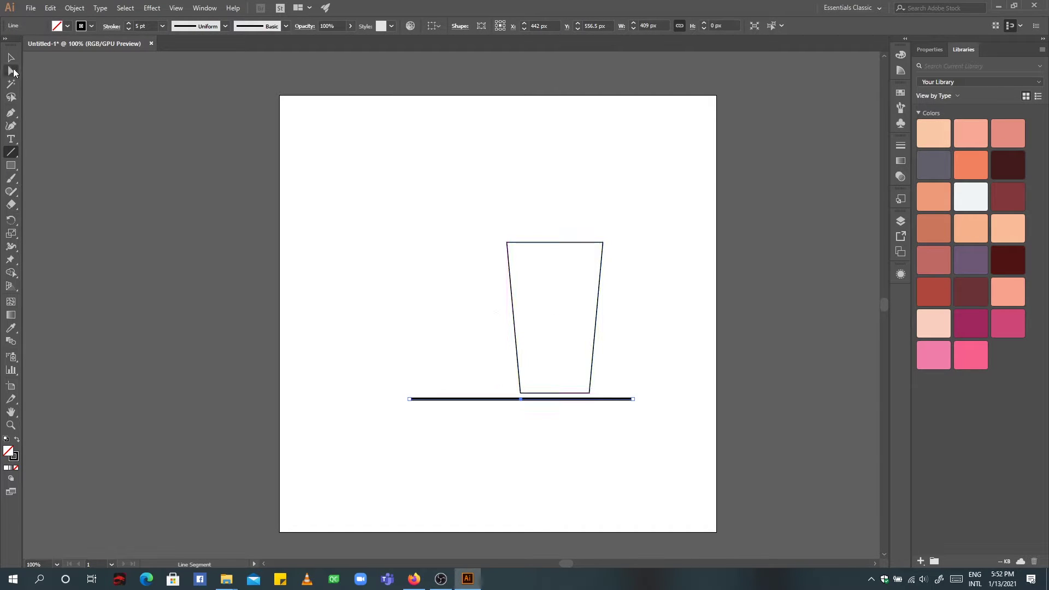
{"action": "key", "text": "v"}
{"action": "left_click_drag", "start_coordinate": [627, 399], "coordinate": [606, 391]}
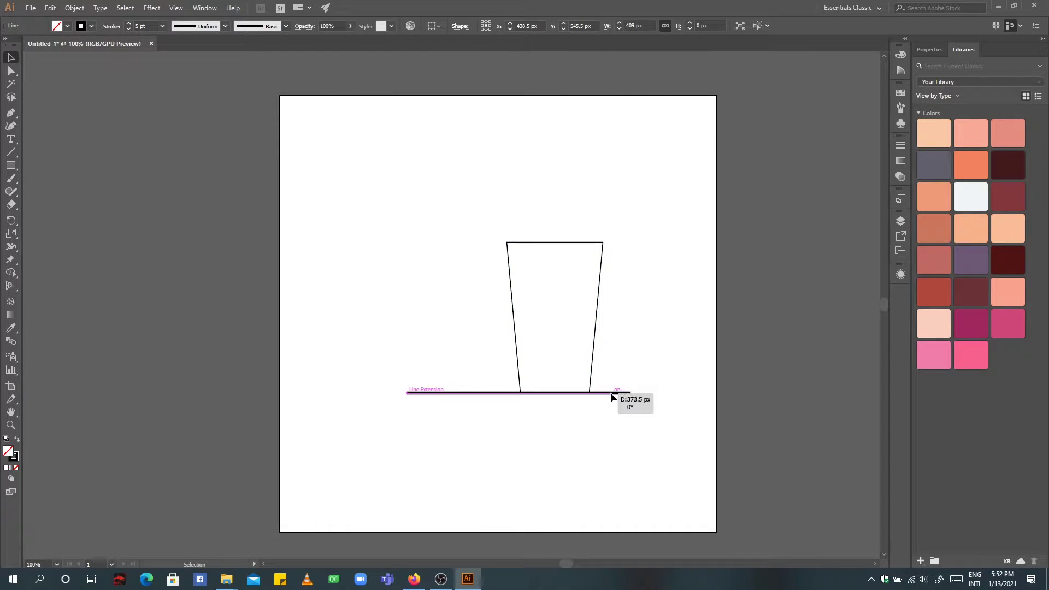
{"action": "left_click_drag", "start_coordinate": [406, 393], "coordinate": [431, 392]}
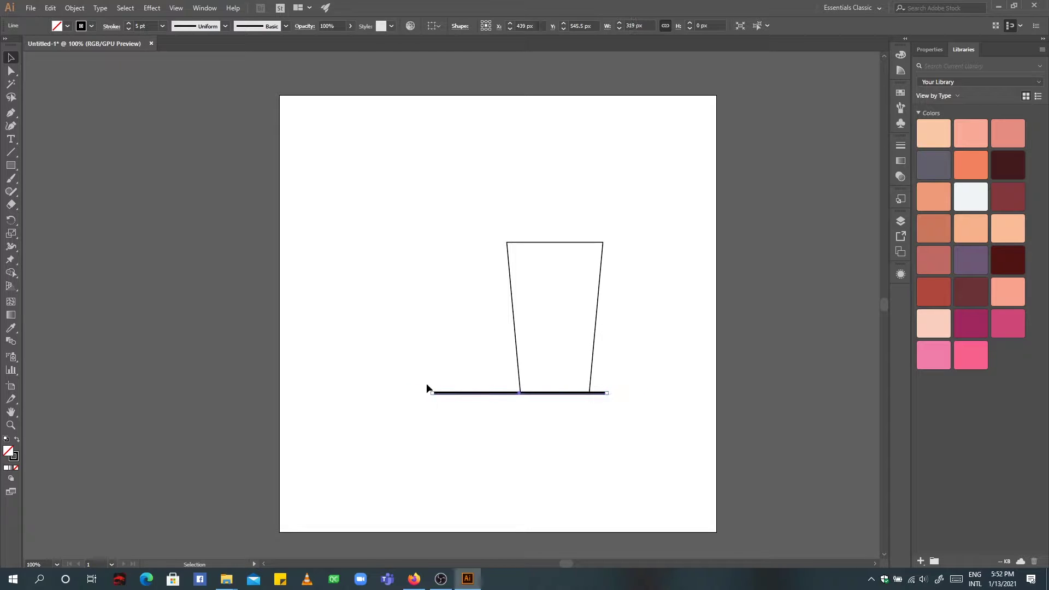
Give the ground line round caps and a 7 pt stroke.
{"action": "left_click", "coordinate": [113, 26]}
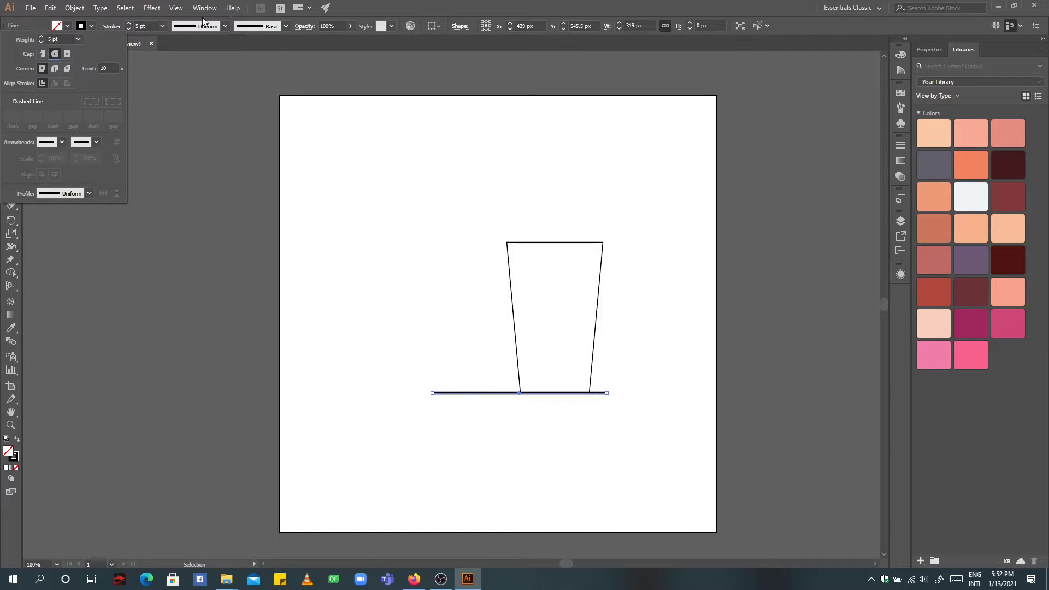
{"action": "left_click", "coordinate": [162, 26]}
{"action": "left_click", "coordinate": [175, 185]}
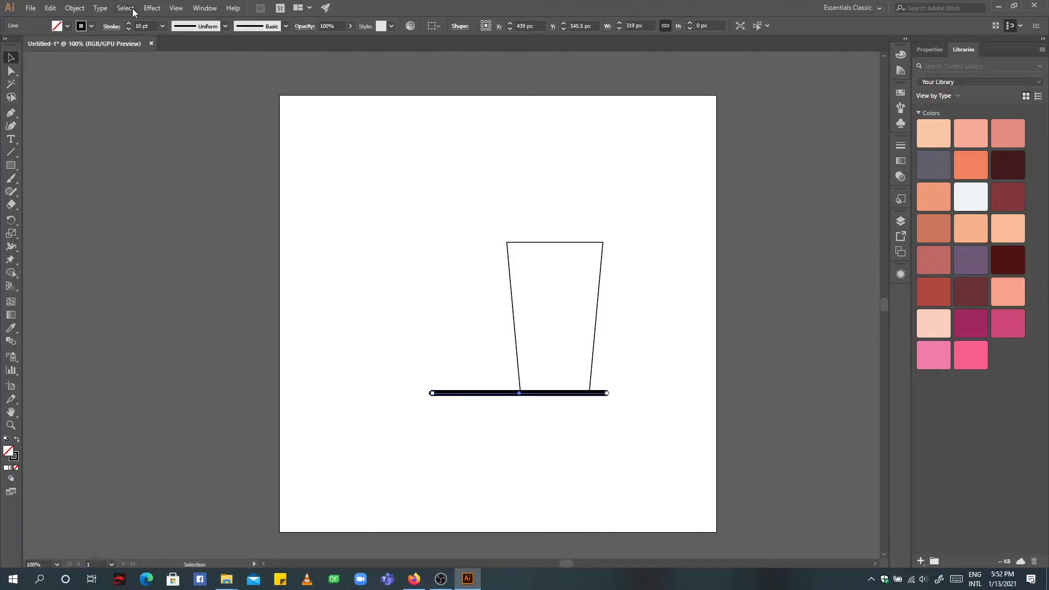
{"action": "left_click", "coordinate": [163, 26]}
{"action": "left_click", "coordinate": [172, 149]}
{"action": "left_click", "coordinate": [646, 332]}
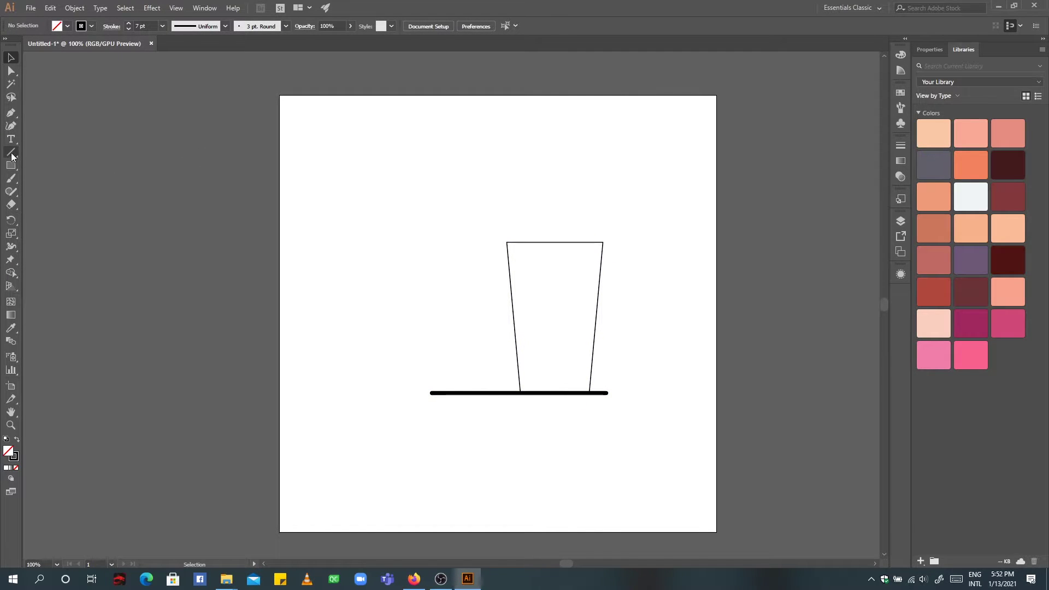
Add short dashes continuing the ground line on both sides and fine-tune their lengths.
{"action": "key", "text": "backslash"}
{"action": "left_click_drag", "start_coordinate": [619, 392], "coordinate": [654, 393]}
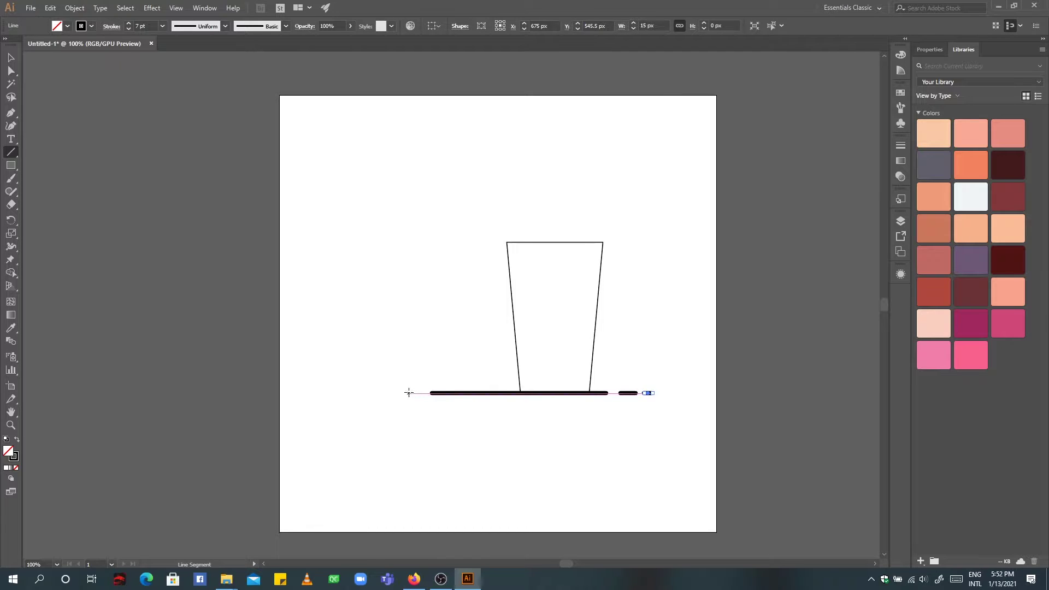
{"action": "mouse_move", "coordinate": [409, 393]}
{"action": "left_mouse_down"}
{"action": "mouse_move", "coordinate": [380, 393]}
{"action": "mouse_move", "coordinate": [611, 398]}
{"action": "left_mouse_up"}
{"action": "key", "text": "v"}
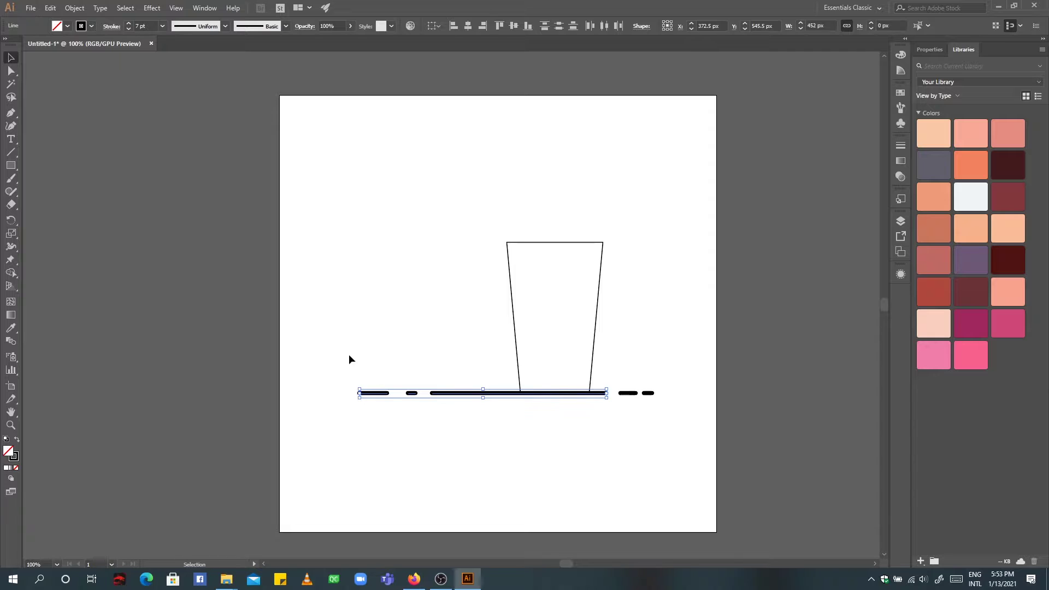
{"action": "left_click_drag", "start_coordinate": [349, 359], "coordinate": [659, 403]}
{"action": "left_click", "coordinate": [596, 339], "text": "shift"}
{"action": "left_click", "coordinate": [626, 417]}
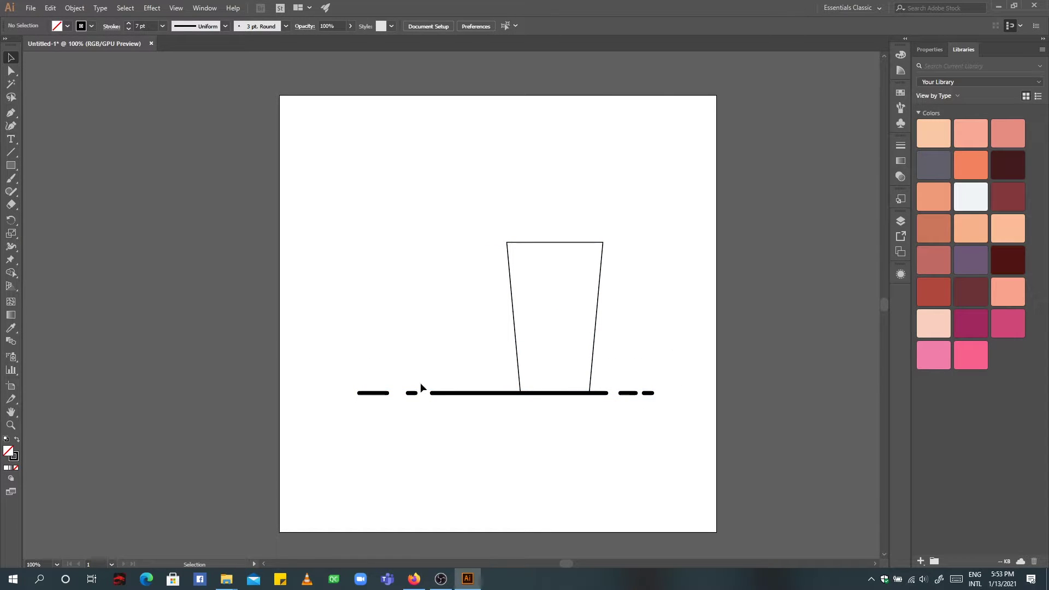
{"action": "mouse_move", "coordinate": [421, 388]}
{"action": "left_mouse_down"}
{"action": "mouse_move", "coordinate": [401, 398]}
{"action": "mouse_move", "coordinate": [420, 393]}
{"action": "left_mouse_up"}
{"action": "left_click_drag", "start_coordinate": [654, 393], "coordinate": [649, 392]}
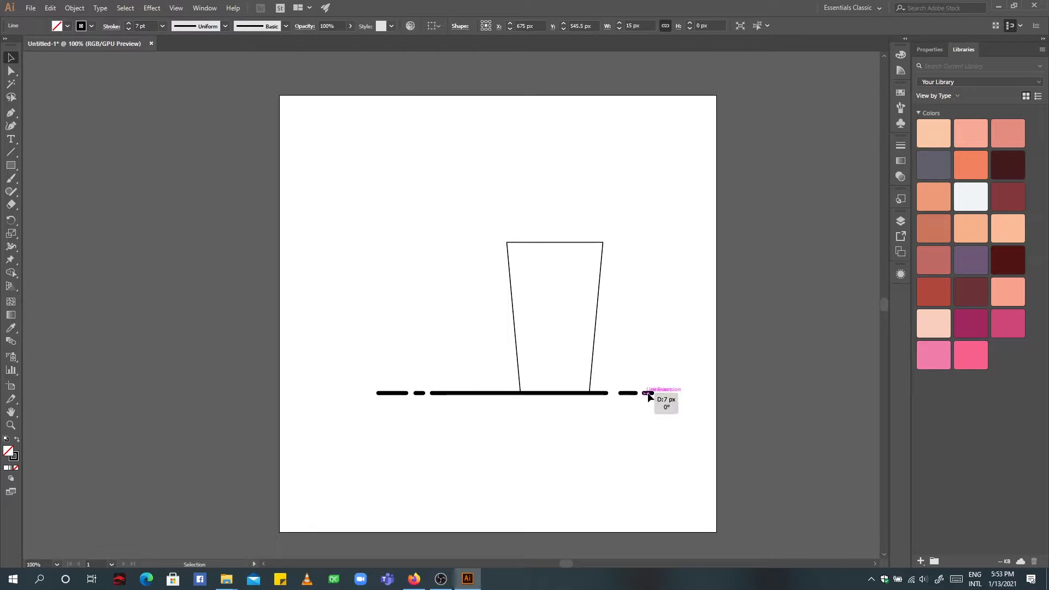
{"action": "key", "text": "ctrl+="}
Thicken the cup outline's stroke to 8 pt.
{"action": "scroll", "coordinate": [581, 563], "scroll_direction": "left", "scroll_amount": 5}
{"action": "left_click", "coordinate": [599, 471]}
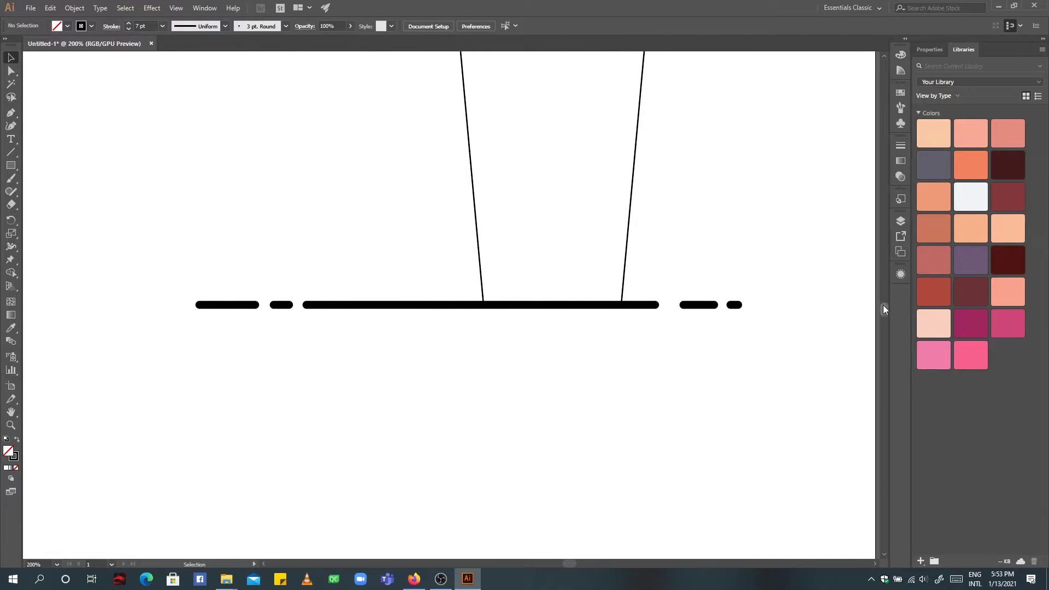
{"action": "left_click_drag", "start_coordinate": [883, 305], "coordinate": [883, 296]}
{"action": "left_click", "coordinate": [642, 386]}
{"action": "left_click", "coordinate": [163, 26]}
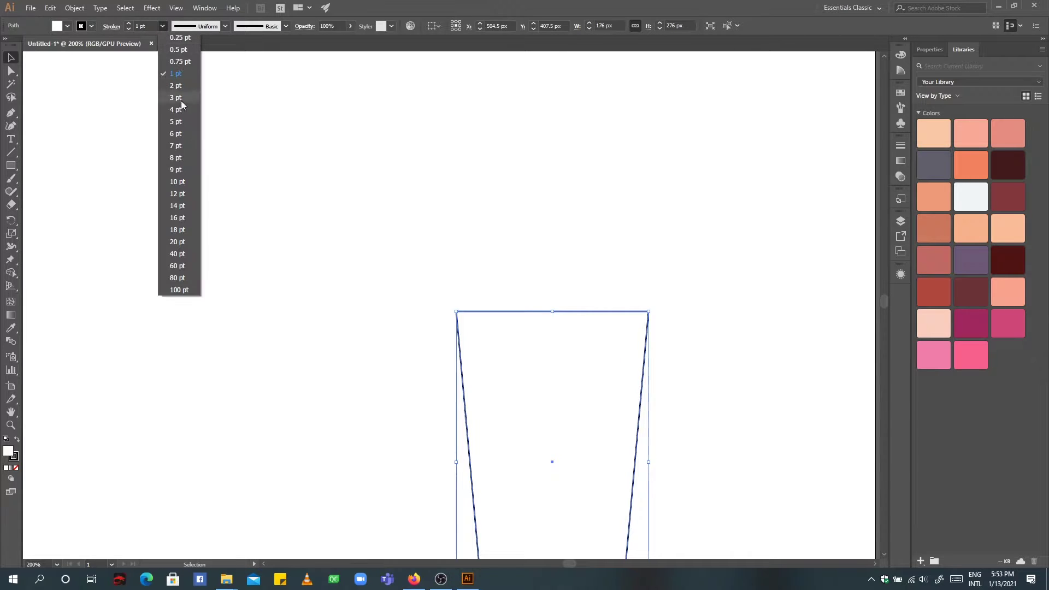
{"action": "left_click", "coordinate": [178, 162]}
{"action": "left_click_drag", "start_coordinate": [884, 303], "coordinate": [883, 309]}
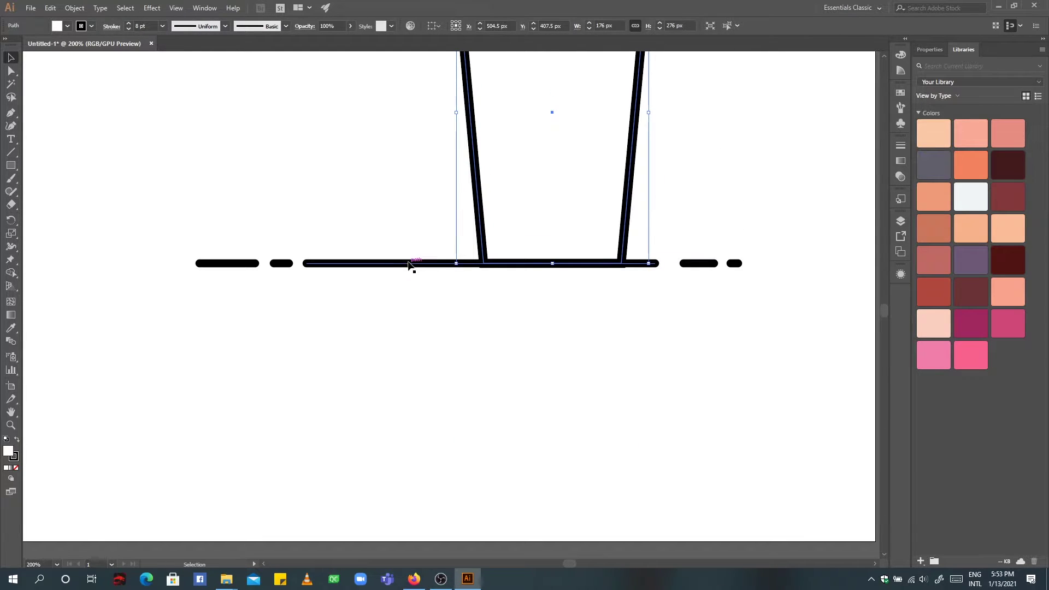
Settle the cup outline at a 7 pt stroke.
{"action": "left_click", "coordinate": [411, 264]}
{"action": "left_click", "coordinate": [484, 224]}
{"action": "left_click", "coordinate": [163, 25]}
{"action": "left_click", "coordinate": [178, 146]}
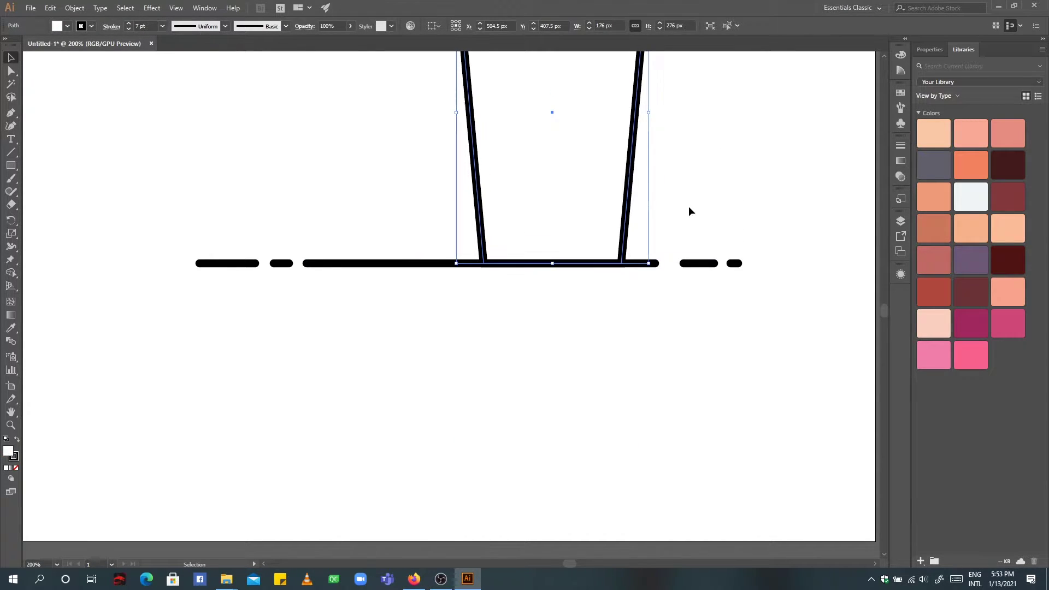
{"action": "left_click", "coordinate": [690, 212]}
{"action": "left_click_drag", "start_coordinate": [880, 316], "coordinate": [884, 309]}
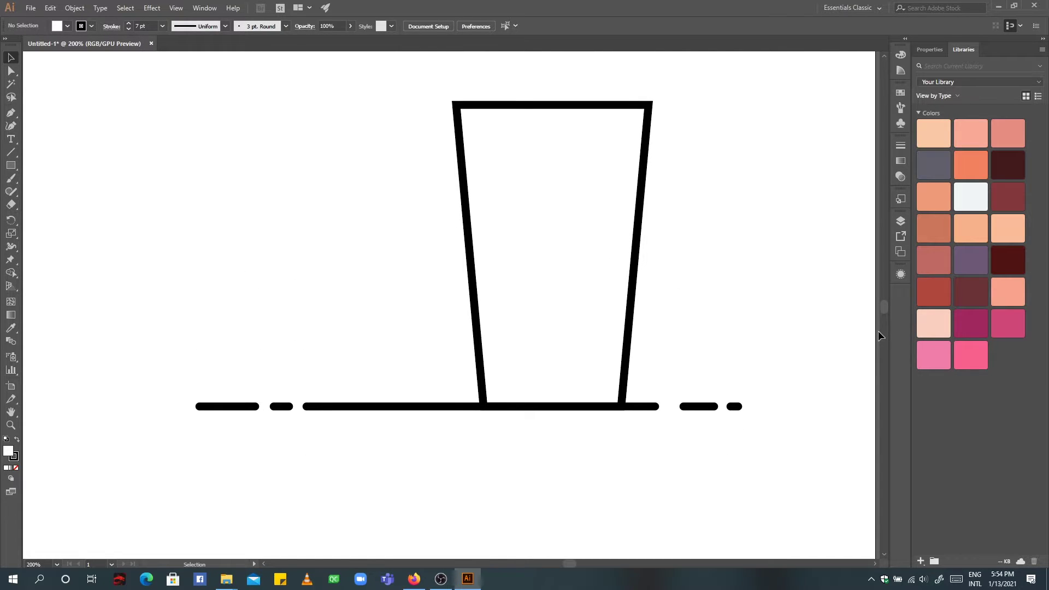
{"action": "left_click_drag", "start_coordinate": [881, 310], "coordinate": [884, 313]}
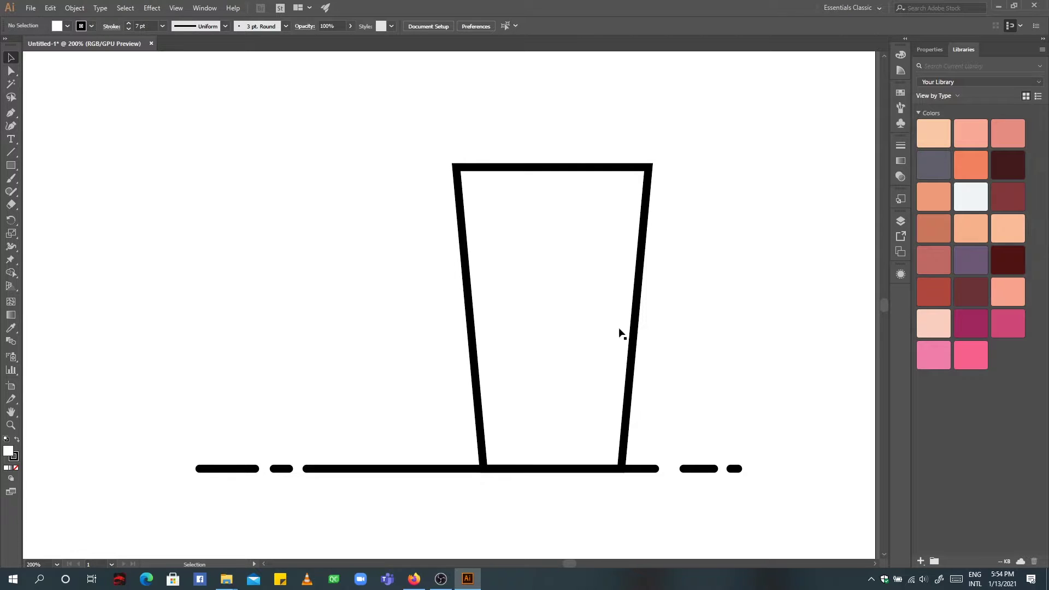
Draw a slanted 5 pt highlight line inside the cup's right wall.
{"action": "left_click", "coordinate": [11, 154]}
{"action": "left_click_drag", "start_coordinate": [634, 189], "coordinate": [614, 414]}
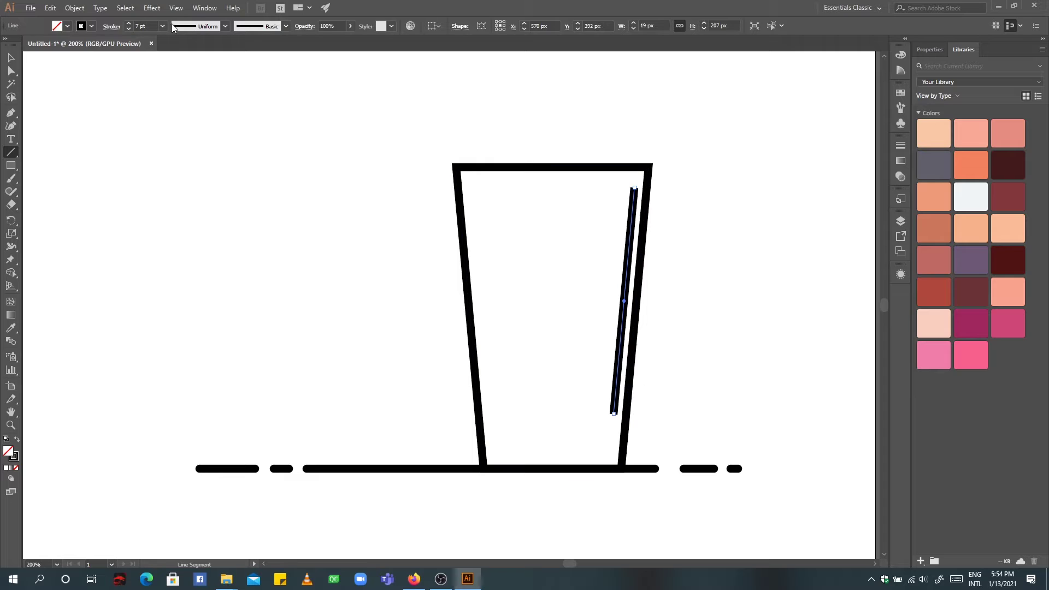
{"action": "left_click", "coordinate": [111, 26]}
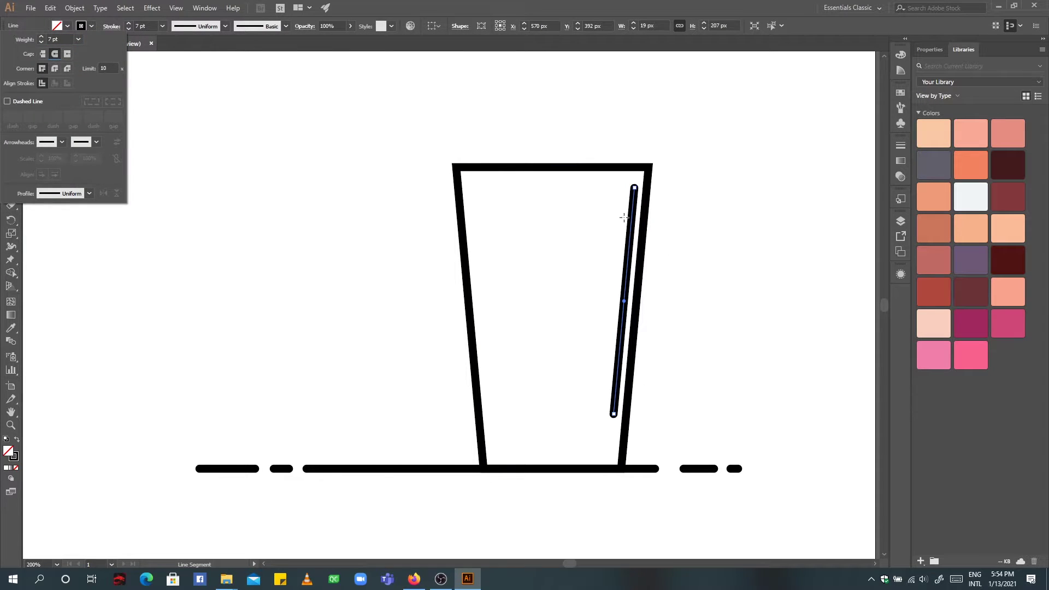
{"action": "left_click", "coordinate": [163, 26]}
{"action": "left_click", "coordinate": [175, 124]}
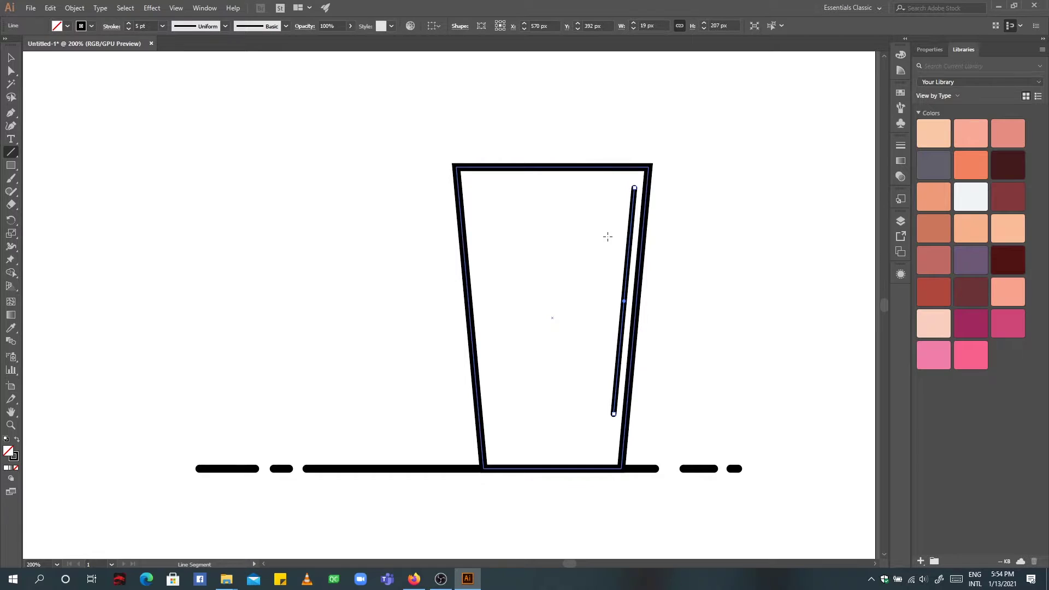
{"action": "right_click", "coordinate": [632, 234]}
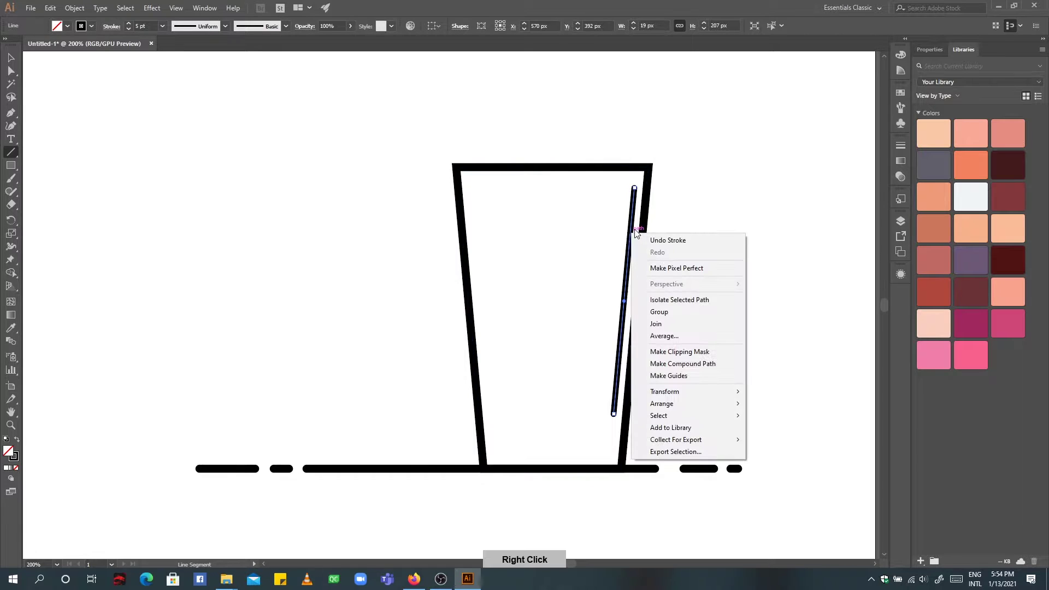
{"action": "left_click", "coordinate": [738, 118]}
{"action": "left_click", "coordinate": [561, 317]}
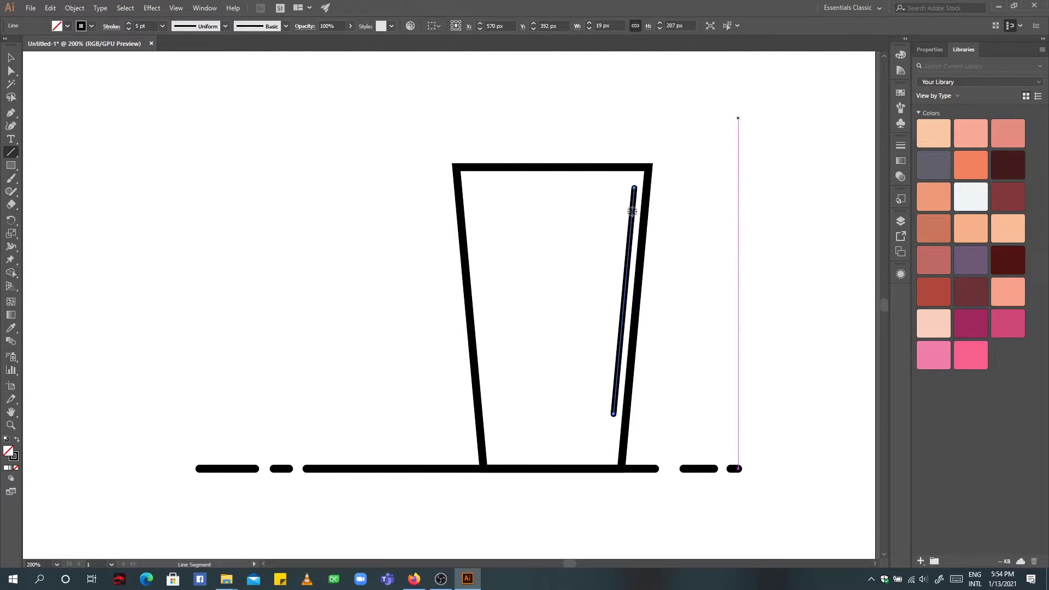
{"action": "left_click_drag", "start_coordinate": [632, 211], "coordinate": [631, 220]}
{"action": "key", "text": "ctrl+z"}
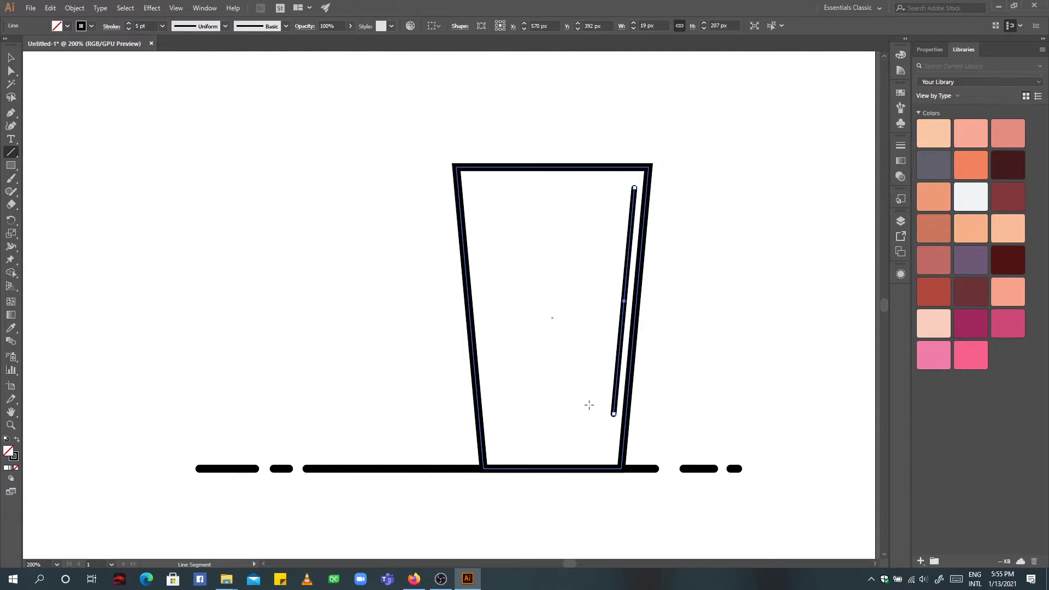
Draw a rounded rectangle on the ground line left of the cup.
{"action": "key", "text": "v"}
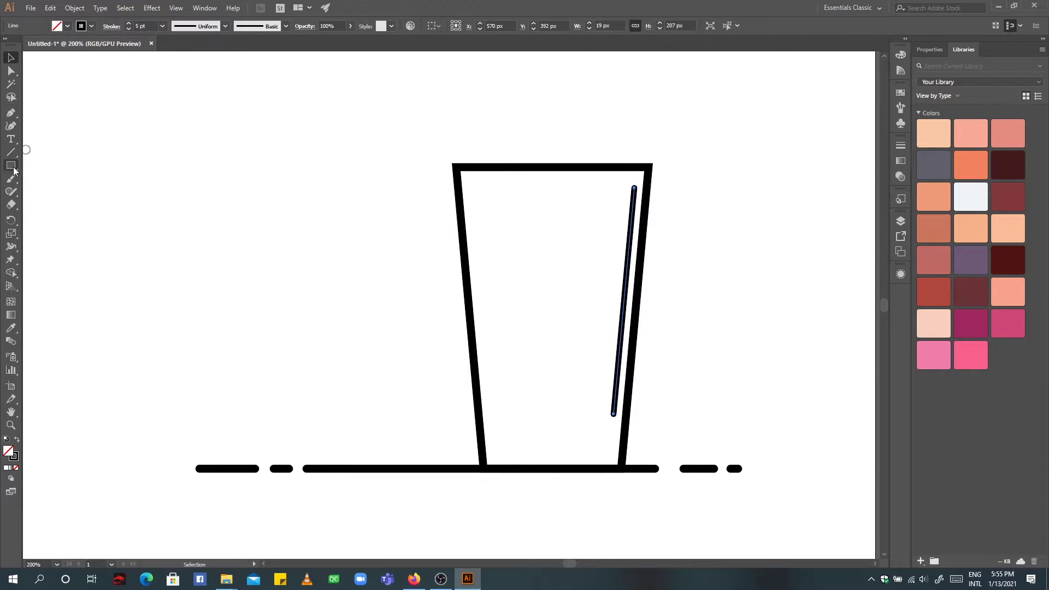
{"action": "left_click_drag", "start_coordinate": [11, 165], "coordinate": [45, 182]}
{"action": "right_click", "coordinate": [149, 228]}
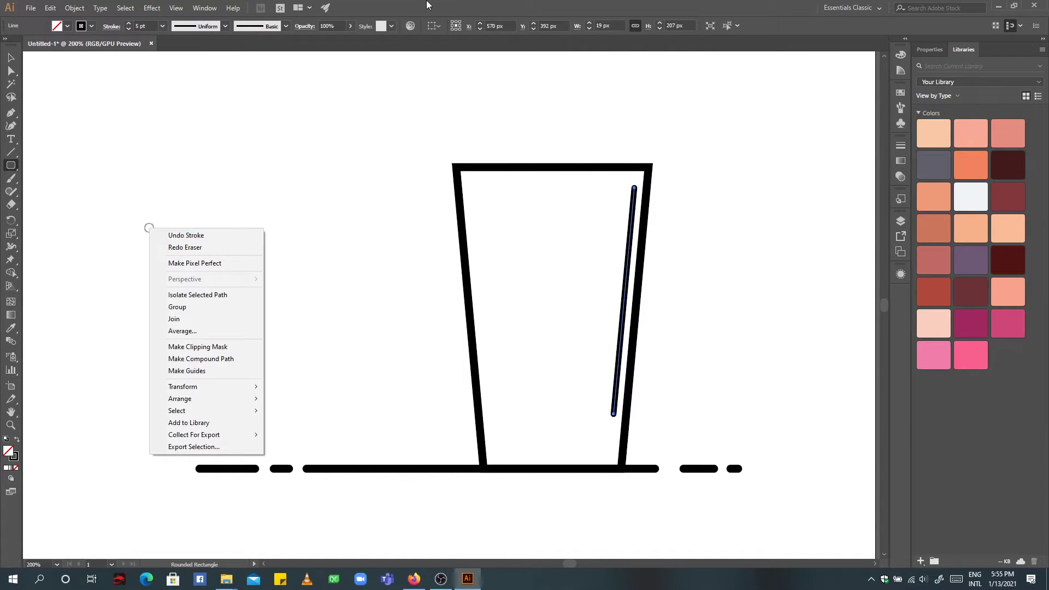
{"action": "left_click", "coordinate": [277, 241]}
{"action": "mouse_move", "coordinate": [302, 342]}
{"action": "left_mouse_down"}
{"action": "mouse_move", "coordinate": [362, 410]}
{"action": "mouse_move", "coordinate": [466, 455]}
{"action": "left_mouse_up"}
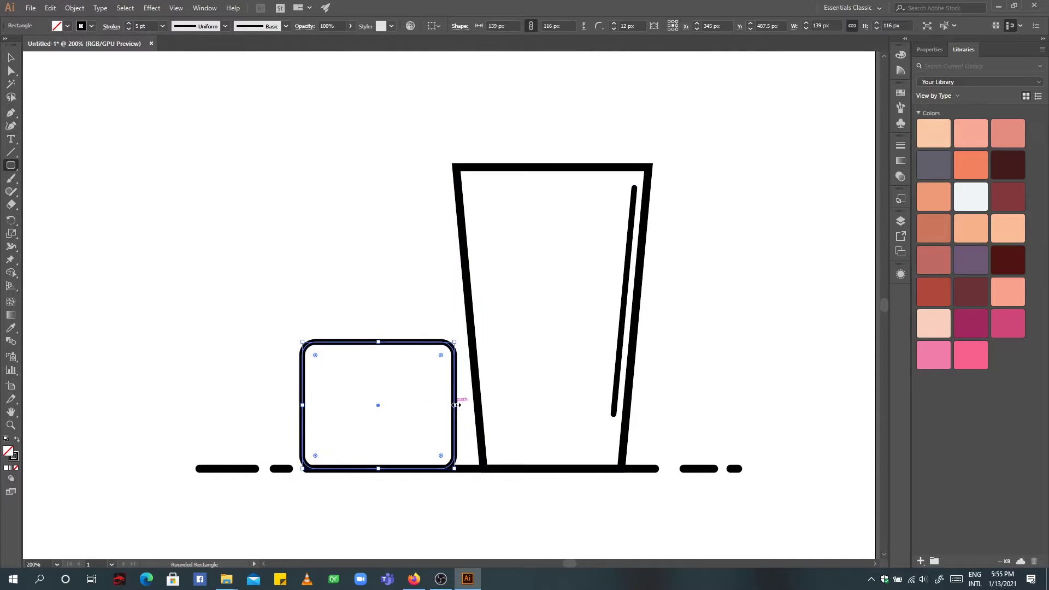
Enlarge the bun slightly, dome its top corners, round the bottom corners, and deselect.
{"action": "left_click_drag", "start_coordinate": [456, 405], "coordinate": [461, 405]}
{"action": "left_click_drag", "start_coordinate": [378, 342], "coordinate": [380, 329]}
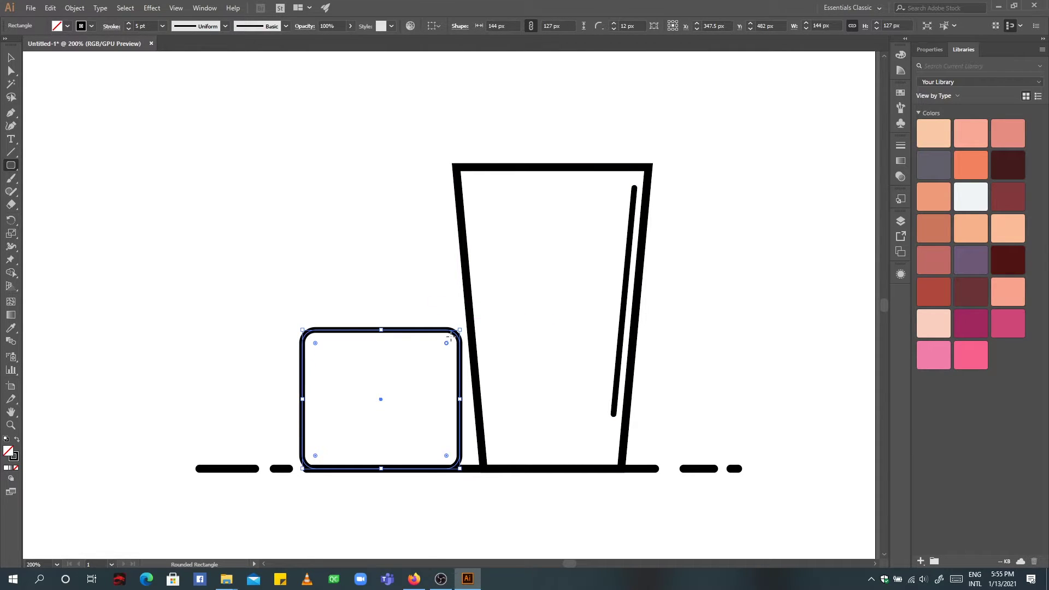
{"action": "mouse_move", "coordinate": [446, 342]}
{"action": "left_mouse_down"}
{"action": "mouse_move", "coordinate": [436, 371]}
{"action": "mouse_move", "coordinate": [409, 390]}
{"action": "left_mouse_up"}
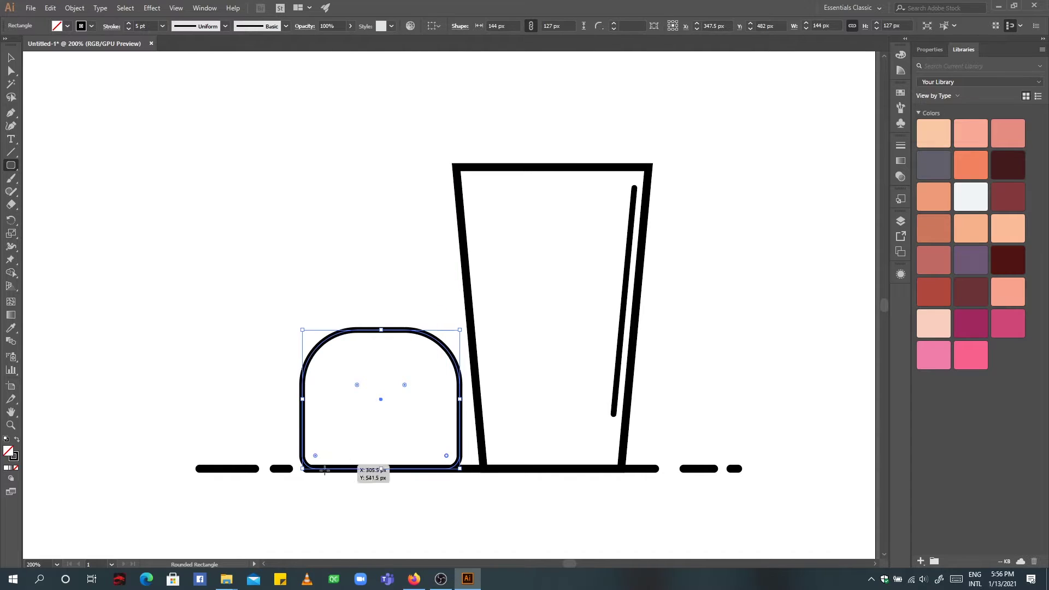
{"action": "left_click_drag", "start_coordinate": [315, 455], "coordinate": [319, 452]}
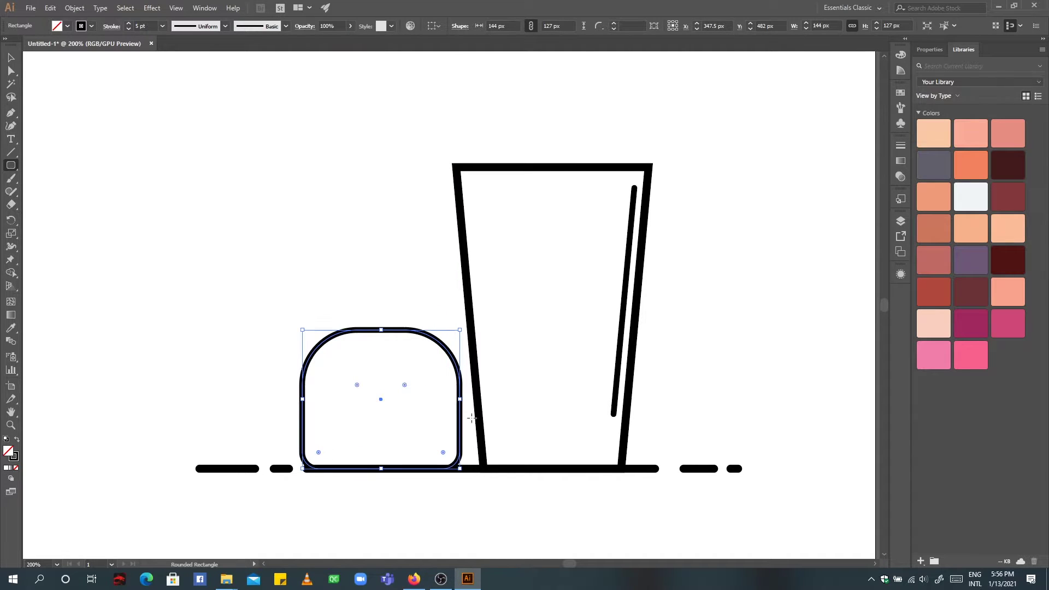
{"action": "left_click", "coordinate": [11, 58]}
{"action": "left_click", "coordinate": [362, 225]}
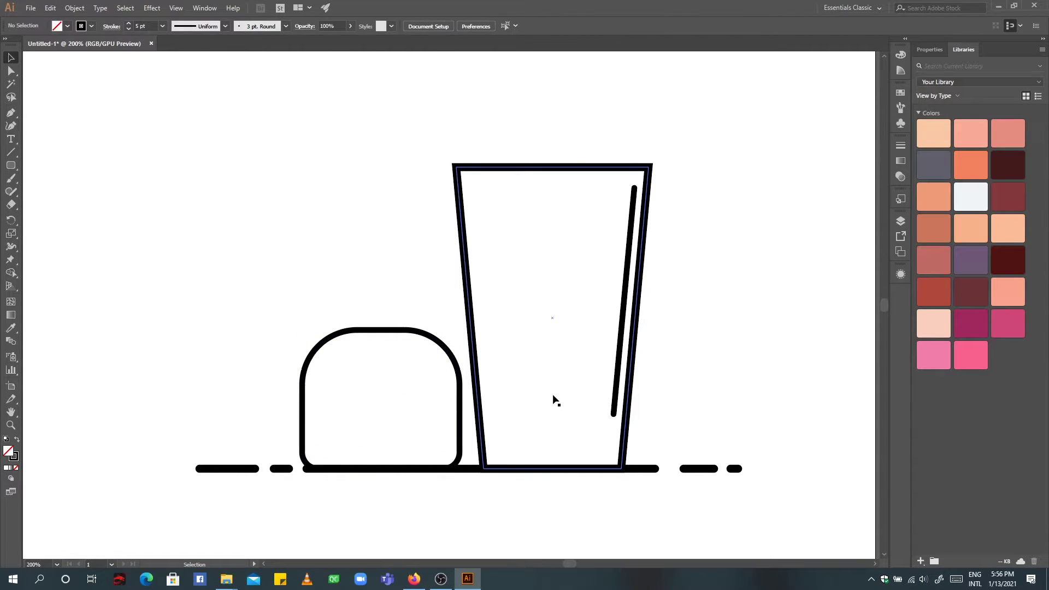
Draw a pill bar across the bun and duplicate it just above with a 3 pt outline.
{"action": "left_click", "coordinate": [11, 165]}
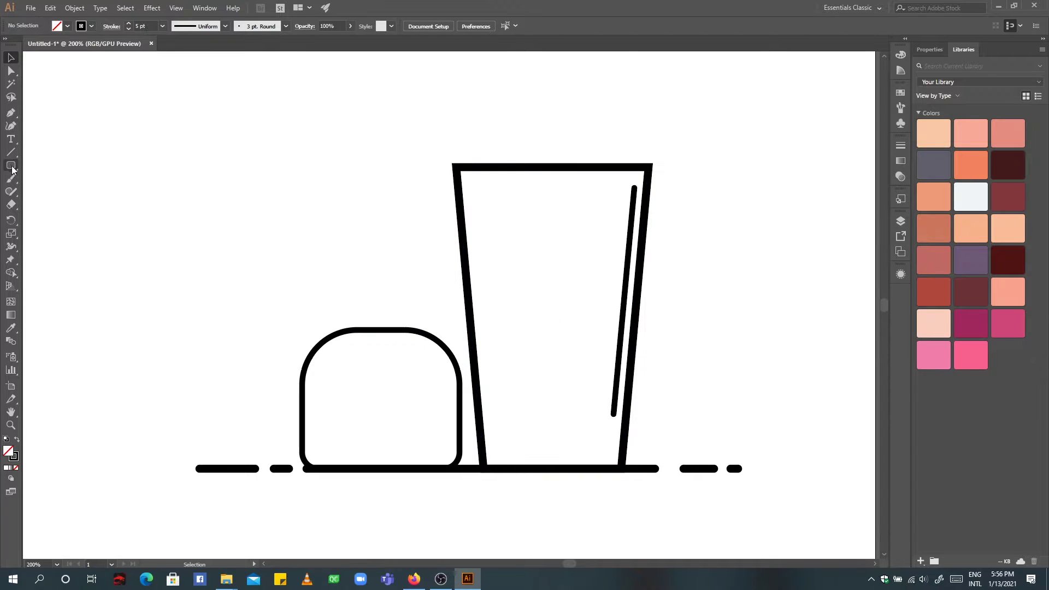
{"action": "mouse_move", "coordinate": [289, 409]}
{"action": "left_mouse_down"}
{"action": "mouse_move", "coordinate": [472, 431]}
{"action": "mouse_move", "coordinate": [475, 422]}
{"action": "left_mouse_up"}
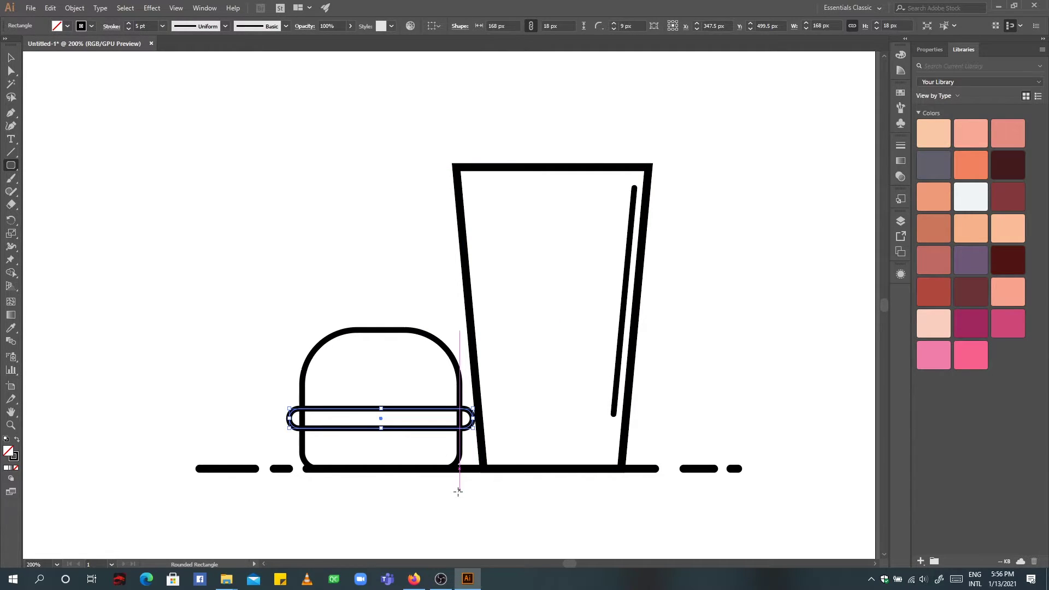
{"action": "key", "text": "v"}
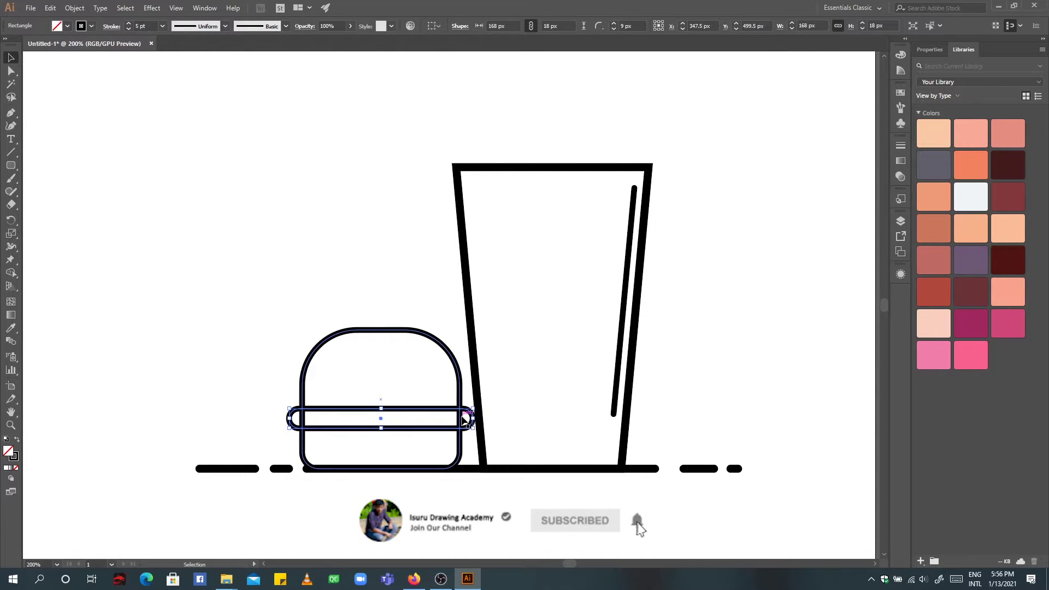
{"action": "left_click_drag", "start_coordinate": [464, 418], "coordinate": [471, 390]}
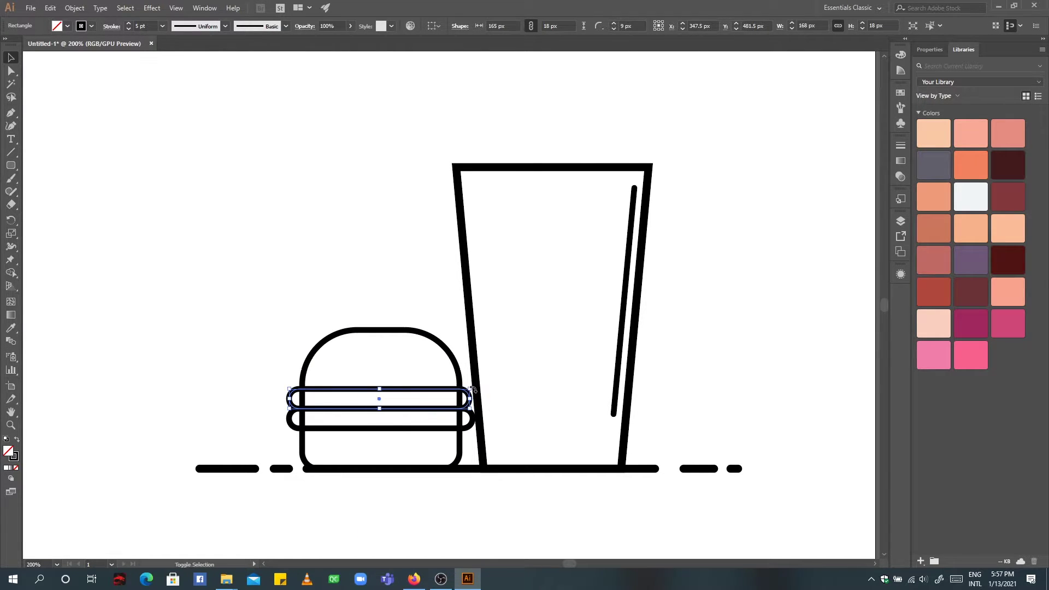
{"action": "left_click", "coordinate": [162, 26]}
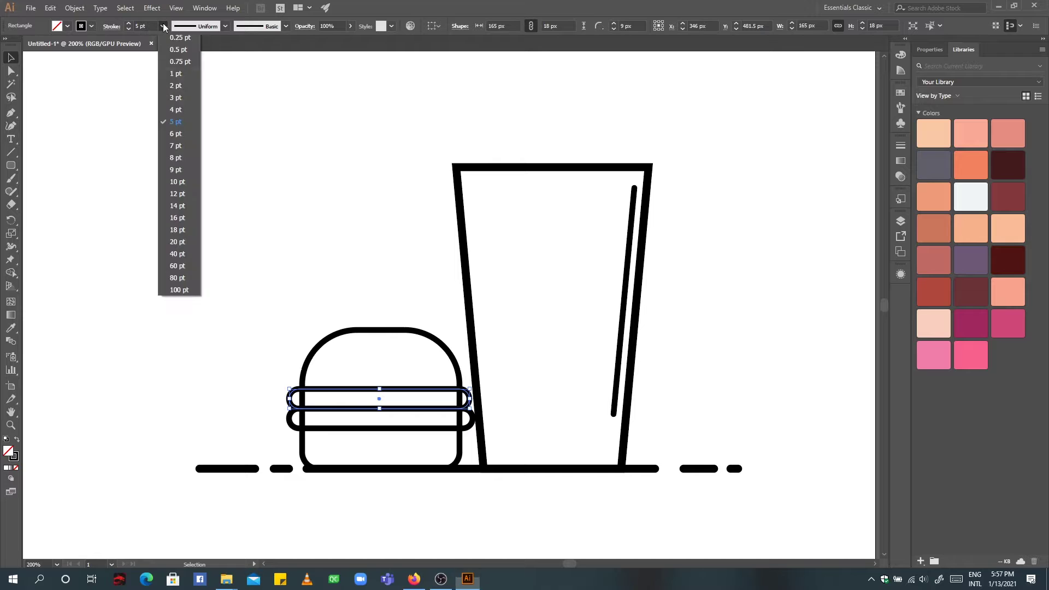
{"action": "left_click", "coordinate": [179, 86]}
{"action": "left_click", "coordinate": [162, 25]}
{"action": "left_click", "coordinate": [175, 99]}
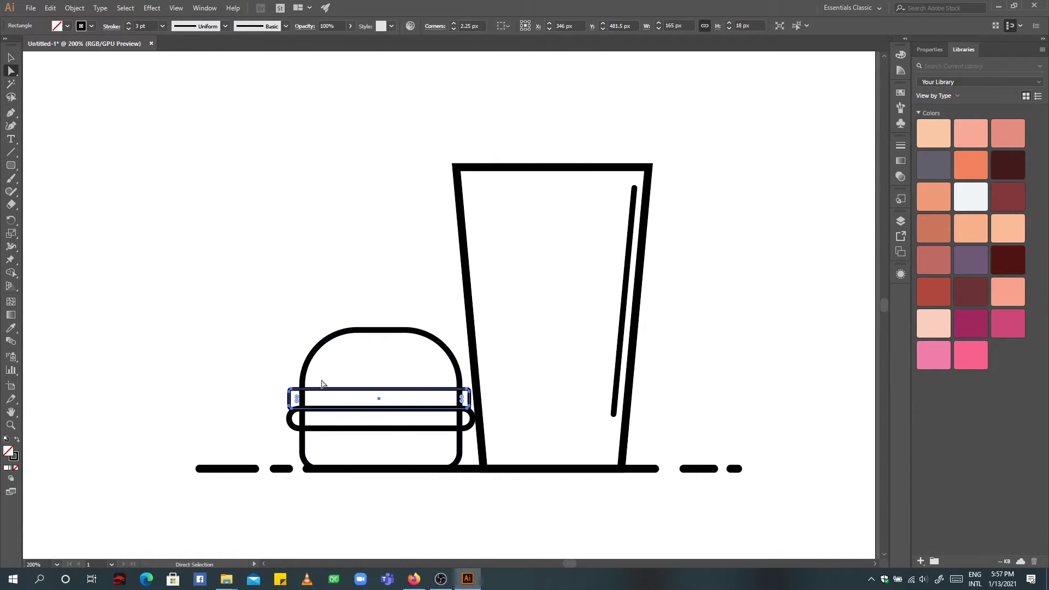
Slim the upper bar to 9 px high, 160 px wide, with 2.25 px corners.
{"action": "left_click_drag", "start_coordinate": [388, 386], "coordinate": [298, 397]}
{"action": "left_click_drag", "start_coordinate": [380, 389], "coordinate": [379, 398]}
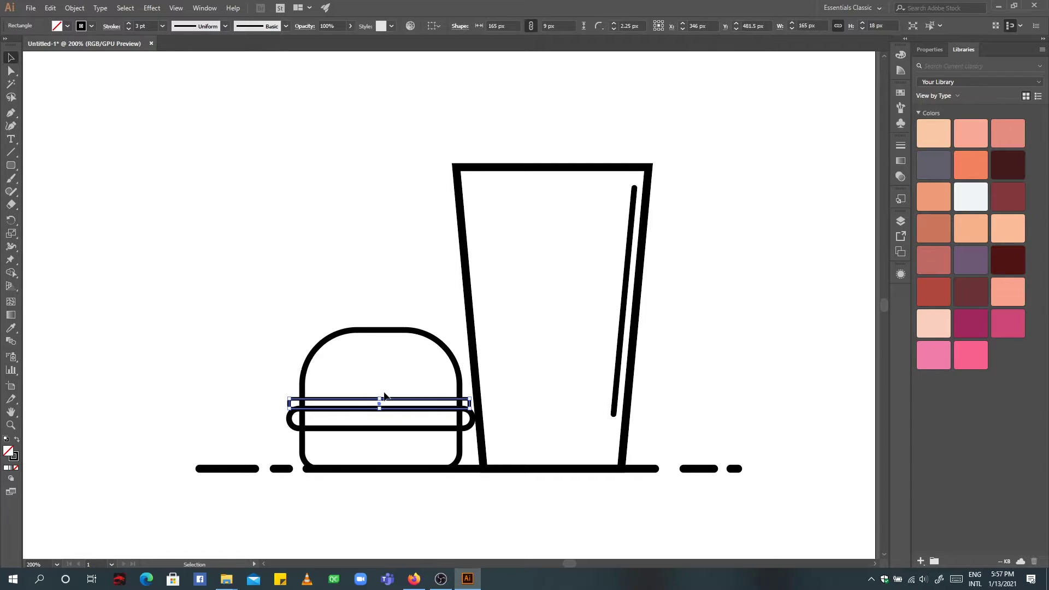
{"action": "scroll", "coordinate": [385, 422], "scroll_direction": "up", "scroll_amount": 3}
{"action": "scroll", "coordinate": [384, 421], "scroll_direction": "up", "scroll_amount": 1}
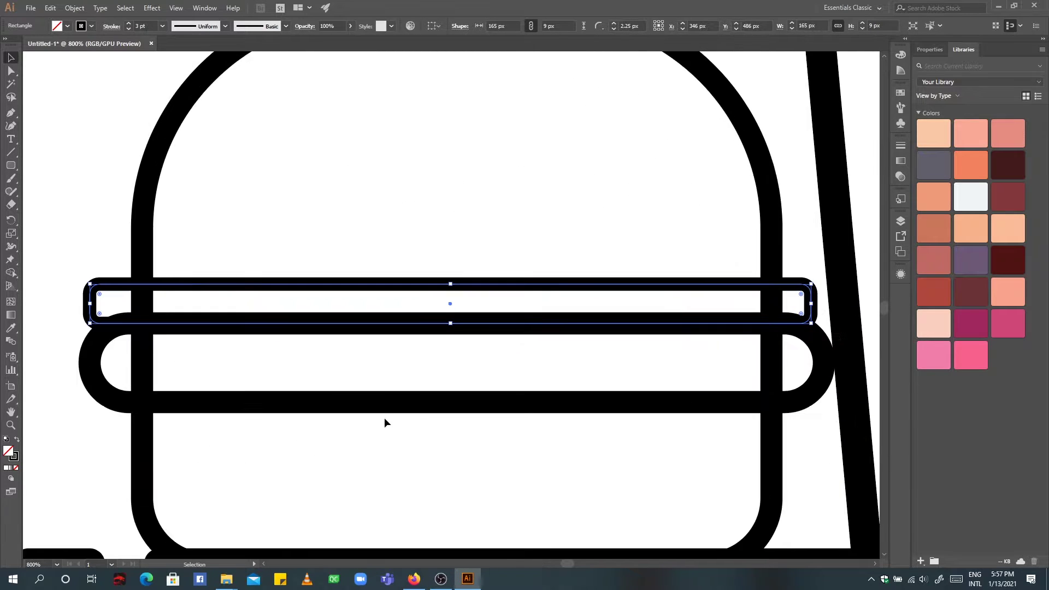
{"action": "left_click_drag", "start_coordinate": [563, 286], "coordinate": [579, 282]}
{"action": "left_click_drag", "start_coordinate": [830, 303], "coordinate": [787, 303]}
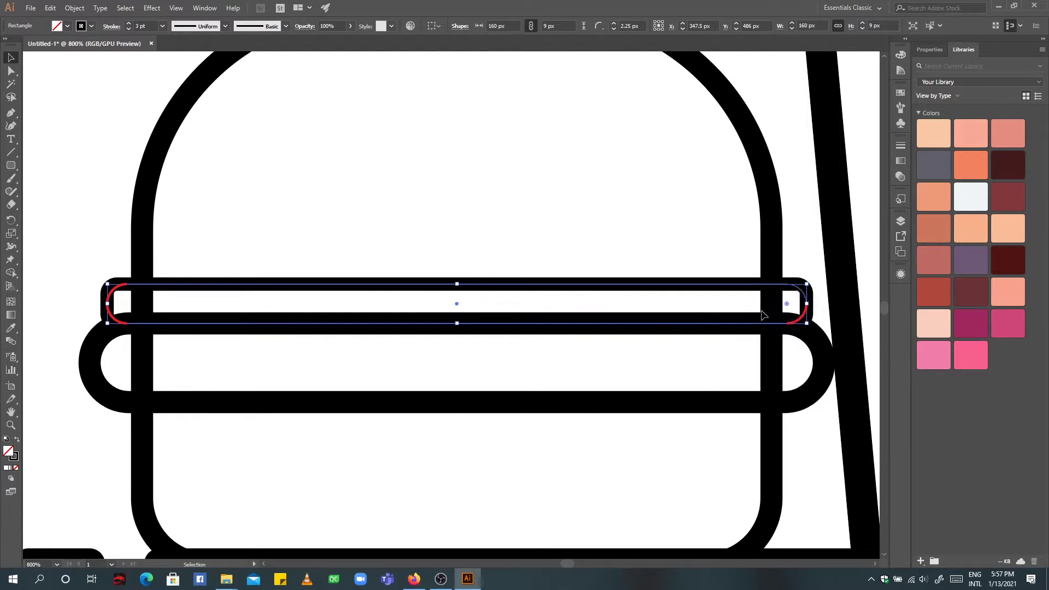
{"action": "key", "text": "Up"}
{"action": "key", "text": "Up"}
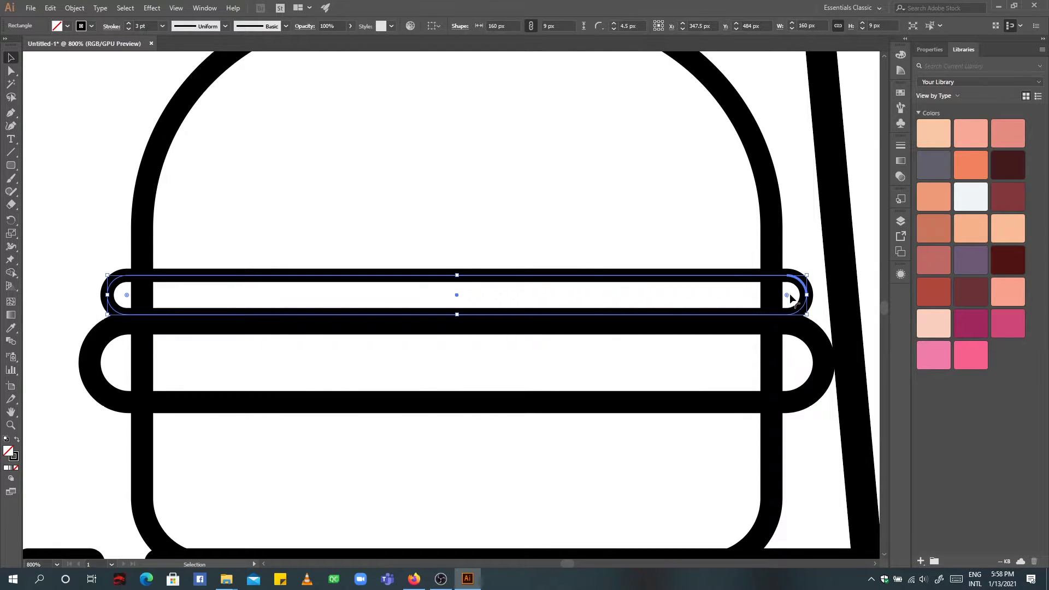
Draw a 32 px square, rotate it 45° into a diamond, and move it onto the bar.
{"action": "left_click", "coordinate": [11, 165]}
{"action": "left_click_drag", "start_coordinate": [195, 245], "coordinate": [334, 384]}
{"action": "left_click", "coordinate": [929, 49]}
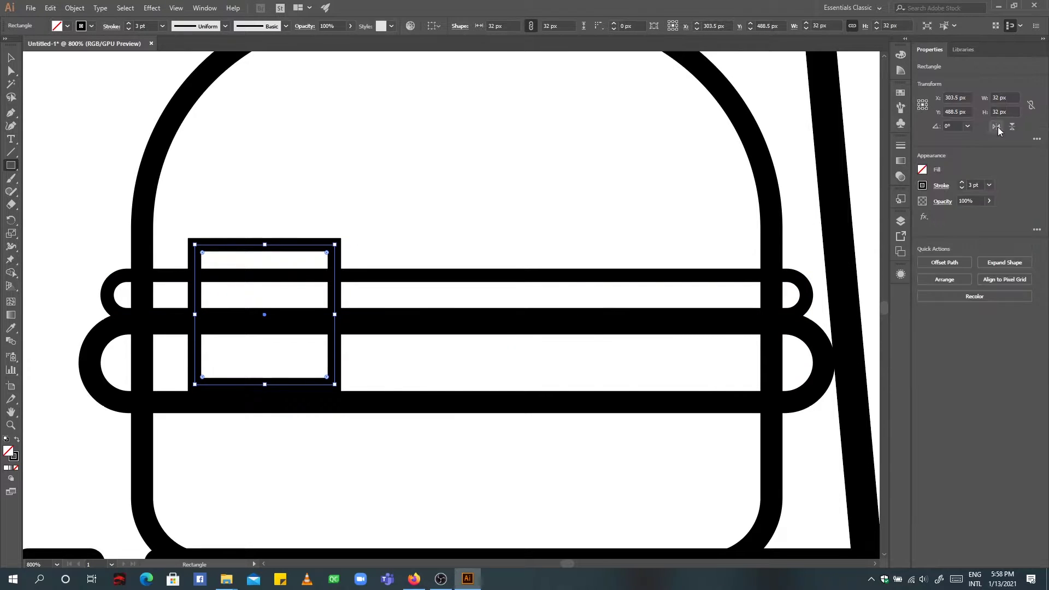
{"action": "left_click", "coordinate": [967, 127]}
{"action": "left_click", "coordinate": [951, 127]}
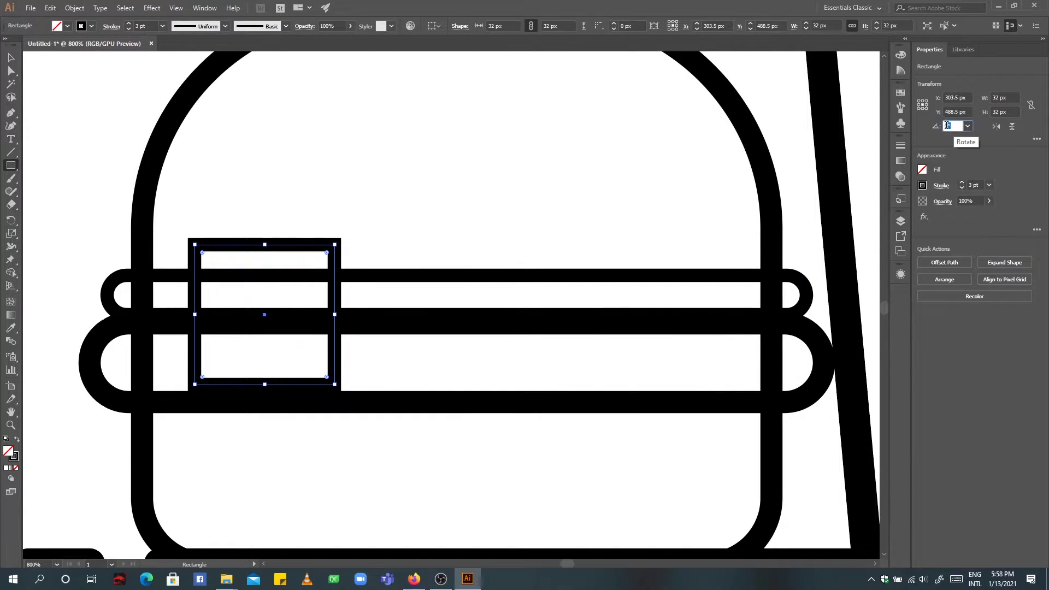
{"action": "type", "text": "45"}
{"action": "key", "text": "Return"}
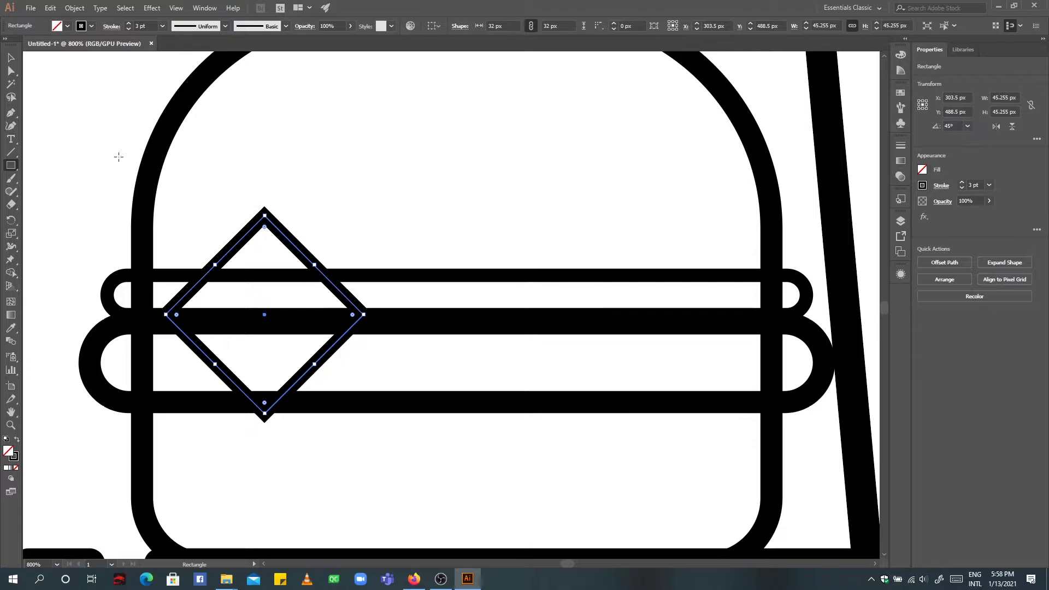
{"action": "key", "text": "v"}
{"action": "mouse_move", "coordinate": [338, 292]}
{"action": "left_mouse_down"}
{"action": "mouse_move", "coordinate": [339, 266]}
{"action": "mouse_move", "coordinate": [355, 258]}
{"action": "left_mouse_up"}
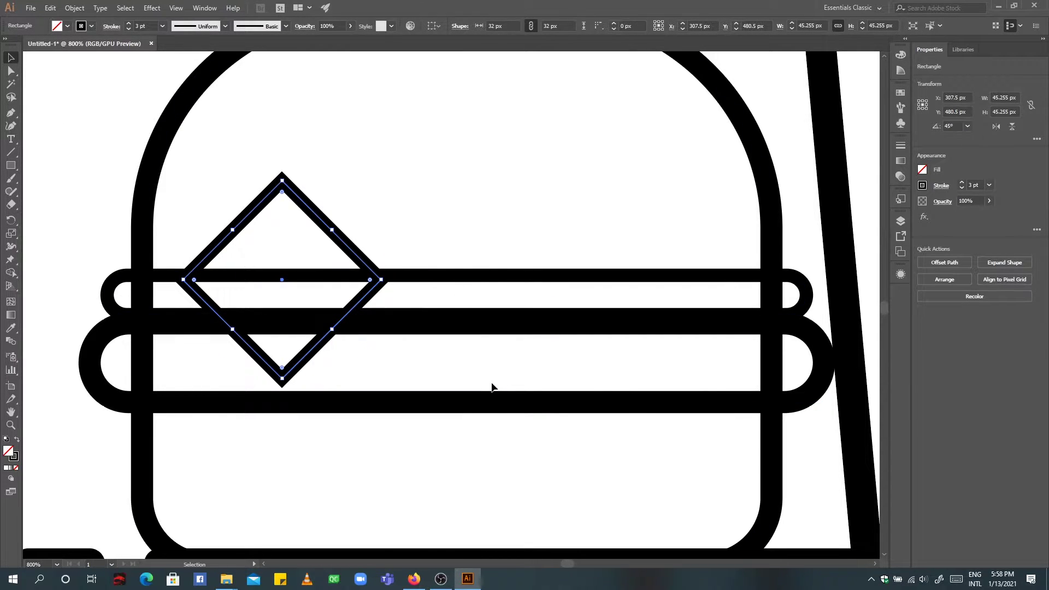
Delete the diamond's top anchor so a downward triangle hangs from the bar.
{"action": "left_click", "coordinate": [11, 127]}
{"action": "left_click", "coordinate": [282, 180]}
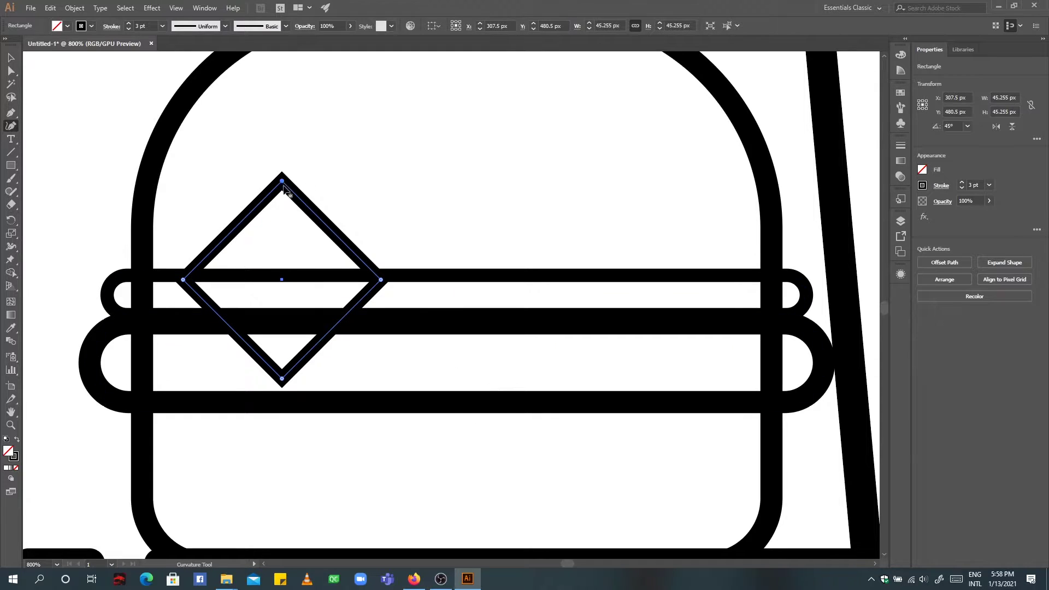
{"action": "key", "text": "Delete"}
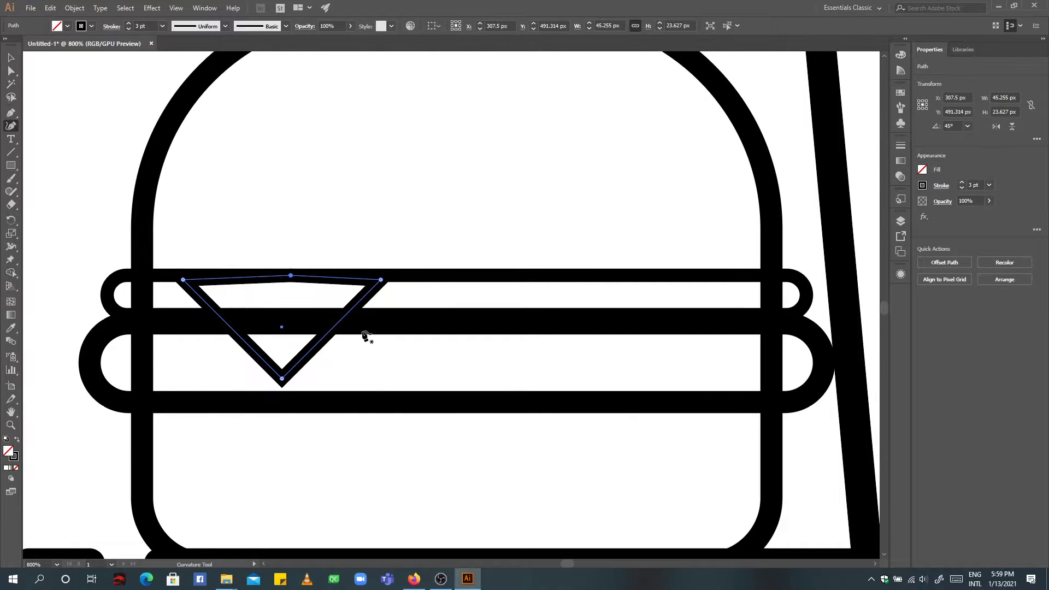
{"action": "key", "text": "ctrl+z"}
{"action": "left_click", "coordinate": [11, 58]}
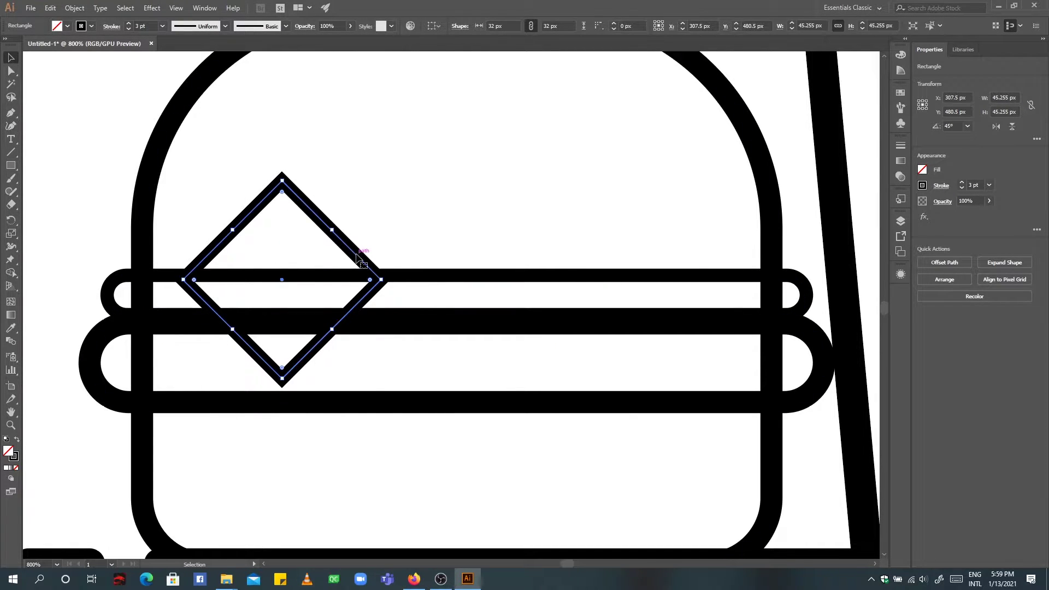
{"action": "left_click_drag", "start_coordinate": [356, 254], "coordinate": [357, 248]}
{"action": "left_click", "coordinate": [11, 127]}
{"action": "left_click_drag", "start_coordinate": [282, 176], "coordinate": [300, 234]}
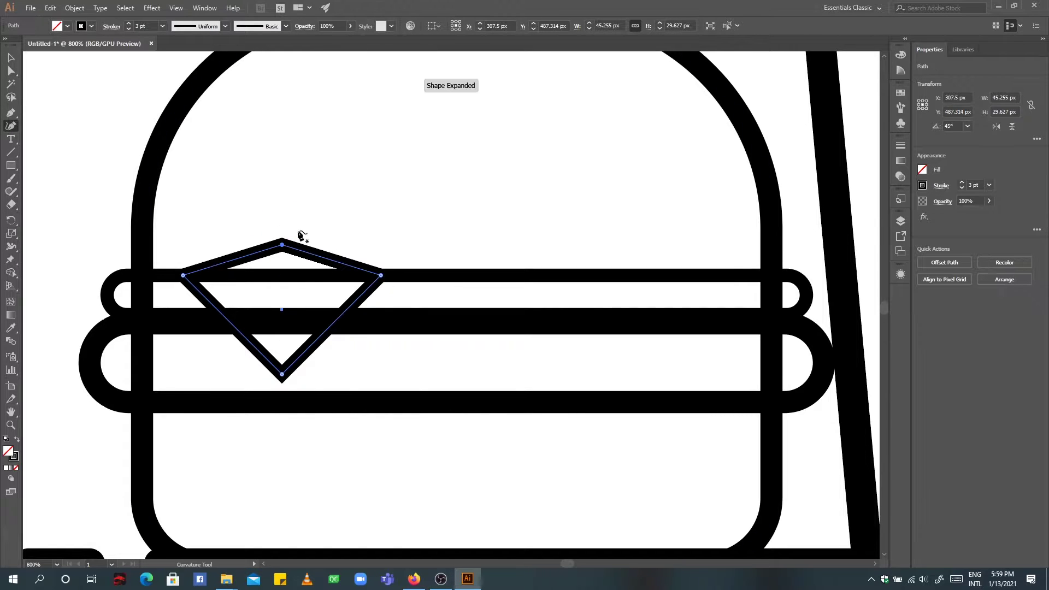
{"action": "key", "text": "Delete"}
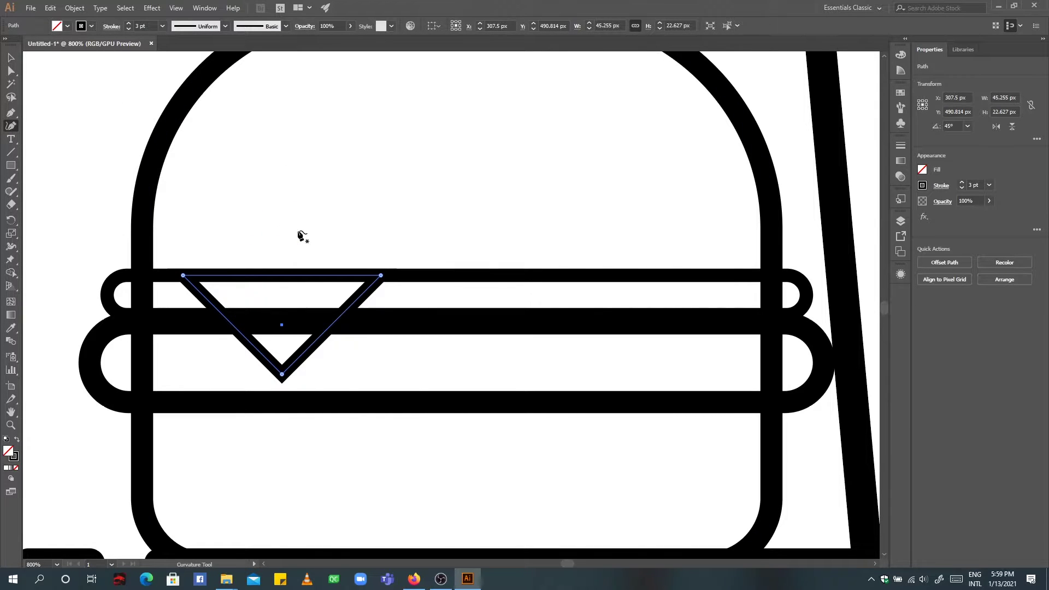
{"action": "scroll", "coordinate": [885, 307], "scroll_direction": "up", "scroll_amount": 2}
{"action": "scroll", "coordinate": [885, 307], "scroll_direction": "down", "scroll_amount": 1}
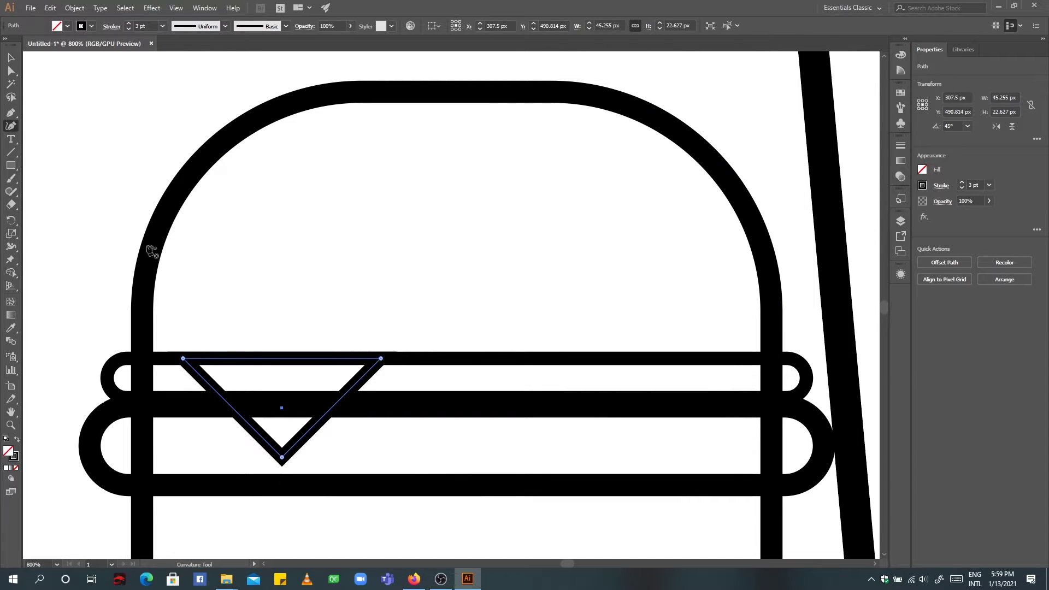
Trace the lettuce's wavy top edge across the bun with curvature points.
{"action": "left_click", "coordinate": [159, 345]}
{"action": "left_click", "coordinate": [107, 327]}
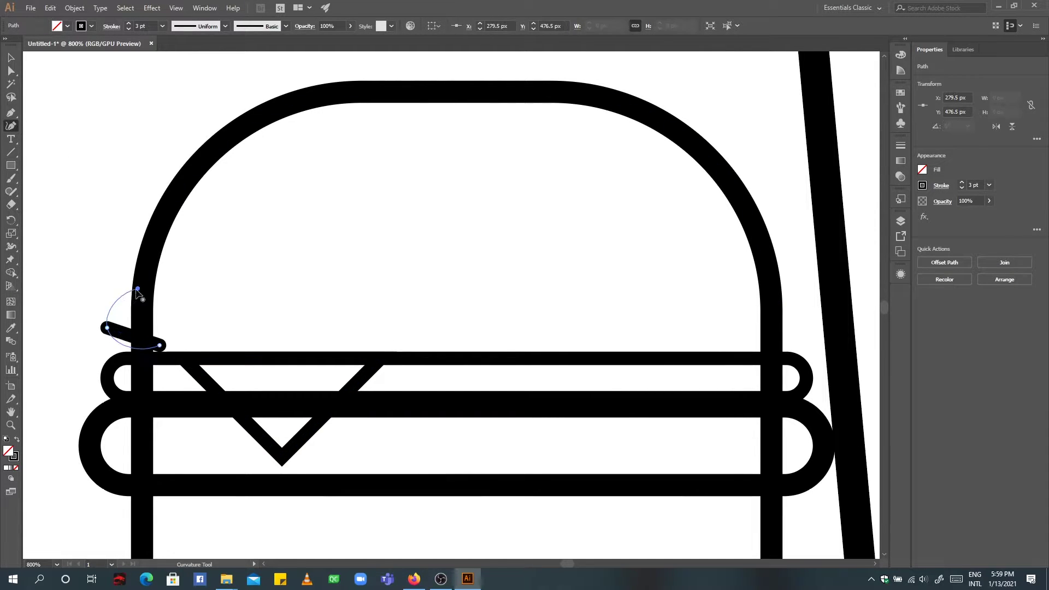
{"action": "left_click", "coordinate": [138, 288]}
{"action": "left_click", "coordinate": [195, 297]}
{"action": "left_click", "coordinate": [260, 306]}
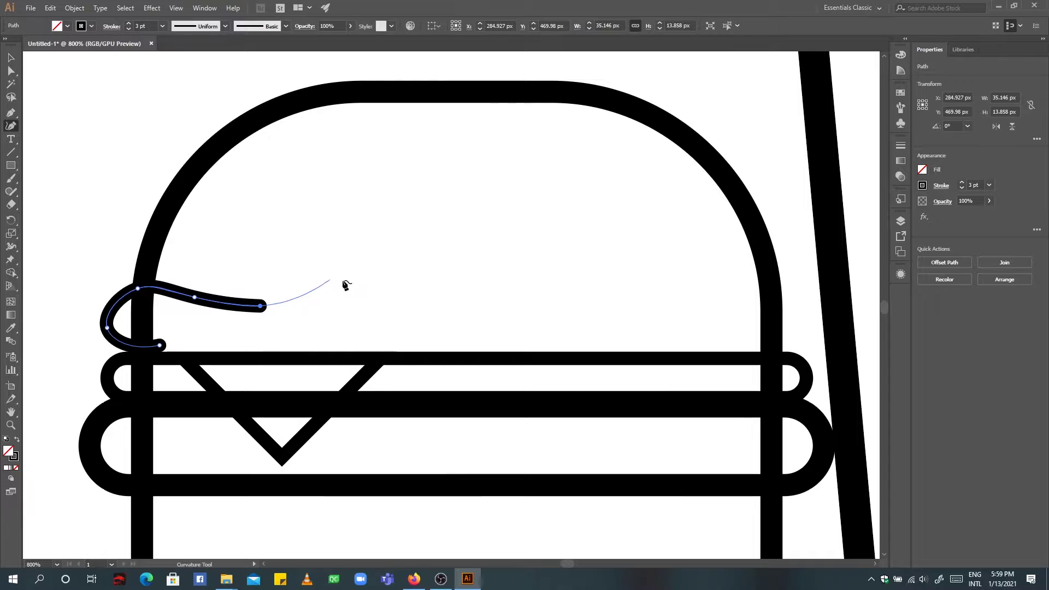
{"action": "left_click", "coordinate": [344, 288]}
{"action": "left_click", "coordinate": [379, 293]}
{"action": "left_click", "coordinate": [430, 306]}
{"action": "left_click", "coordinate": [487, 275]}
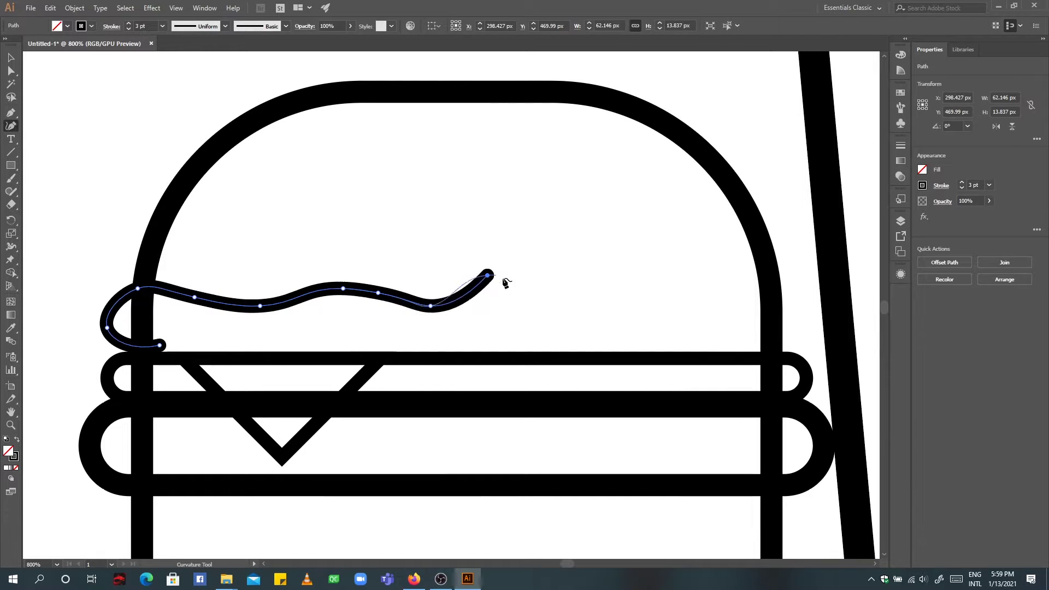
{"action": "left_click", "coordinate": [579, 301]}
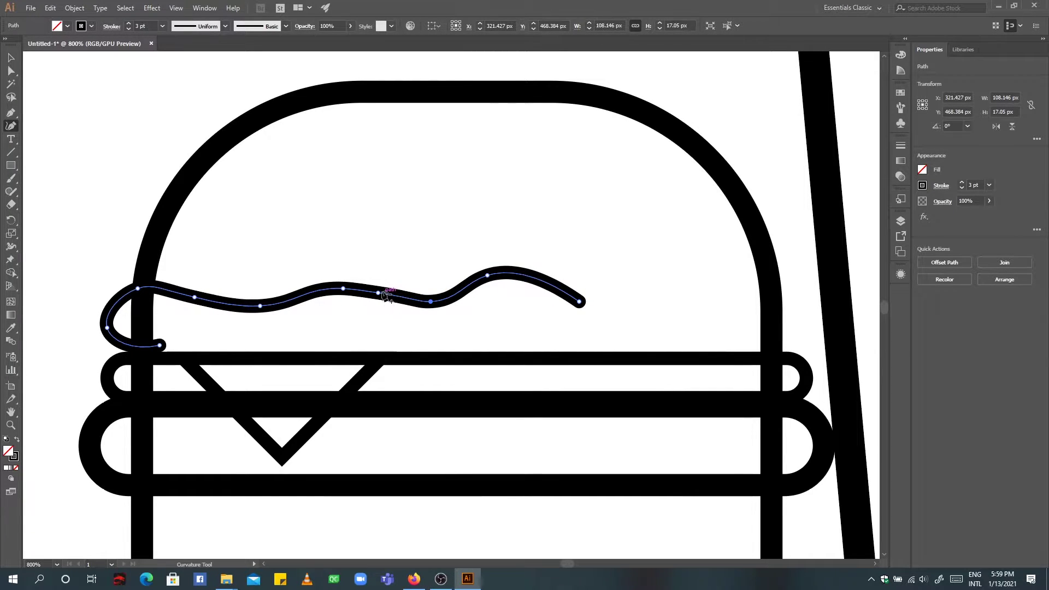
{"action": "left_click_drag", "start_coordinate": [379, 293], "coordinate": [383, 288]}
Curl the lettuce past the bun's right edge and trace its lower edge back to close it.
{"action": "left_click", "coordinate": [732, 306]}
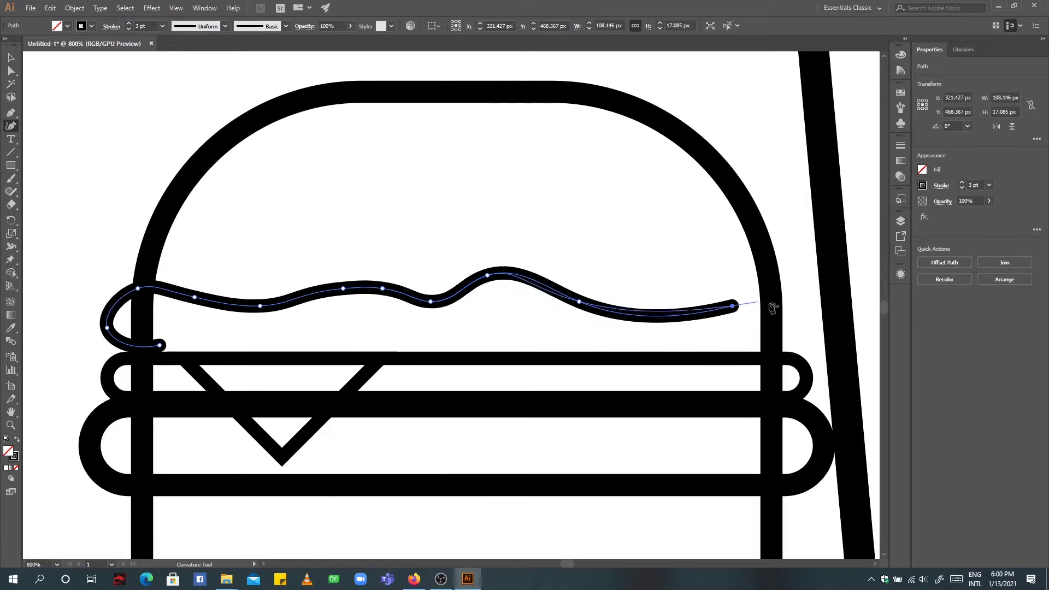
{"action": "left_click", "coordinate": [790, 297]}
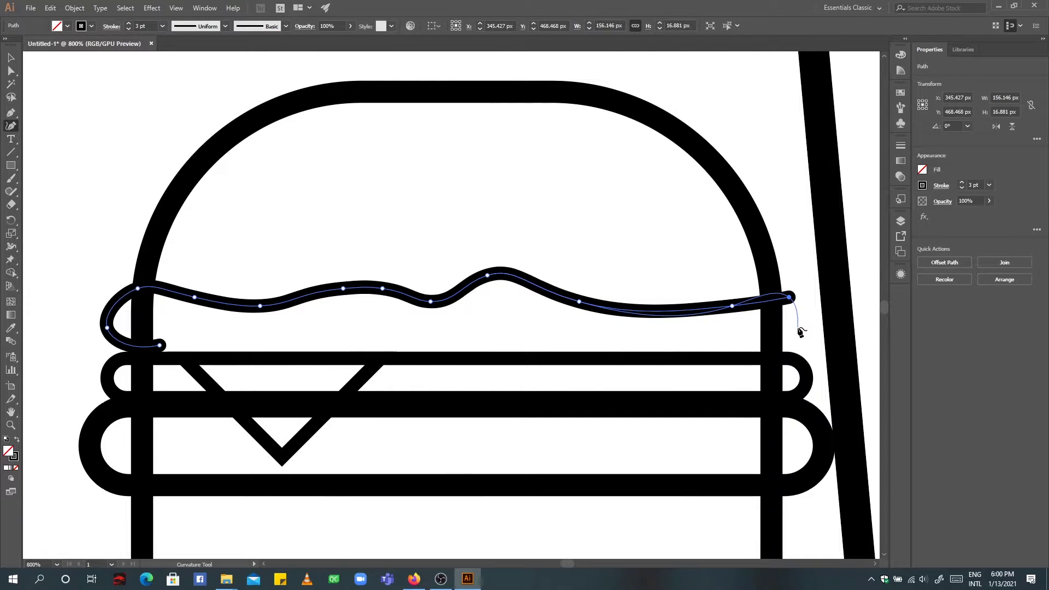
{"action": "left_click", "coordinate": [797, 328]}
{"action": "left_click", "coordinate": [749, 345]}
{"action": "left_click", "coordinate": [379, 345]}
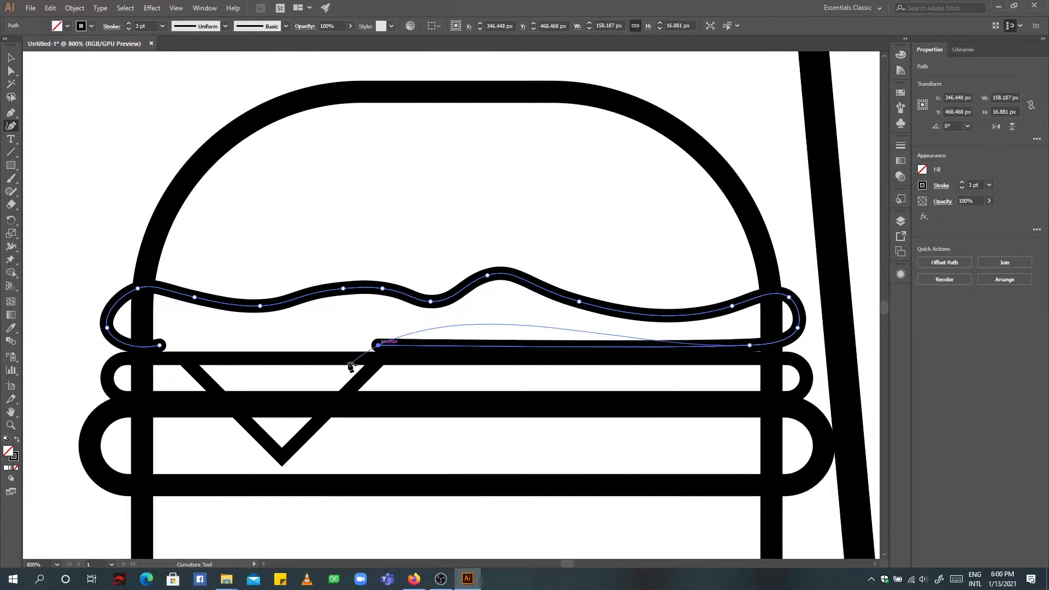
{"action": "left_click", "coordinate": [334, 371]}
{"action": "left_click", "coordinate": [220, 349]}
{"action": "left_click", "coordinate": [159, 345]}
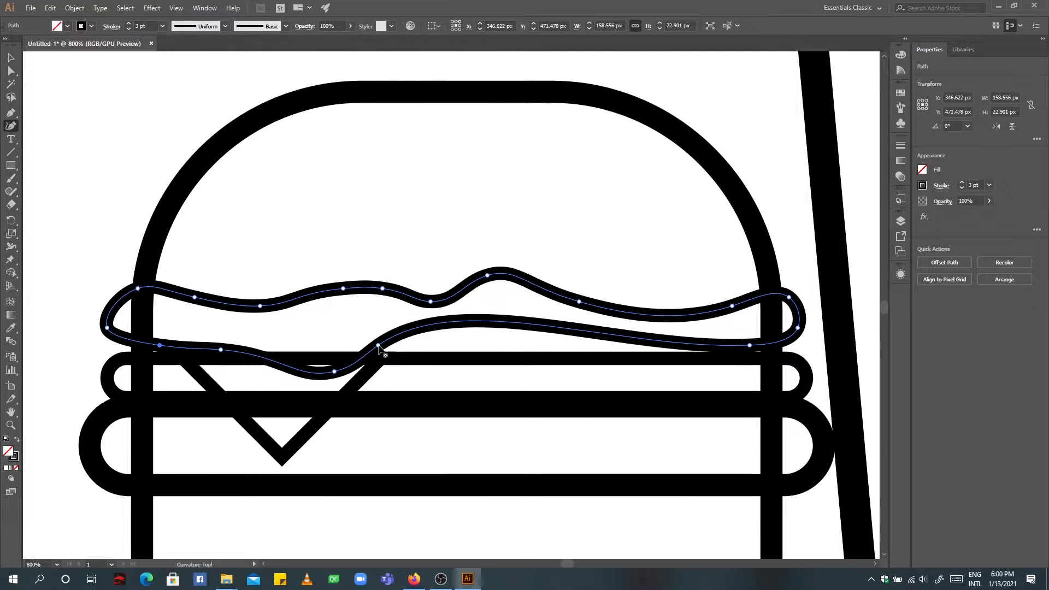
Reshape the lettuce's lower edge by dragging and adding anchors along it.
{"action": "left_click_drag", "start_coordinate": [508, 321], "coordinate": [522, 358]}
{"action": "left_click_drag", "start_coordinate": [378, 345], "coordinate": [374, 358]}
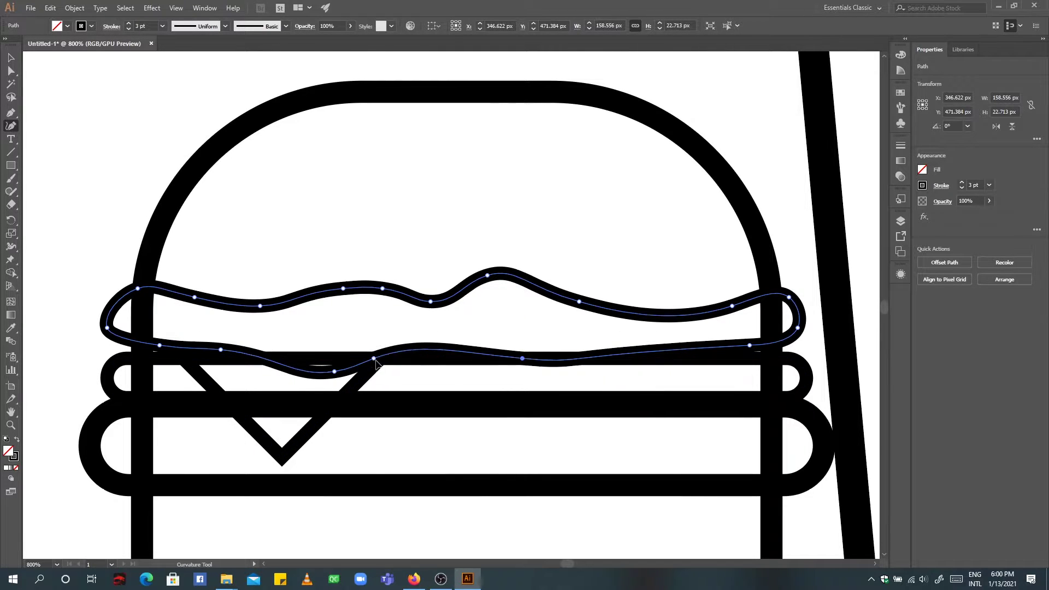
{"action": "left_click_drag", "start_coordinate": [750, 345], "coordinate": [767, 354]}
{"action": "left_click_drag", "start_coordinate": [684, 368], "coordinate": [679, 363]}
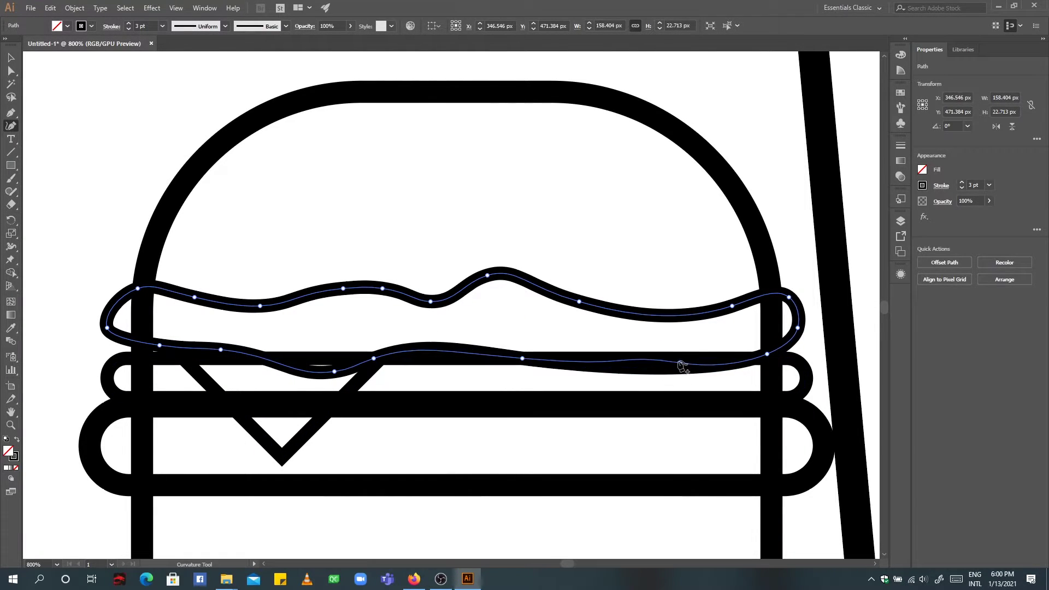
{"action": "left_click", "coordinate": [732, 358]}
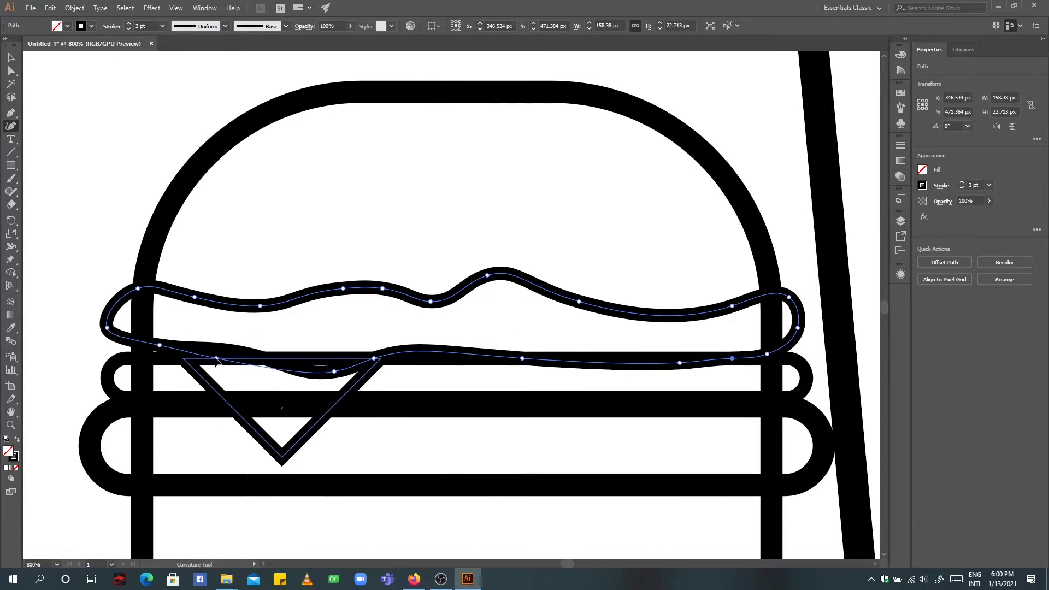
{"action": "left_click_drag", "start_coordinate": [220, 350], "coordinate": [216, 358]}
{"action": "left_click_drag", "start_coordinate": [334, 371], "coordinate": [304, 376]}
{"action": "mouse_move", "coordinate": [159, 346]}
{"action": "left_mouse_down"}
{"action": "mouse_move", "coordinate": [155, 359]}
{"action": "mouse_move", "coordinate": [172, 358]}
{"action": "left_mouse_up"}
Add a left-end anchor and shift the lettuce's upper peaks rightward.
{"action": "left_click", "coordinate": [129, 354]}
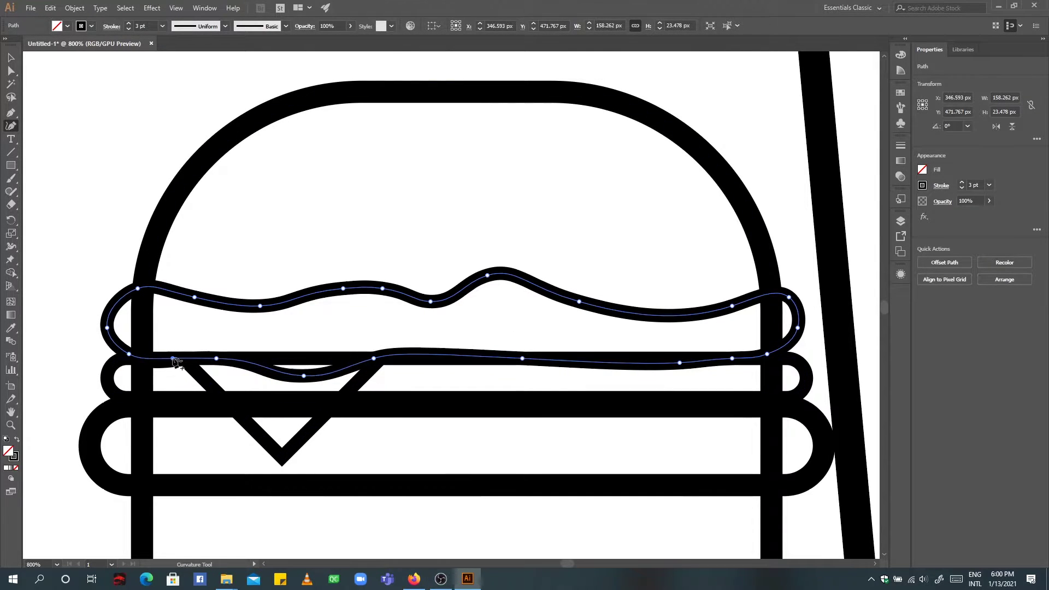
{"action": "left_click", "coordinate": [133, 288]}
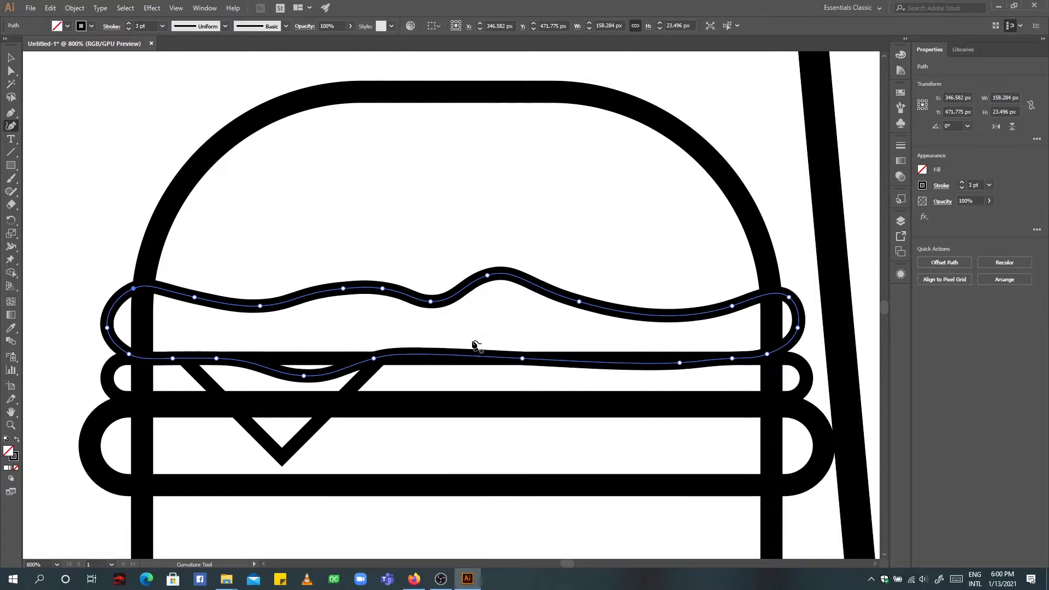
{"action": "left_click_drag", "start_coordinate": [487, 276], "coordinate": [509, 280]}
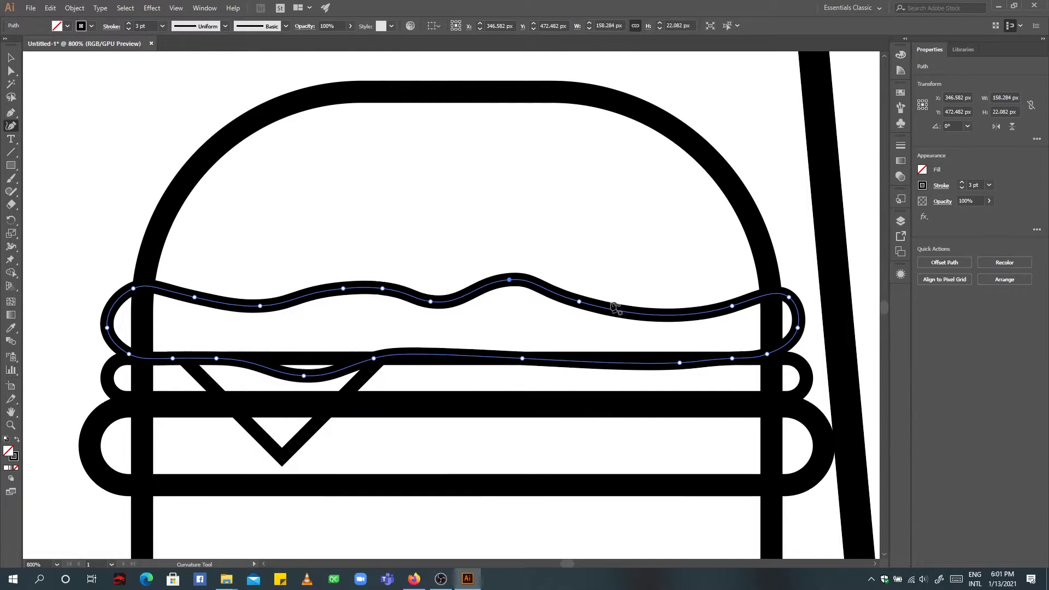
{"action": "left_click_drag", "start_coordinate": [579, 301], "coordinate": [596, 301]}
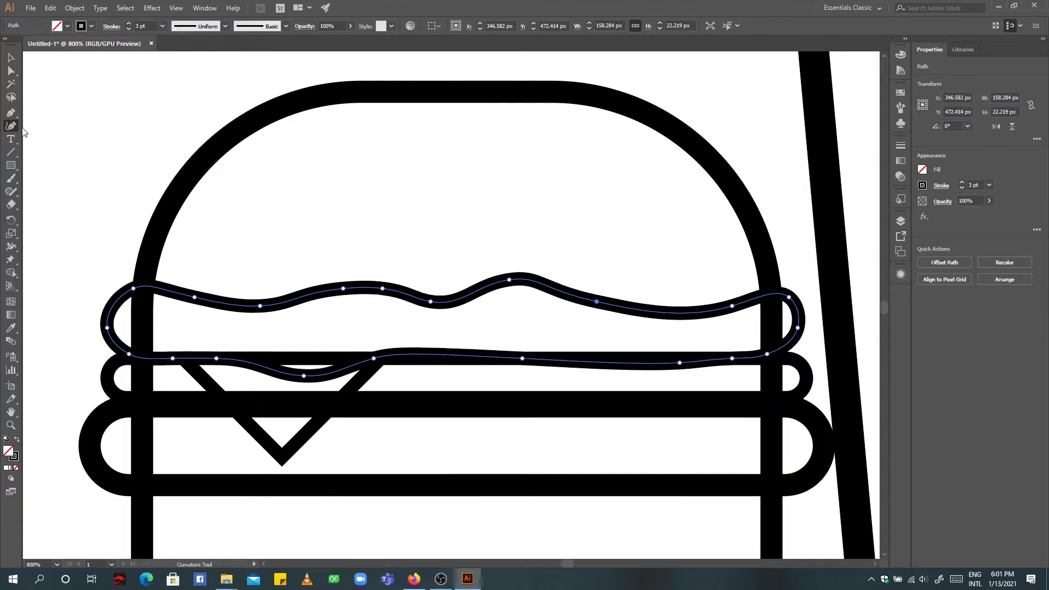
Draw a curved highlight inside the top bun's upper-right curve with a 2 pt stroke.
{"action": "left_click", "coordinate": [684, 175]}
{"action": "left_click", "coordinate": [724, 226]}
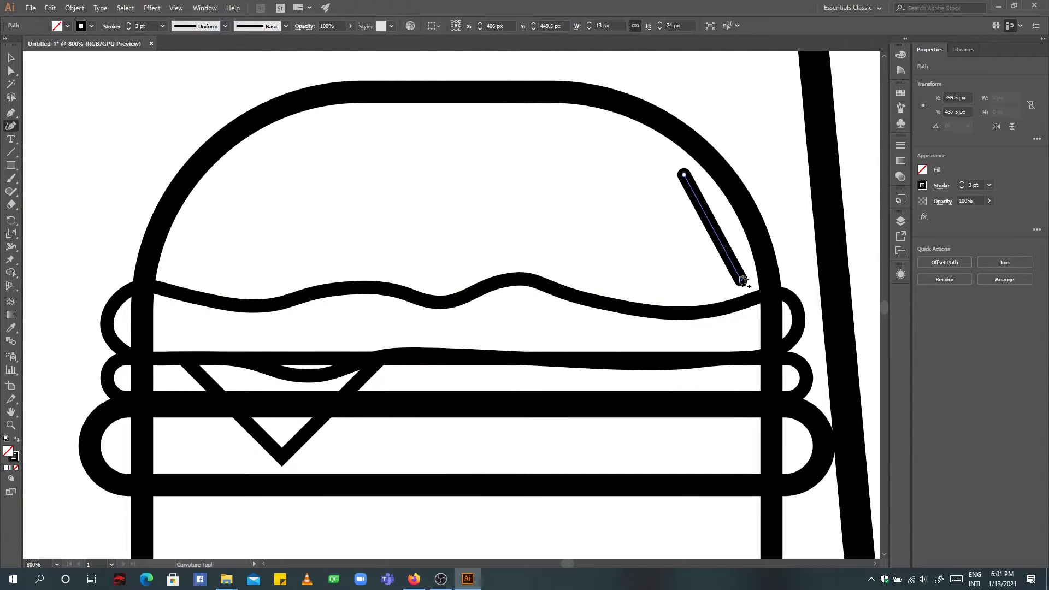
{"action": "left_click", "coordinate": [741, 280]}
{"action": "left_click", "coordinate": [162, 26]}
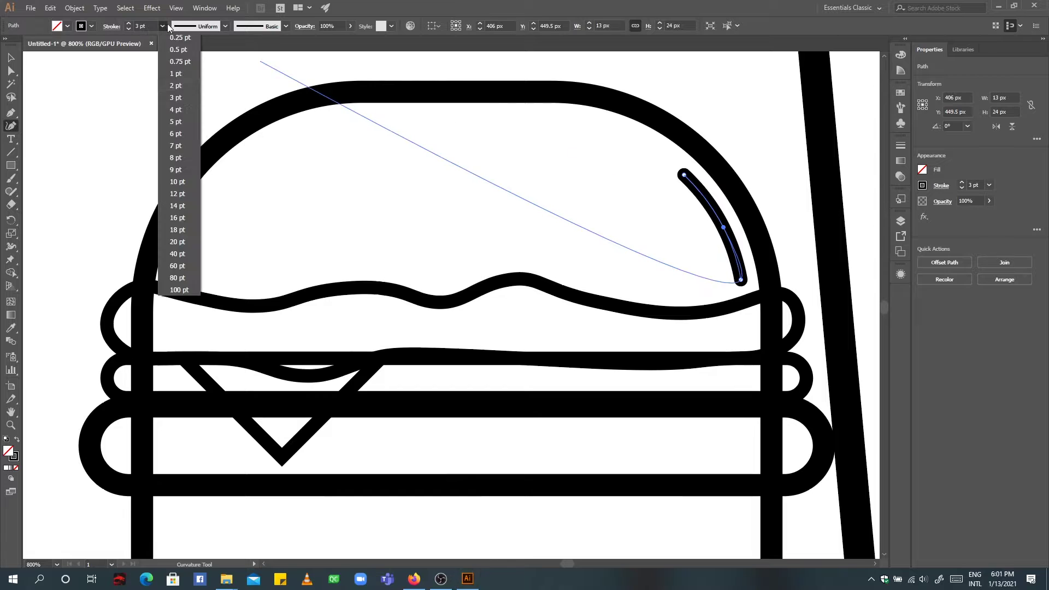
{"action": "left_click", "coordinate": [162, 25]}
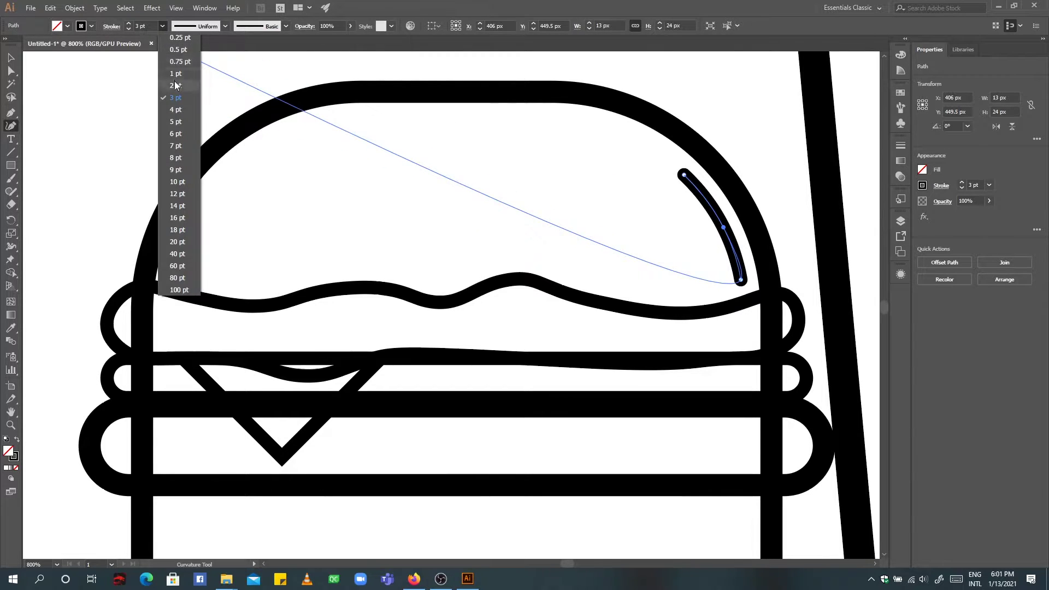
{"action": "left_click", "coordinate": [181, 118]}
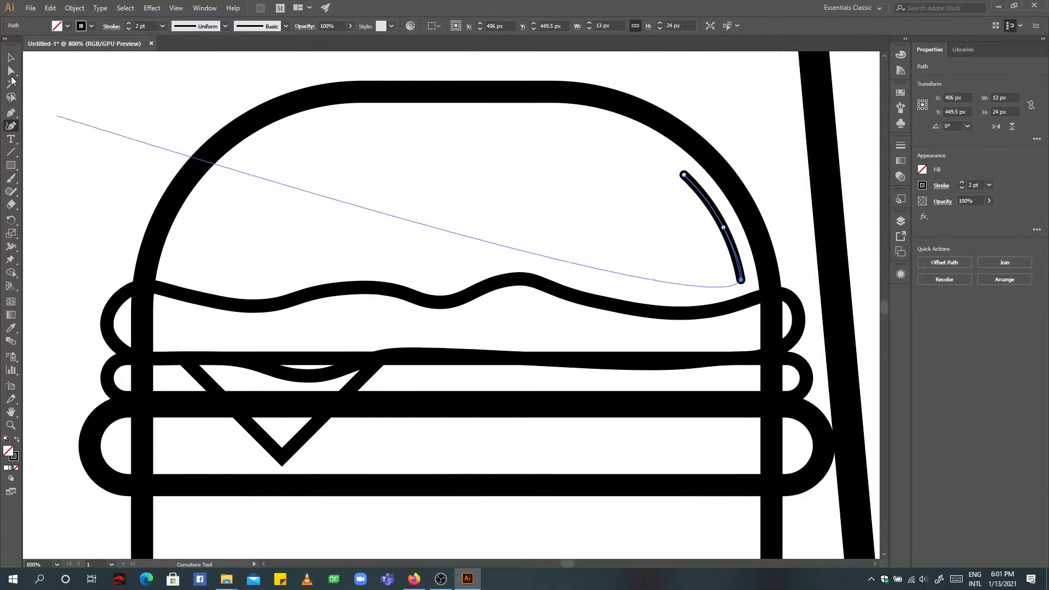
{"action": "left_click", "coordinate": [732, 124], "text": "ctrl"}
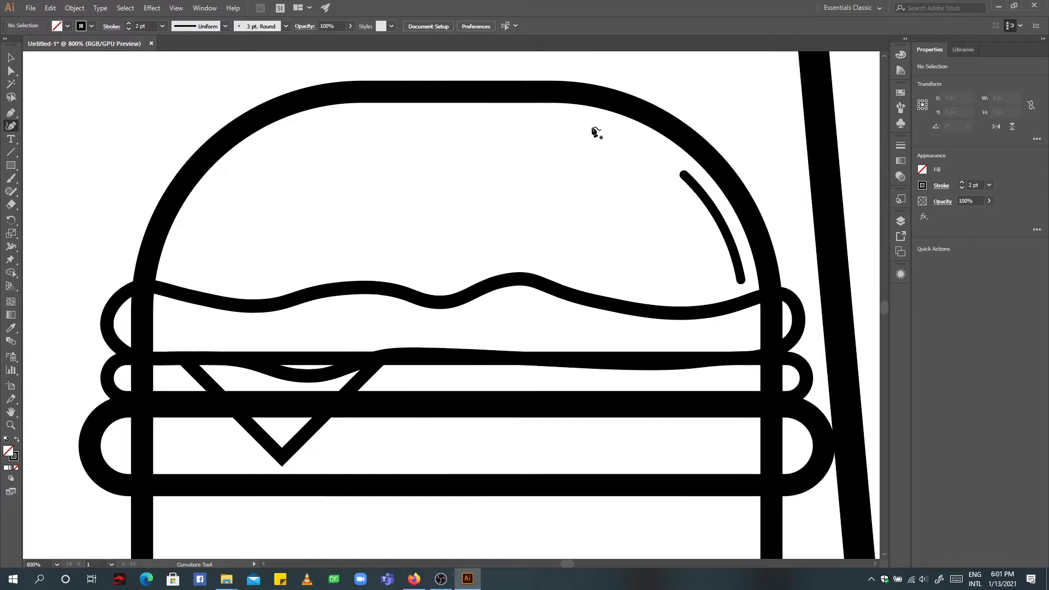
Add a second, shorter curved highlight stroke above the first one.
{"action": "left_click", "coordinate": [611, 129]}
{"action": "left_click", "coordinate": [664, 159]}
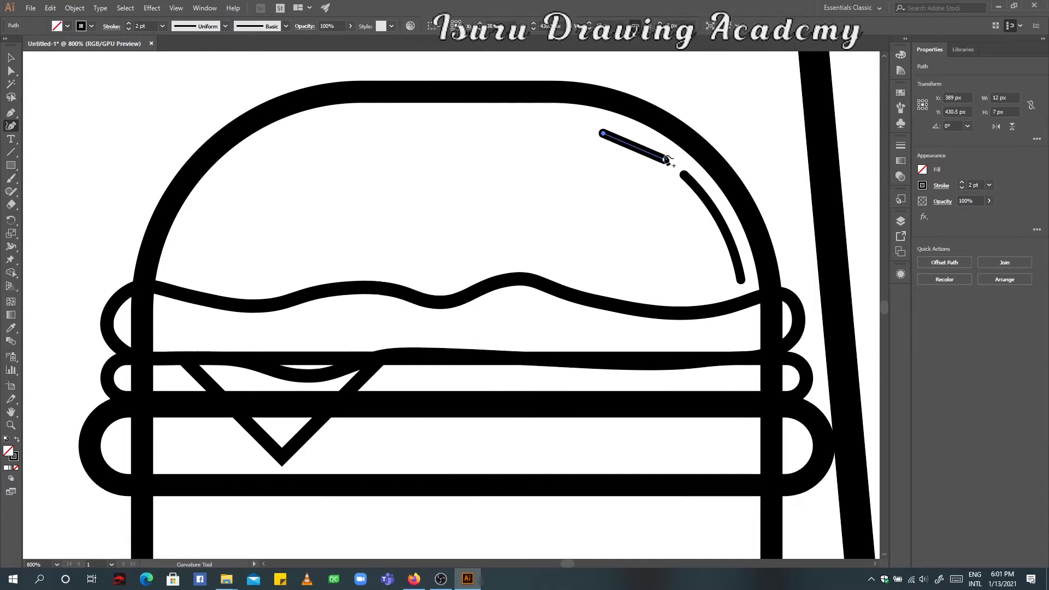
{"action": "left_click_drag", "start_coordinate": [608, 131], "coordinate": [611, 133]}
{"action": "left_click", "coordinate": [638, 142]}
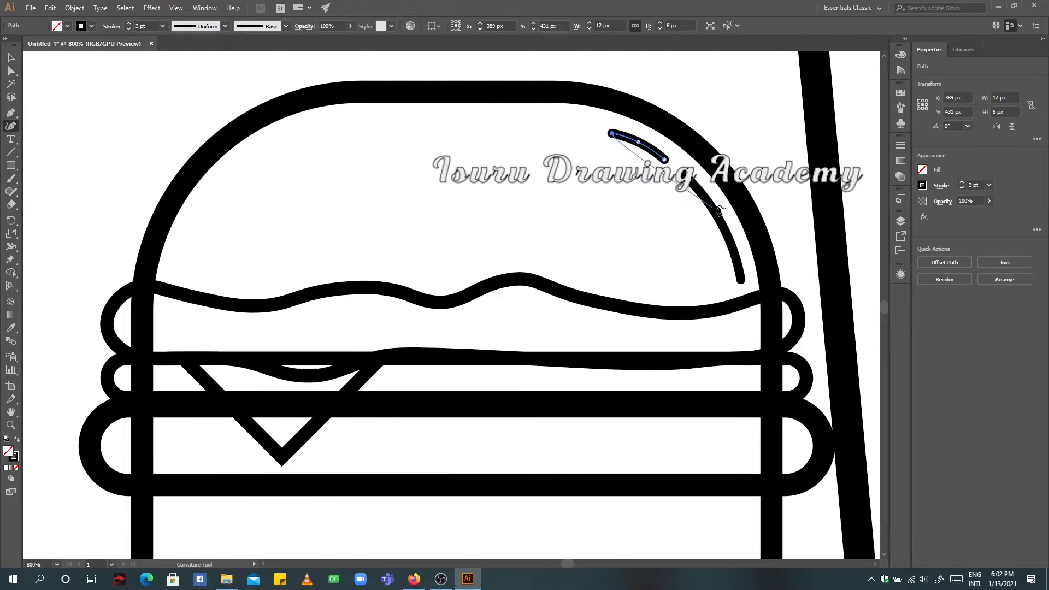
{"action": "key", "text": "ctrl+minus"}
{"action": "key", "text": "v"}
{"action": "left_click", "coordinate": [793, 331]}
Draw a short vertical highlight line inside the bottom bun's right edge.
{"action": "scroll", "coordinate": [886, 312], "scroll_direction": "down", "scroll_amount": 3}
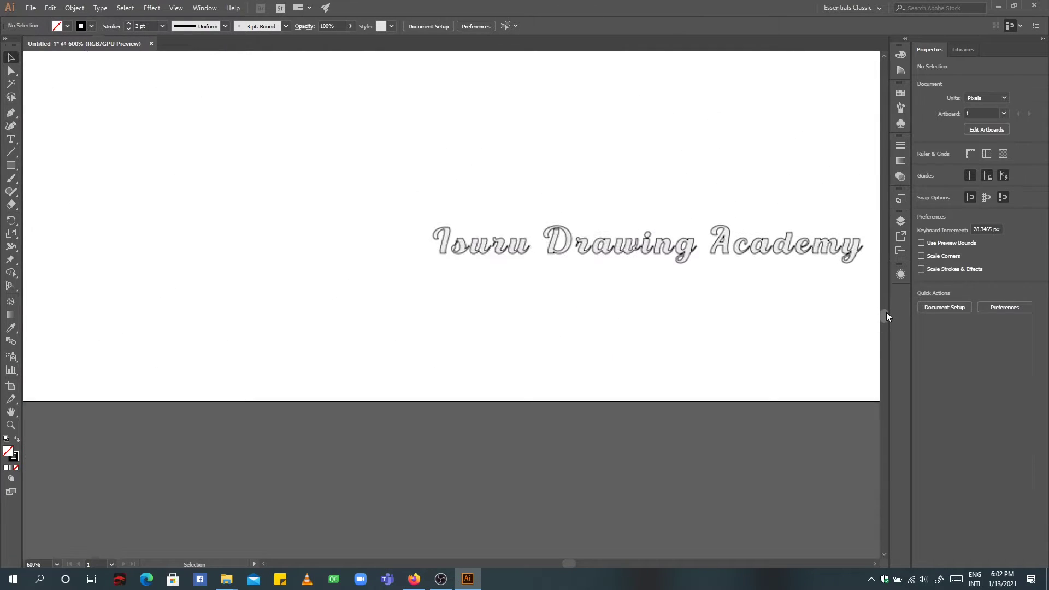
{"action": "left_click", "coordinate": [10, 126]}
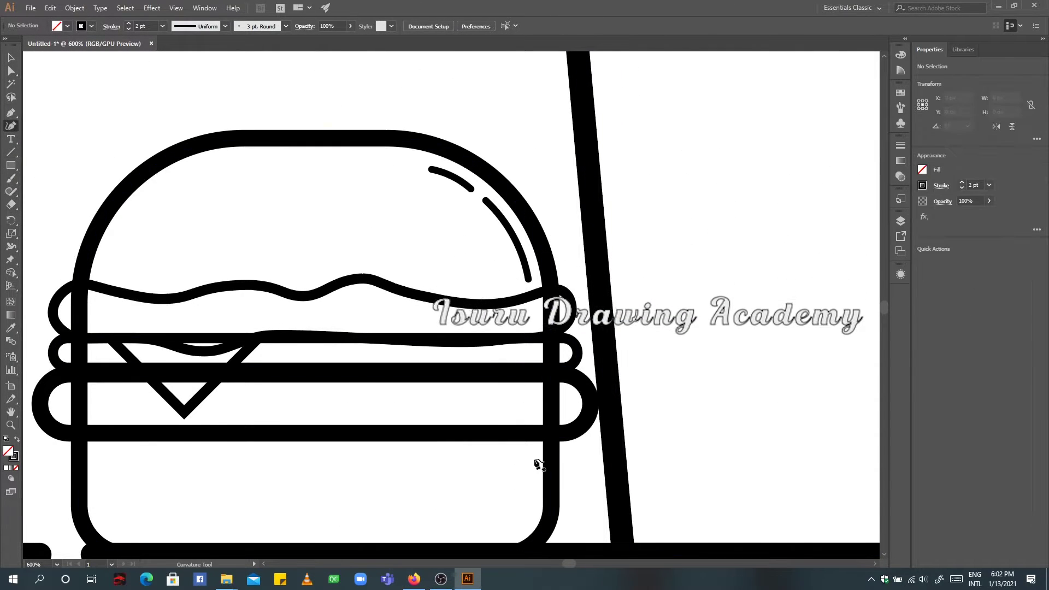
{"action": "left_click", "coordinate": [530, 448]}
{"action": "left_click", "coordinate": [530, 510]}
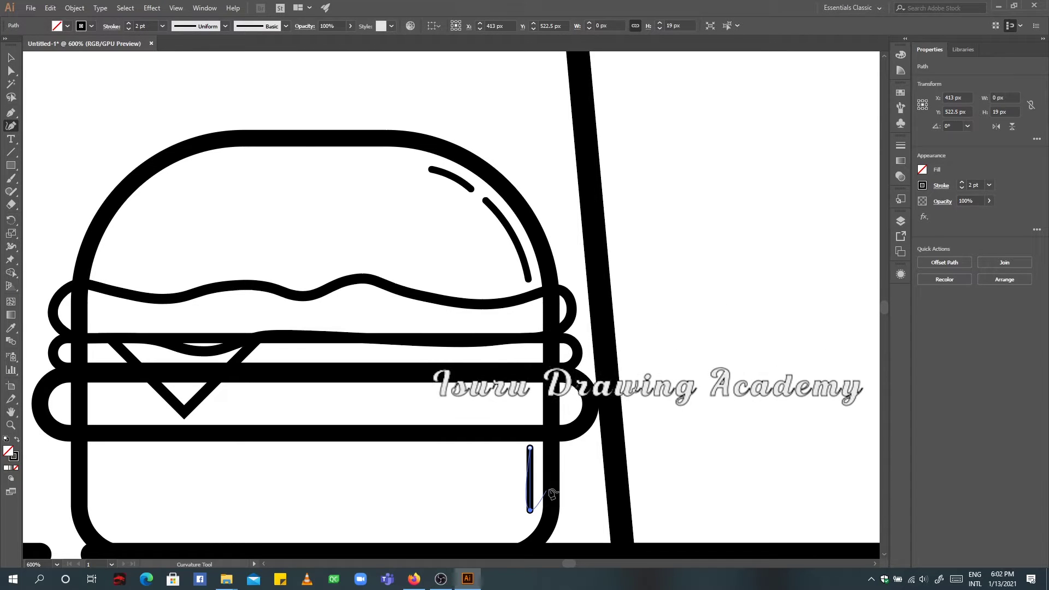
{"action": "key", "text": "v"}
{"action": "left_click", "coordinate": [415, 231]}
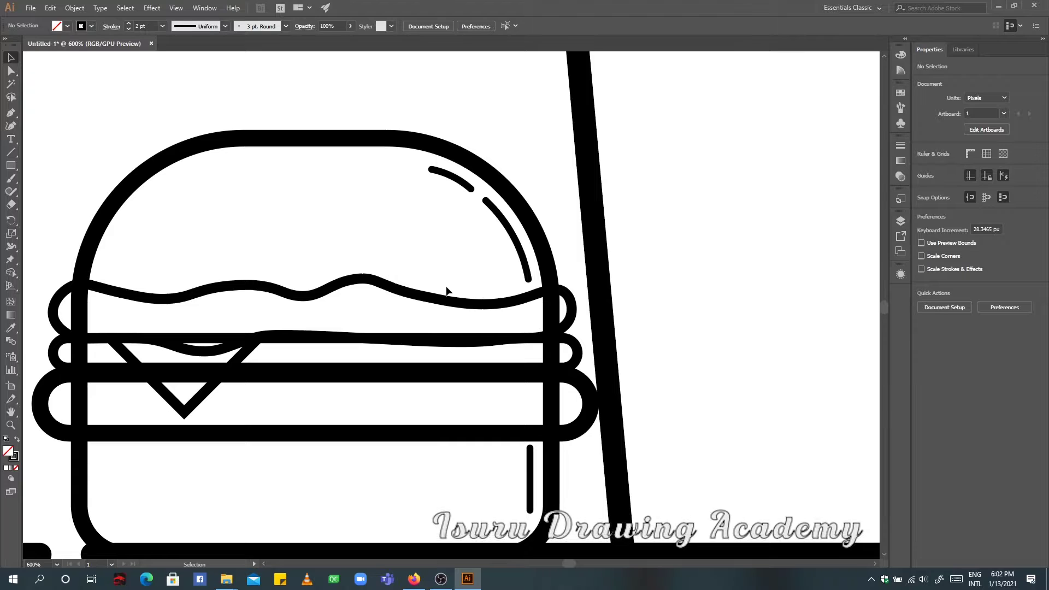
Try Pathfinder Divide and another pathfinder operation on the burger, leaving it unchanged.
{"action": "key", "text": "ctrl+minus"}
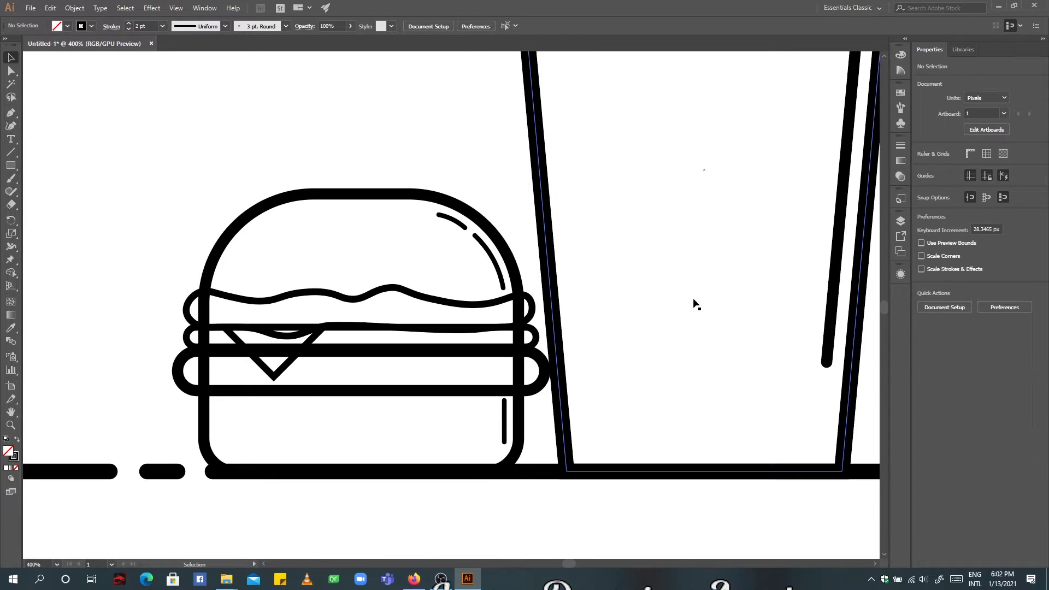
{"action": "left_click_drag", "start_coordinate": [464, 565], "coordinate": [569, 562]}
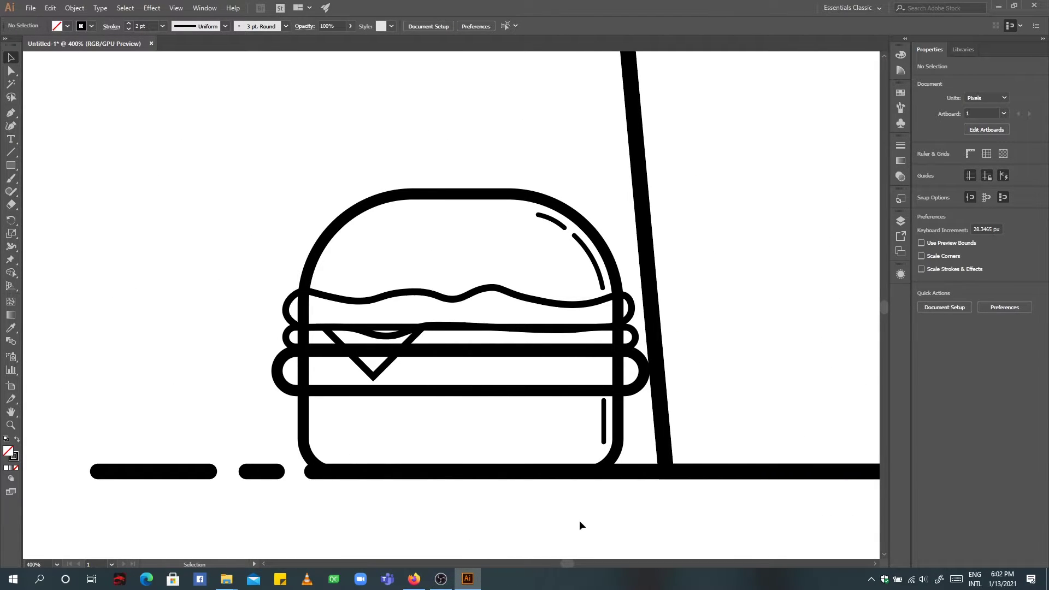
{"action": "left_click_drag", "start_coordinate": [257, 207], "coordinate": [415, 396]}
{"action": "left_click", "coordinate": [1037, 318]}
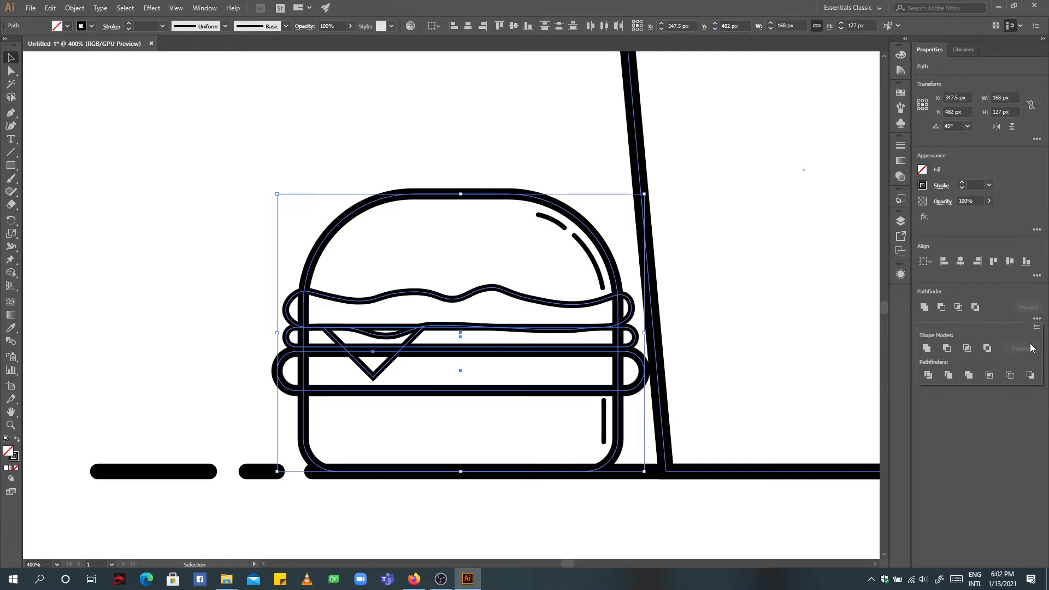
{"action": "left_click", "coordinate": [930, 378]}
{"action": "key", "text": "ctrl+z"}
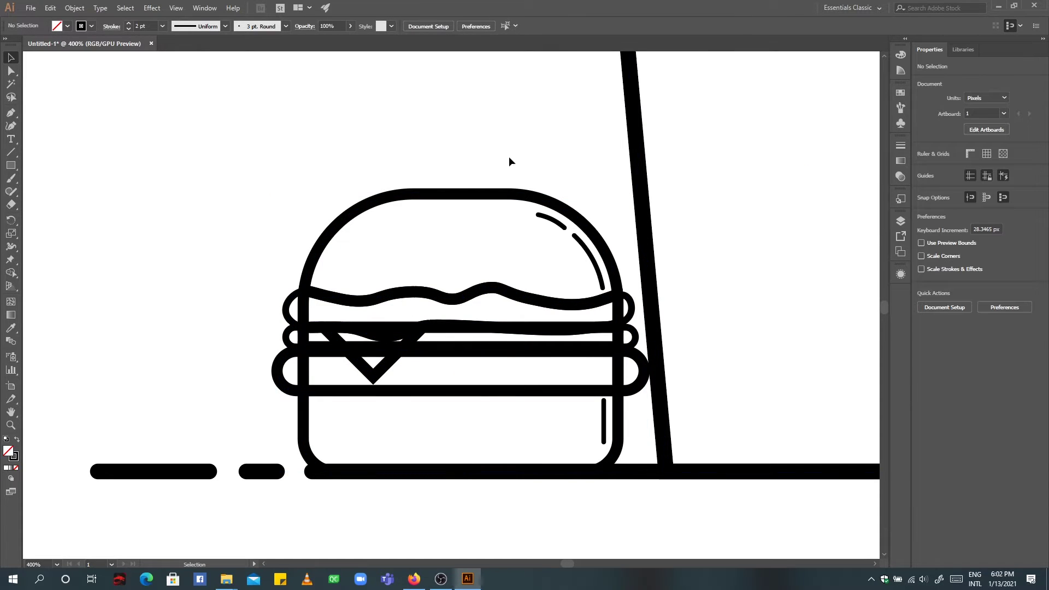
{"action": "left_click", "coordinate": [1036, 318]}
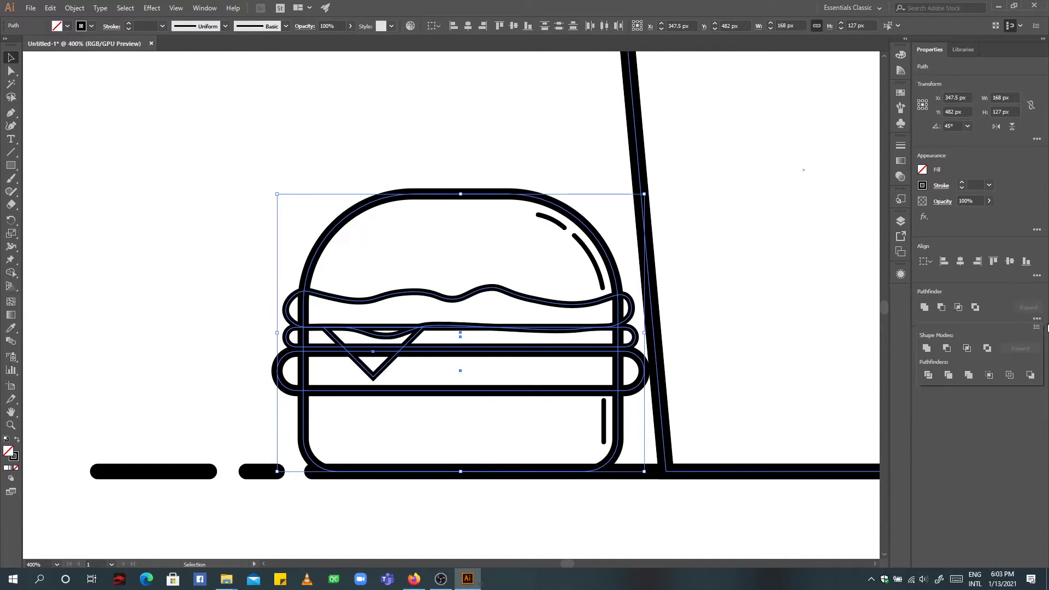
{"action": "left_click", "coordinate": [949, 376]}
{"action": "left_click", "coordinate": [629, 304]}
Select the lettuce path to restyle its stroke weight.
{"action": "left_click", "coordinate": [565, 159]}
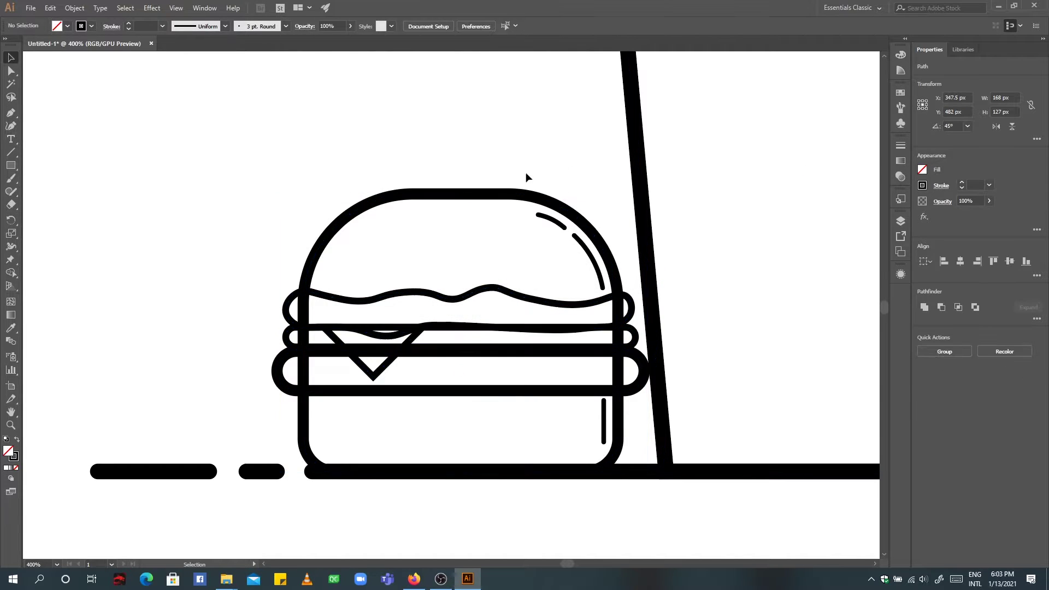
{"action": "left_click", "coordinate": [492, 286]}
{"action": "left_click", "coordinate": [162, 26]}
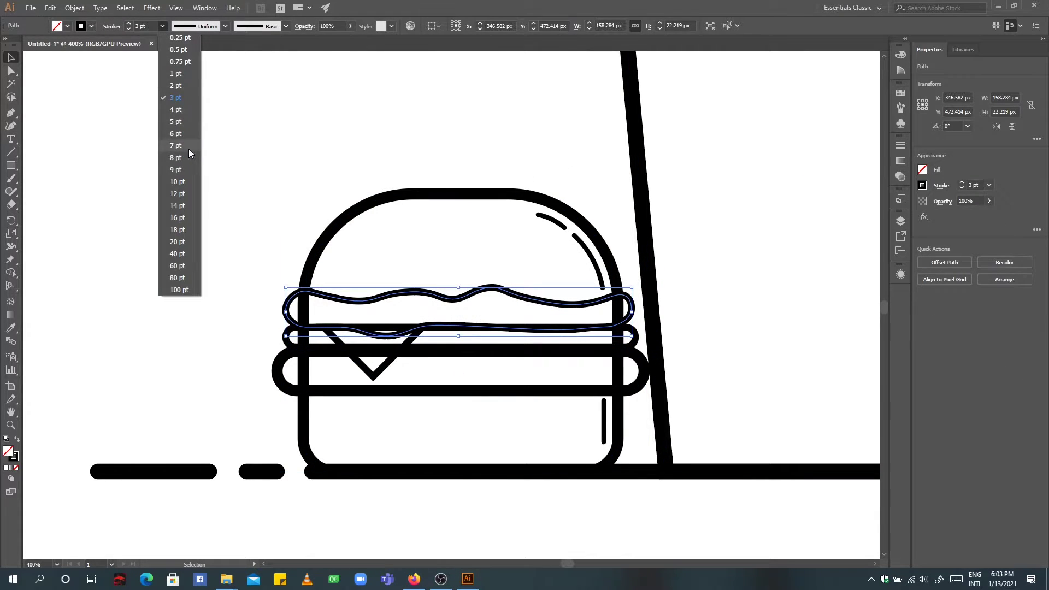
Give the lettuce a 5 pt stroke and a bright green fill.
{"action": "left_click", "coordinate": [183, 110]}
{"action": "left_click", "coordinate": [162, 26]}
{"action": "left_click", "coordinate": [176, 123]}
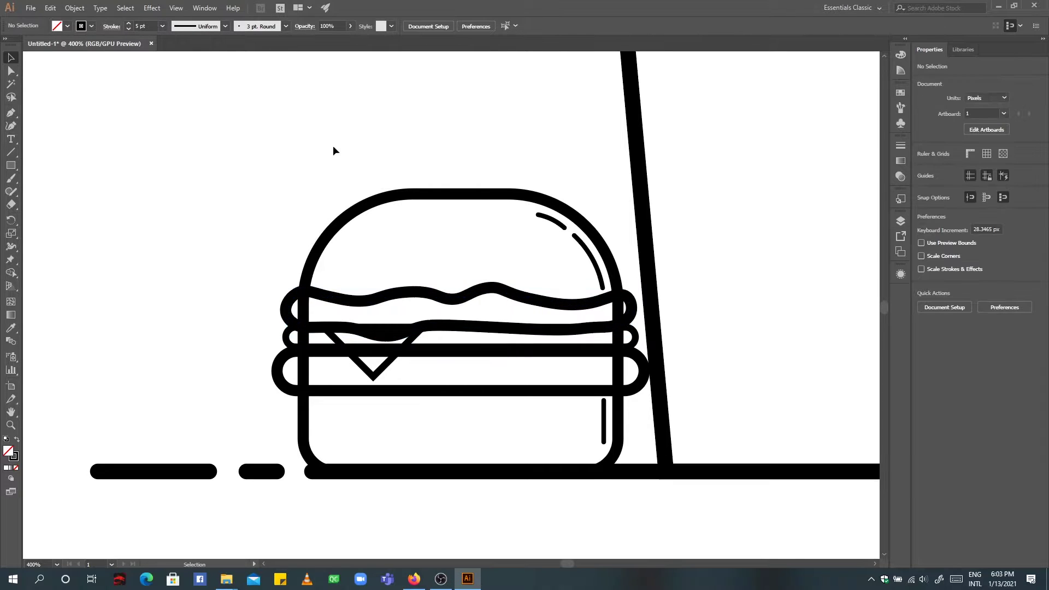
{"action": "left_click", "coordinate": [67, 26]}
{"action": "left_click", "coordinate": [103, 48]}
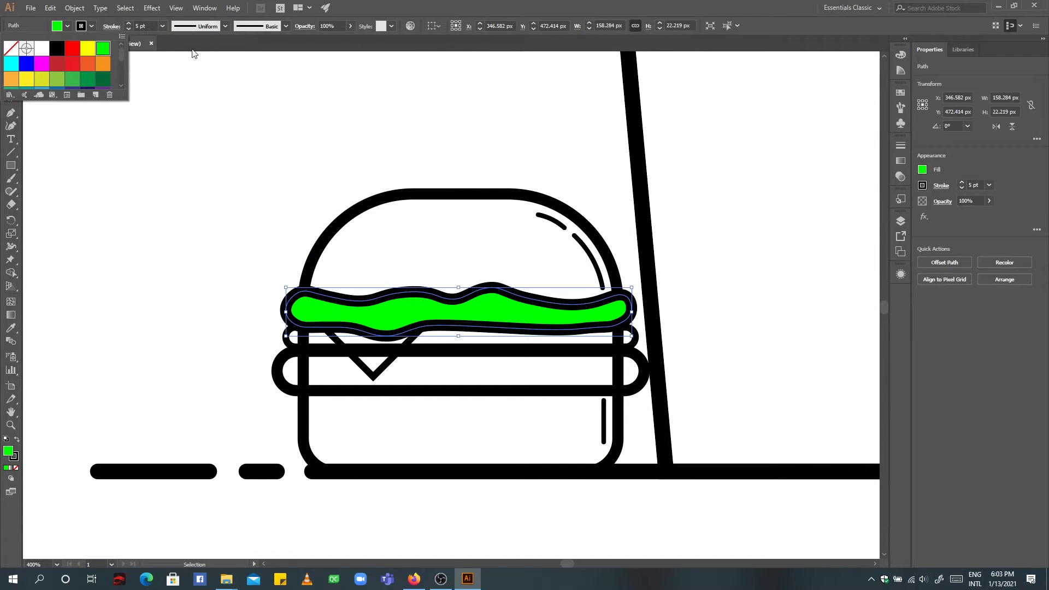
{"action": "double_click", "coordinate": [8, 450]}
{"action": "left_click_drag", "start_coordinate": [842, 197], "coordinate": [835, 207]}
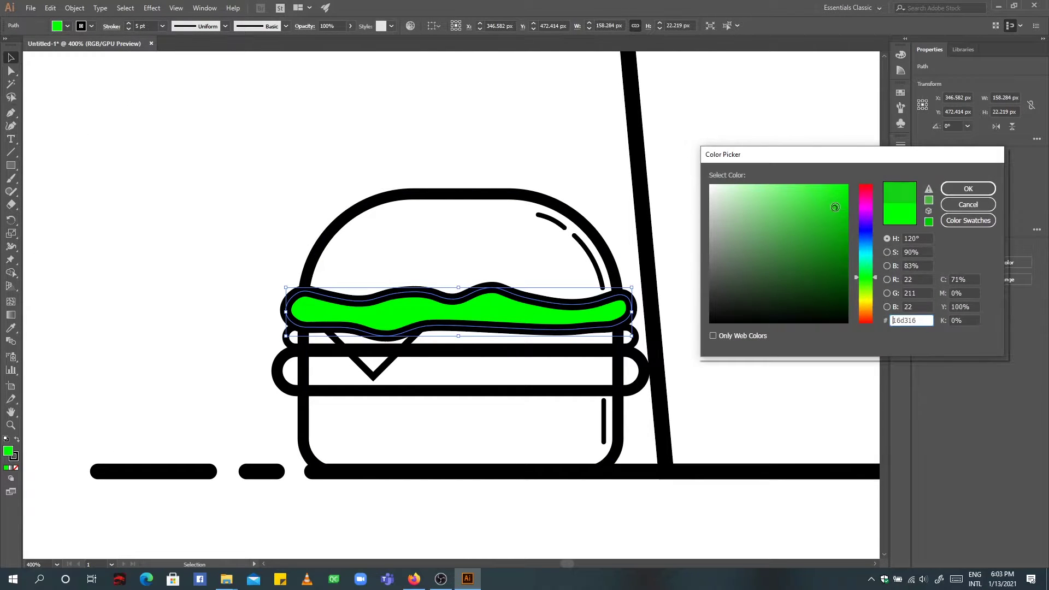
{"action": "left_click", "coordinate": [968, 189]}
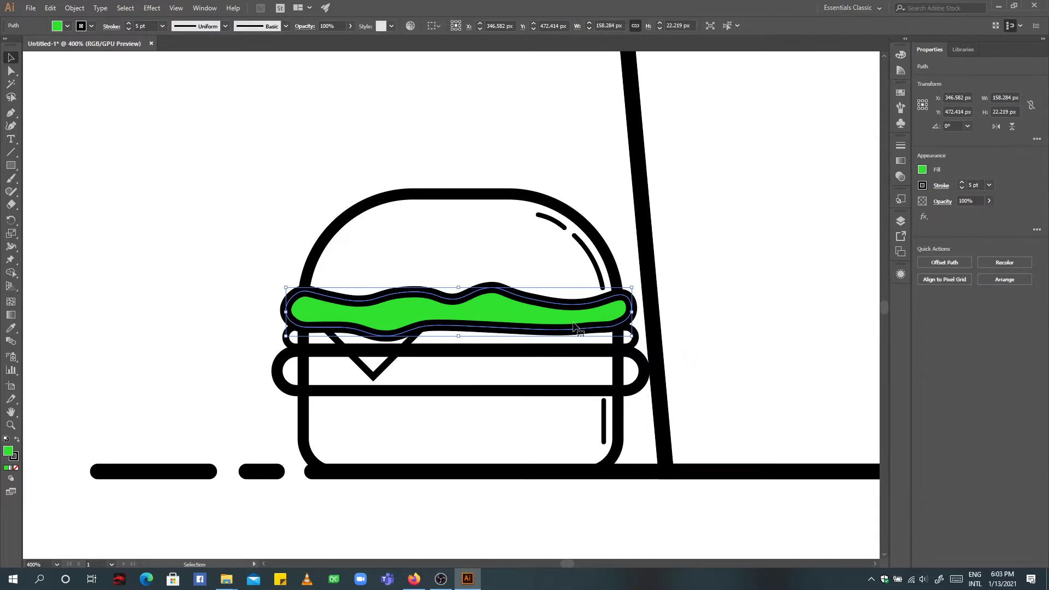
Fill the thin bar below the lettuce a pale peach.
{"action": "left_click", "coordinate": [633, 341]}
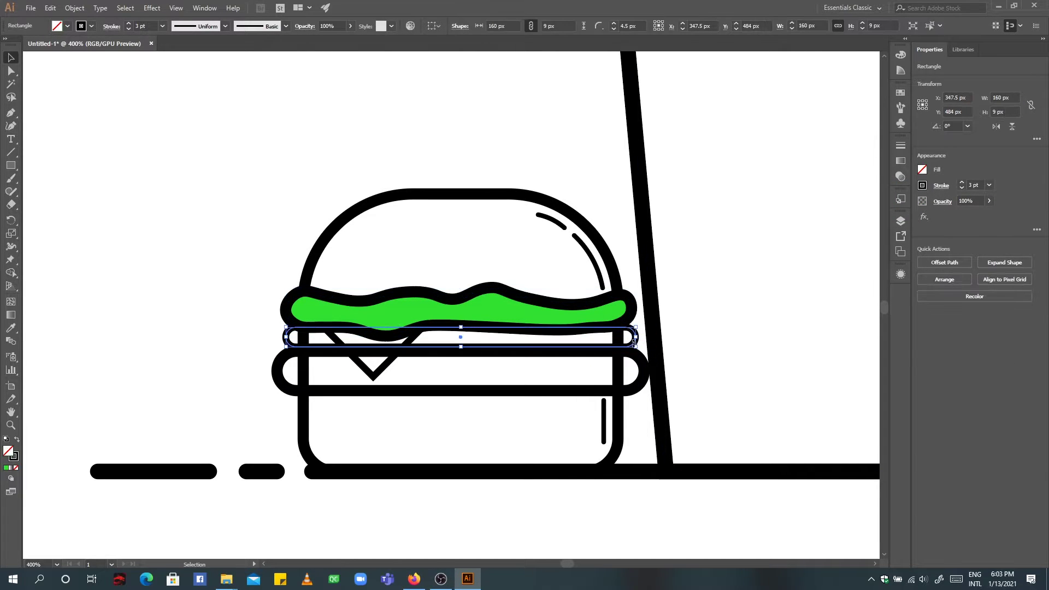
{"action": "double_click", "coordinate": [8, 452]}
{"action": "left_click_drag", "start_coordinate": [871, 277], "coordinate": [871, 304]}
{"action": "left_click", "coordinate": [873, 310]}
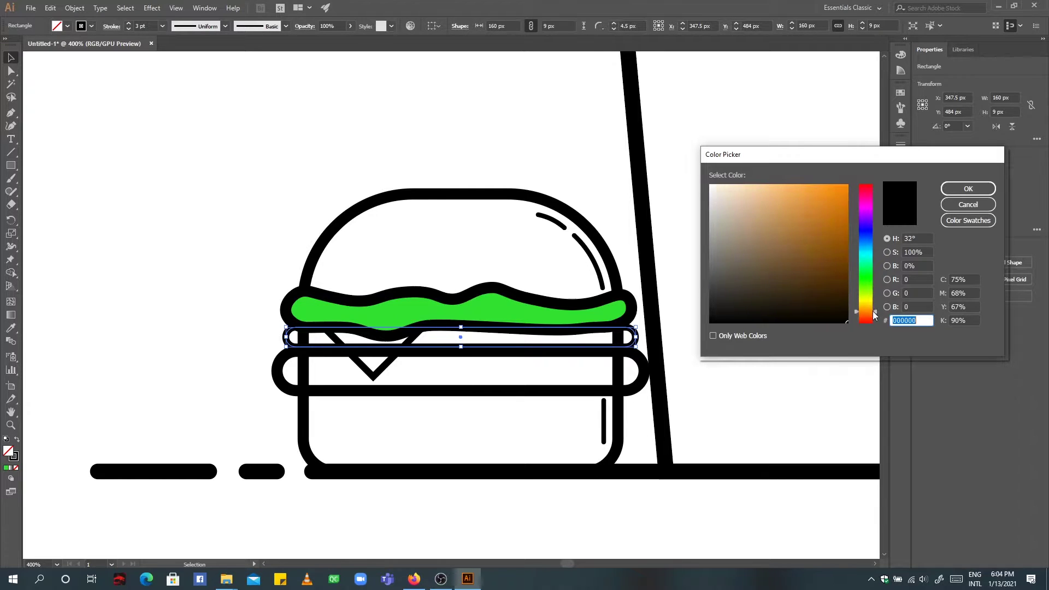
{"action": "left_click", "coordinate": [761, 185]}
{"action": "left_click", "coordinate": [968, 189]}
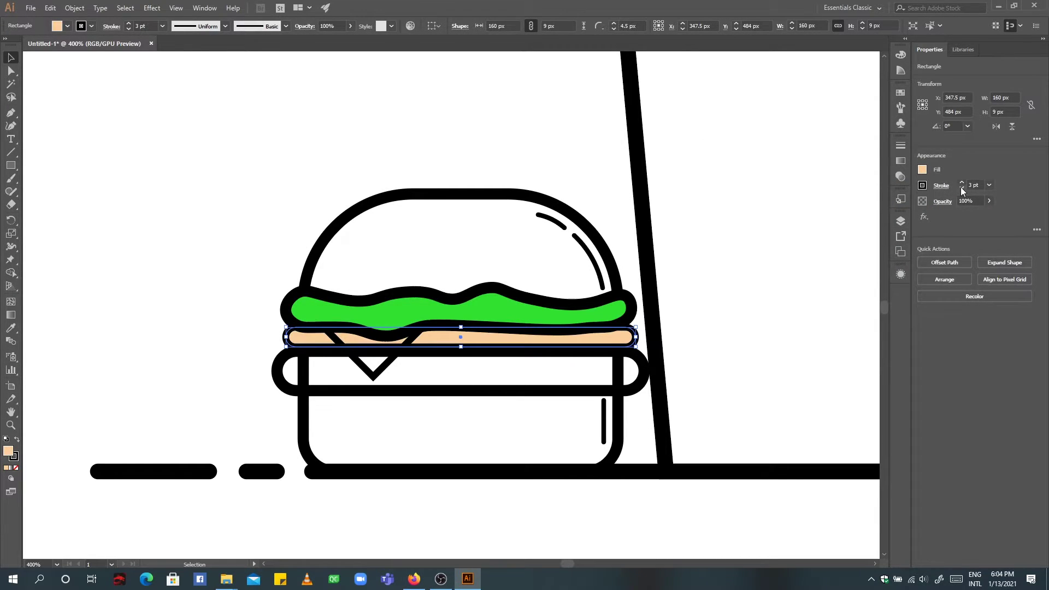
Fill the cheese triangle bright yellow.
{"action": "left_click", "coordinate": [383, 375]}
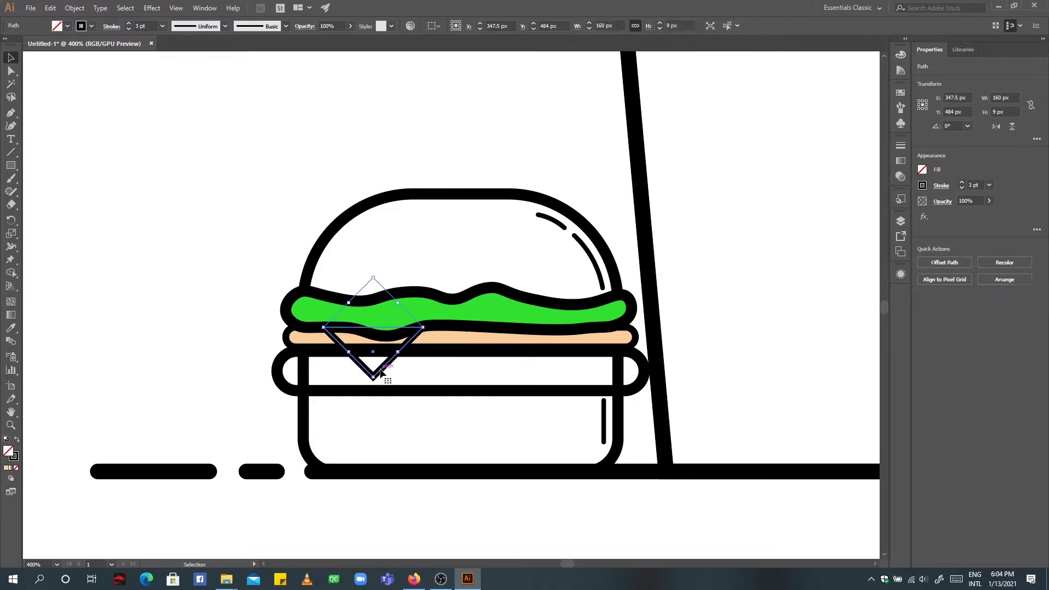
{"action": "double_click", "coordinate": [8, 452]}
{"action": "left_click", "coordinate": [870, 292]}
{"action": "left_click_drag", "start_coordinate": [870, 295], "coordinate": [869, 305]}
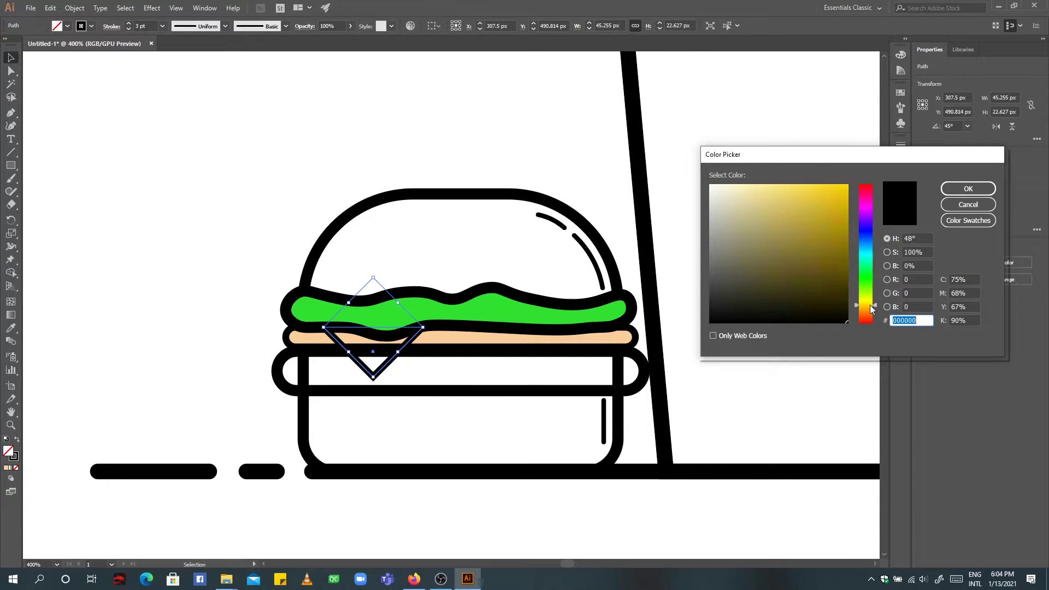
{"action": "left_click", "coordinate": [837, 185]}
{"action": "left_click", "coordinate": [965, 189]}
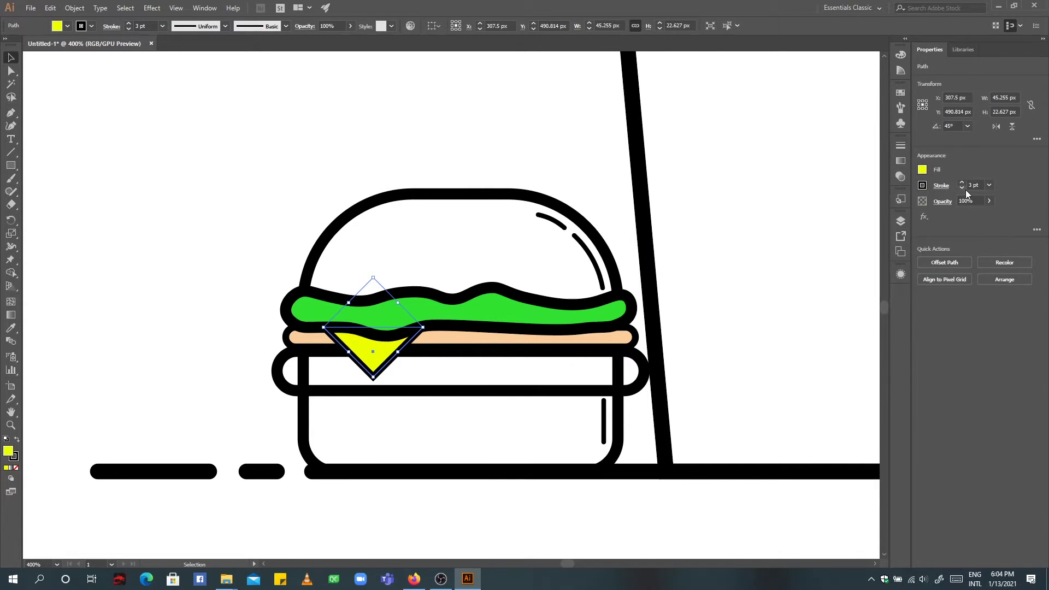
Fill the patty band red, then adjust it to a lighter red.
{"action": "left_click", "coordinate": [645, 371]}
{"action": "double_click", "coordinate": [9, 452]}
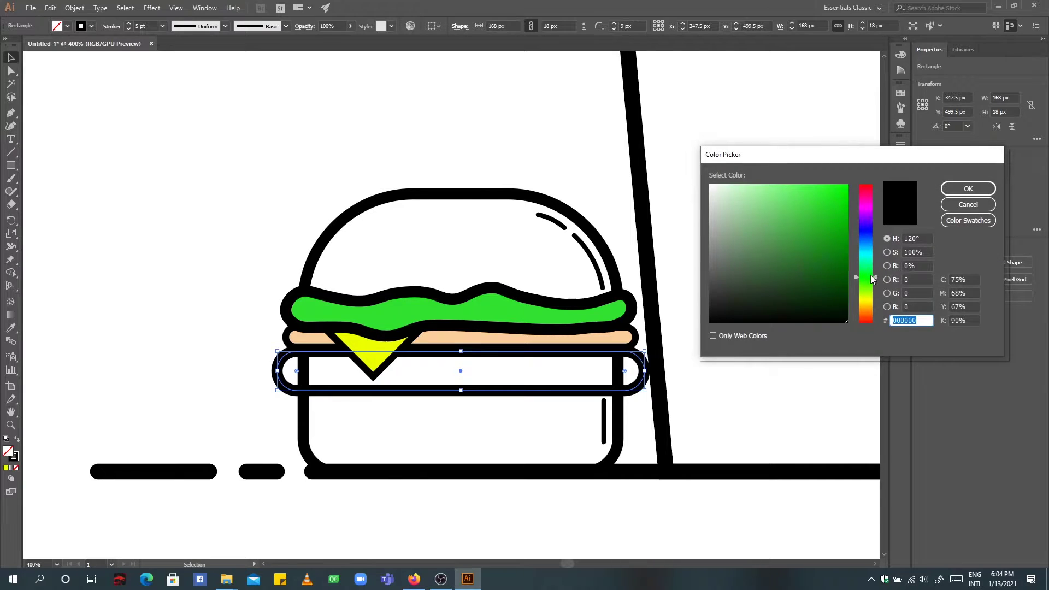
{"action": "left_click_drag", "start_coordinate": [870, 295], "coordinate": [869, 317]}
{"action": "left_click", "coordinate": [873, 187]}
{"action": "left_click", "coordinate": [841, 187]}
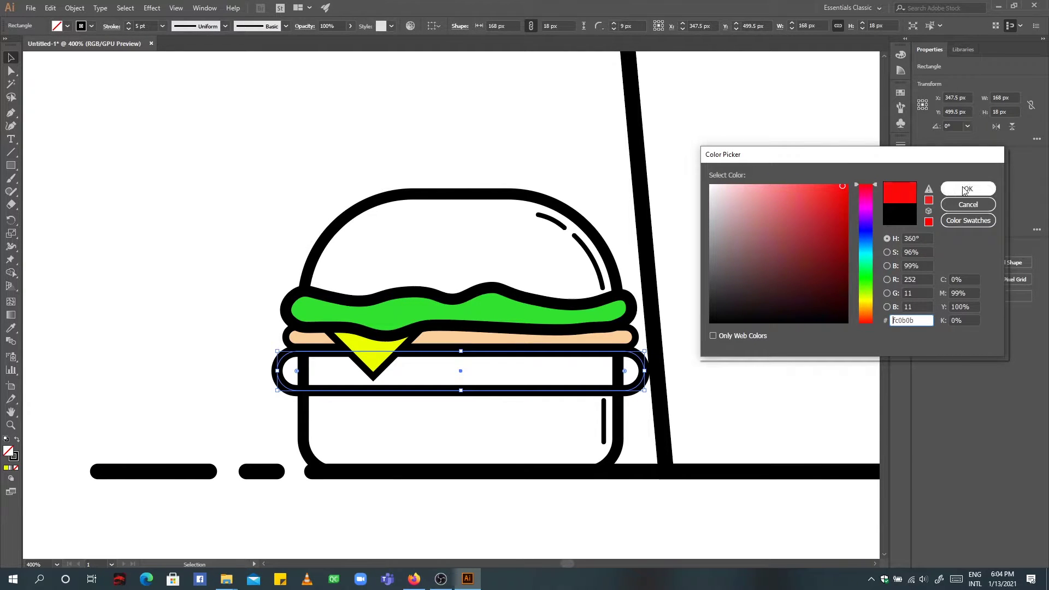
{"action": "left_click", "coordinate": [840, 192]}
{"action": "left_click", "coordinate": [968, 190]}
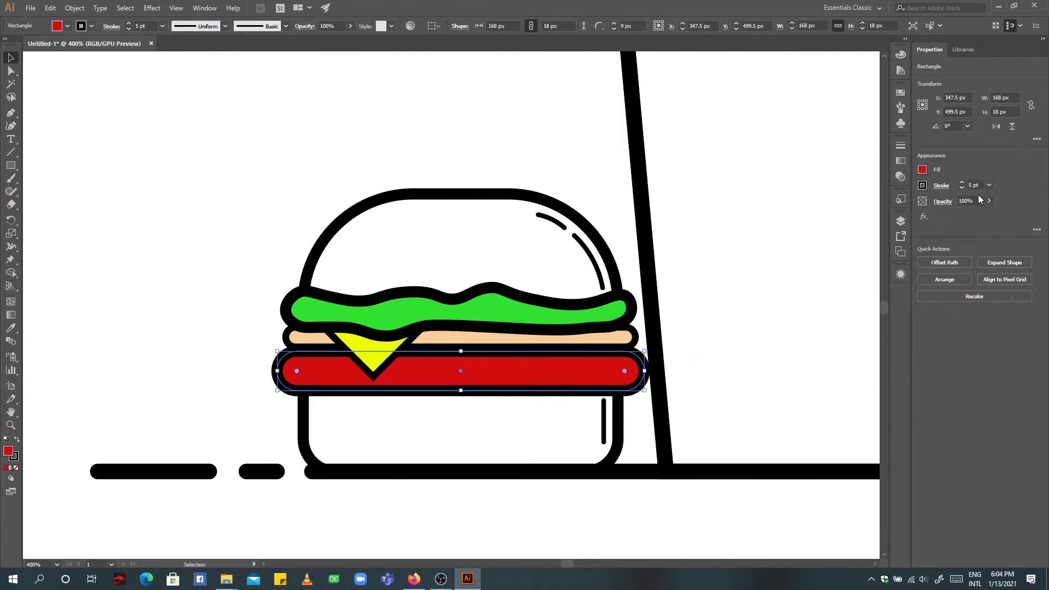
{"action": "double_click", "coordinate": [8, 452]}
{"action": "left_click", "coordinate": [815, 207]}
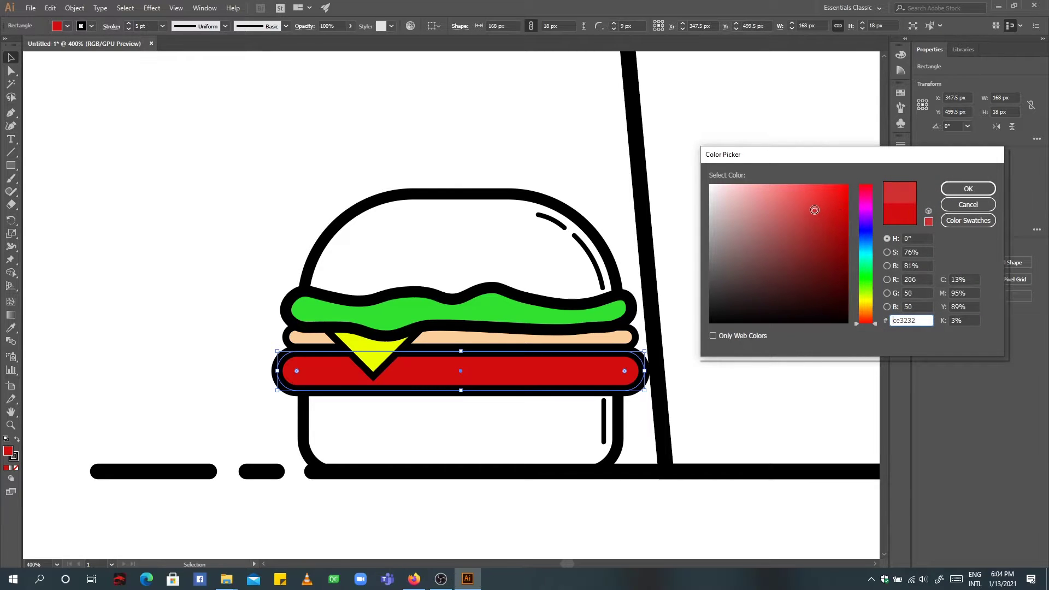
{"action": "left_click", "coordinate": [968, 188]}
{"action": "left_click", "coordinate": [616, 464]}
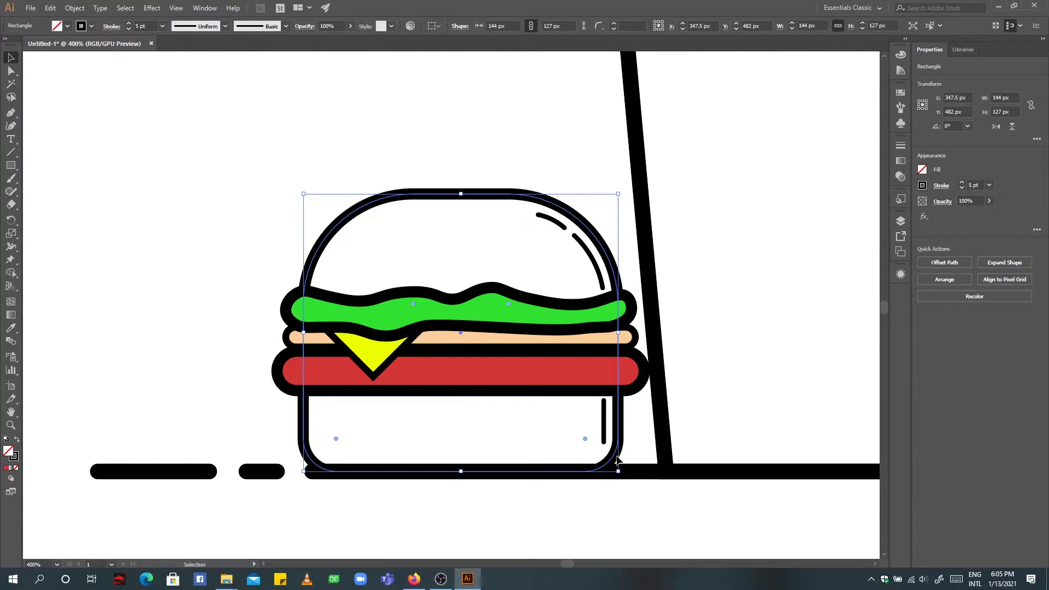
Make all three bun highlight strokes white.
{"action": "left_click", "coordinate": [600, 271]}
{"action": "left_click", "coordinate": [560, 227], "text": "shift"}
{"action": "left_click", "coordinate": [603, 421], "text": "shift"}
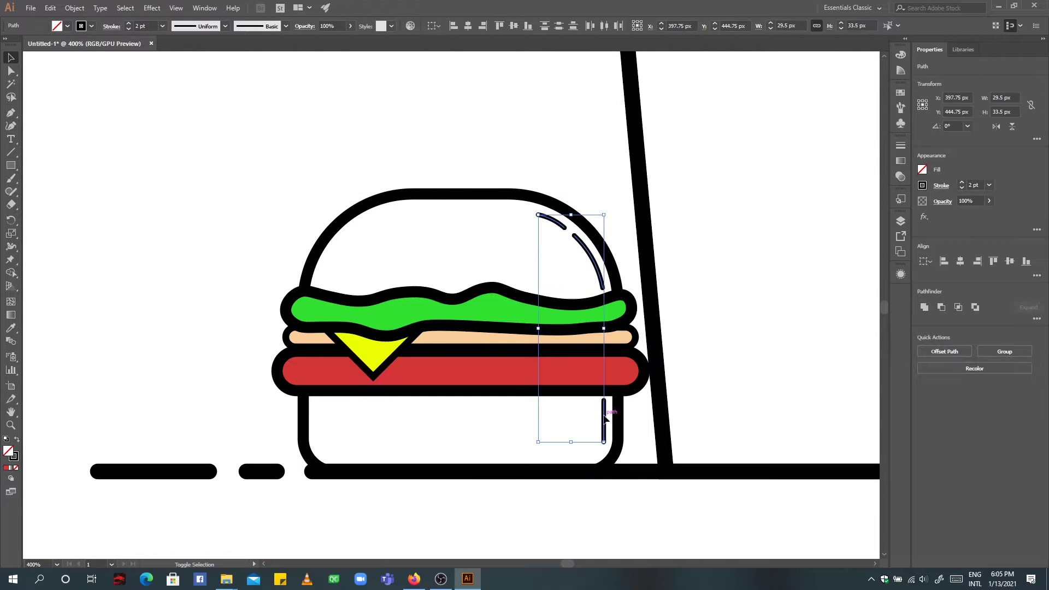
{"action": "left_click", "coordinate": [91, 26]}
{"action": "left_click", "coordinate": [23, 44]}
{"action": "left_click", "coordinate": [374, 102]}
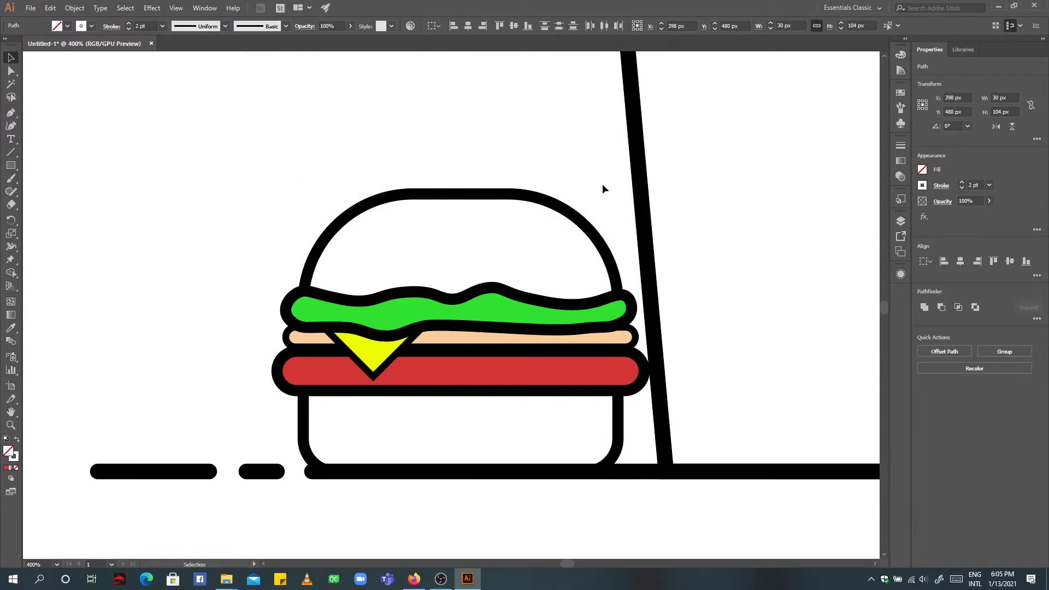
Duplicate the bottom bun shape offset to the right and set its stroke to None.
{"action": "left_click", "coordinate": [585, 468]}
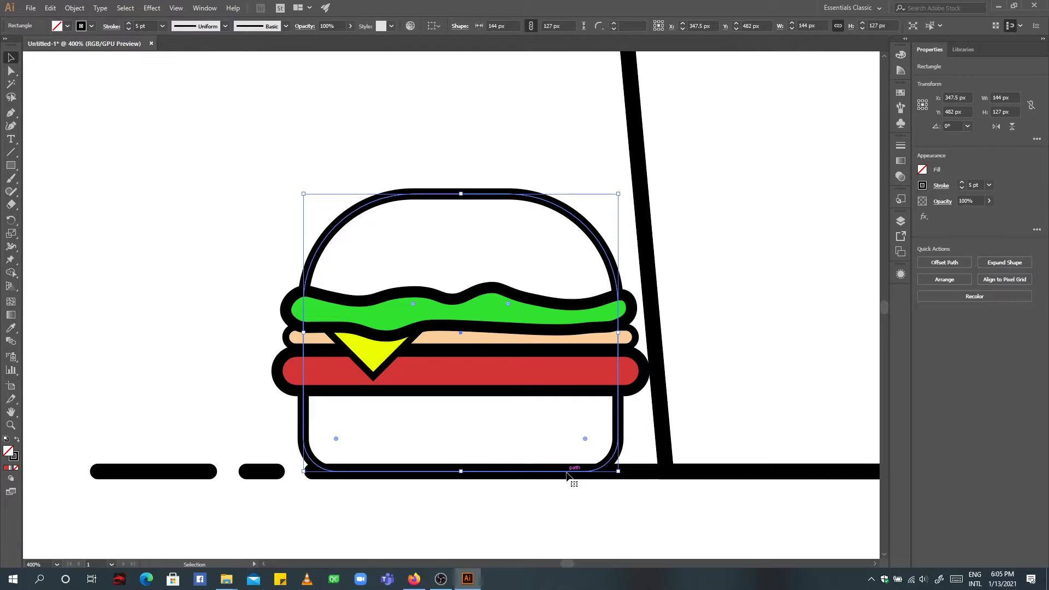
{"action": "left_click_drag", "start_coordinate": [625, 422], "coordinate": [694, 421]}
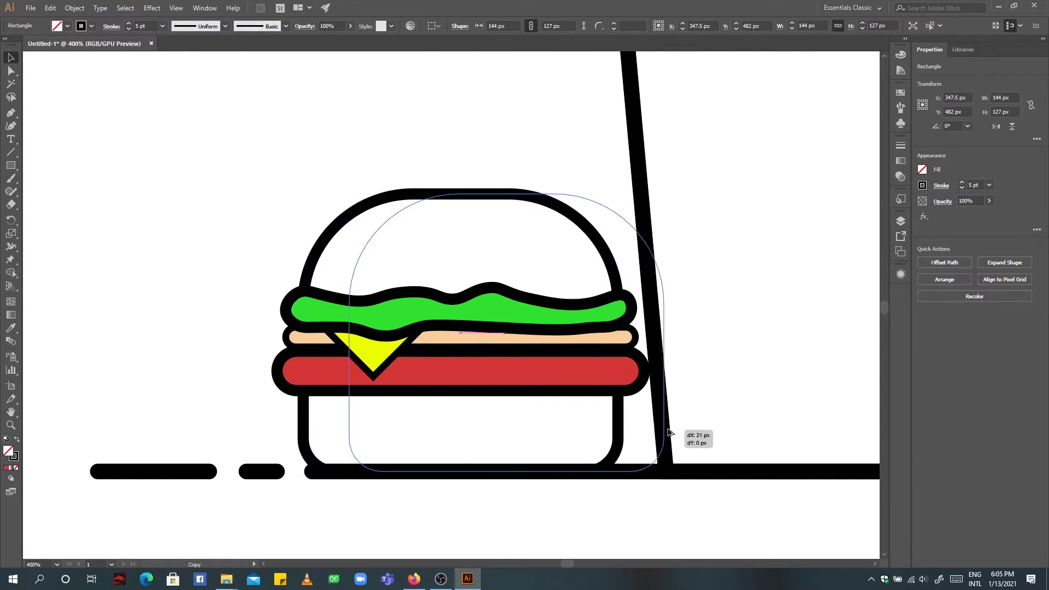
{"action": "left_click", "coordinate": [69, 26]}
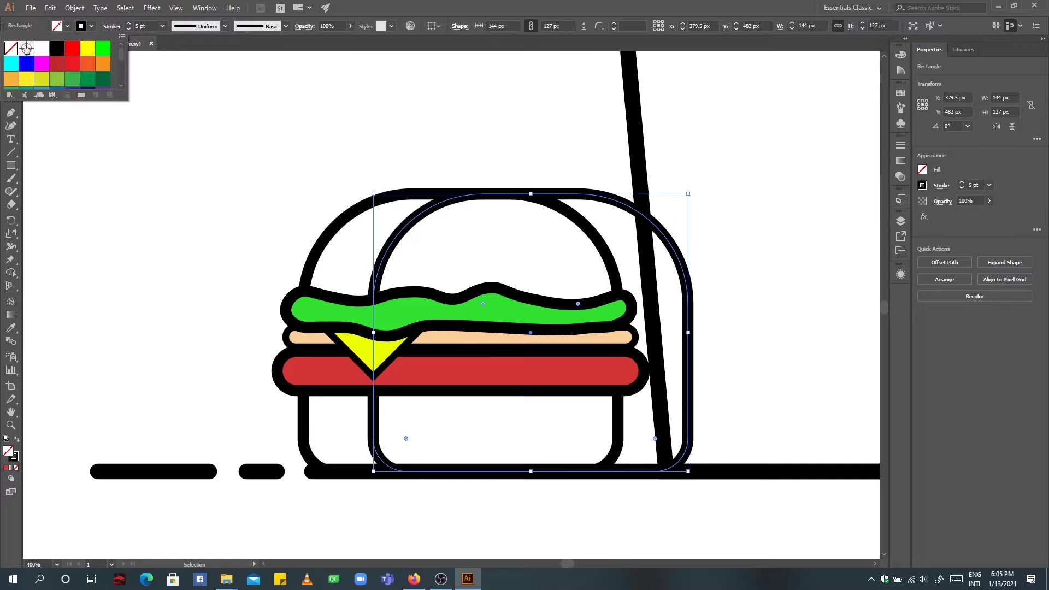
{"action": "left_click", "coordinate": [91, 27]}
{"action": "left_click", "coordinate": [8, 44]}
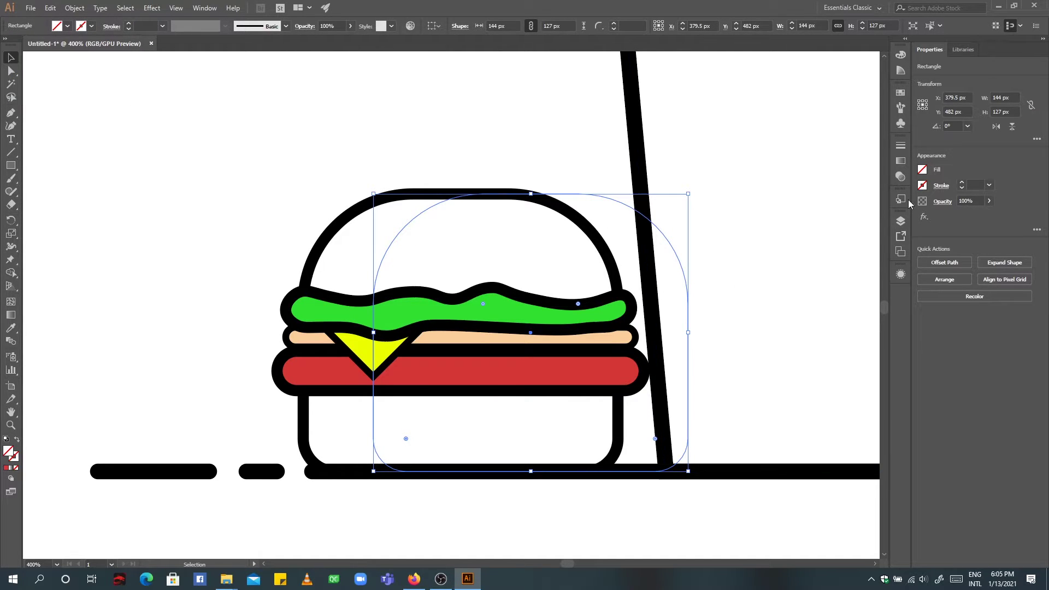
Move the burger's paths and rectangles onto a new Layer 2.
{"action": "left_click", "coordinate": [900, 221]}
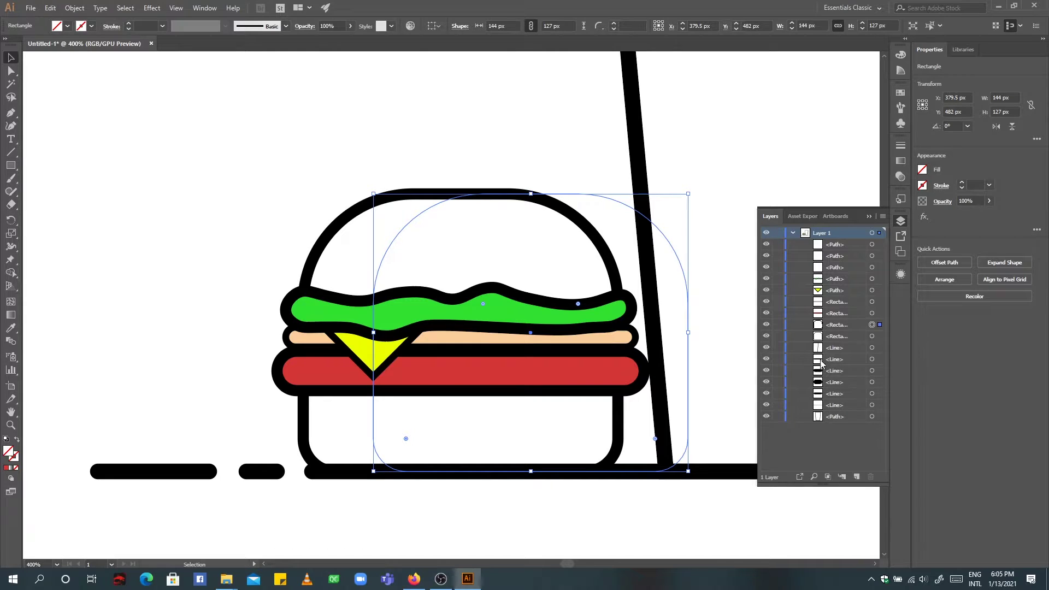
{"action": "left_click", "coordinate": [827, 338]}
{"action": "left_click", "coordinate": [848, 244], "text": "shift"}
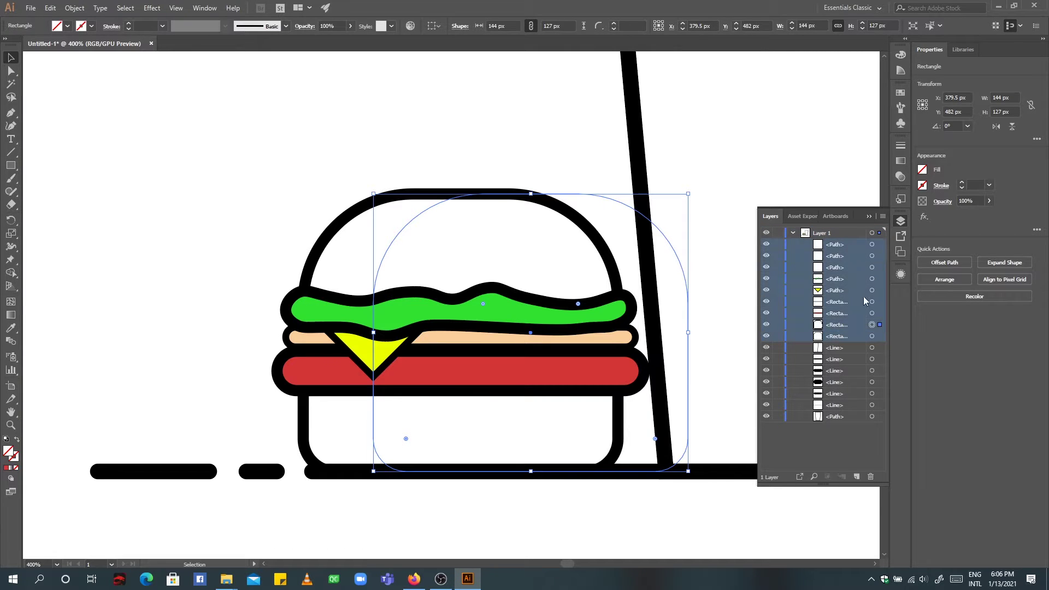
{"action": "left_click", "coordinate": [850, 476]}
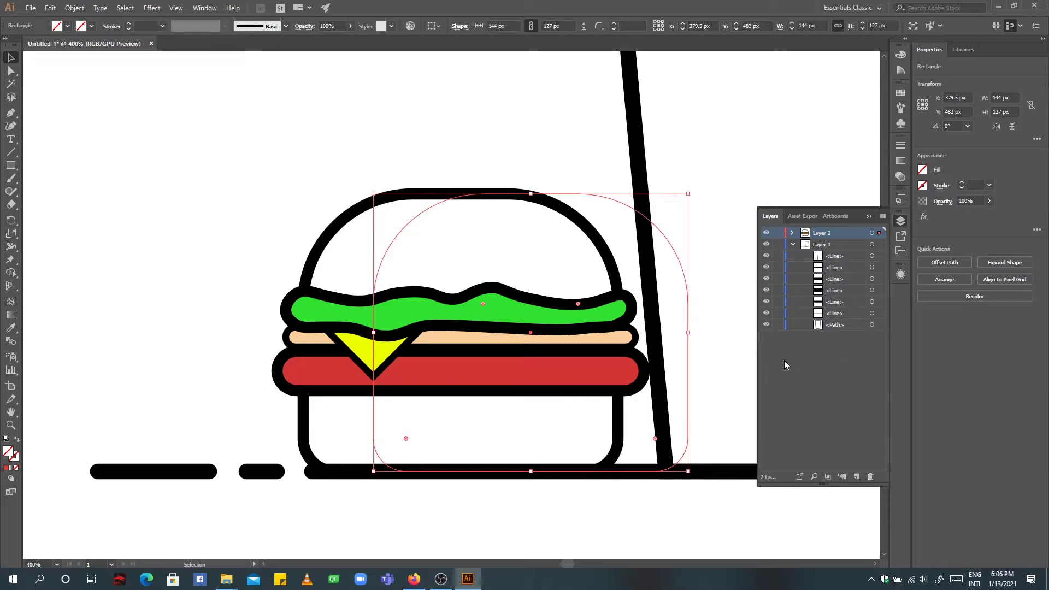
{"action": "left_click", "coordinate": [793, 245]}
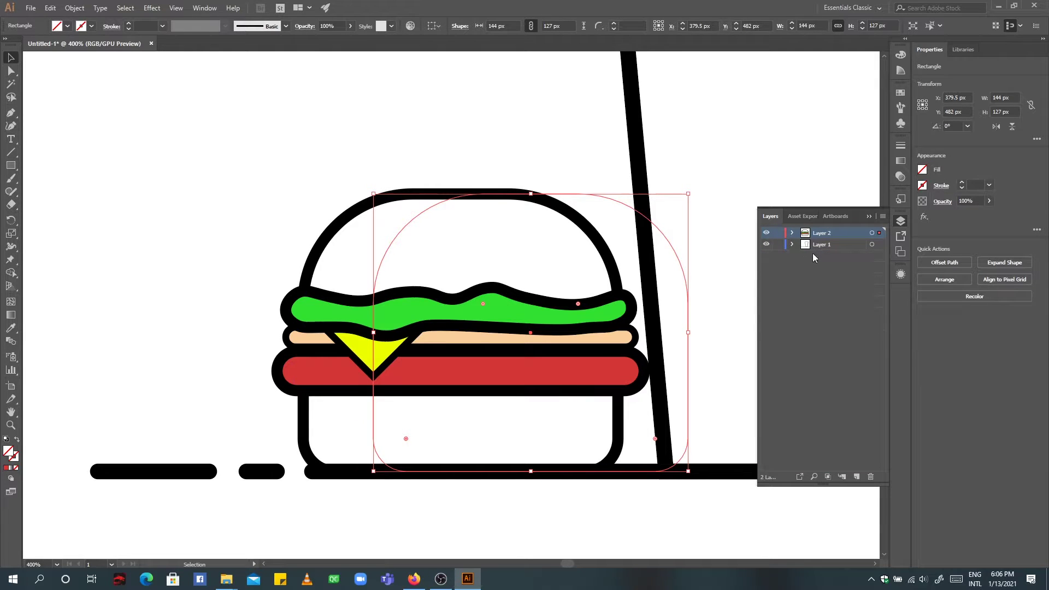
{"action": "left_click", "coordinate": [793, 233]}
{"action": "left_click_drag", "start_coordinate": [846, 329], "coordinate": [856, 477]}
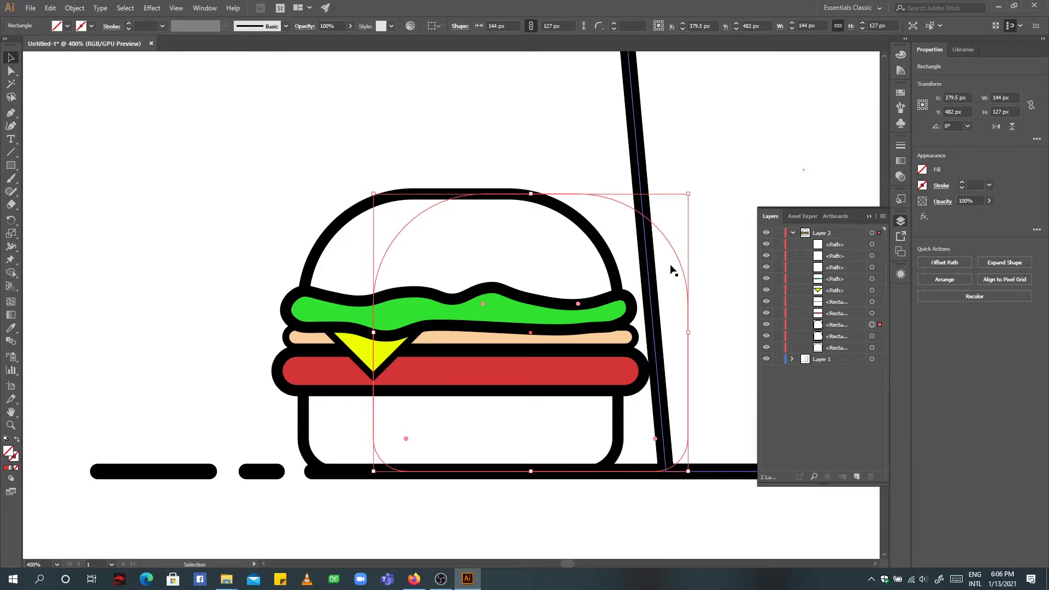
Divide the two overlapping bun rectangles, ungroup them, and delete the unneeded piece.
{"action": "left_click", "coordinate": [672, 270]}
{"action": "left_click_drag", "start_coordinate": [648, 232], "coordinate": [621, 241]}
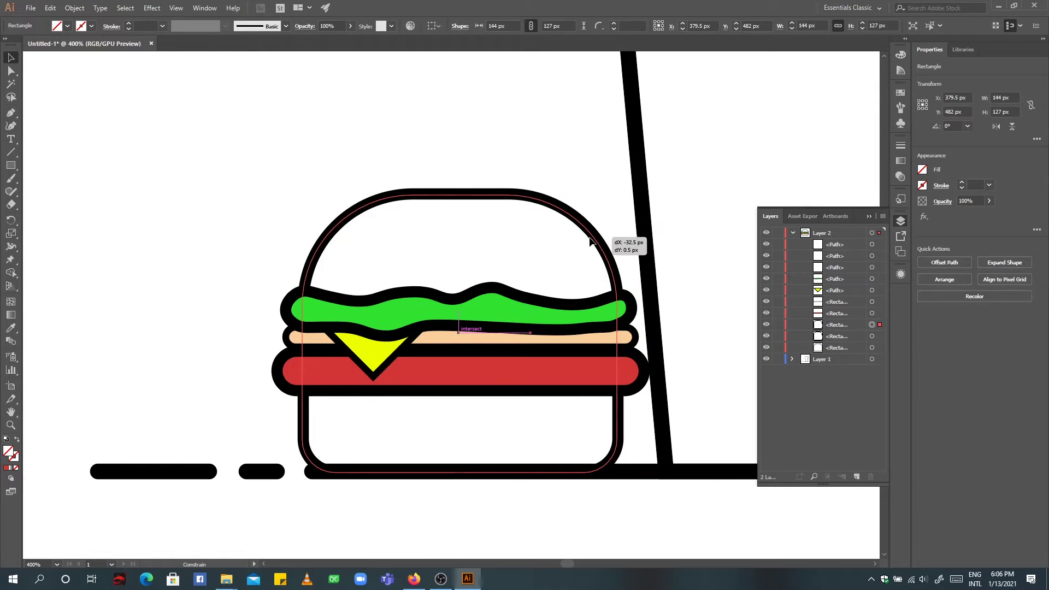
{"action": "left_click_drag", "start_coordinate": [682, 262], "coordinate": [684, 264]}
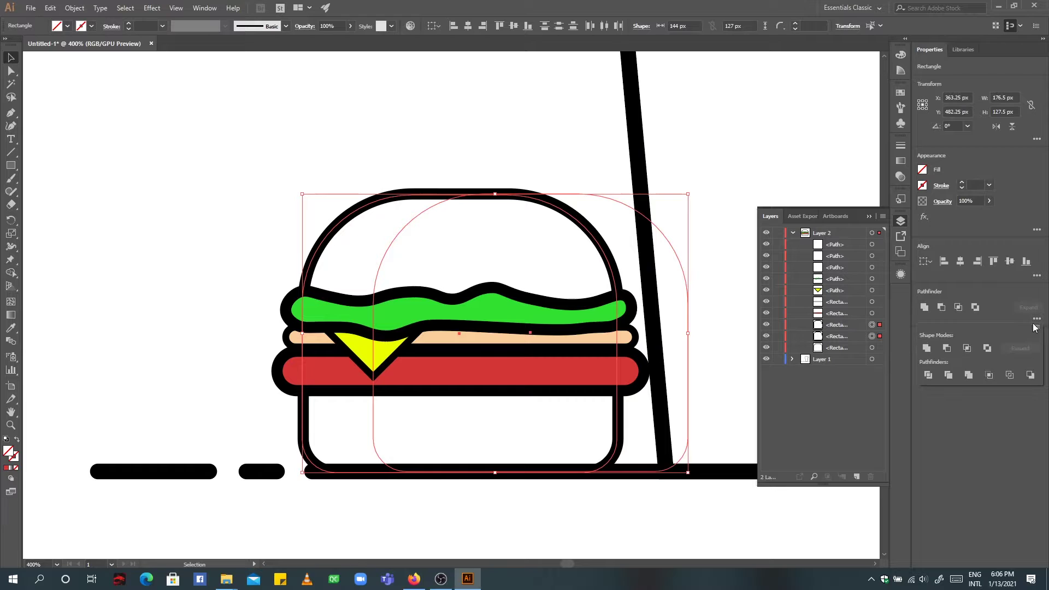
{"action": "right_click", "coordinate": [686, 402]}
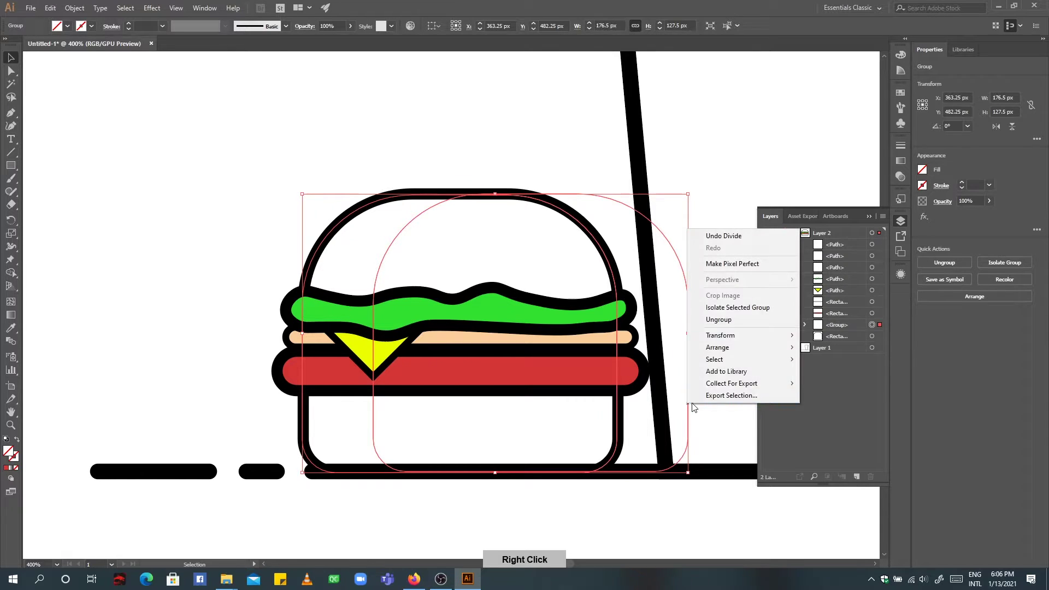
{"action": "left_click", "coordinate": [736, 324]}
{"action": "key", "text": "Delete"}
{"action": "left_click", "coordinate": [479, 472]}
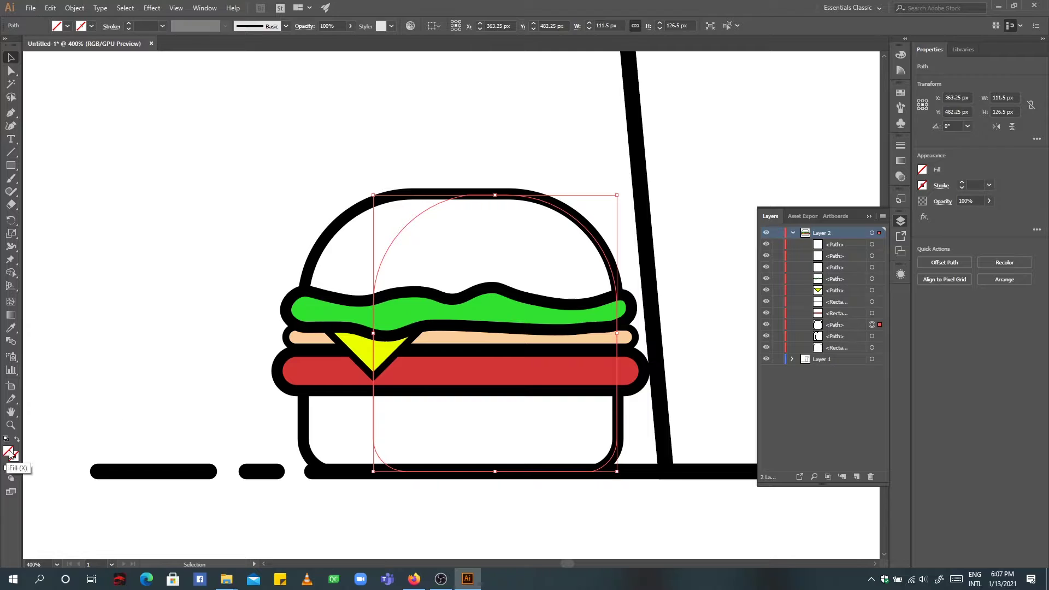
Fill the remaining bun piece orange.
{"action": "double_click", "coordinate": [9, 452]}
{"action": "left_click_drag", "start_coordinate": [868, 293], "coordinate": [870, 307]}
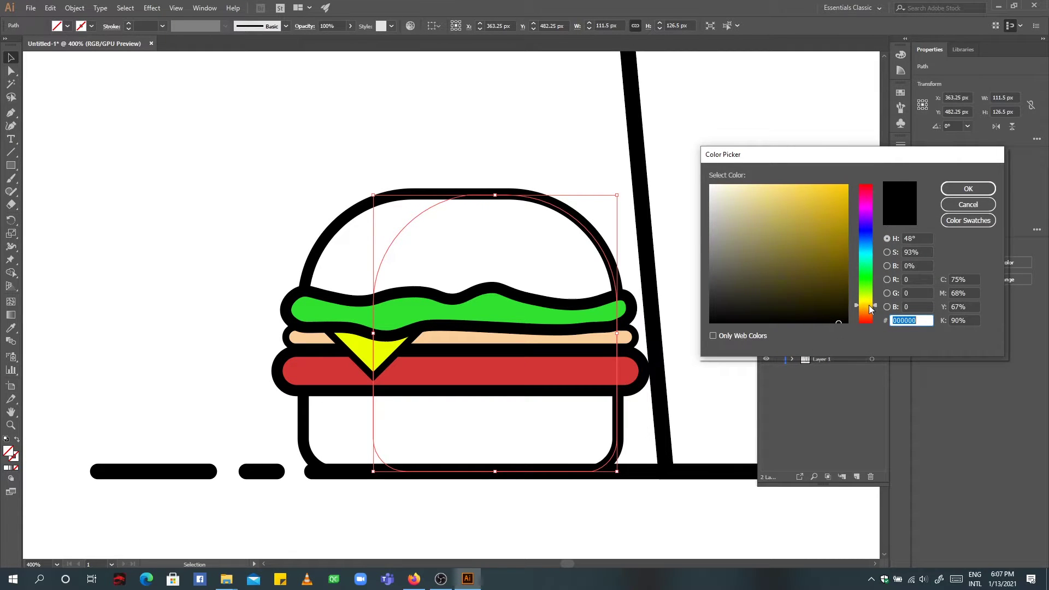
{"action": "left_click_drag", "start_coordinate": [796, 184], "coordinate": [777, 187]}
{"action": "left_click", "coordinate": [874, 311]}
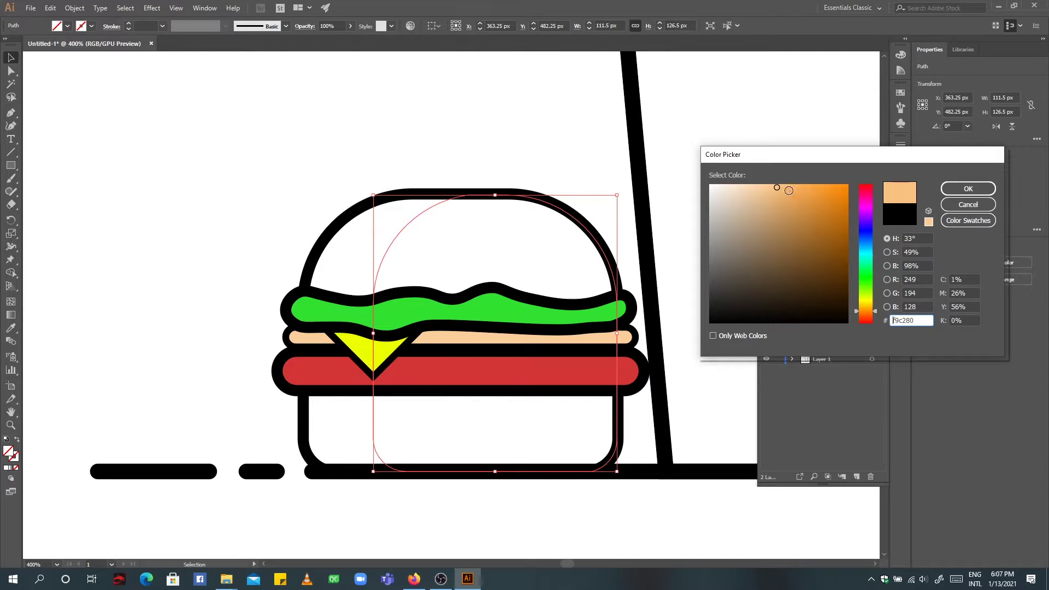
{"action": "left_click", "coordinate": [787, 195]}
{"action": "left_click", "coordinate": [968, 189]}
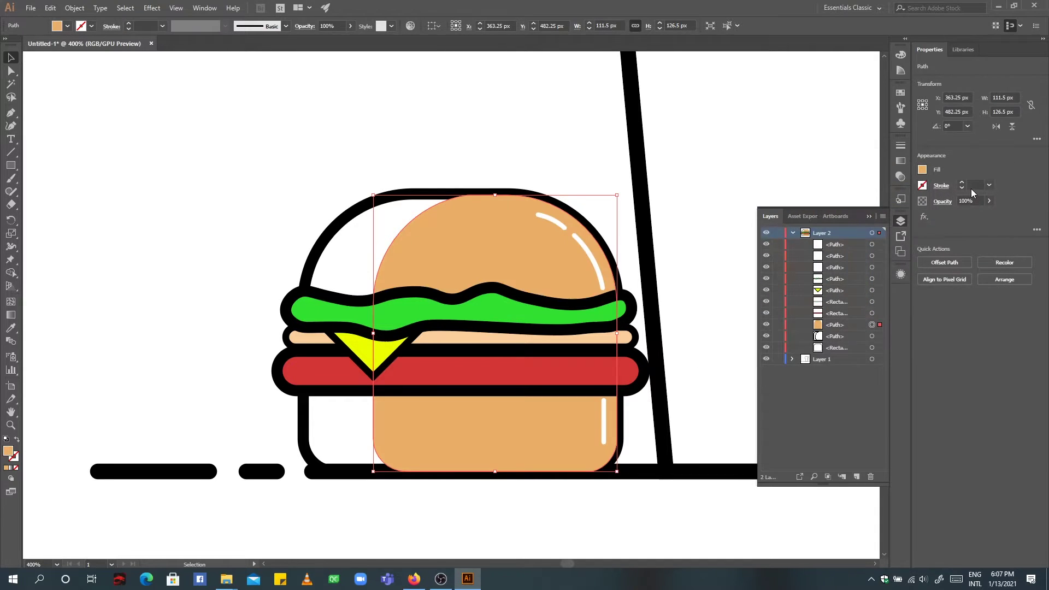
Copy the orange onto the bun outline, darken it to #ce965f, and stack it above the orange piece.
{"action": "left_click", "coordinate": [327, 473]}
{"action": "key", "text": "i"}
{"action": "left_click", "coordinate": [466, 437]}
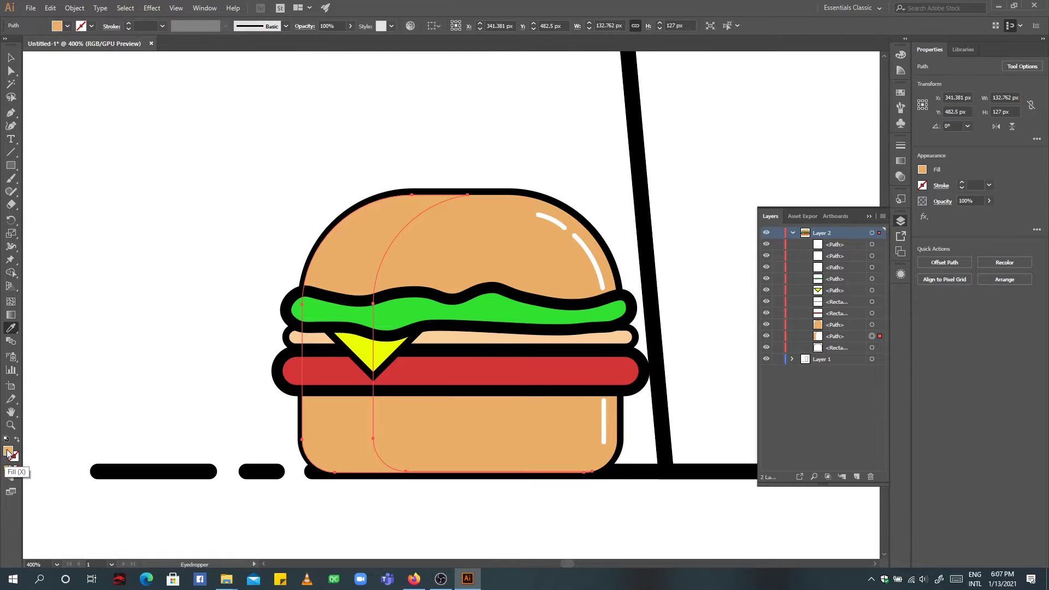
{"action": "double_click", "coordinate": [9, 451]}
{"action": "left_click", "coordinate": [787, 201]}
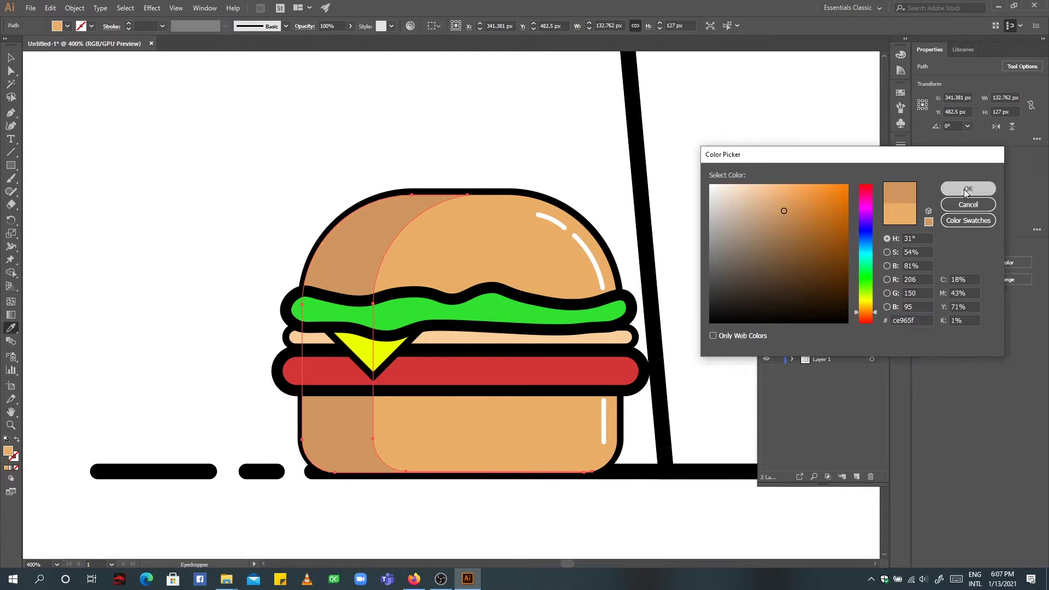
{"action": "left_click", "coordinate": [963, 189]}
{"action": "left_click", "coordinate": [9, 62]}
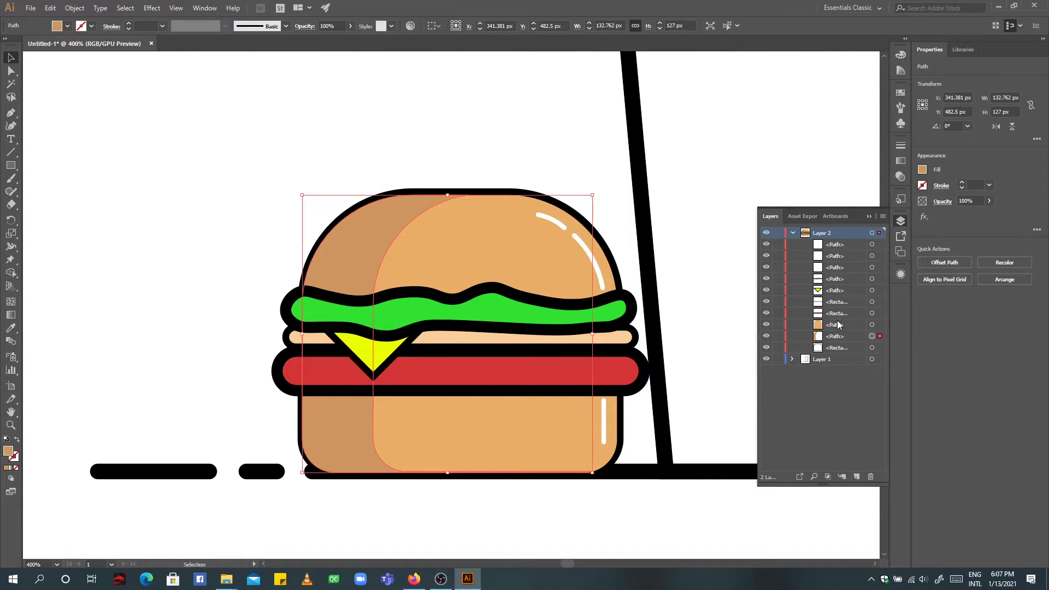
{"action": "left_click_drag", "start_coordinate": [840, 347], "coordinate": [844, 322]}
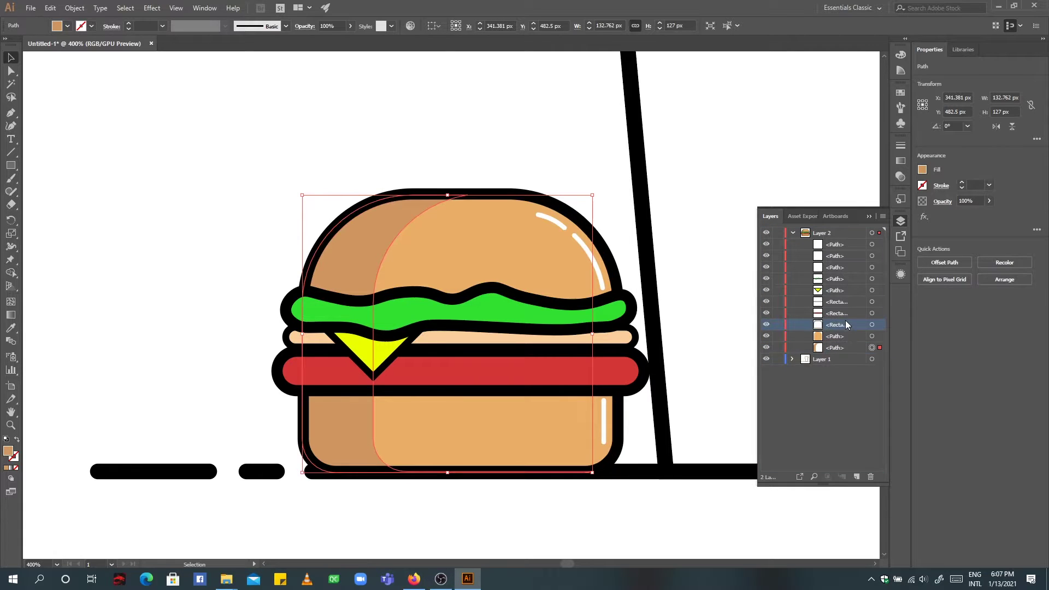
{"action": "left_click", "coordinate": [559, 126]}
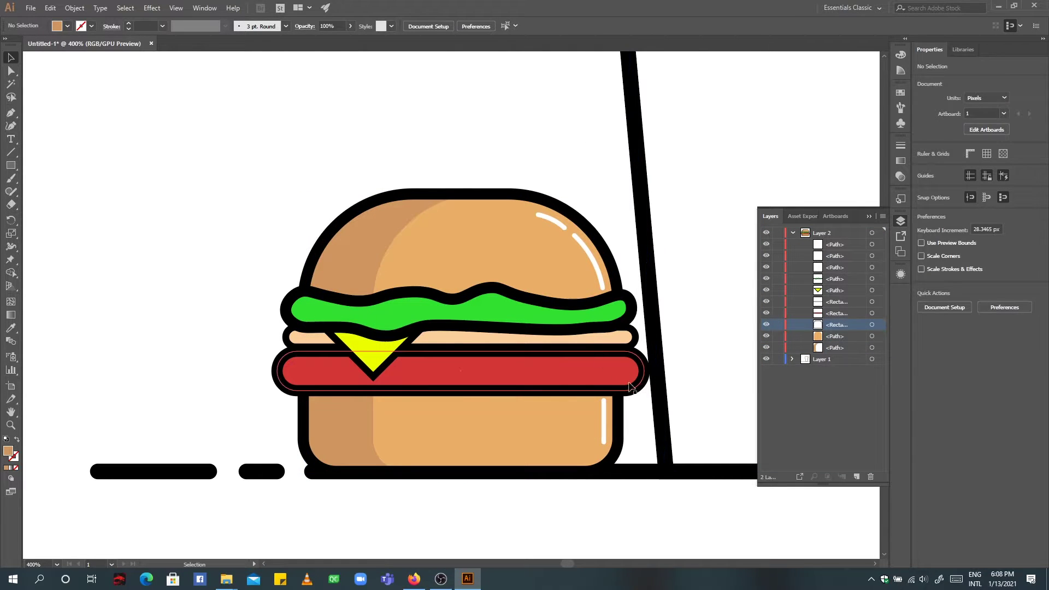
Select the burger parts and give their outlines a dark brown stroke swatch.
{"action": "left_click_drag", "start_coordinate": [277, 178], "coordinate": [470, 419]}
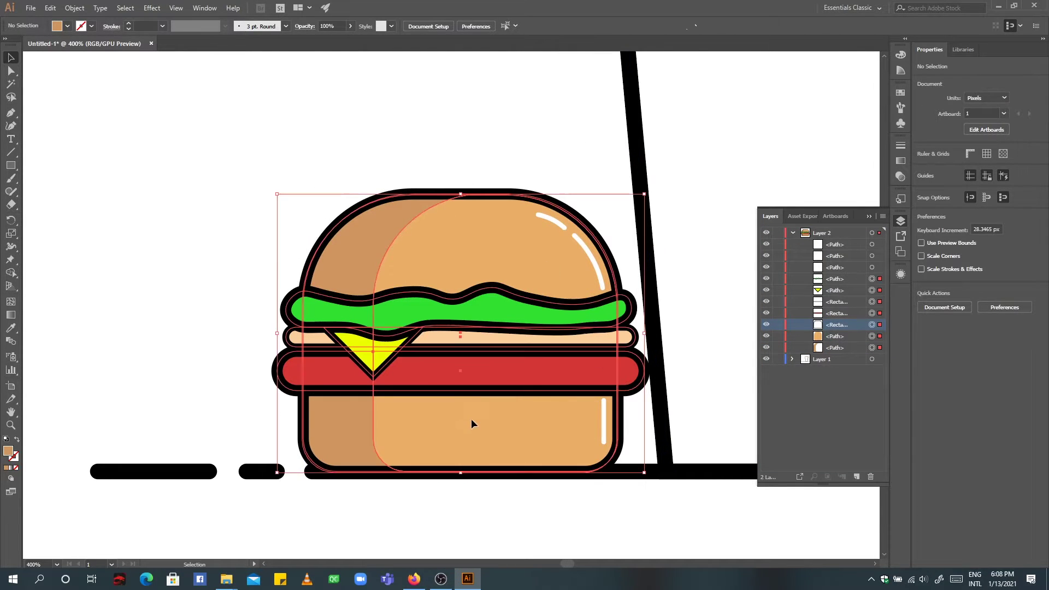
{"action": "left_click", "coordinate": [879, 336], "text": "shift"}
{"action": "left_click", "coordinate": [92, 26]}
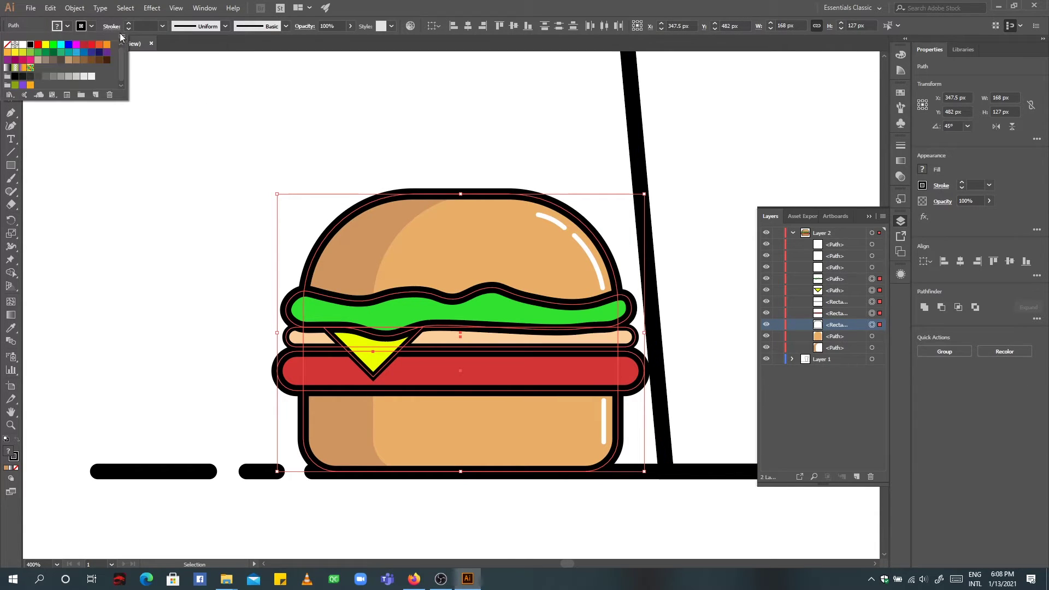
{"action": "left_click", "coordinate": [100, 60]}
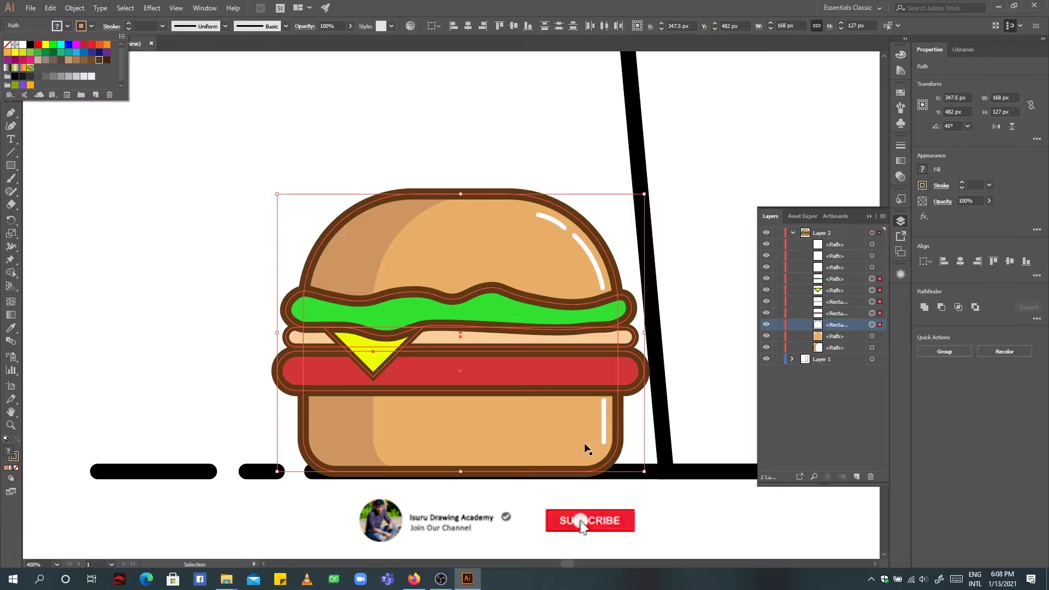
Adjust the outline colour to reddish brown #721905.
{"action": "double_click", "coordinate": [13, 456]}
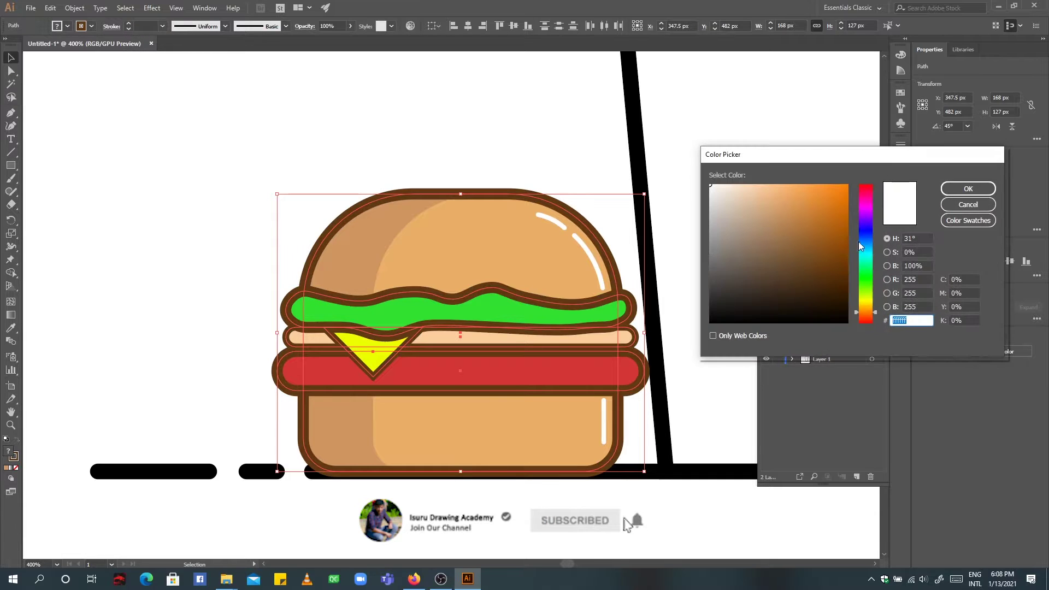
{"action": "left_click", "coordinate": [965, 205]}
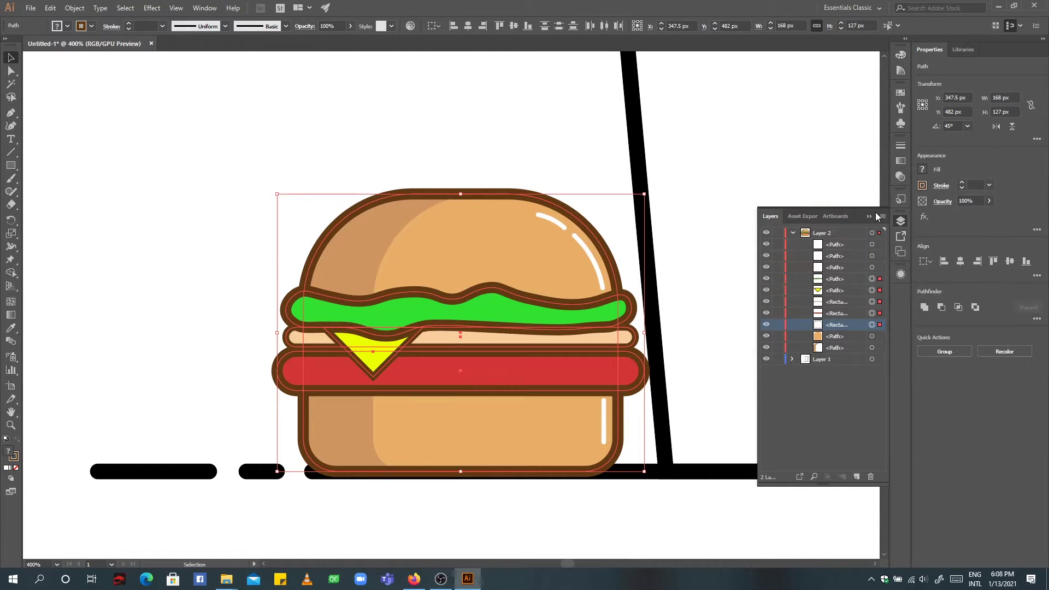
{"action": "left_click", "coordinate": [15, 462]}
{"action": "double_click", "coordinate": [15, 462]}
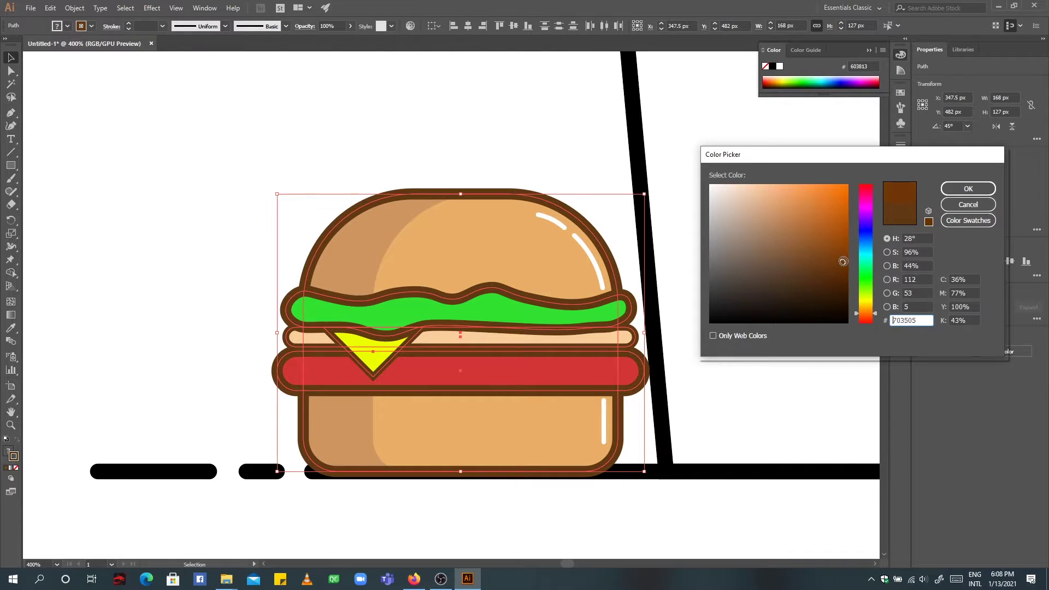
{"action": "left_click_drag", "start_coordinate": [873, 312], "coordinate": [873, 315]}
{"action": "left_click", "coordinate": [968, 189]}
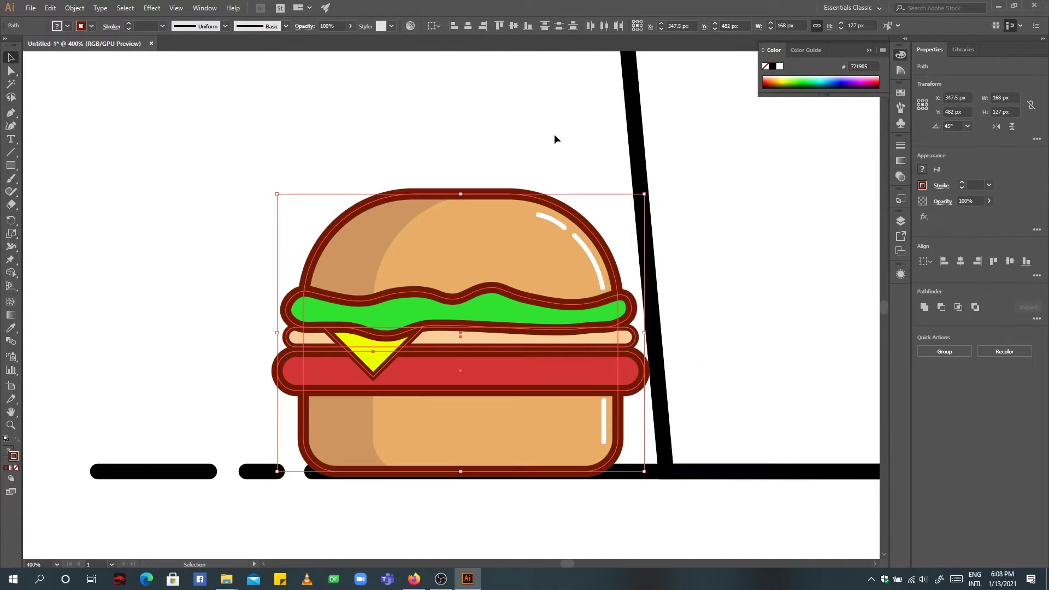
{"action": "scroll", "coordinate": [755, 358], "scroll_direction": "down", "scroll_amount": 1}
{"action": "scroll", "coordinate": [755, 358], "scroll_direction": "up", "scroll_amount": 1}
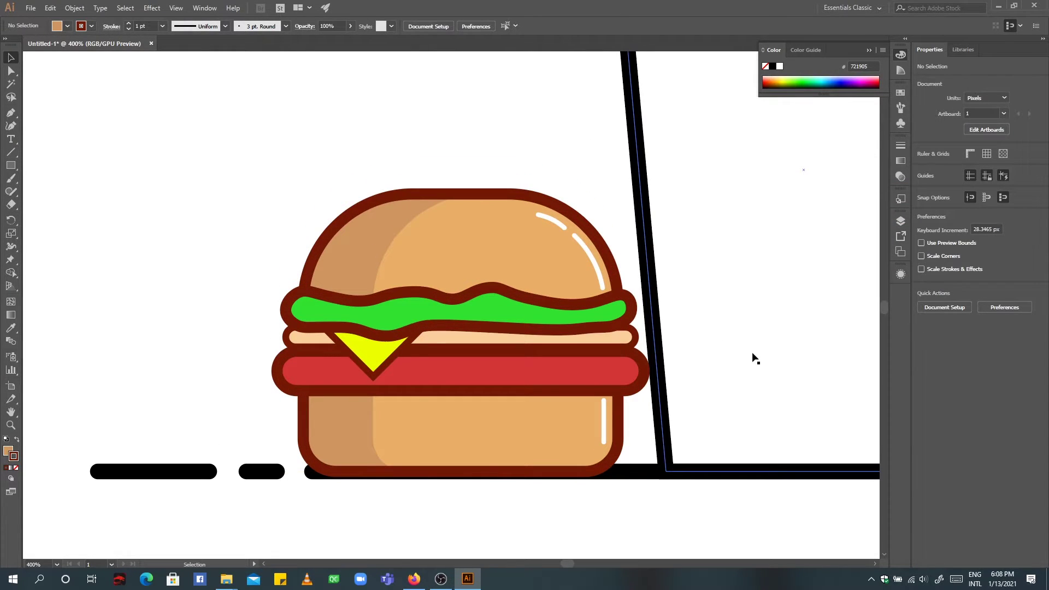
{"action": "scroll", "coordinate": [755, 359], "scroll_direction": "down", "scroll_amount": 2}
{"action": "scroll", "coordinate": [752, 356], "scroll_direction": "up", "scroll_amount": 1}
Draw a 2.5 px white circle with no stroke on the top bun.
{"action": "scroll", "coordinate": [667, 293], "scroll_direction": "down", "scroll_amount": 1}
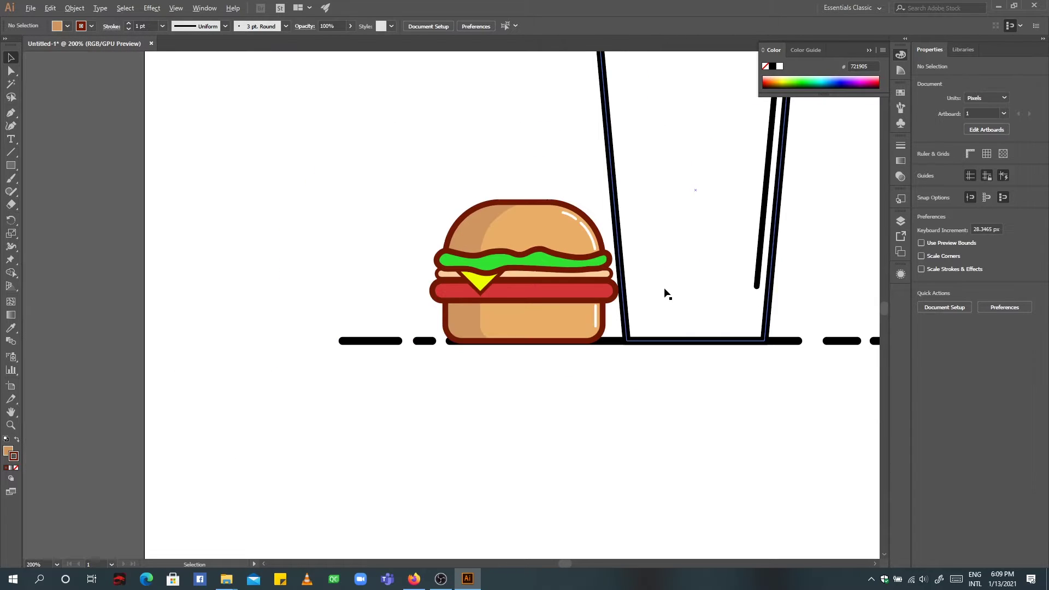
{"action": "scroll", "coordinate": [610, 265], "scroll_direction": "up", "scroll_amount": 2}
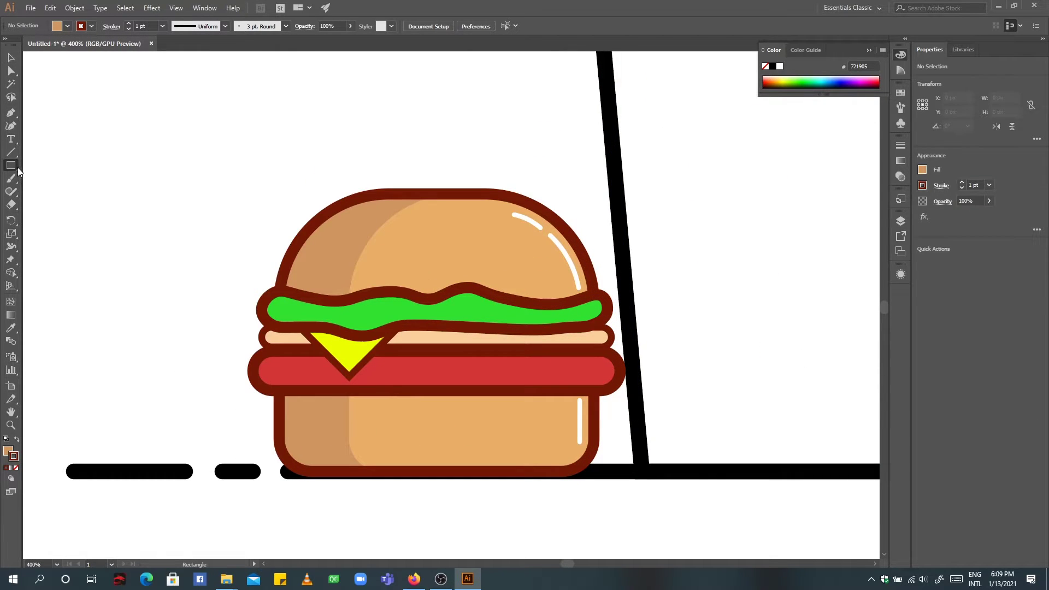
{"action": "left_click_drag", "start_coordinate": [14, 166], "coordinate": [54, 189]}
{"action": "left_click_drag", "start_coordinate": [408, 215], "coordinate": [418, 224]}
{"action": "left_click", "coordinate": [91, 26]}
{"action": "left_click", "coordinate": [11, 48]}
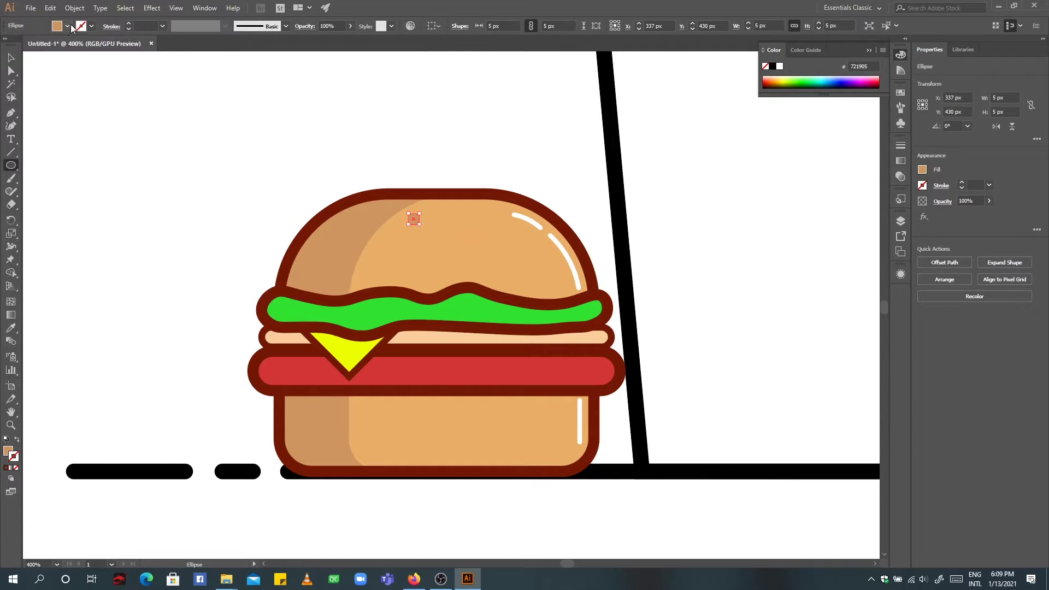
{"action": "left_click", "coordinate": [67, 26]}
{"action": "left_click", "coordinate": [43, 48]}
{"action": "left_click", "coordinate": [419, 224]}
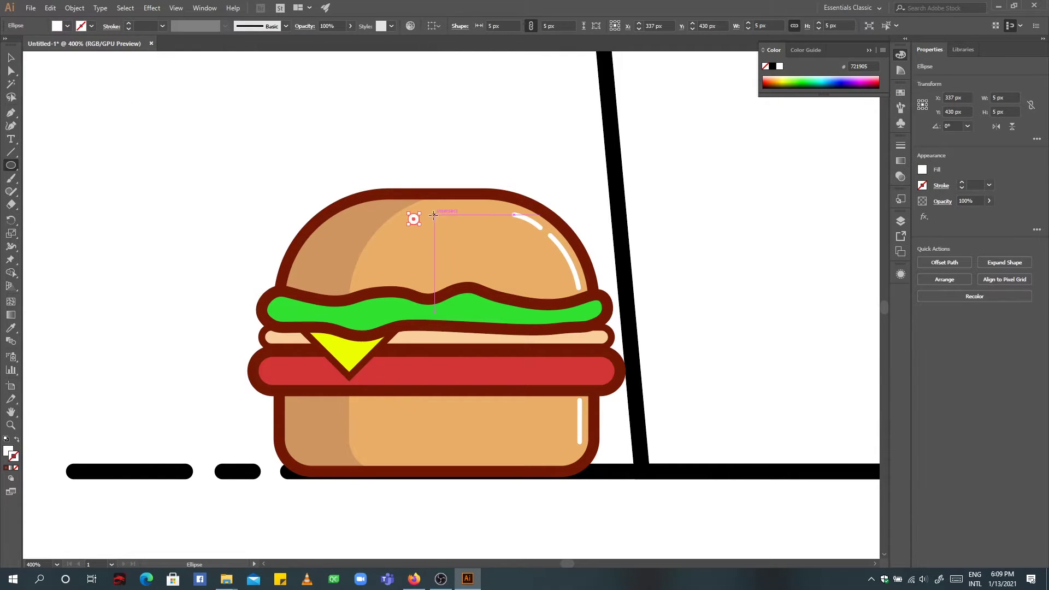
{"action": "key", "text": "ctrl+plus"}
{"action": "key", "text": "ctrl+plus"}
{"action": "key", "text": "ctrl+plus"}
{"action": "left_click_drag", "start_coordinate": [472, 322], "coordinate": [451, 302]}
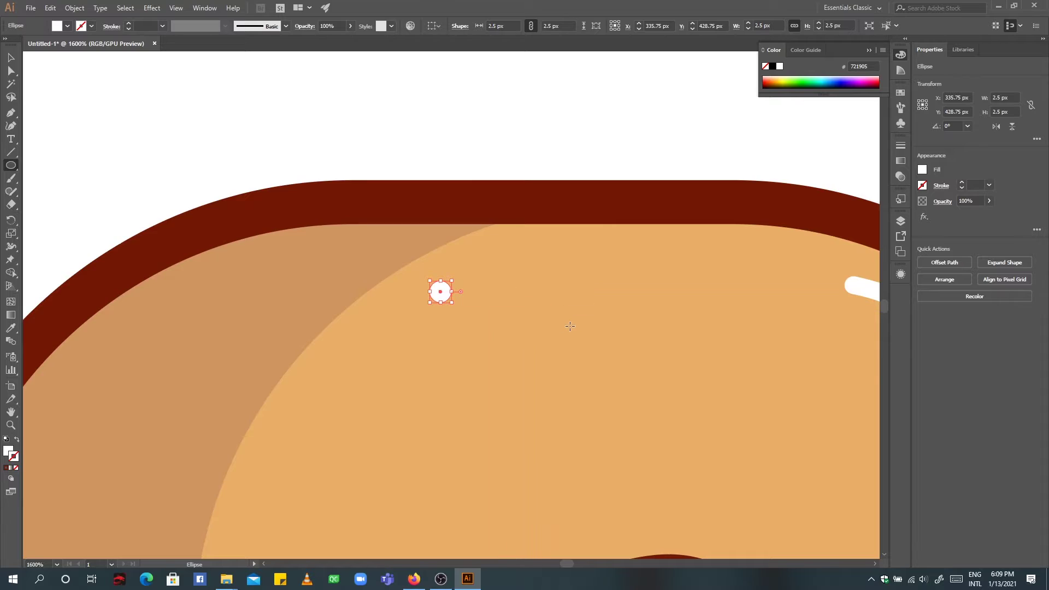
{"action": "key", "text": "ctrl+minus"}
{"action": "key", "text": "ctrl+minus"}
{"action": "key", "text": "ctrl+minus"}
{"action": "key", "text": "ctrl+plus"}
{"action": "key", "text": "ctrl+plus"}
{"action": "key", "text": "ctrl+plus"}
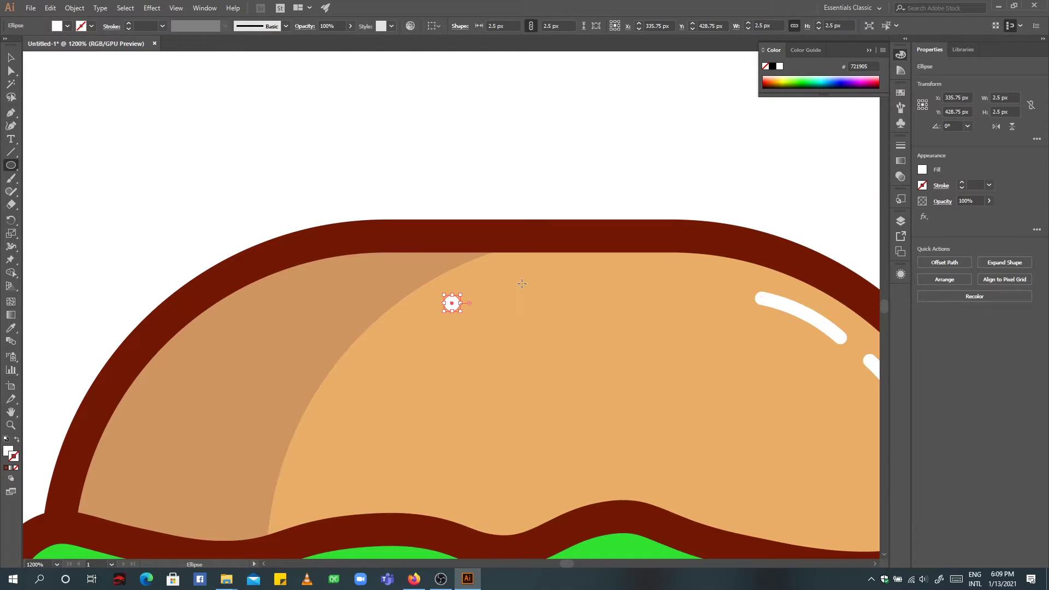
Alt-drag several copies of the white dot across the top bun.
{"action": "key", "text": "v"}
{"action": "key", "text": "ctrl+plus"}
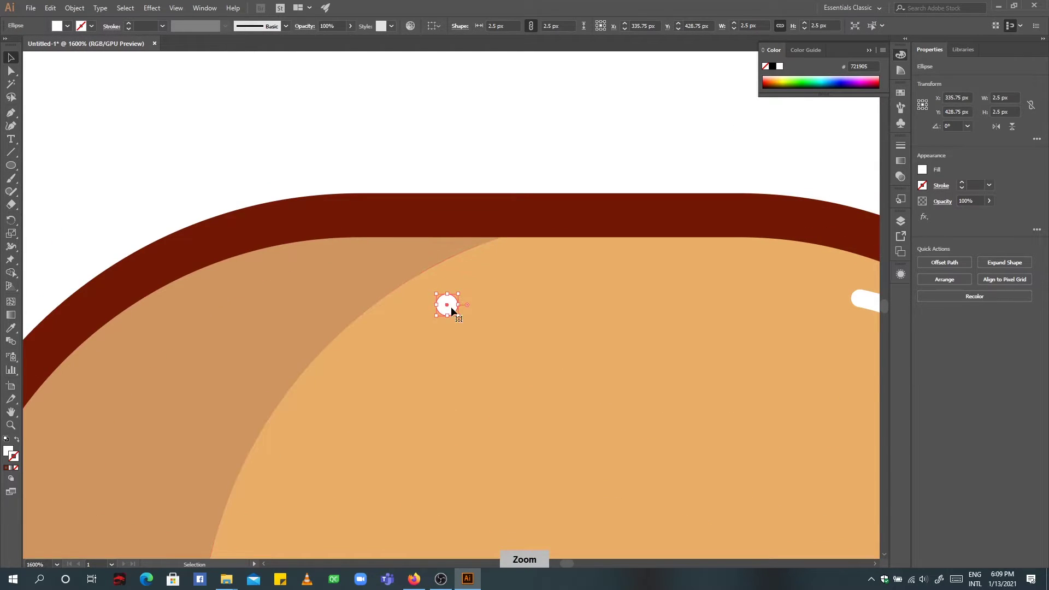
{"action": "left_click_drag", "start_coordinate": [450, 308], "coordinate": [162, 465]}
{"action": "mouse_move", "coordinate": [448, 308]}
{"action": "left_mouse_down"}
{"action": "mouse_move", "coordinate": [463, 513]}
{"action": "mouse_move", "coordinate": [796, 489]}
{"action": "mouse_move", "coordinate": [831, 322]}
{"action": "left_mouse_up"}
{"action": "key", "text": "ctrl+minus"}
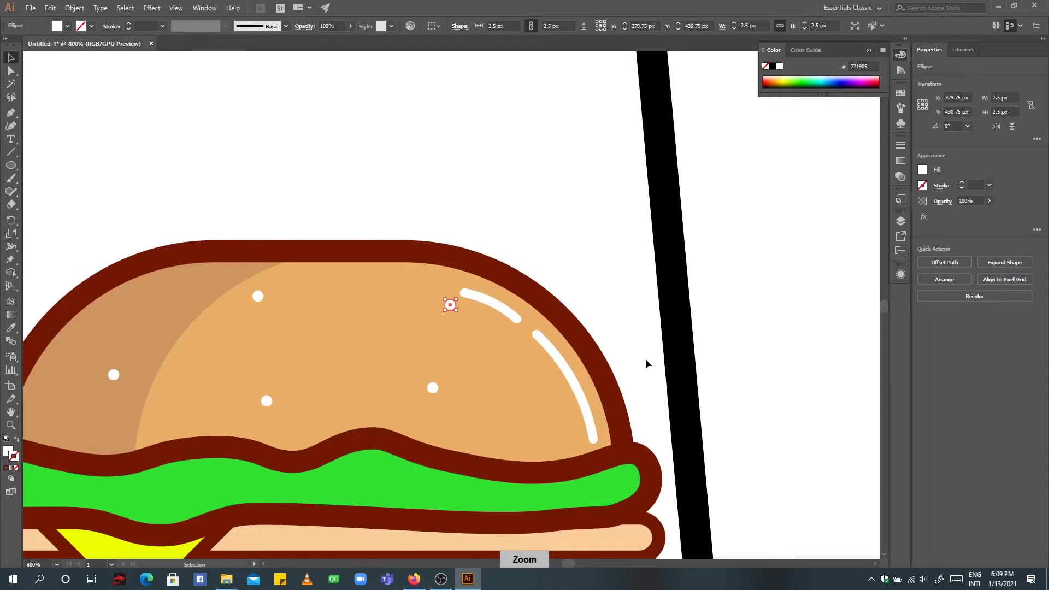
{"action": "mouse_move", "coordinate": [269, 402]}
{"action": "left_mouse_down"}
{"action": "mouse_move", "coordinate": [356, 341]}
{"action": "mouse_move", "coordinate": [188, 335]}
{"action": "left_mouse_up"}
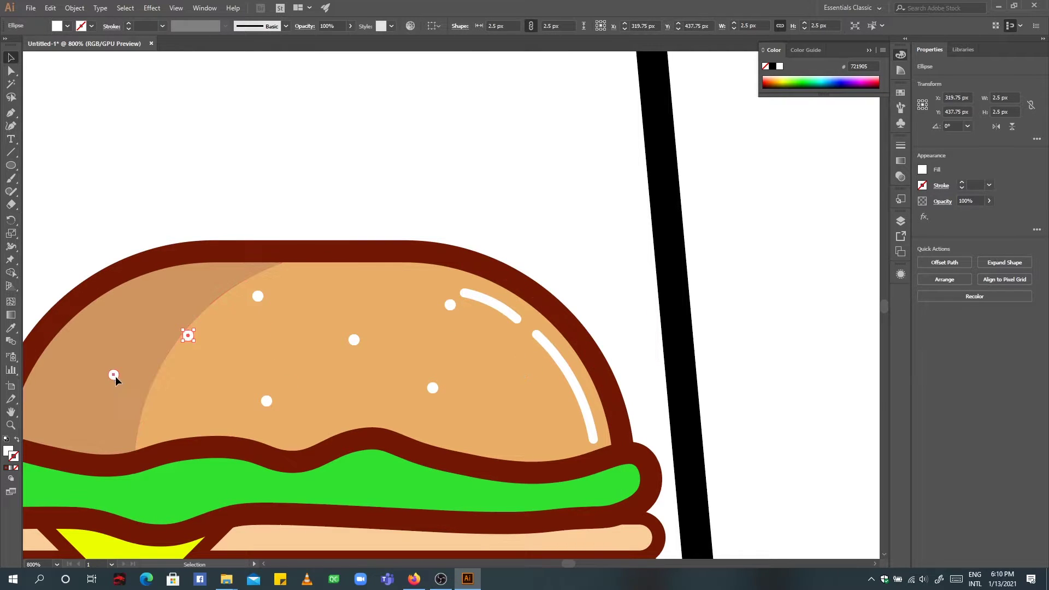
Give the dot on the bun's shaded left side an off-white fill.
{"action": "left_click", "coordinate": [114, 375]}
{"action": "double_click", "coordinate": [7, 451]}
{"action": "left_click", "coordinate": [968, 189]}
{"action": "left_click", "coordinate": [803, 267]}
{"action": "key", "text": "ctrl+minus"}
{"action": "key", "text": "ctrl+plus"}
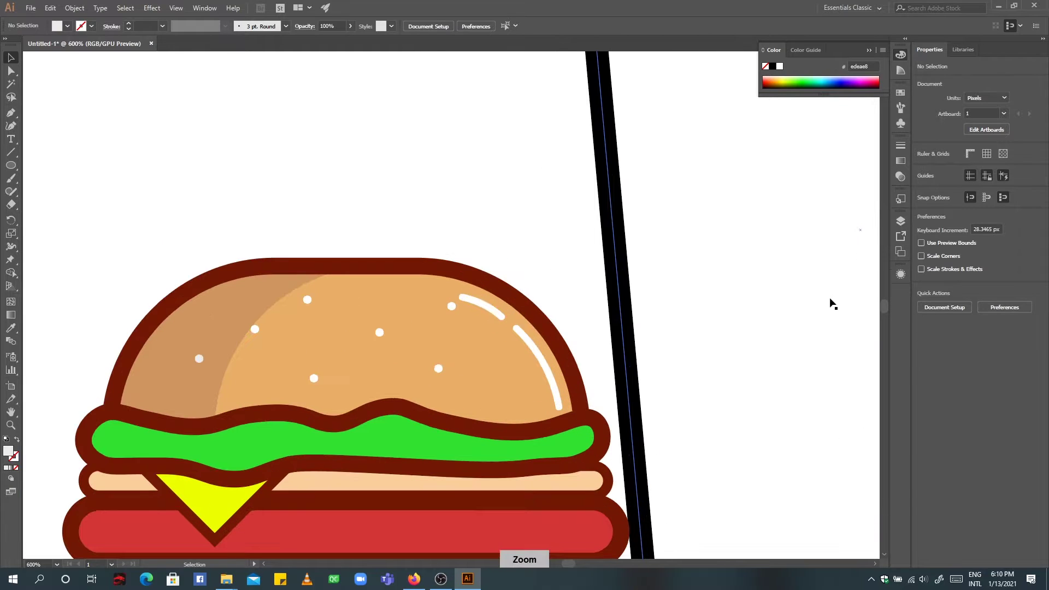
{"action": "left_click", "coordinate": [312, 377]}
{"action": "key", "text": "ctrl+plus"}
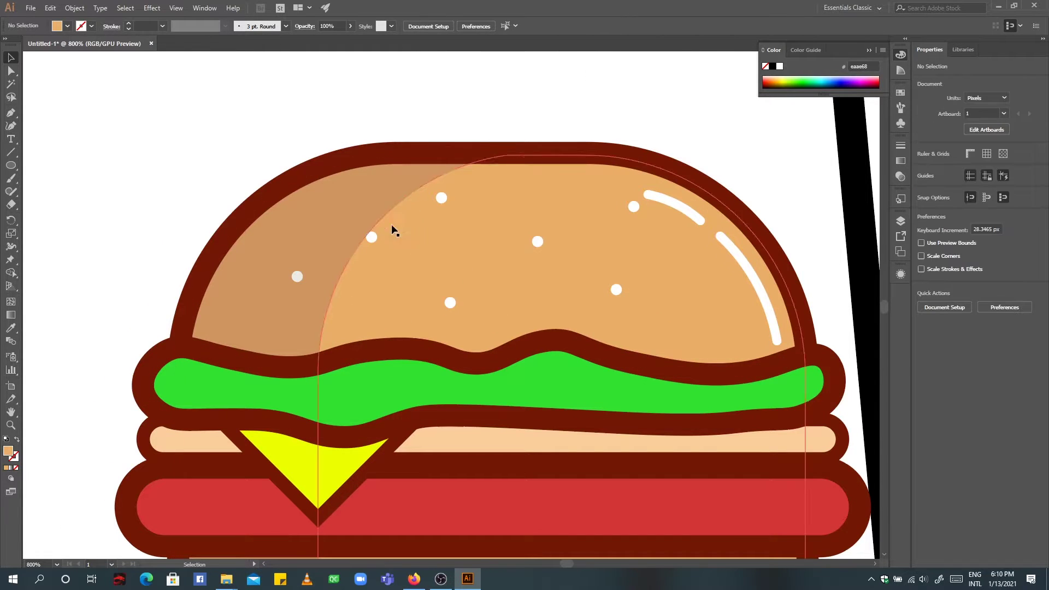
Copy a seed onto the cheese, recolour it olive yellow #cece02, and add two more copies.
{"action": "mouse_move", "coordinate": [372, 237]}
{"action": "left_mouse_down"}
{"action": "mouse_move", "coordinate": [328, 461]}
{"action": "mouse_move", "coordinate": [345, 460]}
{"action": "left_mouse_up"}
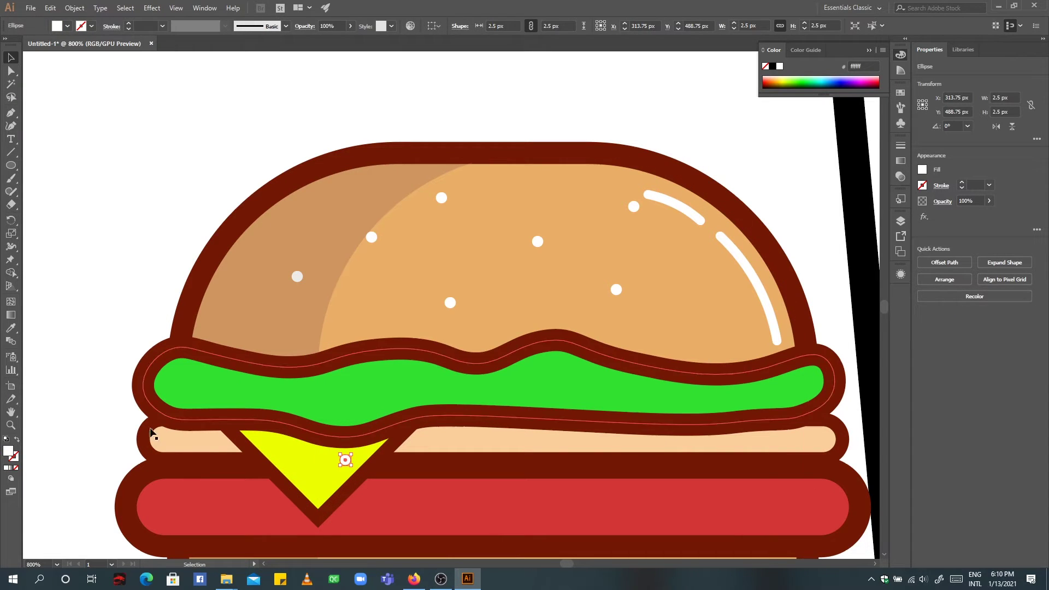
{"action": "double_click", "coordinate": [8, 451]}
{"action": "left_click", "coordinate": [873, 300]}
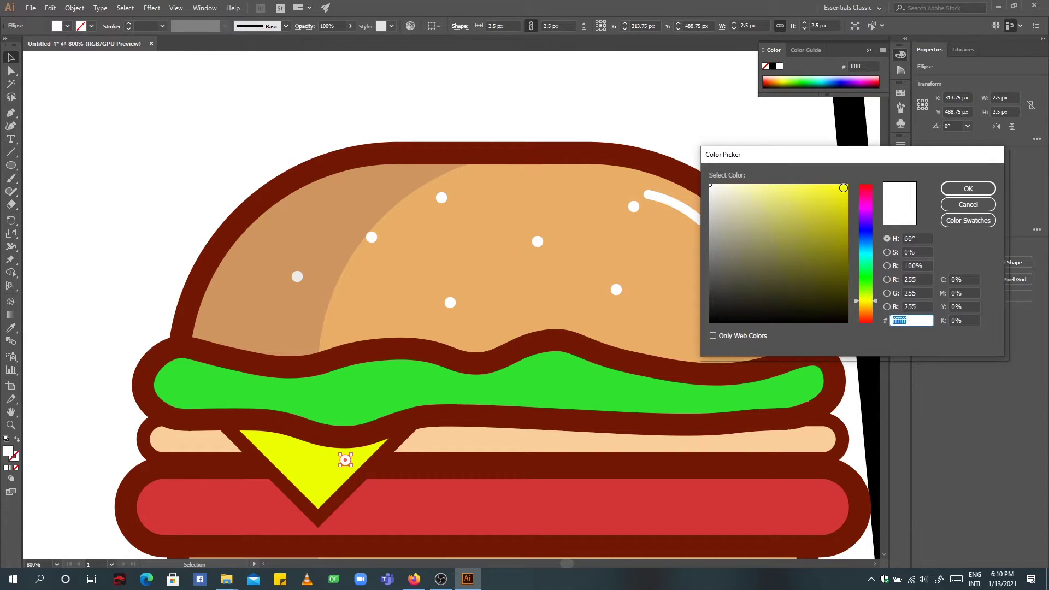
{"action": "left_click", "coordinate": [847, 211]}
{"action": "left_click", "coordinate": [968, 188]}
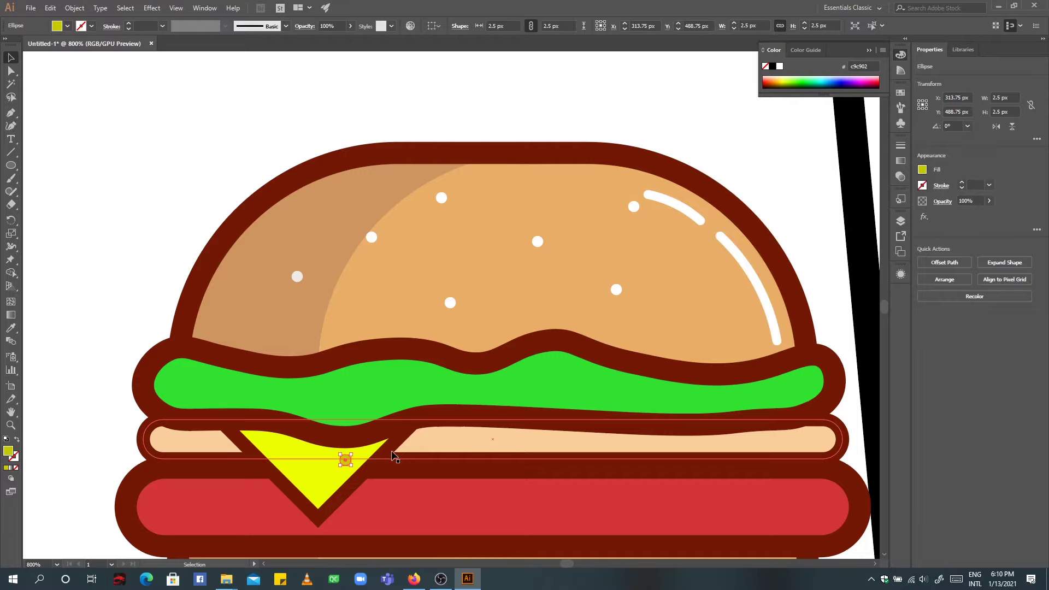
{"action": "left_click", "coordinate": [348, 465]}
{"action": "left_click_drag", "start_coordinate": [347, 465], "coordinate": [276, 449]}
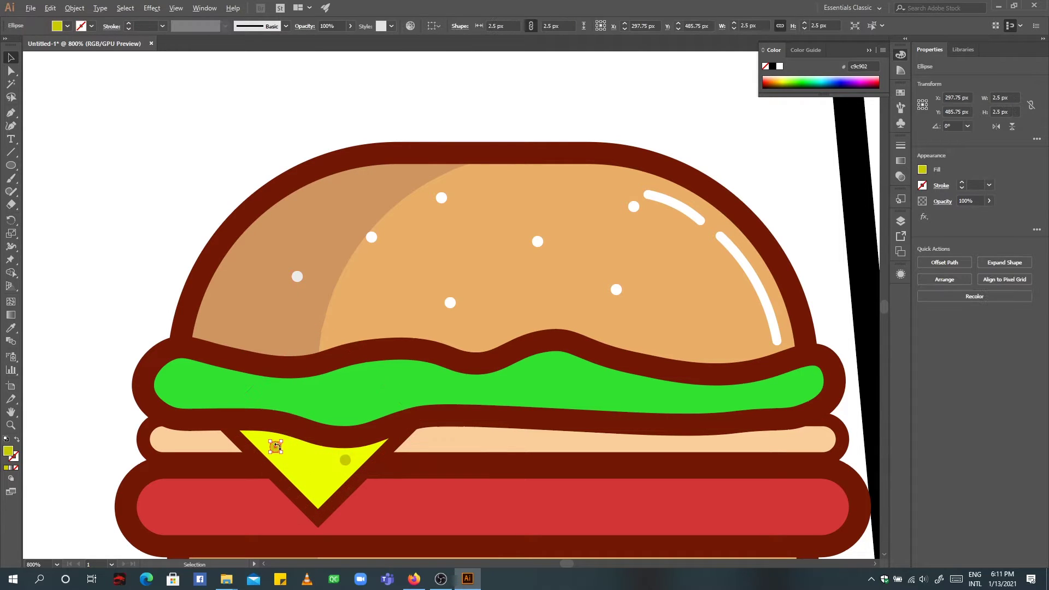
{"action": "mouse_move", "coordinate": [345, 470]}
{"action": "left_mouse_down"}
{"action": "mouse_move", "coordinate": [320, 487]}
{"action": "mouse_move", "coordinate": [294, 468]}
{"action": "left_mouse_up"}
Give the ground line and its left dashes a dark brown stroke swatch.
{"action": "left_click", "coordinate": [814, 293]}
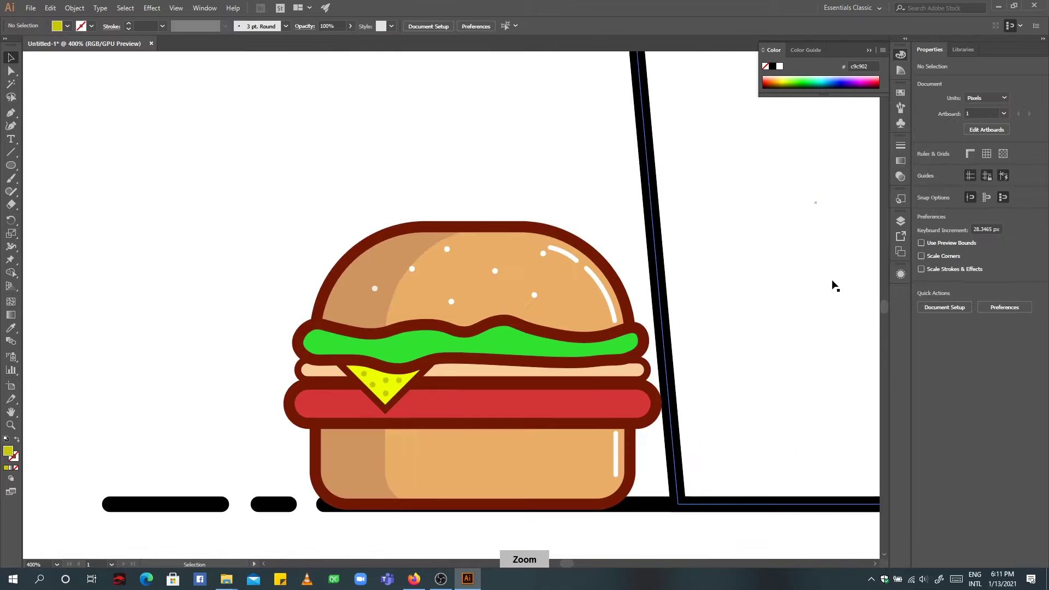
{"action": "scroll", "coordinate": [831, 286], "scroll_direction": "down", "scroll_amount": 2}
{"action": "scroll", "coordinate": [829, 281], "scroll_direction": "down", "scroll_amount": 1}
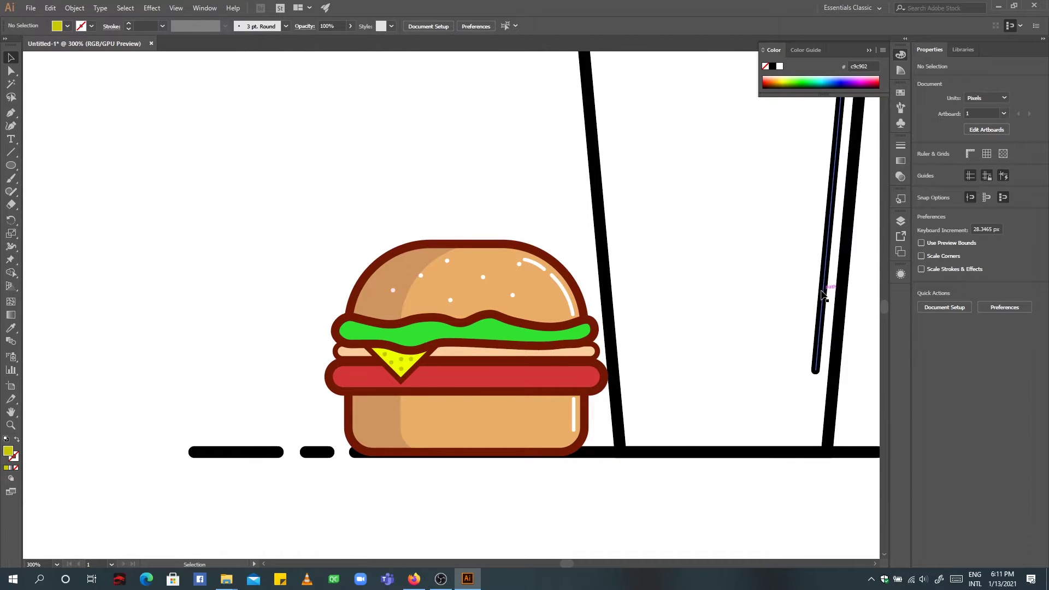
{"action": "left_click", "coordinate": [615, 453]}
{"action": "left_click_drag", "start_coordinate": [264, 241], "coordinate": [522, 408]}
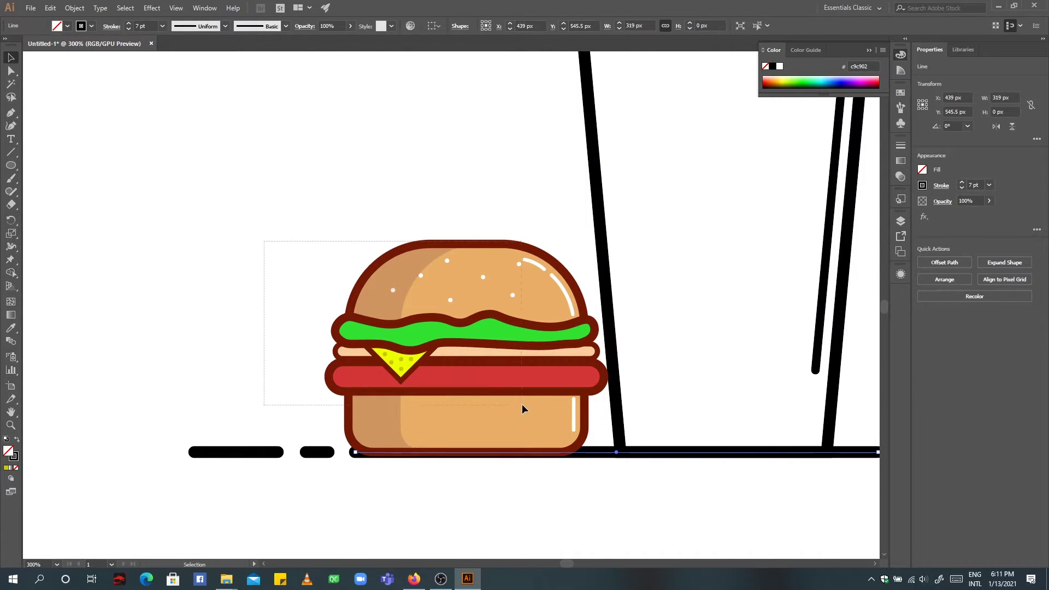
{"action": "left_click", "coordinate": [901, 221]}
{"action": "left_click", "coordinate": [826, 273]}
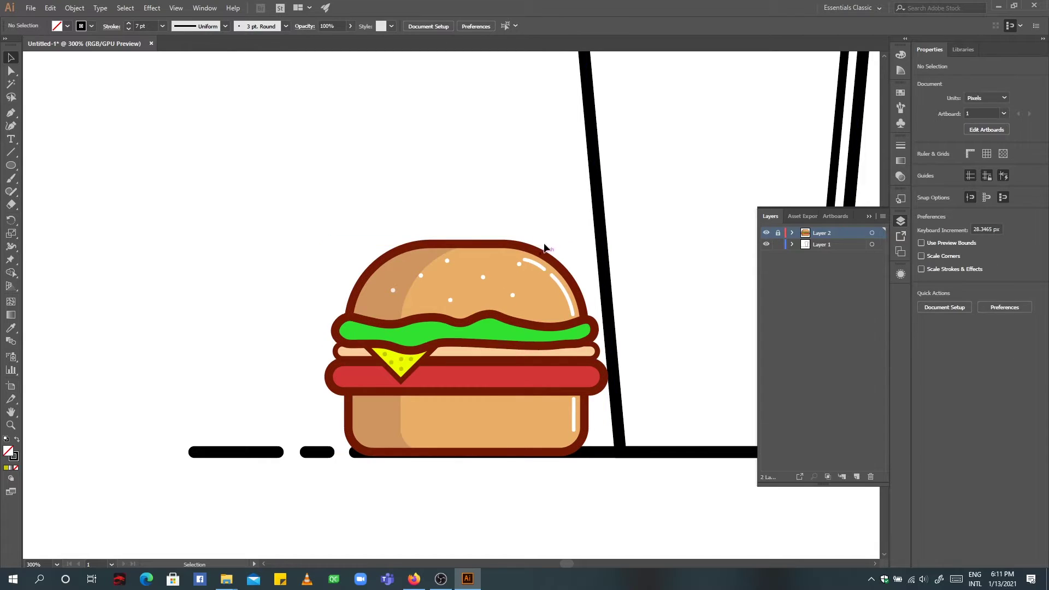
{"action": "key", "text": "ctrl+minus"}
{"action": "key", "text": "ctrl+minus"}
{"action": "key", "text": "ctrl+equal"}
{"action": "left_click", "coordinate": [405, 379]}
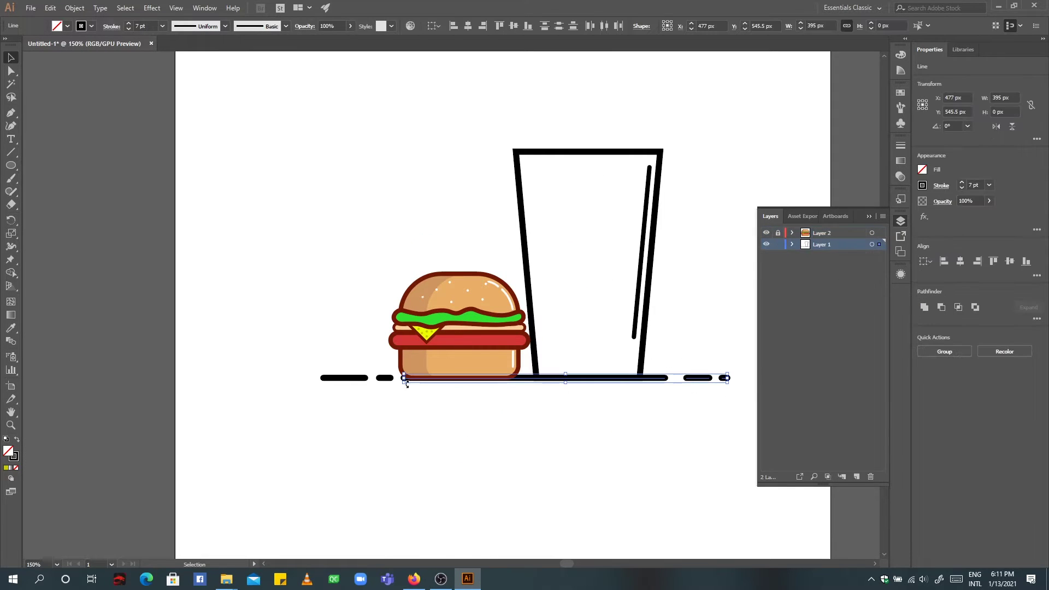
{"action": "left_click", "coordinate": [349, 378], "text": "shift"}
{"action": "left_click", "coordinate": [91, 26]}
{"action": "left_click", "coordinate": [107, 59]}
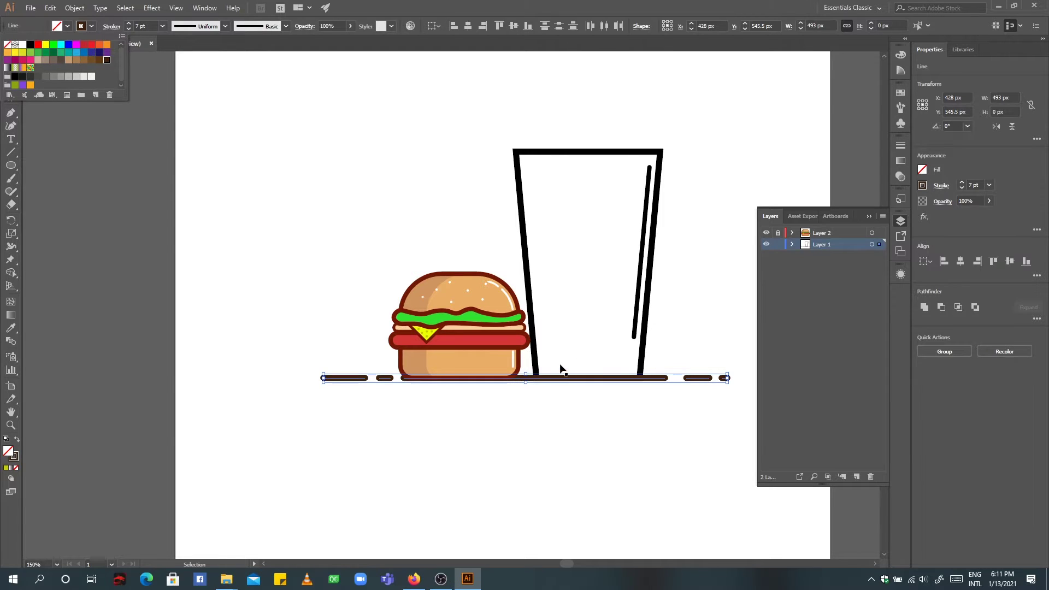
Set the ground line's stroke to #511f04 in the Color Picker.
{"action": "left_click", "coordinate": [608, 419]}
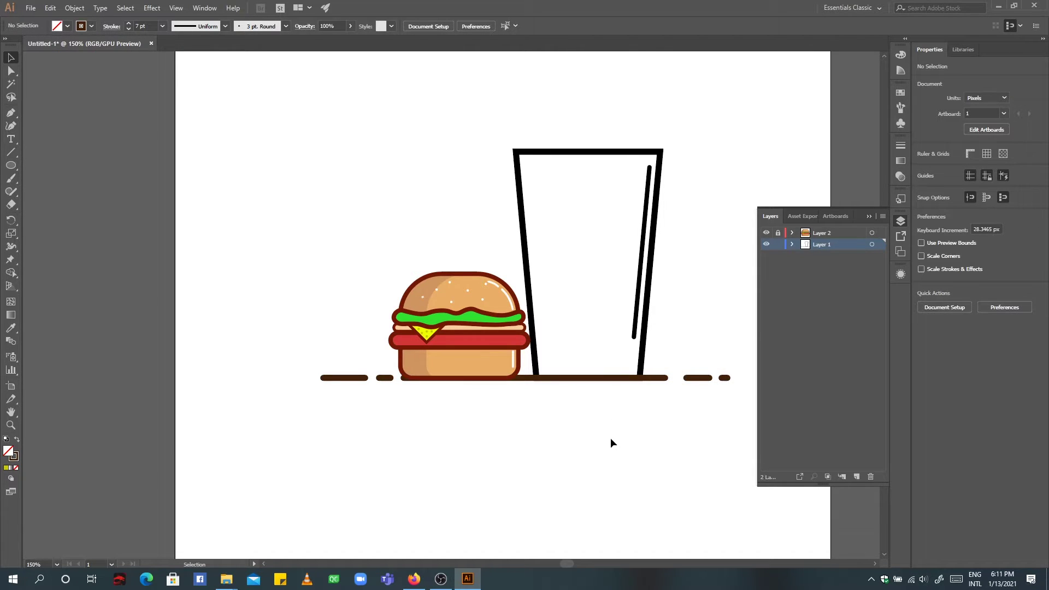
{"action": "left_click", "coordinate": [433, 378]}
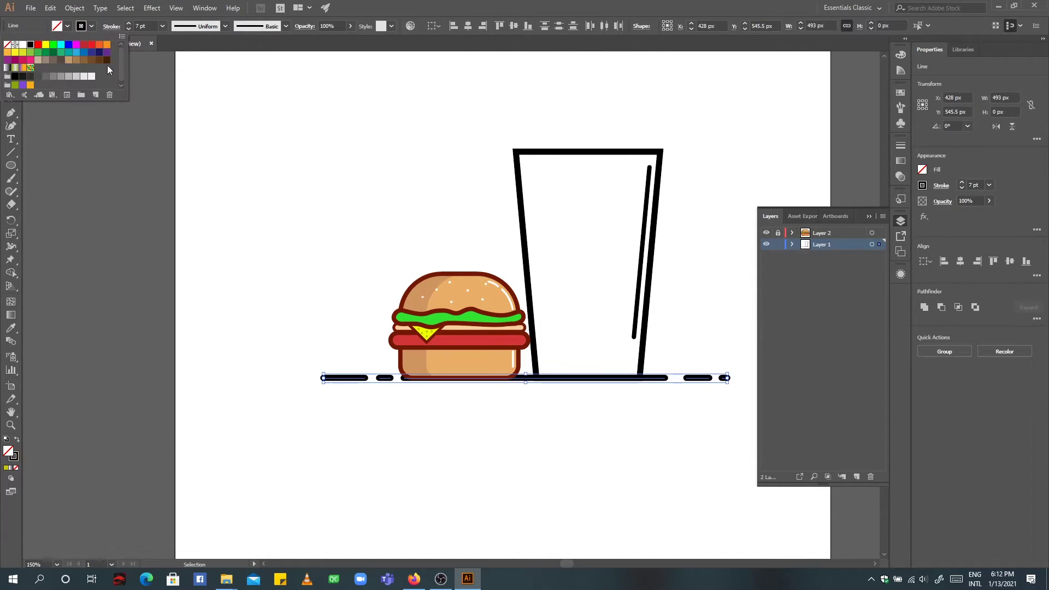
{"action": "left_click", "coordinate": [14, 460]}
{"action": "double_click", "coordinate": [13, 458]}
{"action": "type", "text": "511f04"}
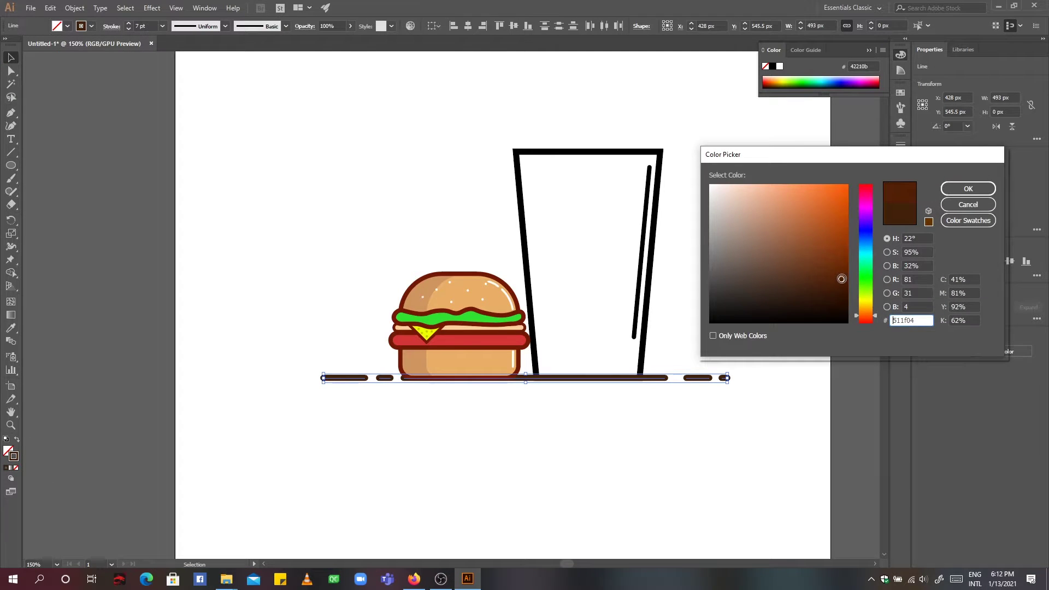
{"action": "key", "text": "Return"}
{"action": "left_click", "coordinate": [776, 330]}
Move the ground line pieces into a new Layer 3.
{"action": "left_click", "coordinate": [558, 371]}
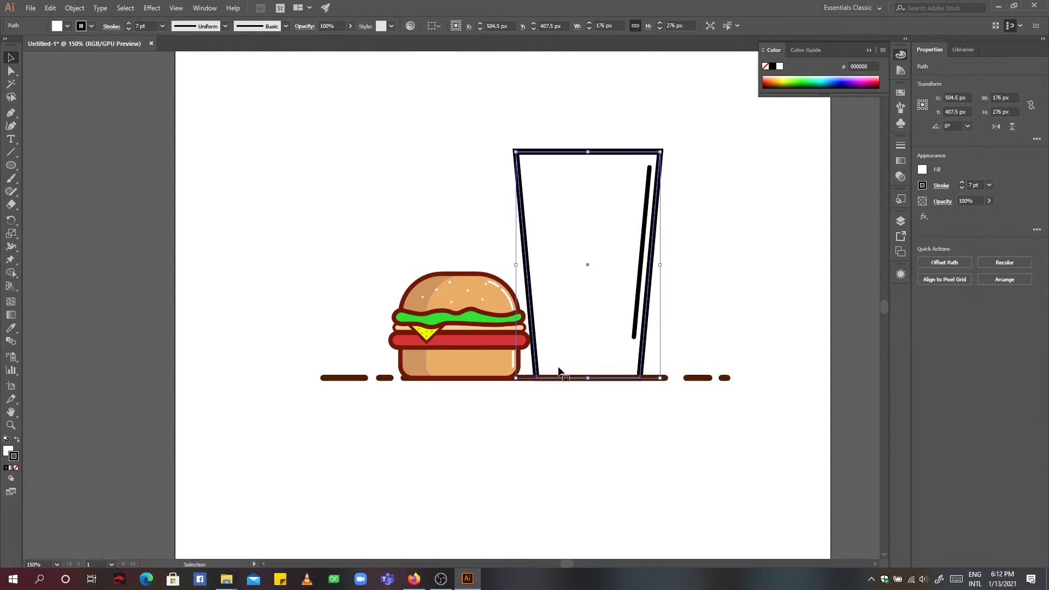
{"action": "left_click", "coordinate": [367, 402]}
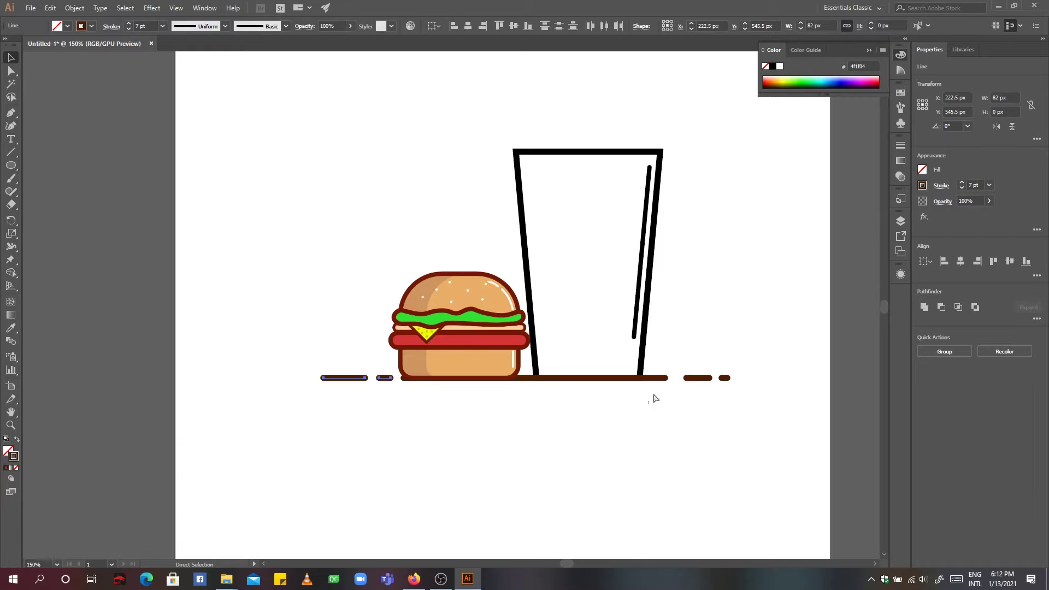
{"action": "left_click_drag", "start_coordinate": [654, 396], "coordinate": [755, 356]}
{"action": "left_click_drag", "start_coordinate": [318, 379], "coordinate": [687, 366]}
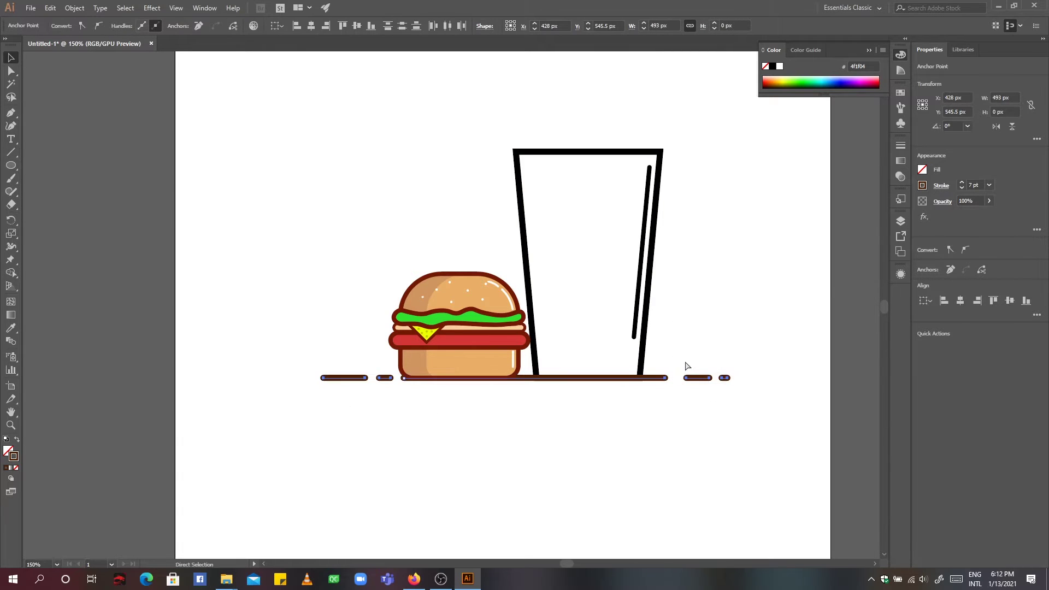
{"action": "left_click", "coordinate": [901, 221]}
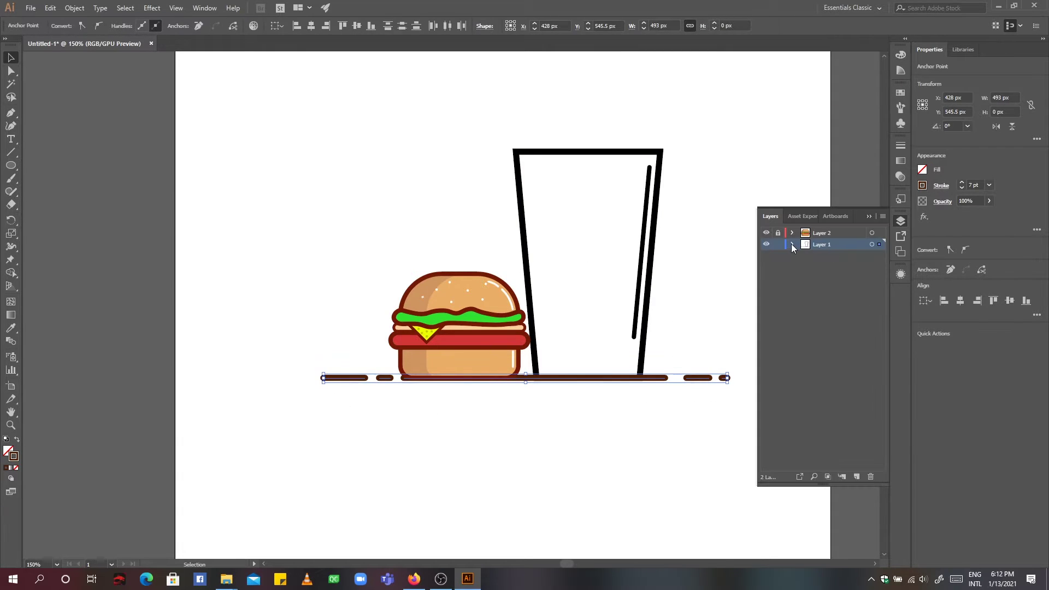
{"action": "left_click", "coordinate": [856, 476]}
{"action": "mouse_move", "coordinate": [850, 326]}
{"action": "left_mouse_down"}
{"action": "mouse_move", "coordinate": [849, 277]}
{"action": "mouse_move", "coordinate": [822, 245]}
{"action": "left_mouse_up"}
{"action": "left_click", "coordinate": [678, 411]}
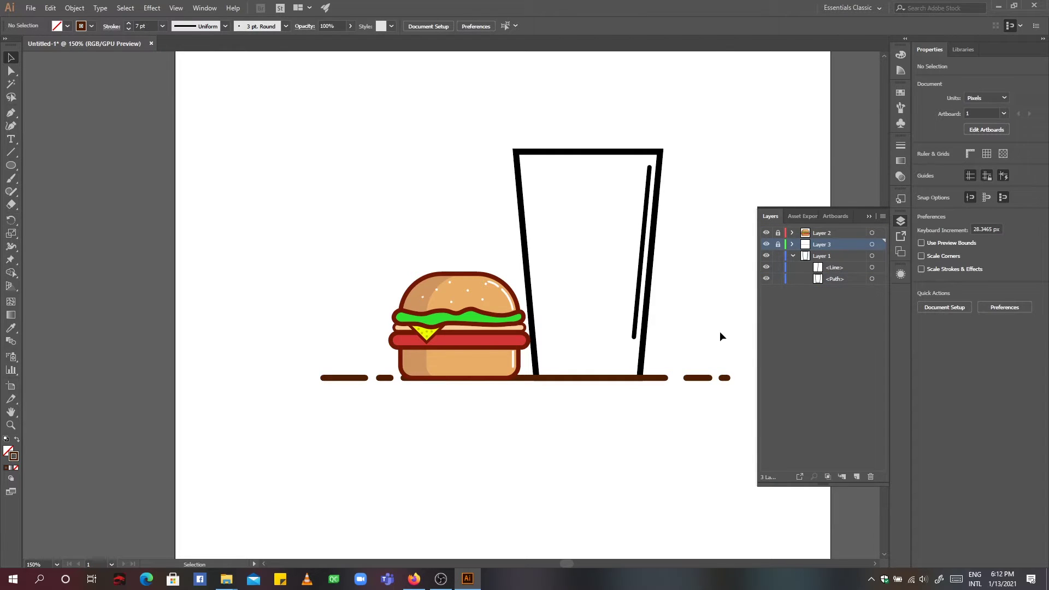
{"action": "left_click", "coordinate": [900, 221]}
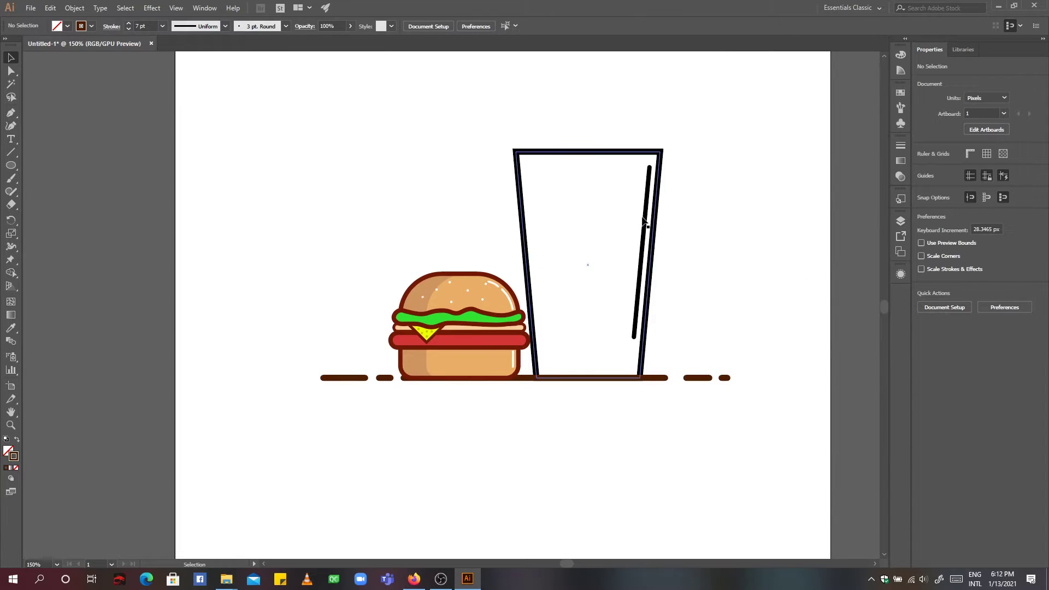
Eyedropper the burger's dark red 5 pt stroke onto the cup outline.
{"action": "left_click", "coordinate": [659, 190]}
{"action": "left_click", "coordinate": [10, 328]}
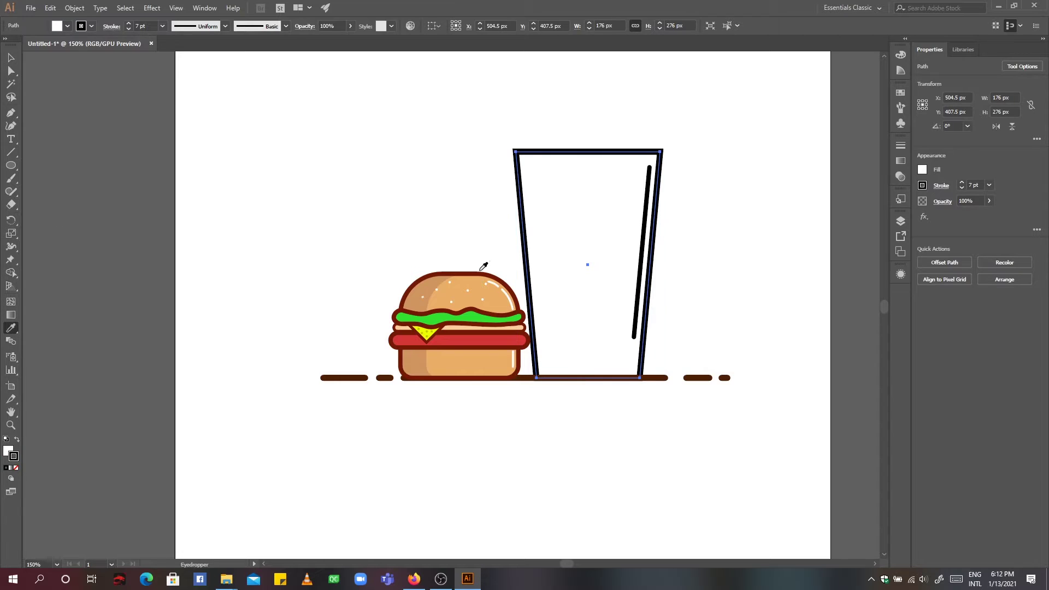
{"action": "left_click", "coordinate": [488, 277]}
{"action": "key", "text": "v"}
{"action": "left_click", "coordinate": [714, 218]}
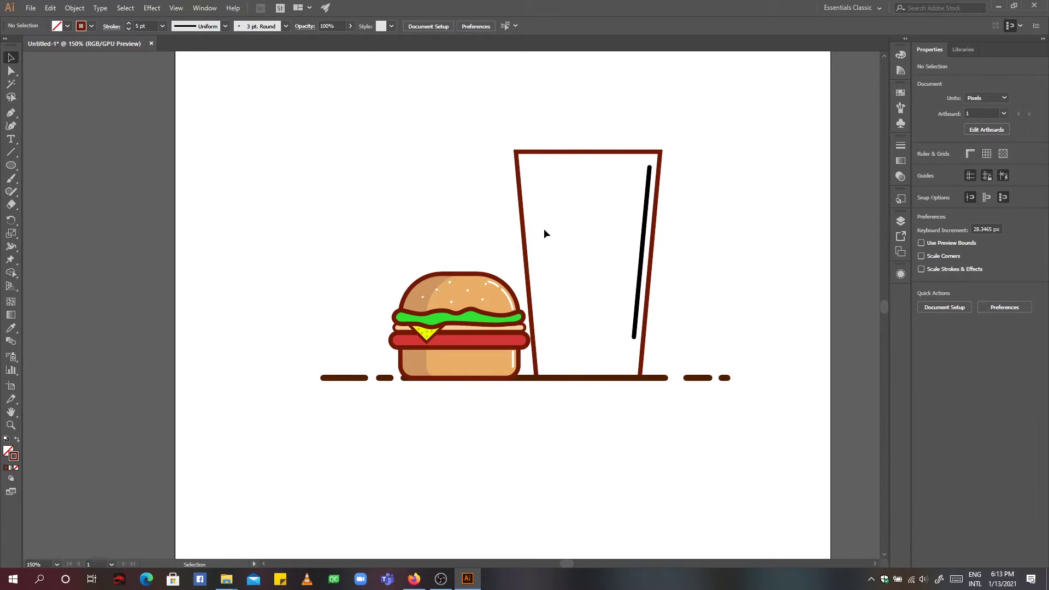
{"action": "left_click", "coordinate": [652, 268]}
{"action": "left_click", "coordinate": [901, 220]}
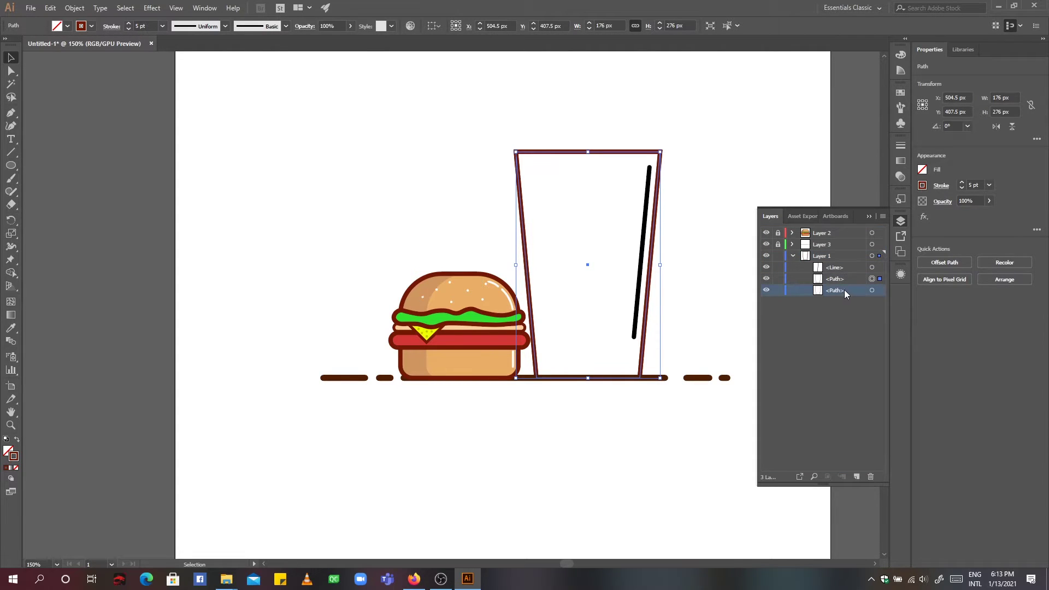
Remove the cup copy's stroke, Alt-drag it right, and adjust its left anchors with the Curvature Tool.
{"action": "left_click", "coordinate": [91, 26]}
{"action": "left_click", "coordinate": [8, 49]}
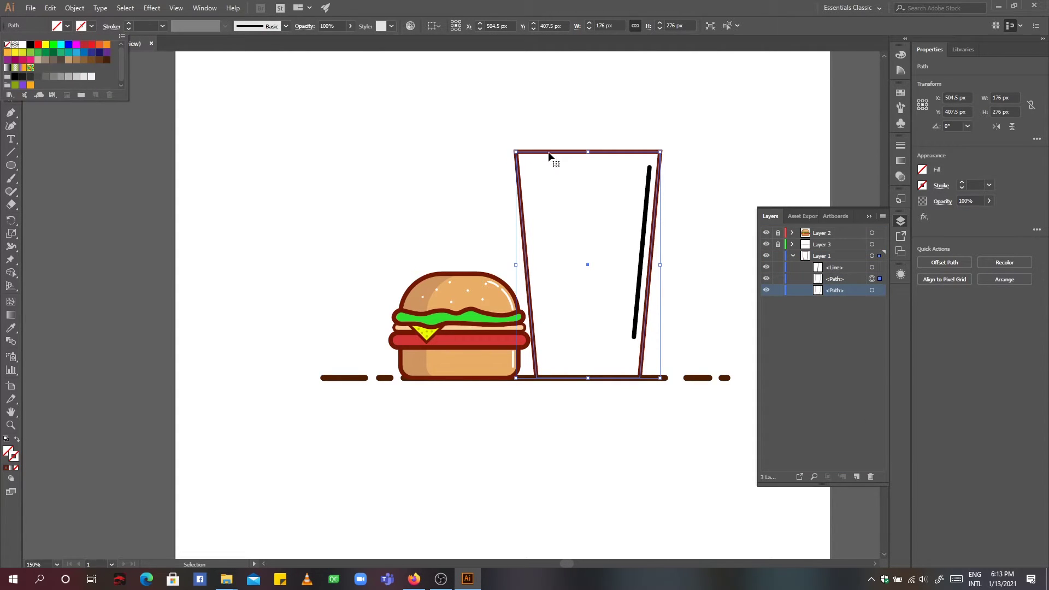
{"action": "left_click", "coordinate": [869, 216]}
{"action": "left_click_drag", "start_coordinate": [650, 304], "coordinate": [690, 301]}
{"action": "left_click", "coordinate": [10, 126]}
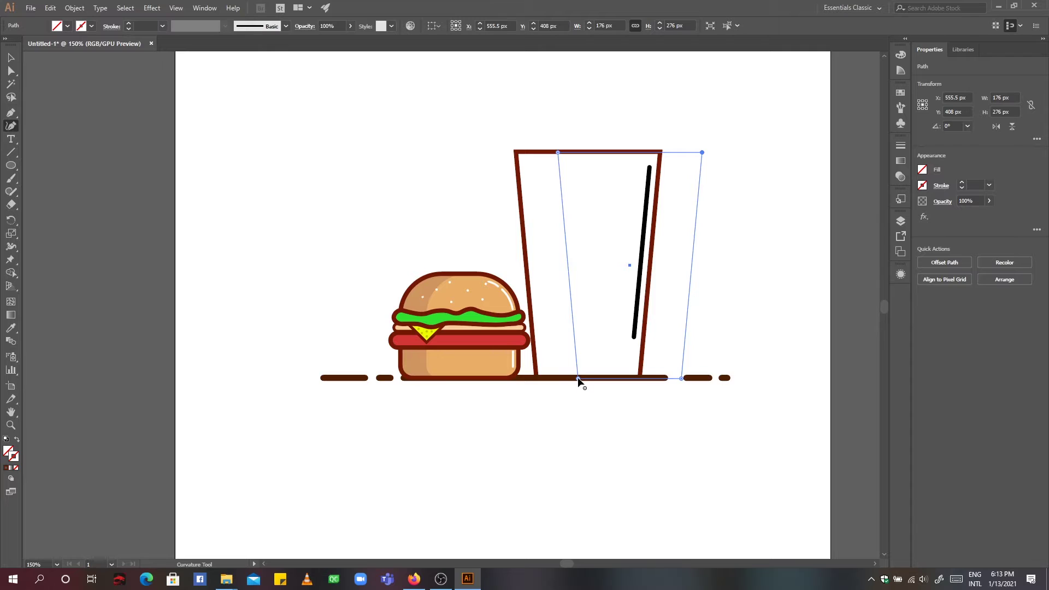
{"action": "left_click_drag", "start_coordinate": [578, 378], "coordinate": [568, 378]}
{"action": "left_click_drag", "start_coordinate": [557, 153], "coordinate": [560, 152]}
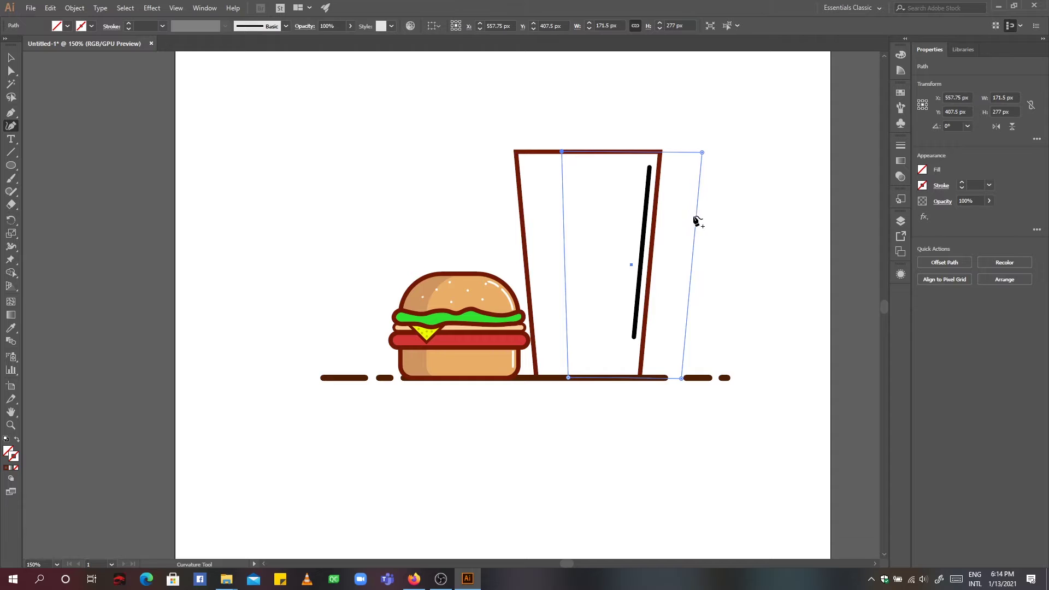
{"action": "left_click", "coordinate": [11, 57]}
{"action": "left_click", "coordinate": [746, 226]}
Shorten the black straw line by lowering its top end.
{"action": "left_click", "coordinate": [642, 248]}
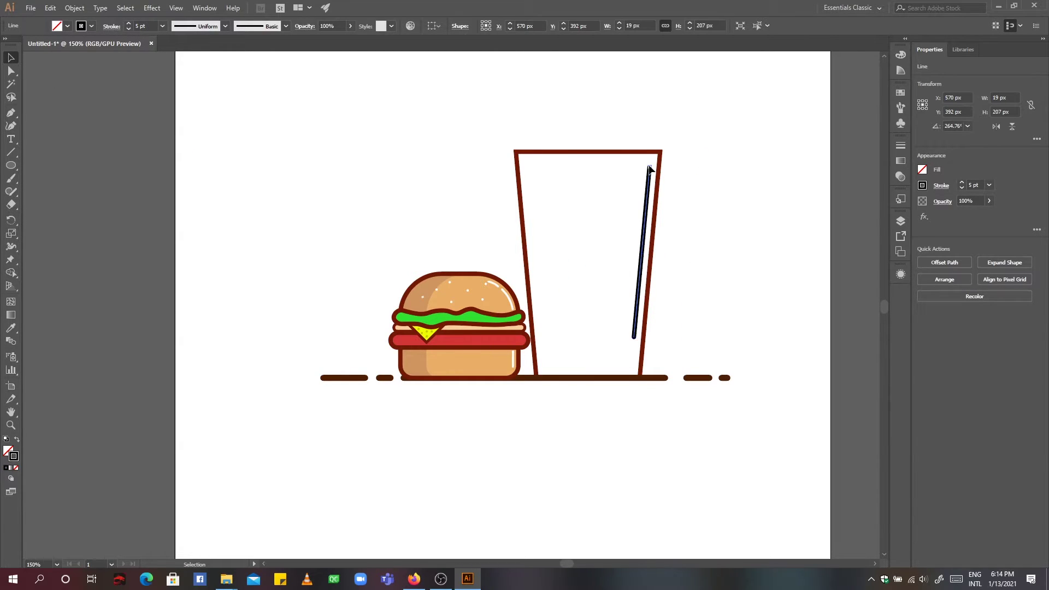
{"action": "left_click_drag", "start_coordinate": [650, 167], "coordinate": [632, 360]}
{"action": "left_click", "coordinate": [708, 294]}
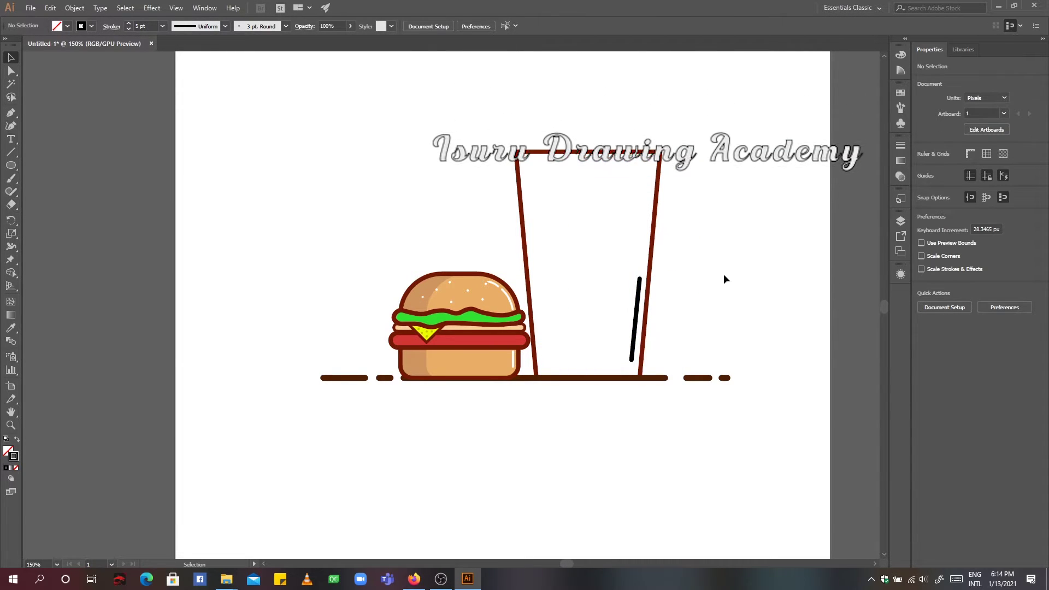
Draw a rectangle band across the cup's middle and eyedropper the cup's dark red 5 pt stroke onto it.
{"action": "left_click", "coordinate": [13, 168]}
{"action": "left_click", "coordinate": [65, 165]}
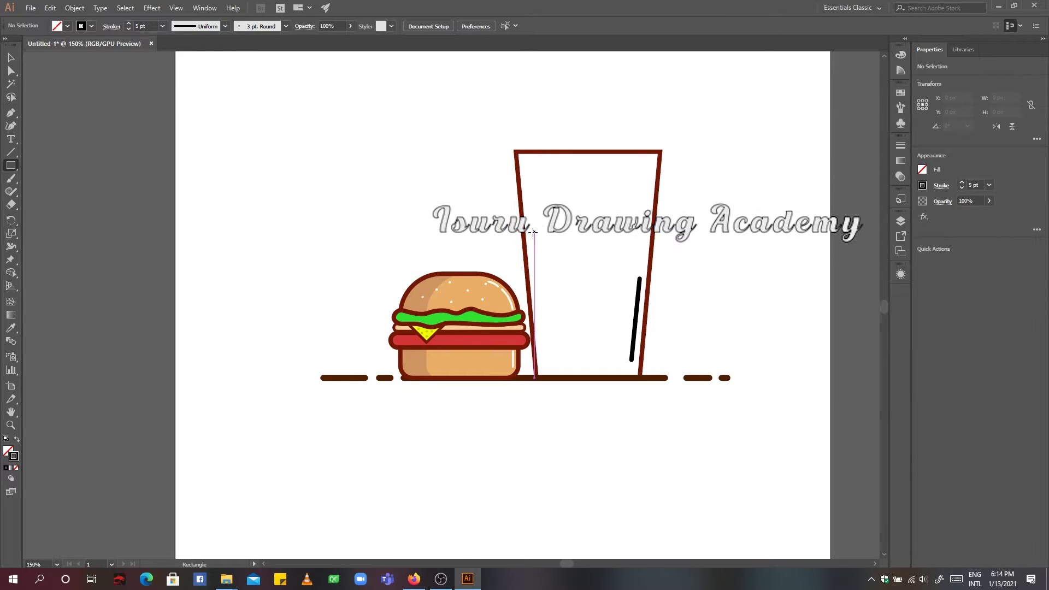
{"action": "left_click_drag", "start_coordinate": [525, 236], "coordinate": [652, 281]}
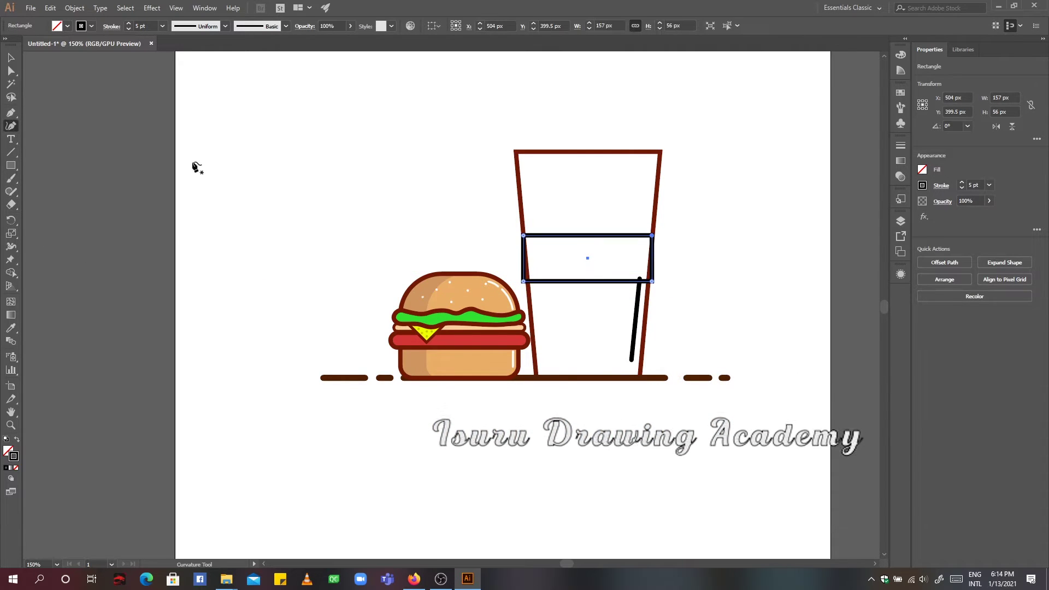
{"action": "left_click", "coordinate": [11, 165]}
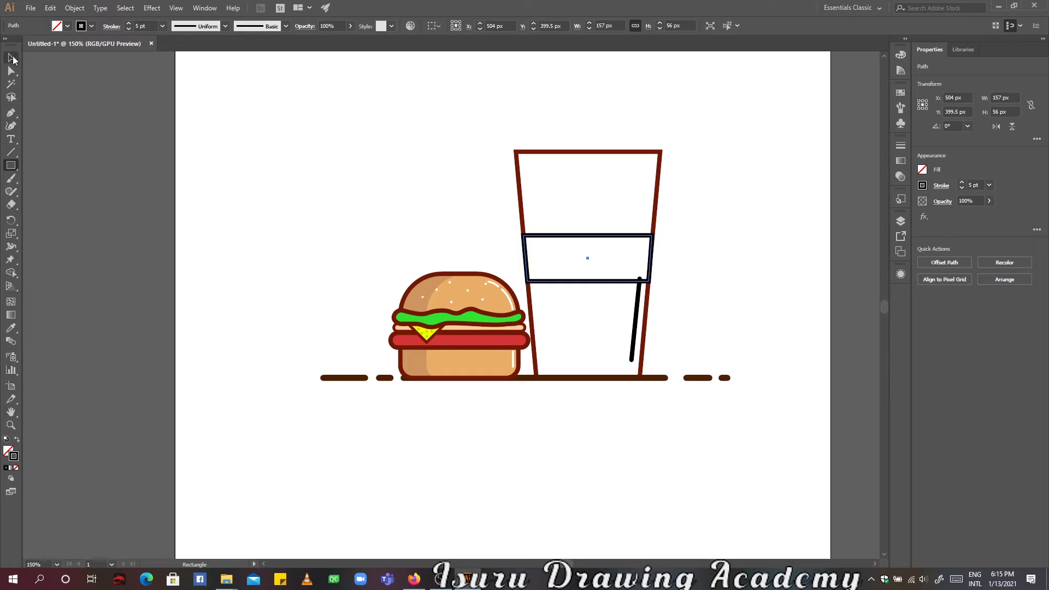
{"action": "left_click", "coordinate": [11, 327]}
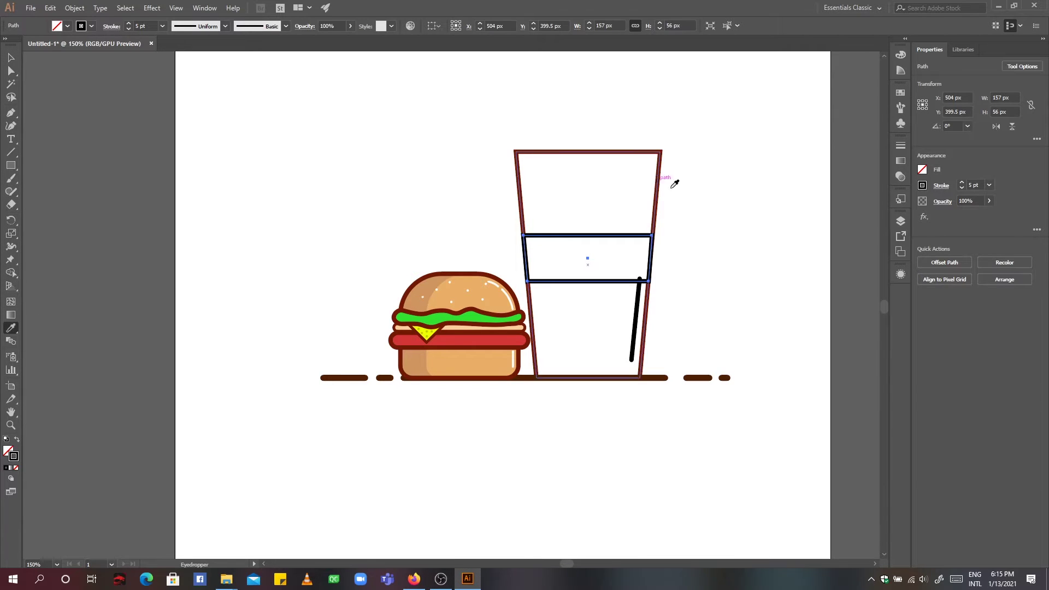
{"action": "left_click", "coordinate": [659, 197]}
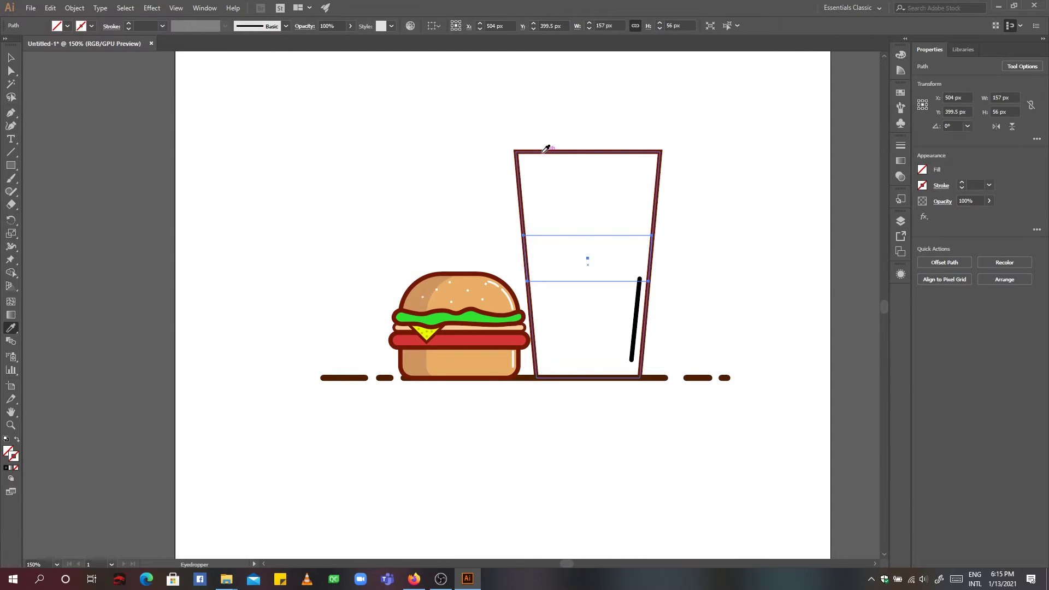
{"action": "left_click", "coordinate": [494, 275]}
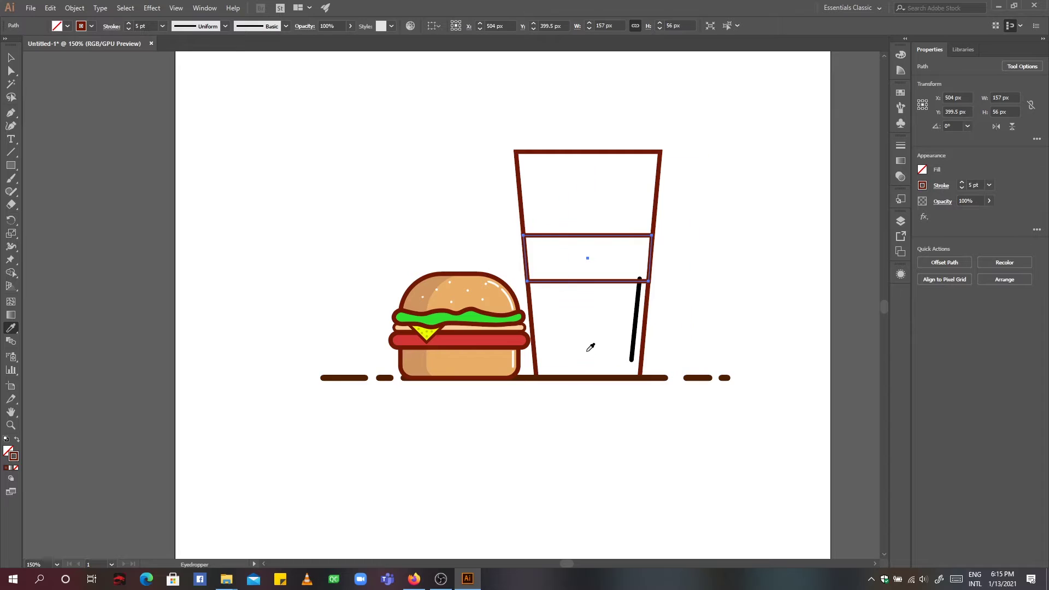
Alt-drag a copy of the straw line into the cup's upper right as a short dash.
{"action": "key", "text": "v"}
{"action": "left_click", "coordinate": [638, 300]}
{"action": "mouse_move", "coordinate": [639, 279]}
{"action": "left_mouse_down"}
{"action": "mouse_move", "coordinate": [640, 290]}
{"action": "mouse_move", "coordinate": [645, 201]}
{"action": "left_mouse_up"}
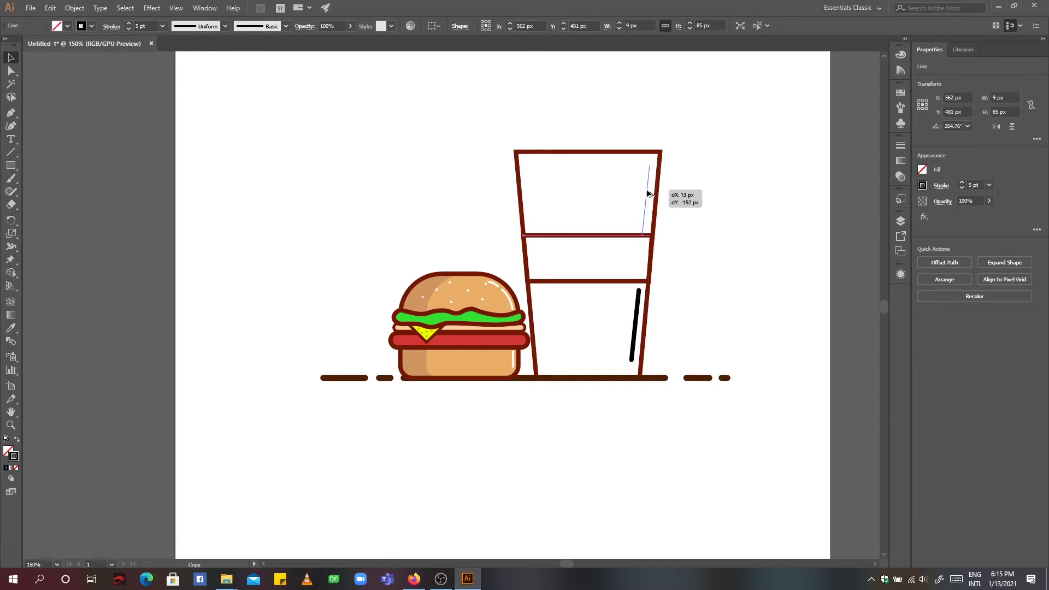
{"action": "left_click_drag", "start_coordinate": [648, 198], "coordinate": [648, 204]}
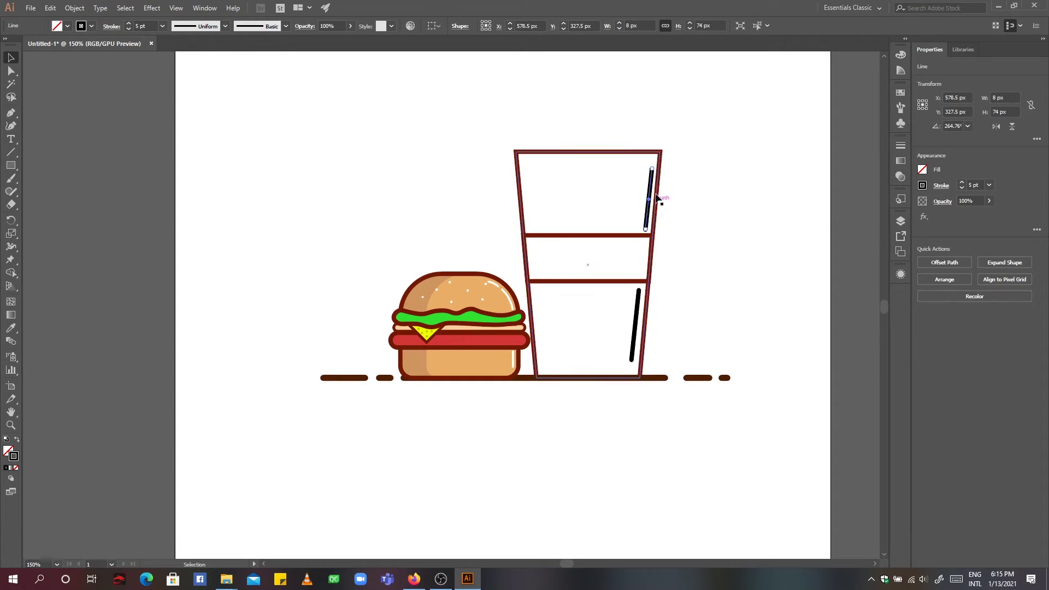
{"action": "key", "text": "ctrl+plus"}
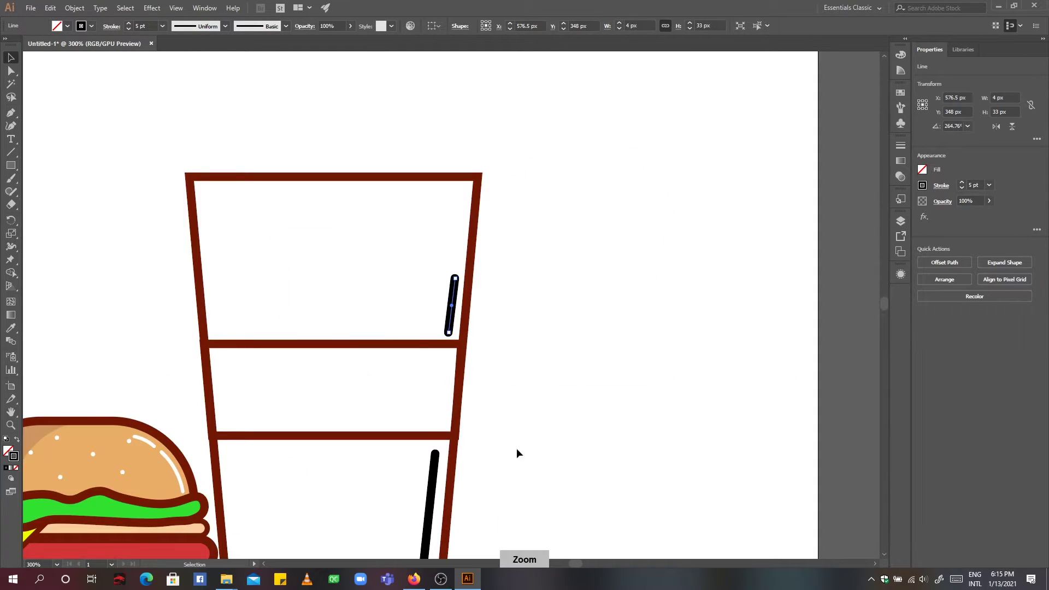
{"action": "scroll", "coordinate": [886, 309], "scroll_direction": "down", "scroll_amount": 3}
{"action": "left_click_drag", "start_coordinate": [435, 300], "coordinate": [435, 302]}
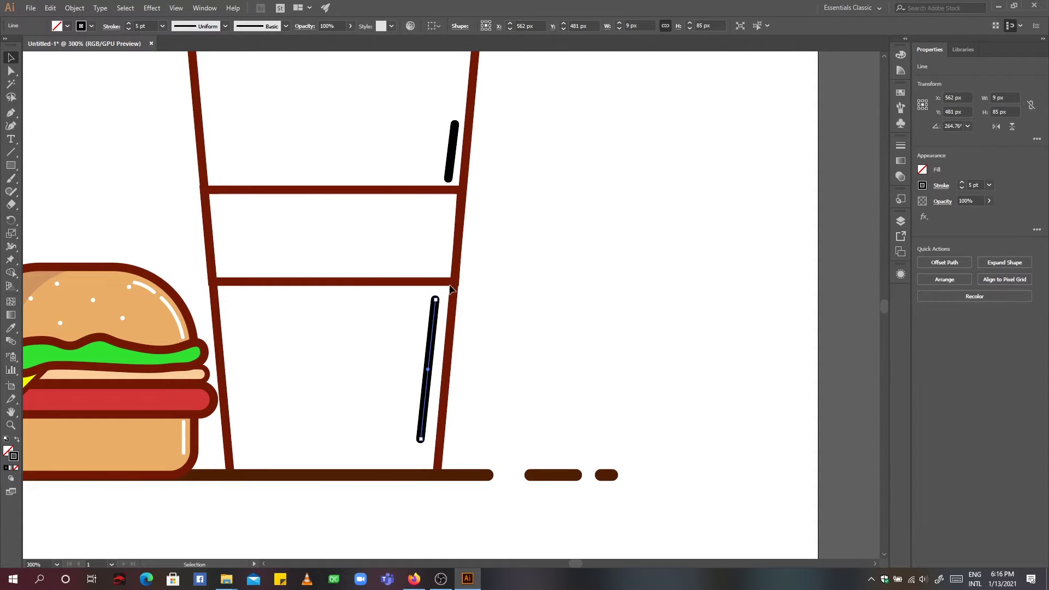
{"action": "mouse_move", "coordinate": [451, 153]}
{"action": "left_mouse_down"}
{"action": "mouse_move", "coordinate": [458, 137]}
{"action": "mouse_move", "coordinate": [447, 133]}
{"action": "left_mouse_up"}
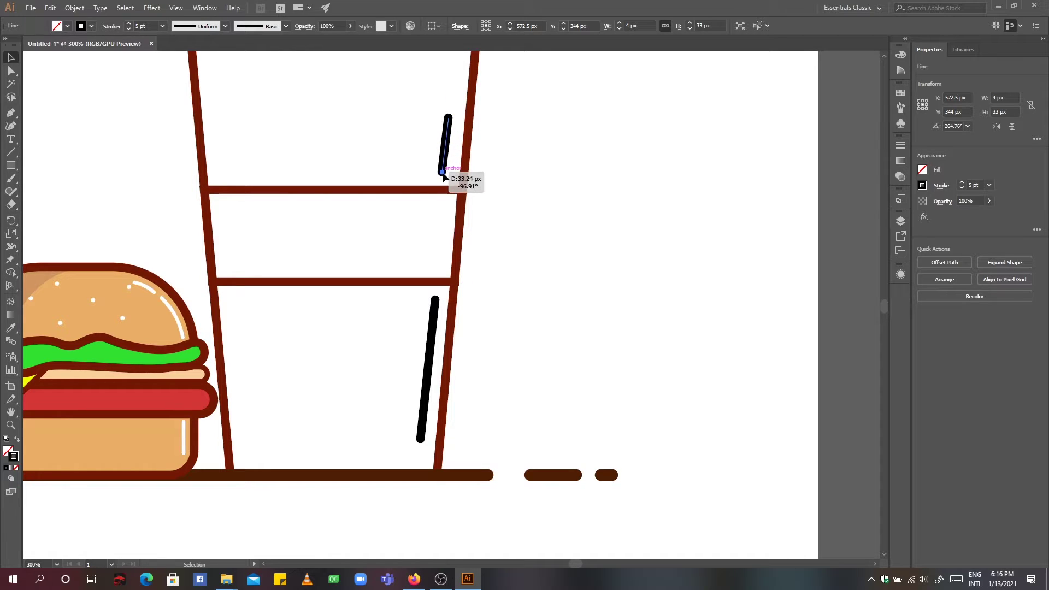
{"action": "key", "text": "ctrl+plus"}
{"action": "key", "text": "ctrl+plus"}
{"action": "key", "text": "ctrl+plus"}
{"action": "key", "text": "ctrl+minus"}
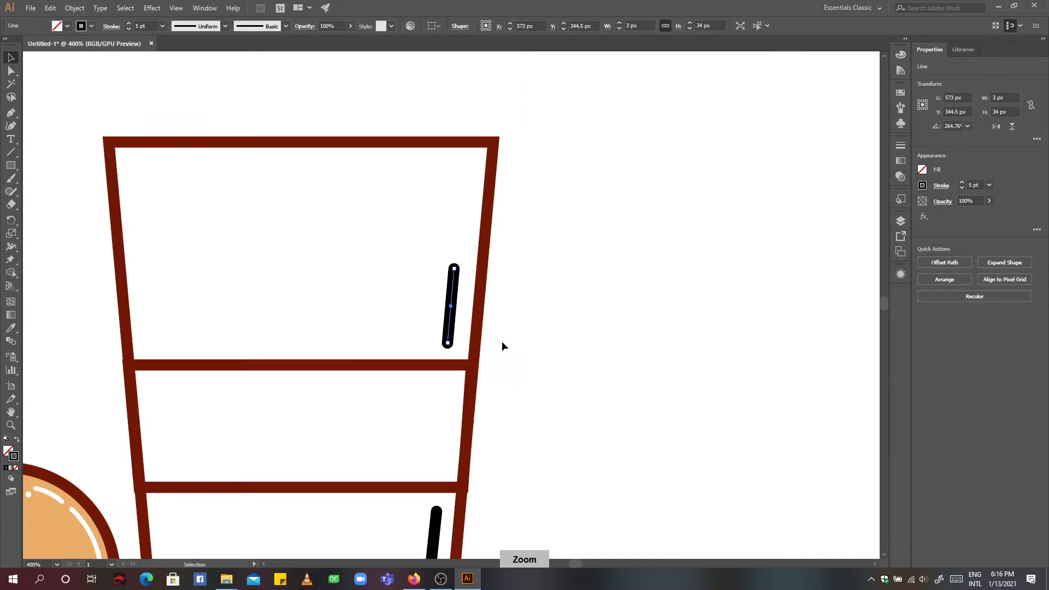
Add a second short dash above the first and realign the lower black line.
{"action": "mouse_move", "coordinate": [453, 271]}
{"action": "left_mouse_down"}
{"action": "mouse_move", "coordinate": [453, 280]}
{"action": "mouse_move", "coordinate": [465, 206]}
{"action": "mouse_move", "coordinate": [457, 263]}
{"action": "left_mouse_up"}
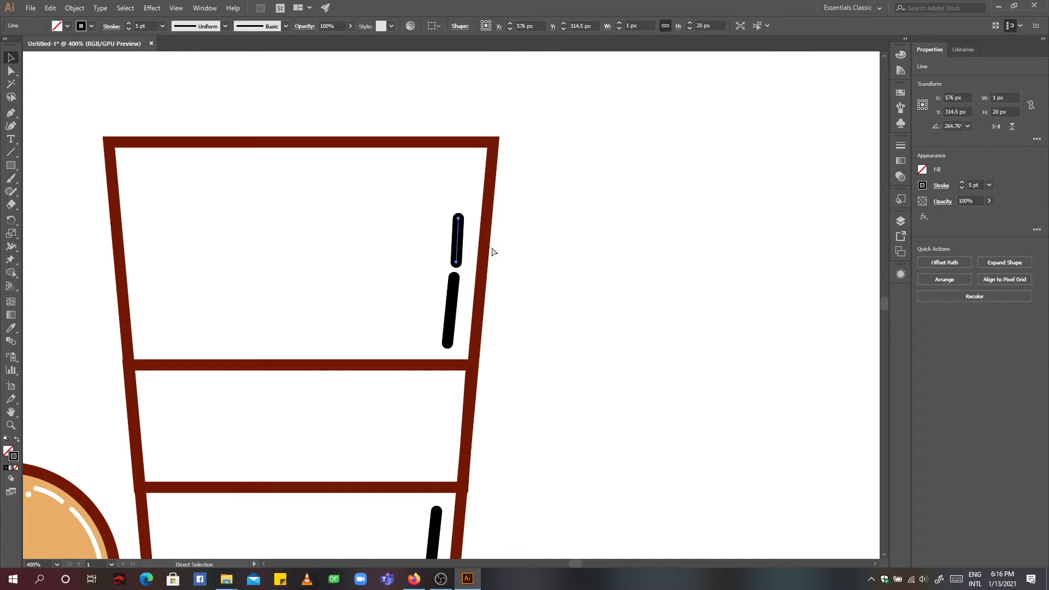
{"action": "scroll", "coordinate": [461, 218], "scroll_direction": "up", "scroll_amount": 1}
{"action": "scroll", "coordinate": [485, 222], "scroll_direction": "up", "scroll_amount": 1}
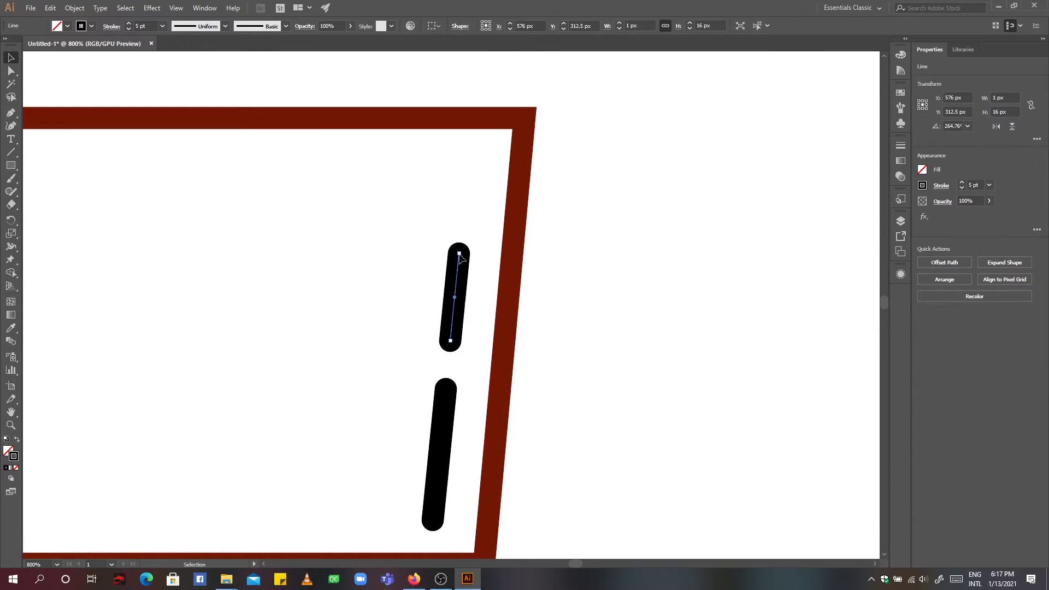
{"action": "left_click", "coordinate": [454, 285]}
{"action": "left_click_drag", "start_coordinate": [459, 279], "coordinate": [460, 252]}
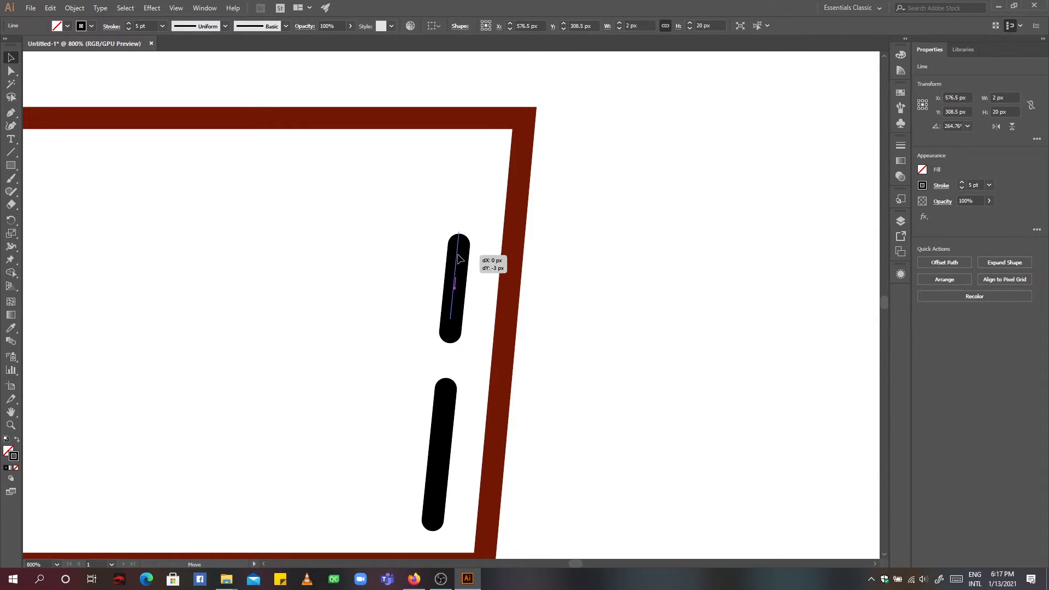
{"action": "scroll", "coordinate": [570, 238], "scroll_direction": "down", "scroll_amount": 2}
{"action": "scroll", "coordinate": [569, 238], "scroll_direction": "down", "scroll_amount": 2}
{"action": "left_click_drag", "start_coordinate": [435, 495], "coordinate": [437, 481]}
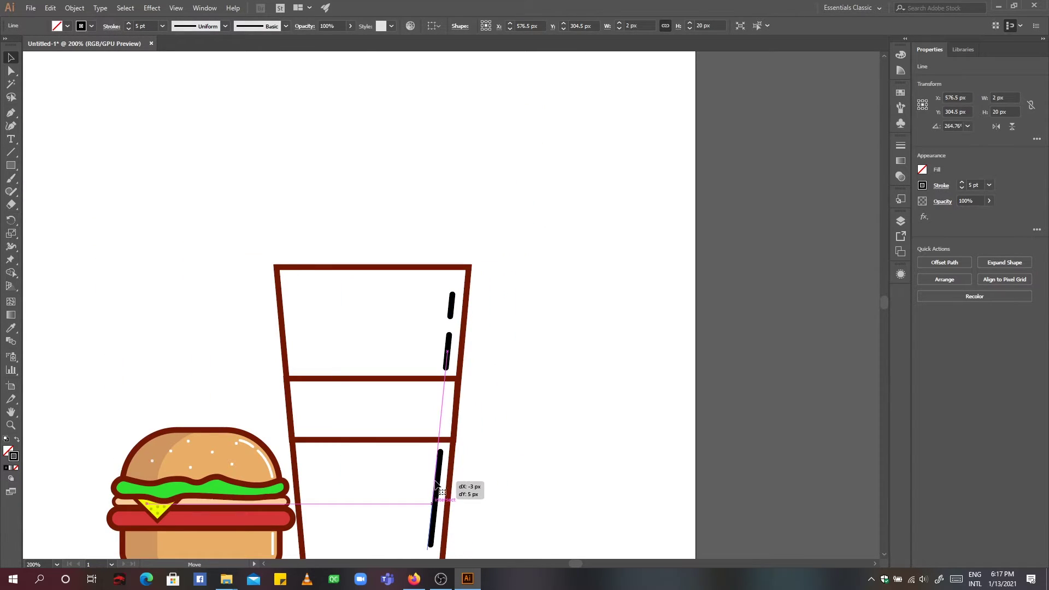
{"action": "scroll", "coordinate": [469, 445], "scroll_direction": "down", "scroll_amount": 1}
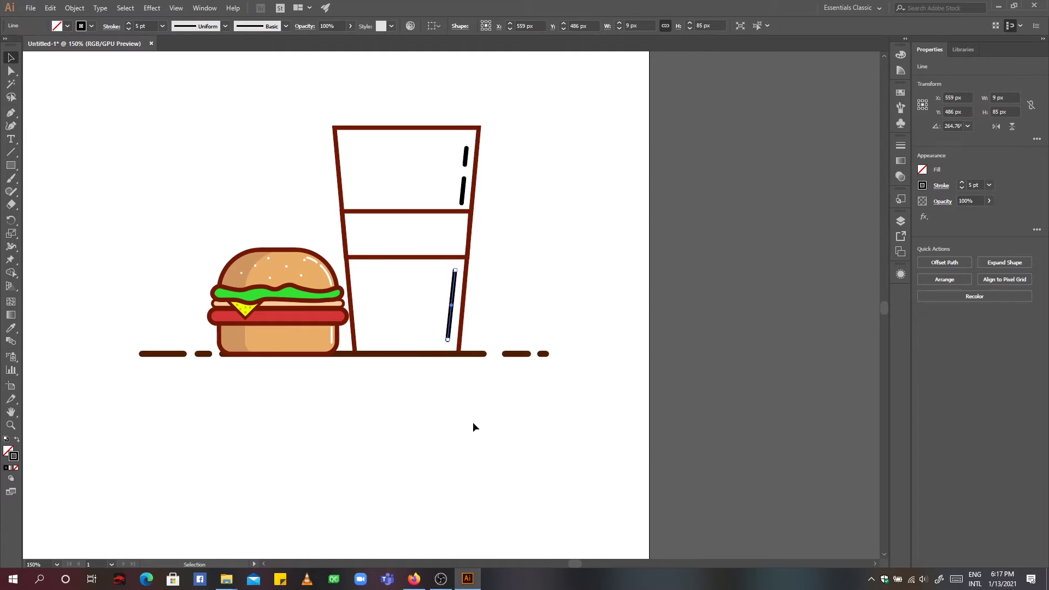
{"action": "left_click_drag", "start_coordinate": [455, 270], "coordinate": [457, 265]}
{"action": "left_click", "coordinate": [491, 251]}
Remove the band's stroke, Divide the glass with Pathfinder, and ungroup the pieces.
{"action": "left_click", "coordinate": [460, 258]}
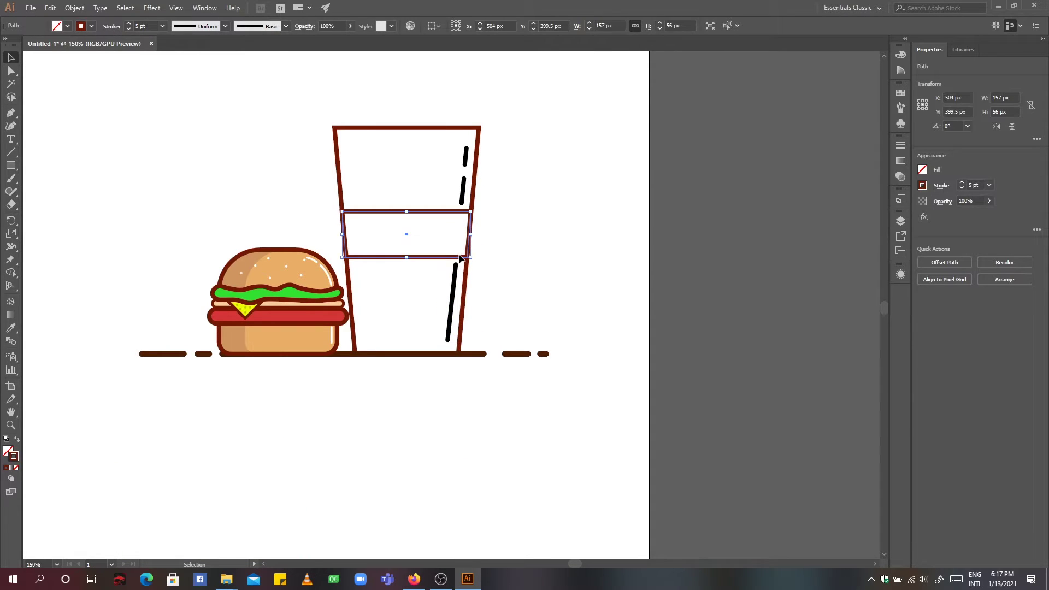
{"action": "left_click", "coordinate": [900, 221]}
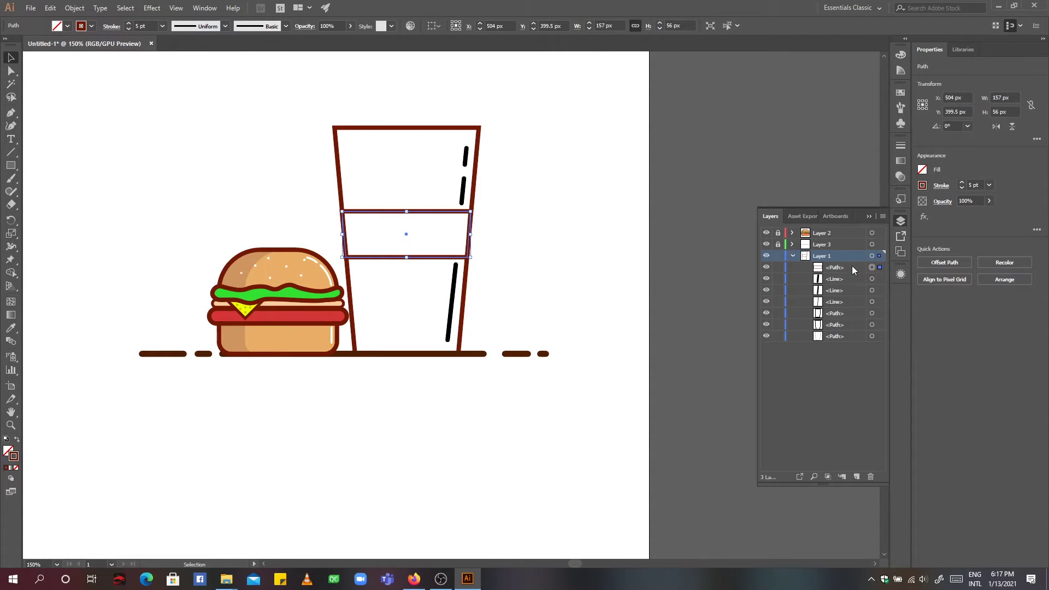
{"action": "left_click", "coordinate": [68, 26]}
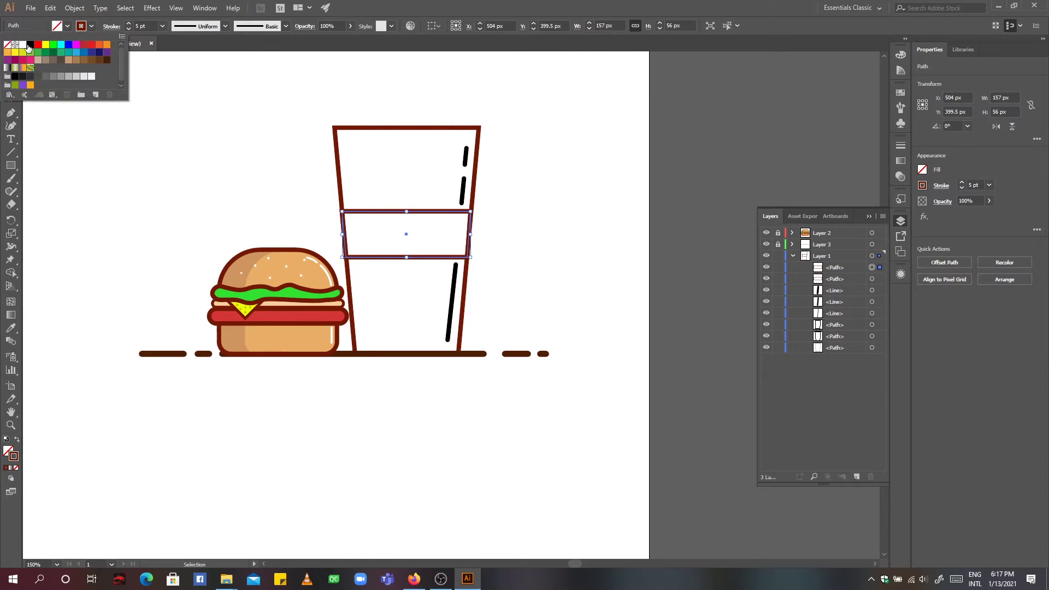
{"action": "left_click", "coordinate": [11, 48]}
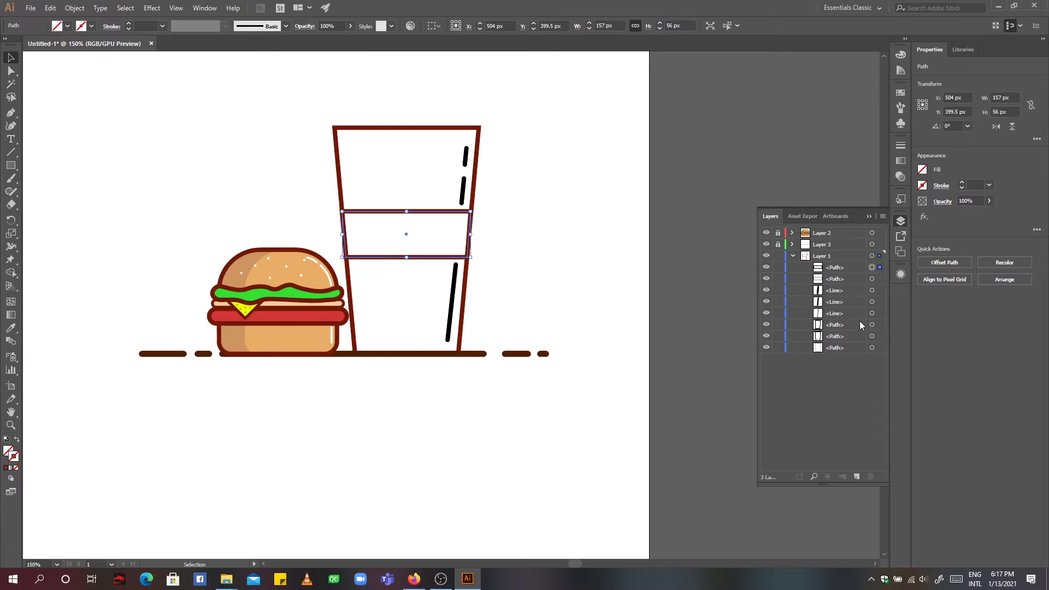
{"action": "left_click", "coordinate": [872, 336], "text": "shift"}
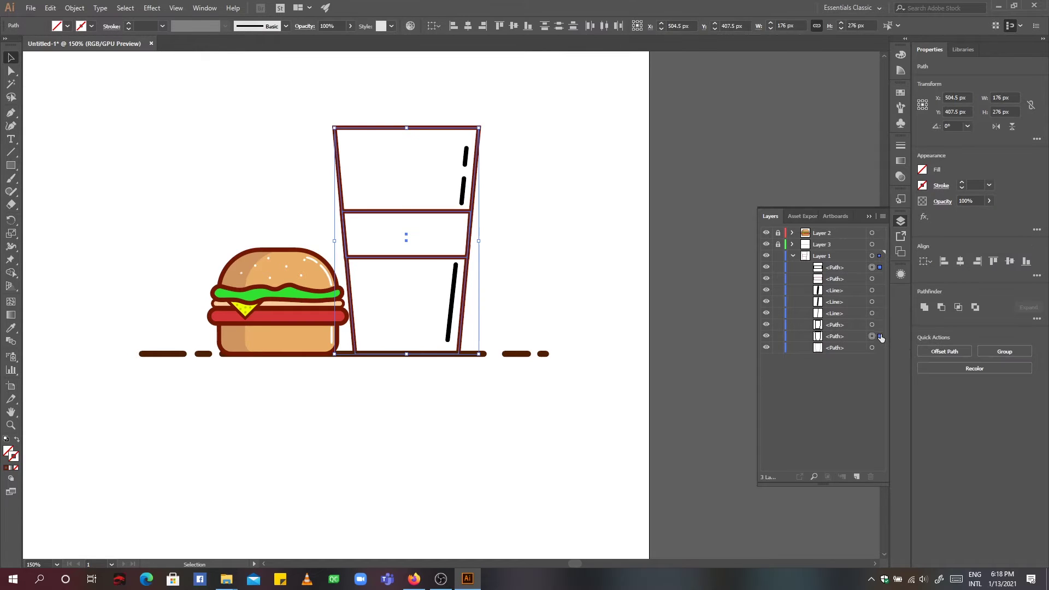
{"action": "left_click", "coordinate": [1036, 319]}
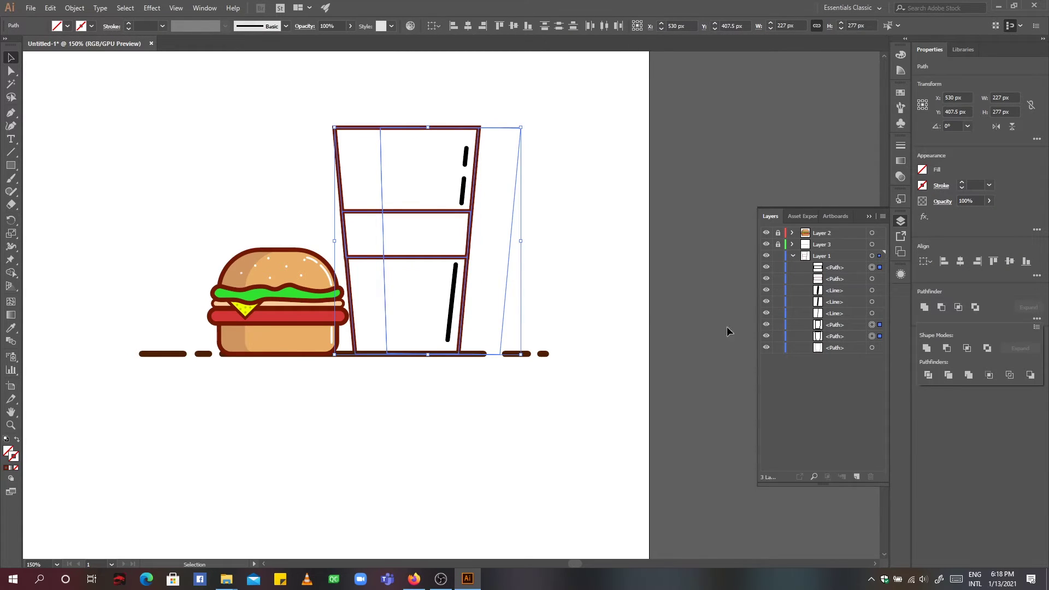
{"action": "right_click", "coordinate": [513, 289]}
{"action": "left_click", "coordinate": [541, 376]}
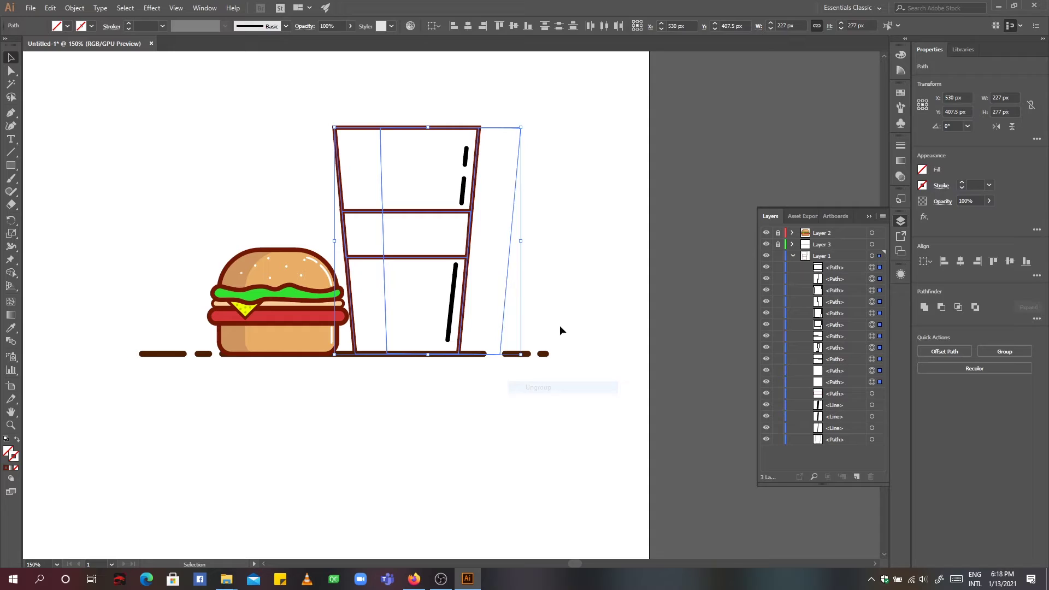
Fill the right piece of the middle band yellow.
{"action": "left_click", "coordinate": [544, 259]}
{"action": "left_click", "coordinate": [471, 251]}
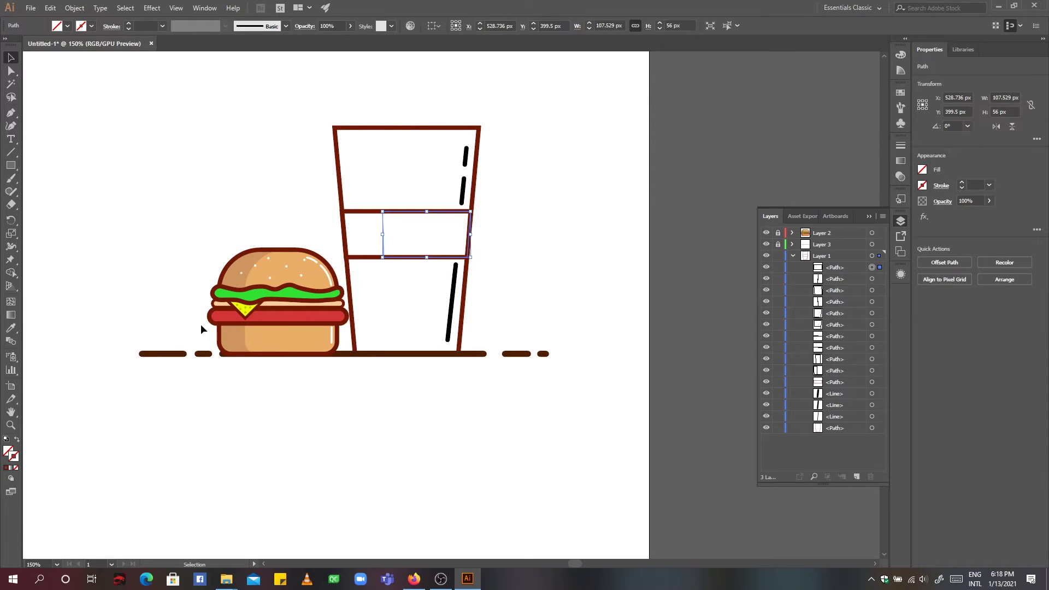
{"action": "left_click", "coordinate": [7, 452]}
{"action": "left_click", "coordinate": [67, 26]}
{"action": "left_click", "coordinate": [87, 48]}
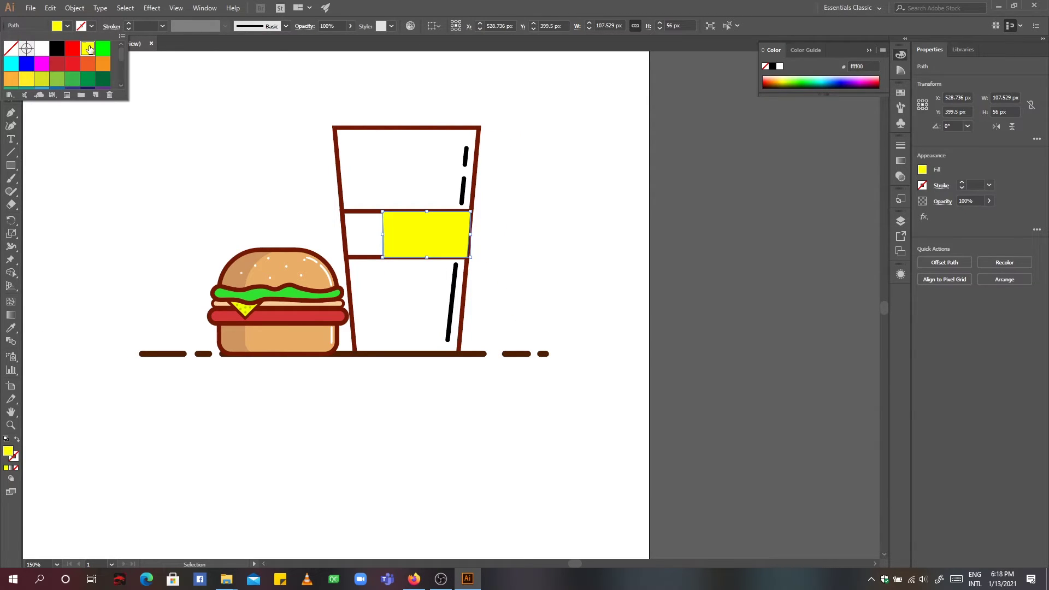
Fill the small left band piece with a darker yellow.
{"action": "left_click", "coordinate": [348, 234]}
{"action": "left_click", "coordinate": [91, 26]}
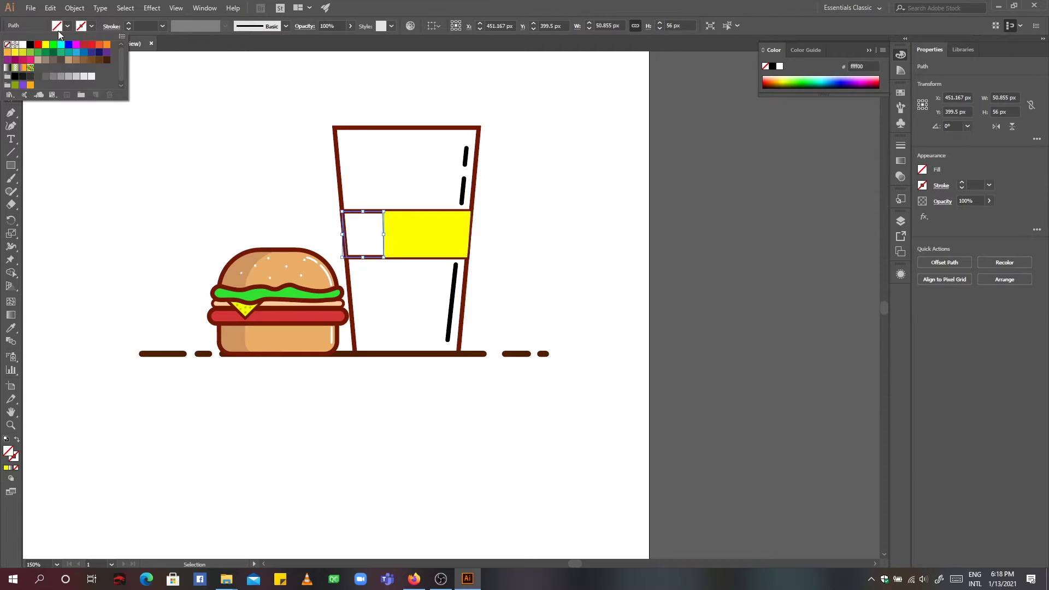
{"action": "left_click", "coordinate": [57, 26]}
{"action": "left_click", "coordinate": [87, 48]}
{"action": "double_click", "coordinate": [8, 451]}
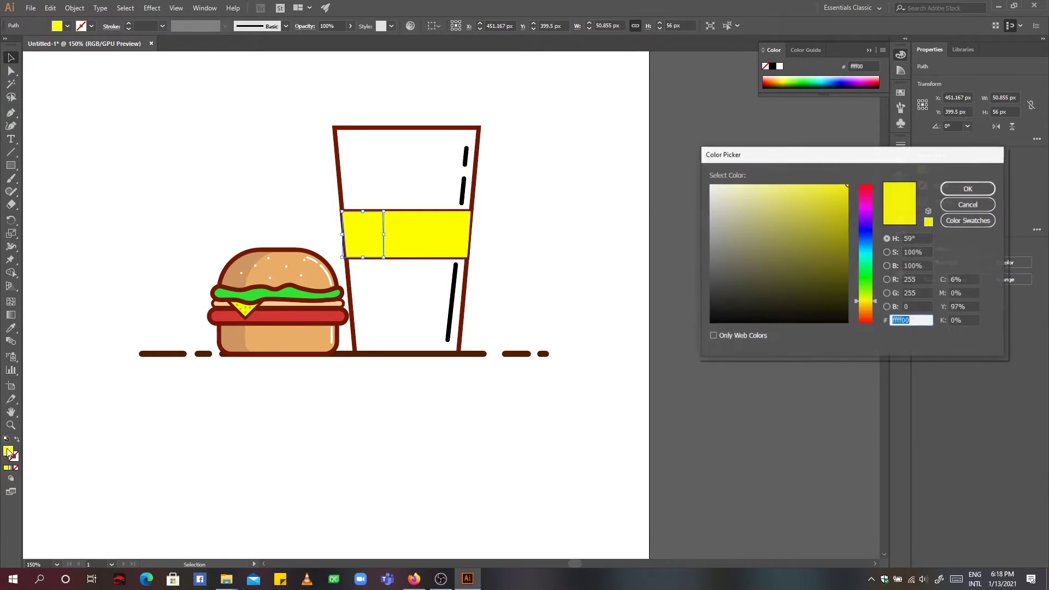
{"action": "left_click", "coordinate": [950, 191]}
{"action": "left_click", "coordinate": [597, 236]}
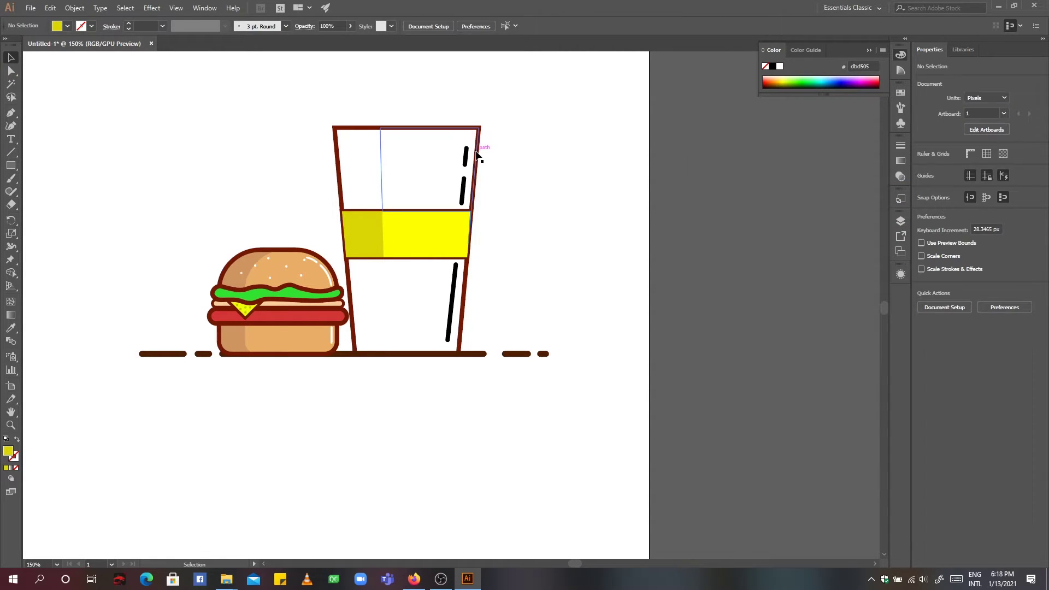
Fill the right section of the cup body red.
{"action": "left_click", "coordinate": [477, 153]}
{"action": "left_click", "coordinate": [67, 26]}
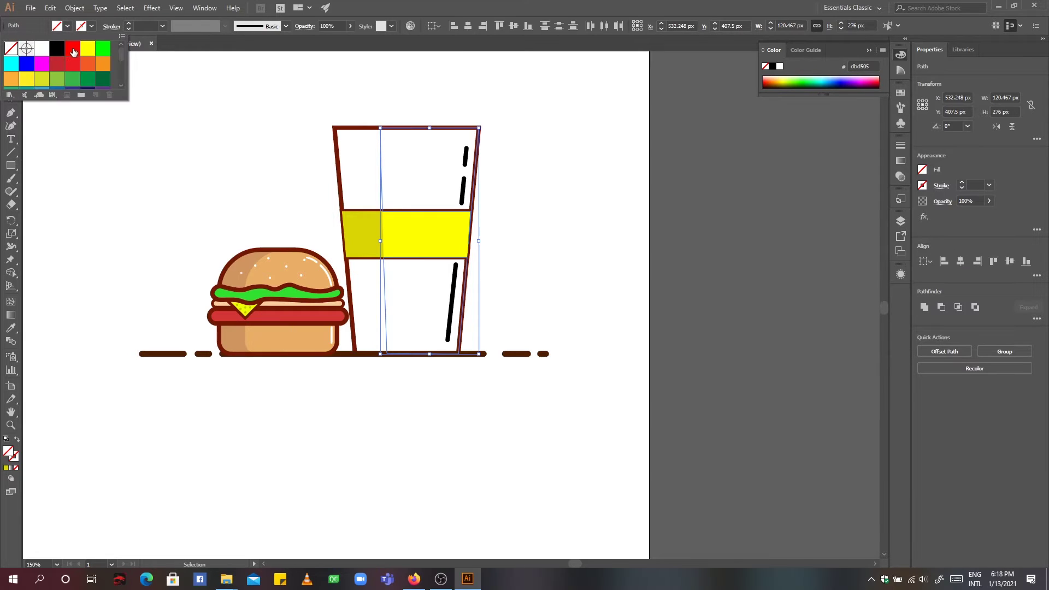
{"action": "left_click", "coordinate": [78, 49]}
{"action": "left_click", "coordinate": [6, 456]}
{"action": "double_click", "coordinate": [8, 451]}
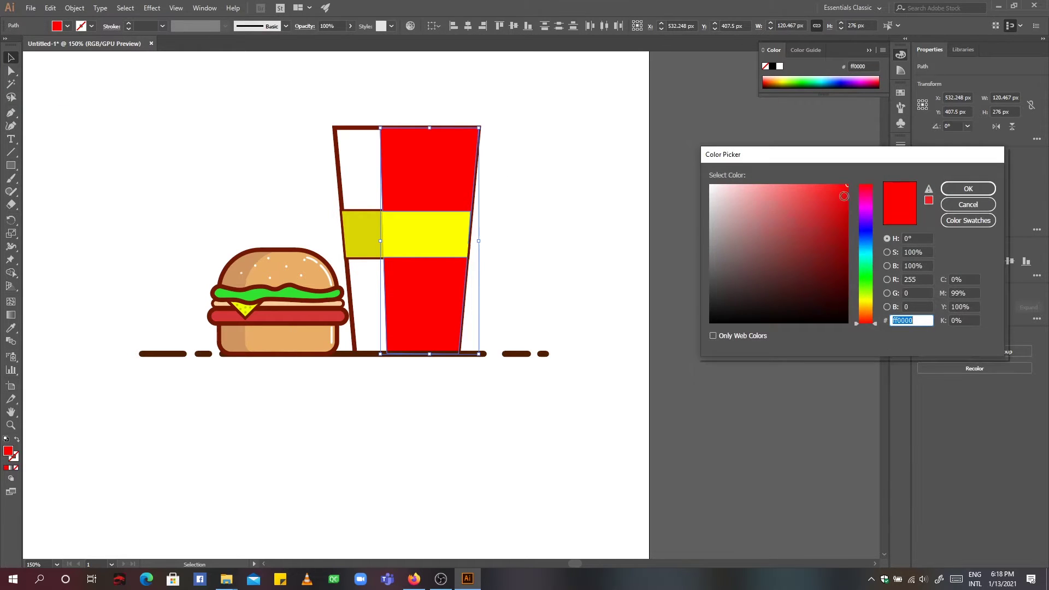
{"action": "left_click", "coordinate": [967, 189]}
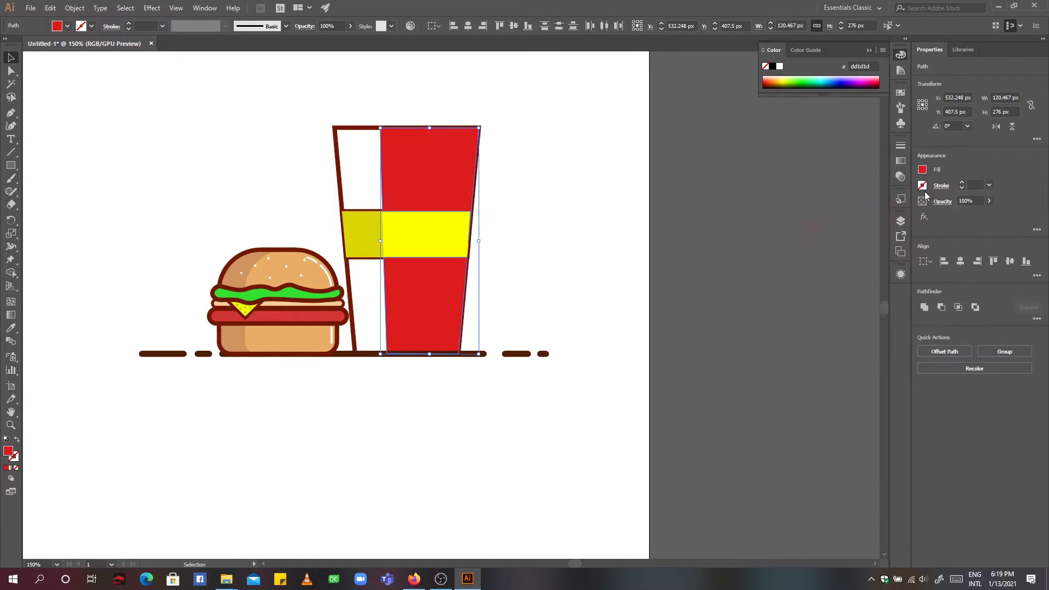
{"action": "left_click", "coordinate": [526, 221]}
Brighten the cup section's red fill to f43b3b.
{"action": "left_click", "coordinate": [426, 289]}
{"action": "double_click", "coordinate": [8, 452]}
{"action": "left_click", "coordinate": [820, 188]}
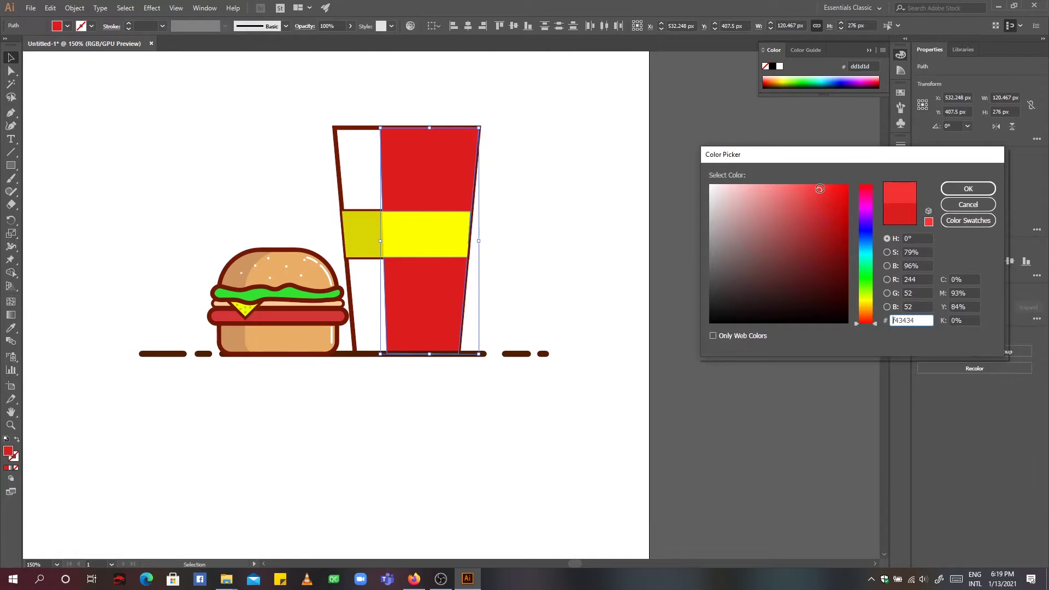
{"action": "left_click", "coordinate": [968, 189]}
{"action": "left_click", "coordinate": [602, 250]}
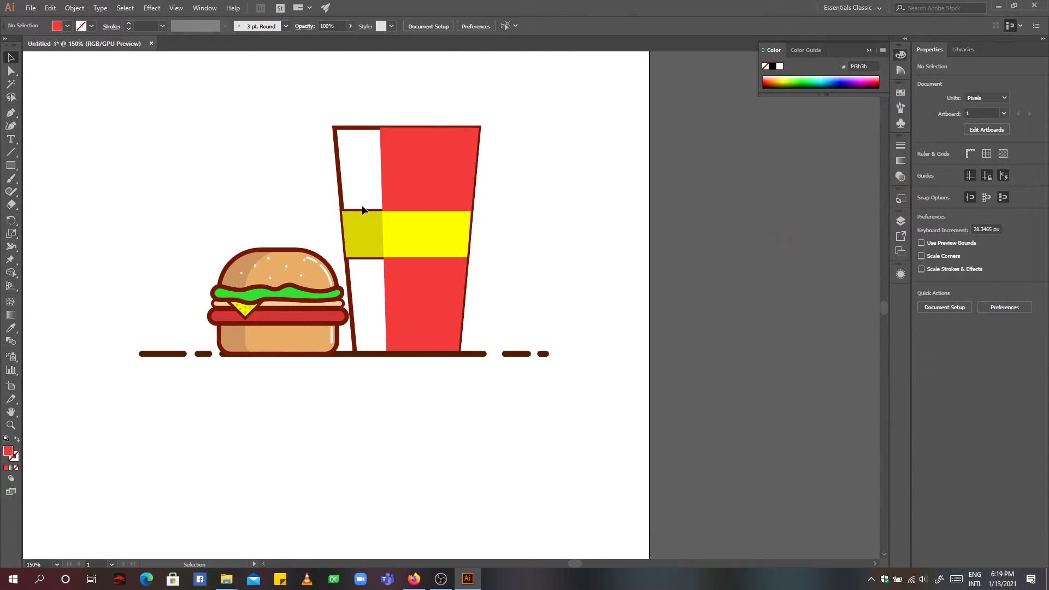
Fill the upper- and lower-left cup panels with darker red dd2a2a.
{"action": "left_click", "coordinate": [335, 193]}
{"action": "left_click", "coordinate": [352, 292], "text": "shift"}
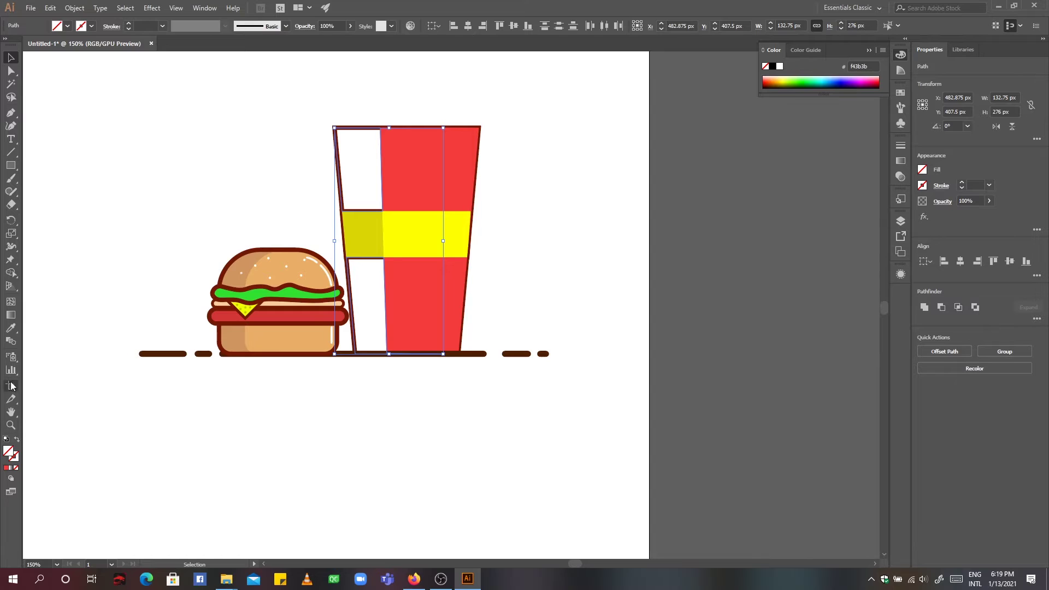
{"action": "key", "text": "i"}
{"action": "left_click", "coordinate": [456, 175]}
{"action": "double_click", "coordinate": [7, 457]}
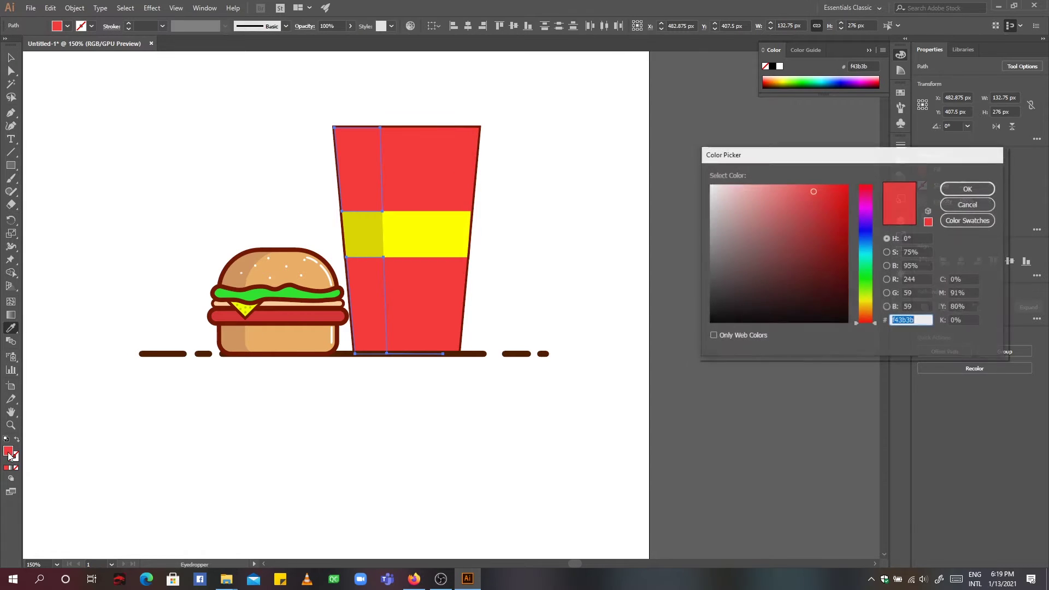
{"action": "left_click_drag", "start_coordinate": [813, 189], "coordinate": [822, 201]}
{"action": "left_click", "coordinate": [968, 189]}
{"action": "left_click", "coordinate": [607, 223]}
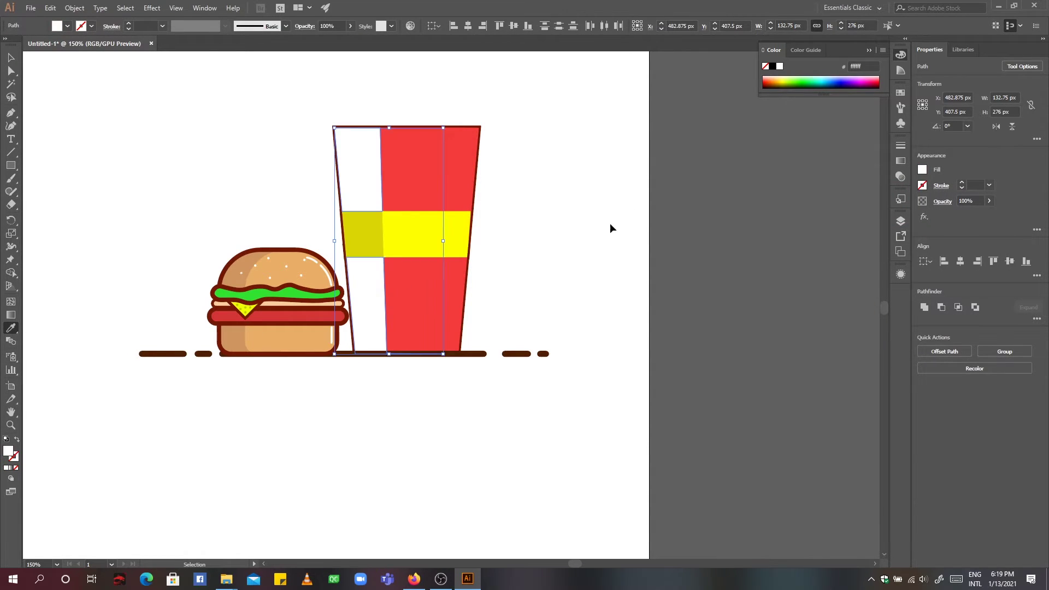
{"action": "key", "text": "ctrl+z"}
Move the cup's dark outline paths to the top of the layer stack.
{"action": "key", "text": "v"}
{"action": "left_click", "coordinate": [900, 220]}
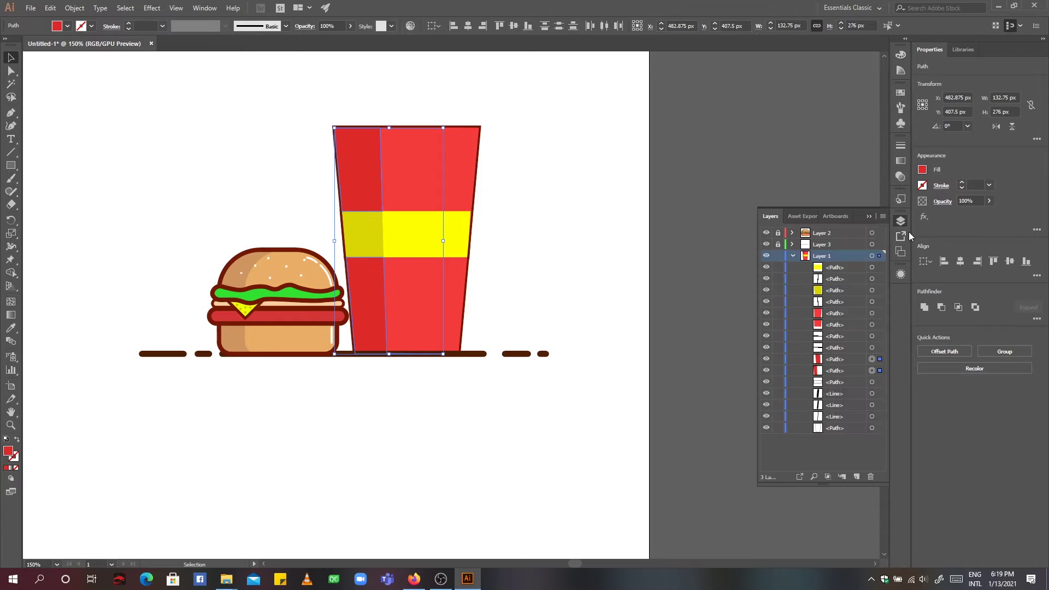
{"action": "left_click_drag", "start_coordinate": [835, 428], "coordinate": [836, 264]}
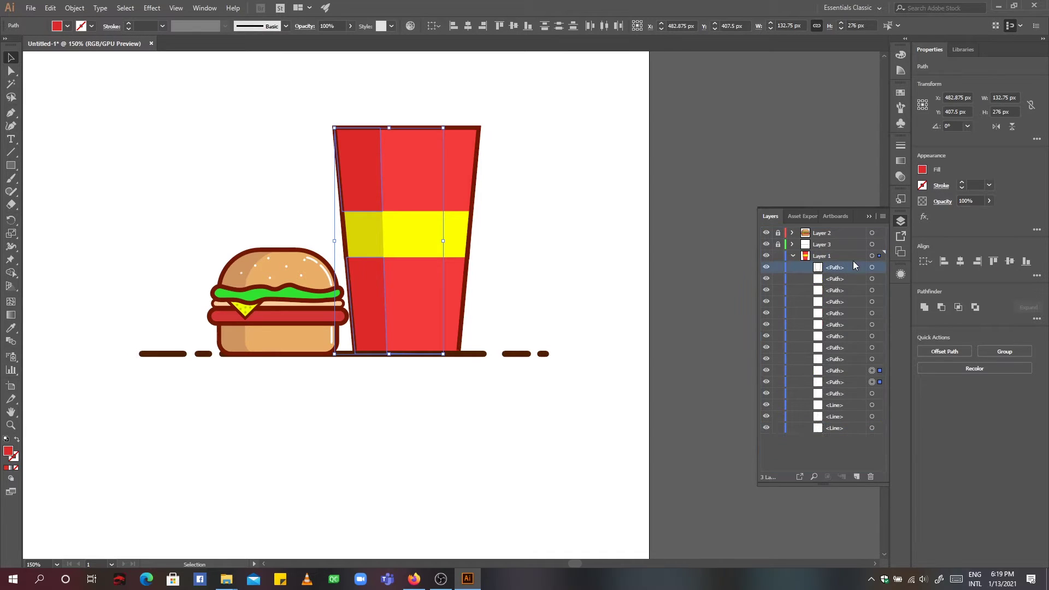
{"action": "left_click", "coordinate": [838, 395]}
{"action": "left_click_drag", "start_coordinate": [837, 394], "coordinate": [835, 276]}
{"action": "left_click", "coordinate": [601, 349]}
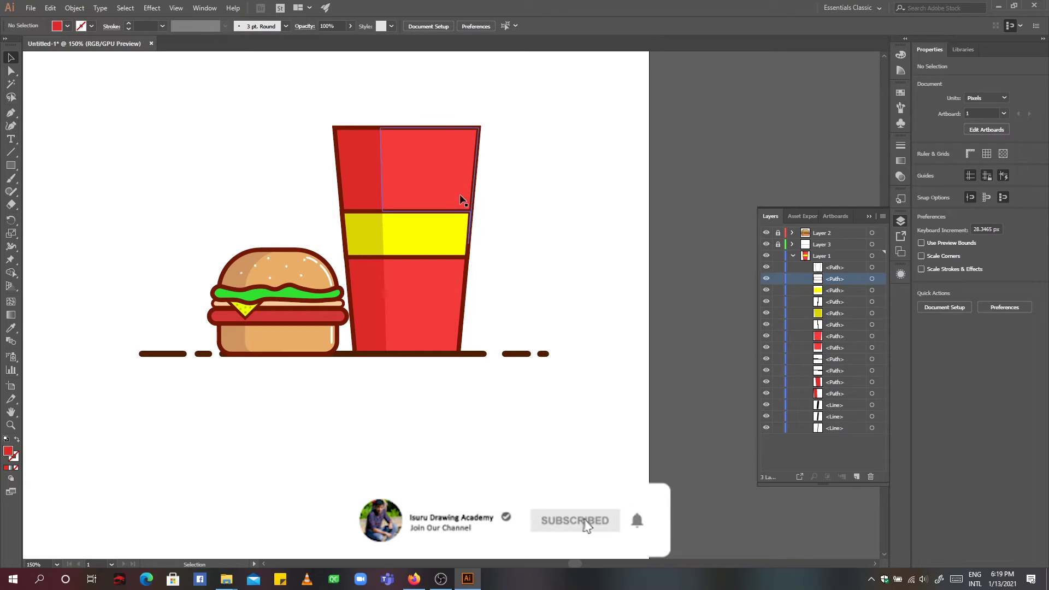
{"action": "left_click", "coordinate": [841, 302]}
{"action": "left_click_drag", "start_coordinate": [840, 302], "coordinate": [838, 266]}
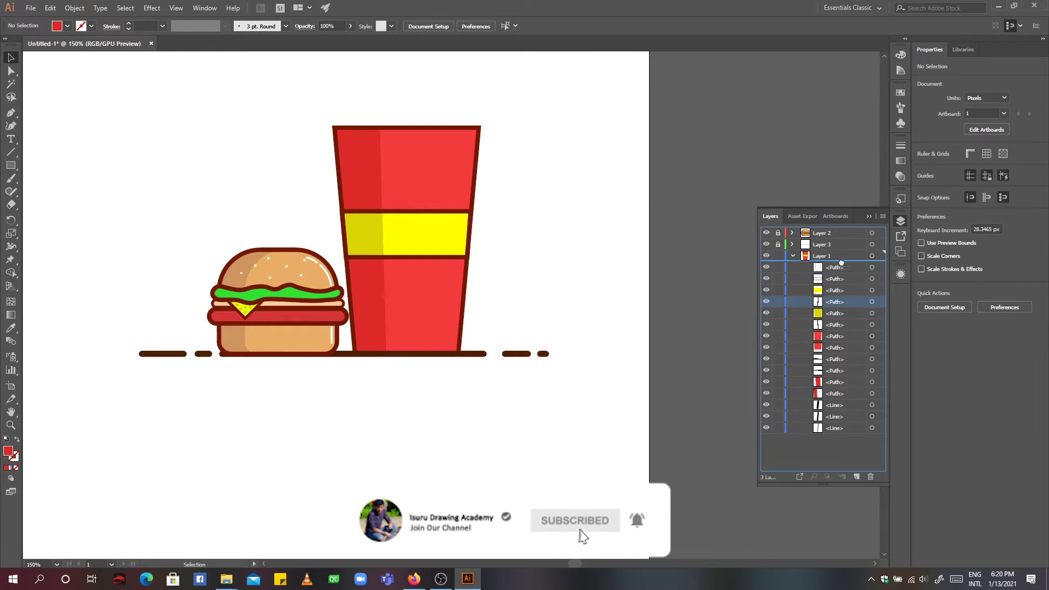
Bring the three highlight lines to the front and make their stroke white.
{"action": "left_click_drag", "start_coordinate": [834, 405], "coordinate": [836, 271]}
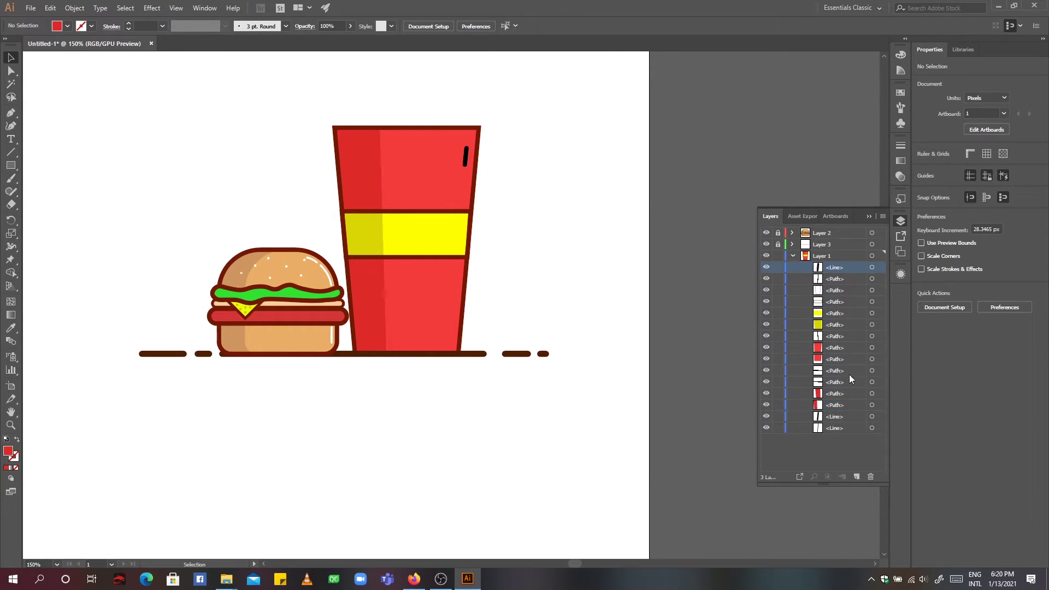
{"action": "left_click_drag", "start_coordinate": [834, 416], "coordinate": [836, 281]}
{"action": "left_click_drag", "start_coordinate": [835, 428], "coordinate": [844, 291]}
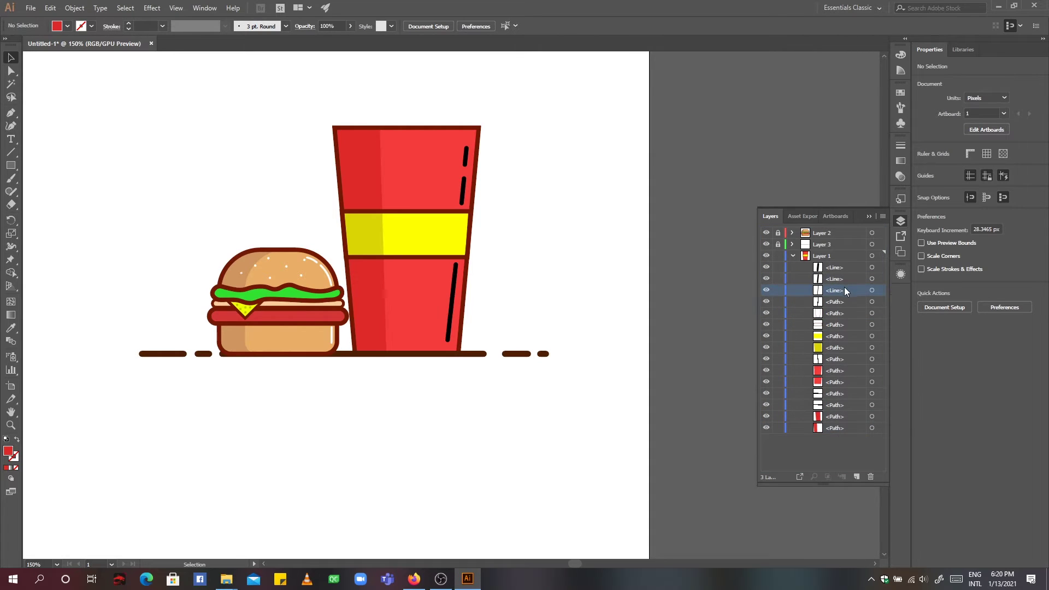
{"action": "left_click", "coordinate": [880, 278], "text": "shift"}
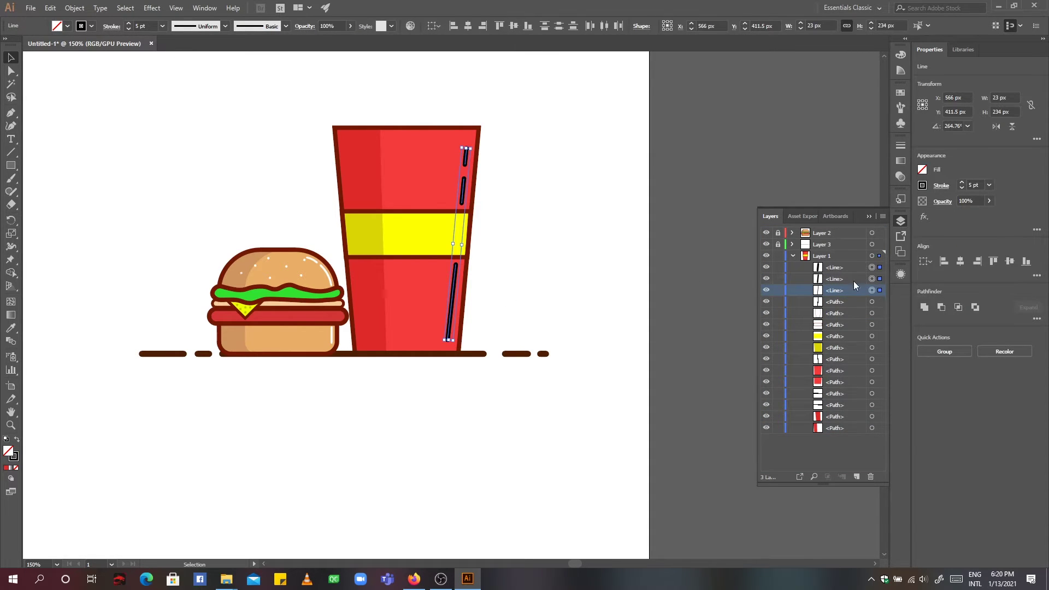
{"action": "left_click", "coordinate": [92, 26]}
{"action": "left_click", "coordinate": [22, 44]}
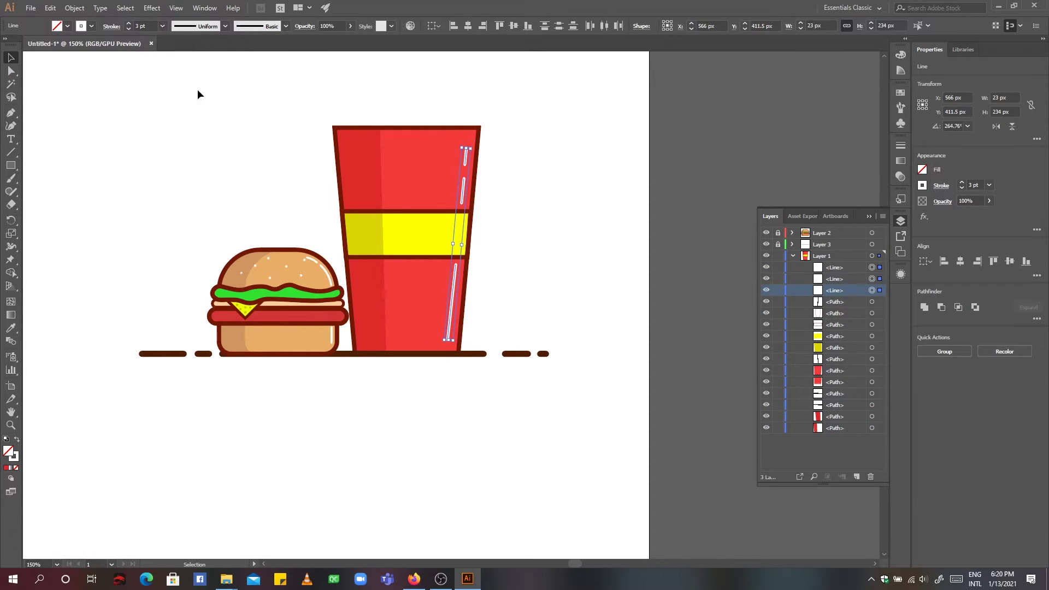
{"action": "left_click", "coordinate": [580, 176]}
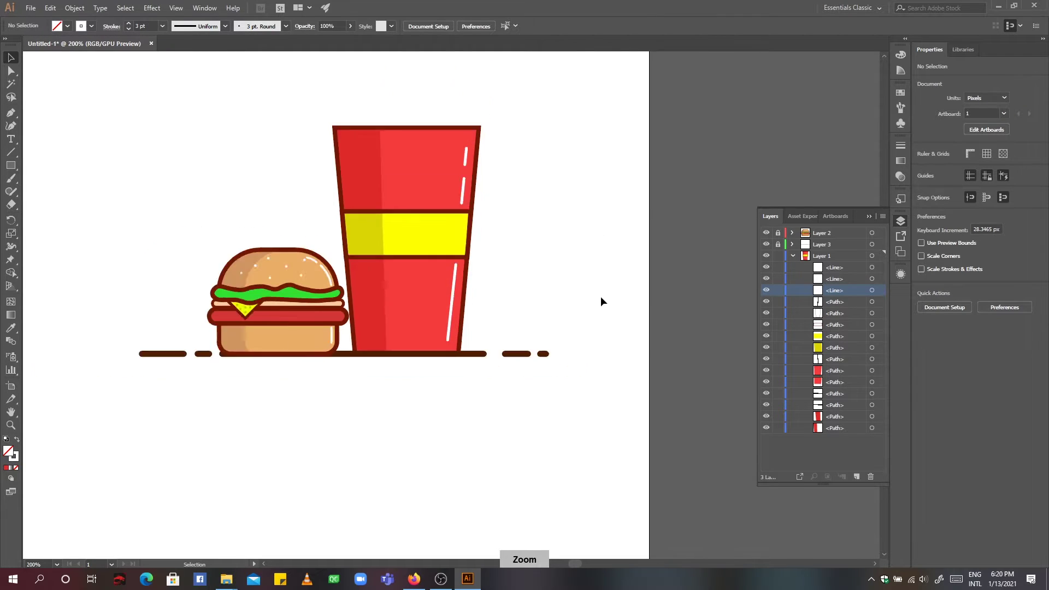
{"action": "key", "text": "ctrl+minus"}
{"action": "key", "text": "ctrl+equal"}
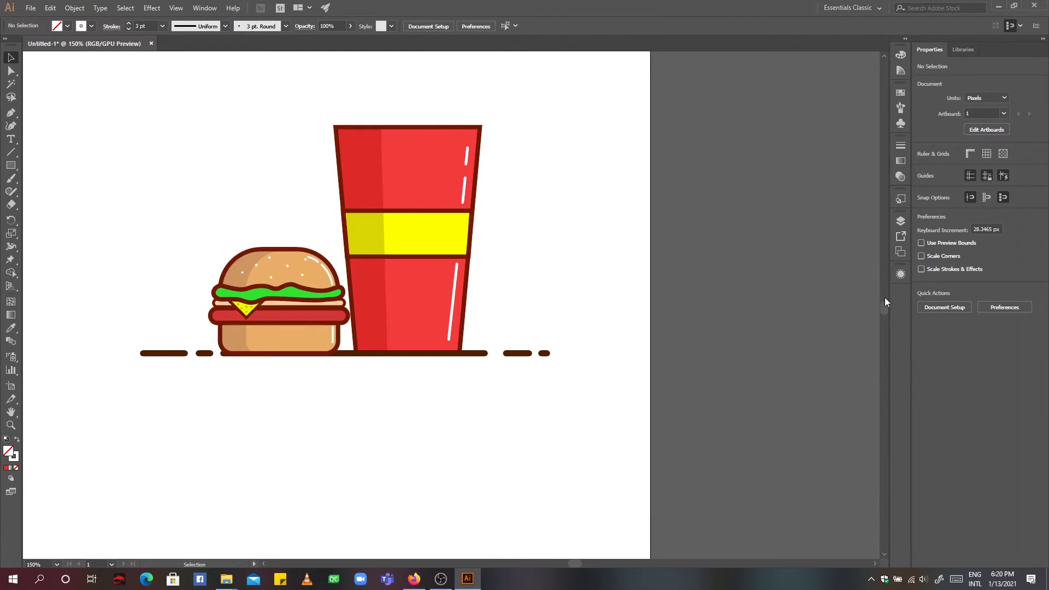
Draw a rounded-rectangle bar across the top of the cup.
{"action": "left_click", "coordinate": [797, 256]}
{"action": "left_click", "coordinate": [792, 255]}
{"action": "left_click", "coordinate": [869, 216]}
{"action": "right_click", "coordinate": [11, 165]}
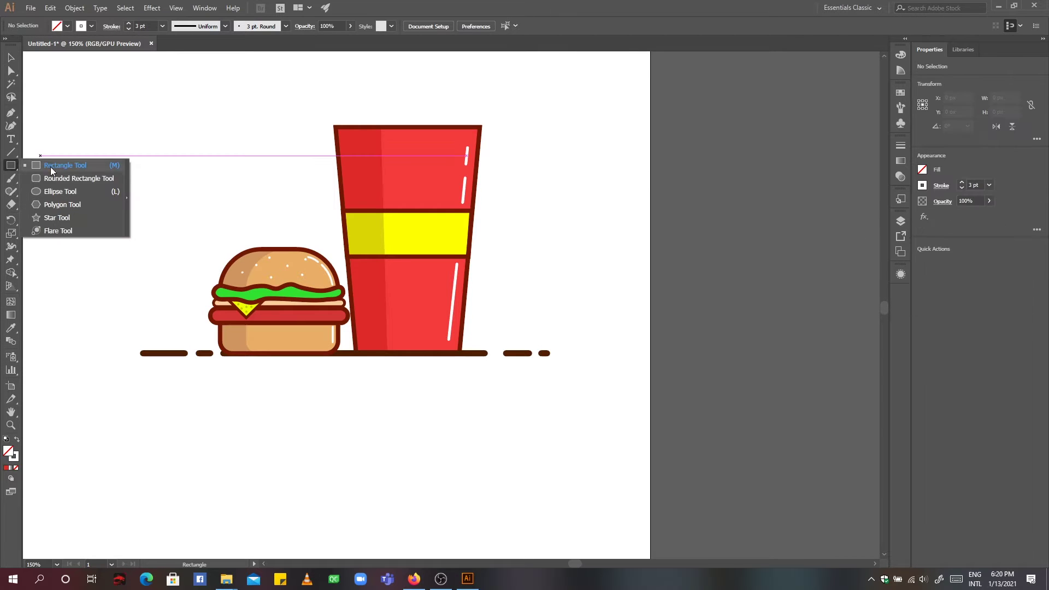
{"action": "left_click", "coordinate": [50, 166]}
{"action": "left_click_drag", "start_coordinate": [303, 102], "coordinate": [499, 127]}
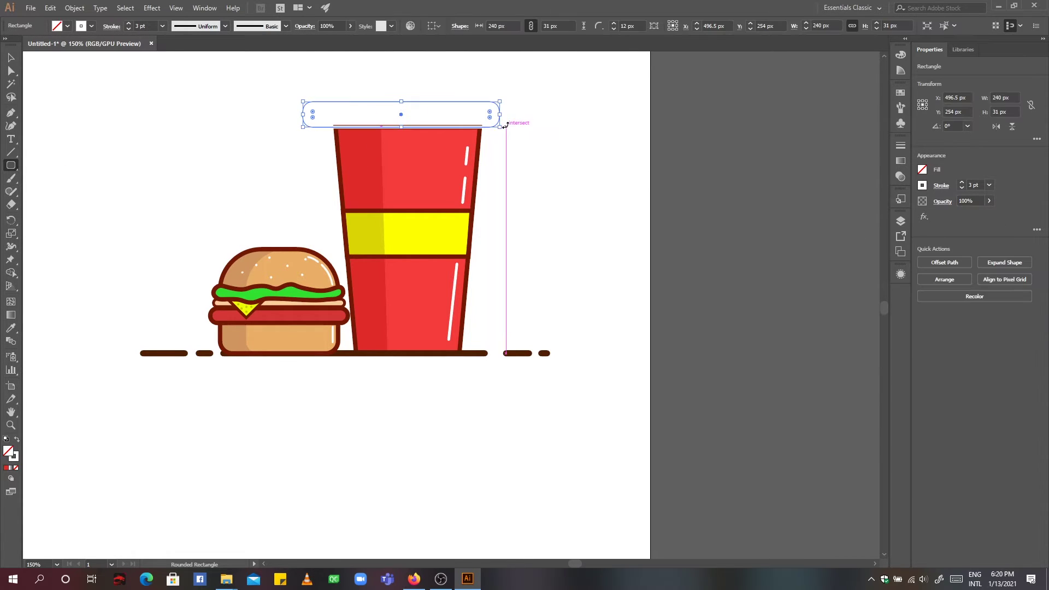
Give the rim bar the cup's dark red outline, narrow it, and fill it white.
{"action": "key", "text": "i"}
{"action": "left_click", "coordinate": [478, 157]}
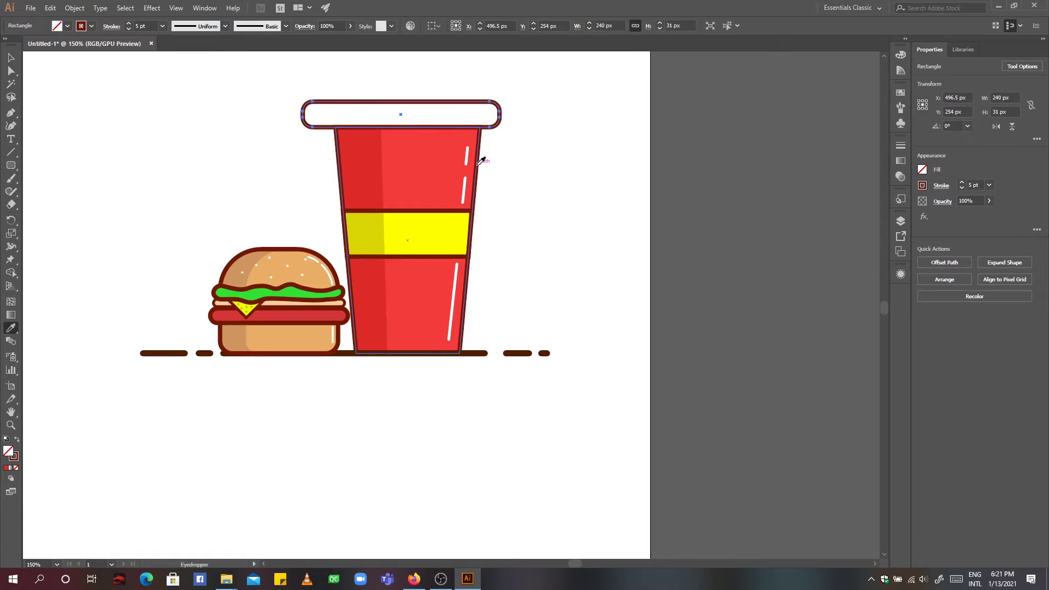
{"action": "left_click", "coordinate": [11, 57]}
{"action": "left_click_drag", "start_coordinate": [302, 114], "coordinate": [325, 114]}
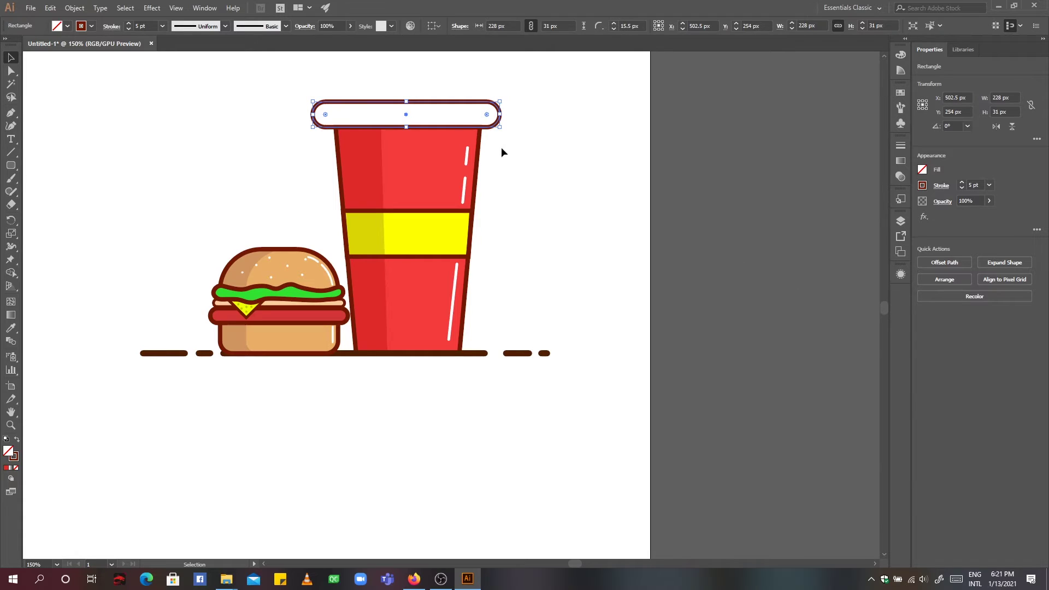
{"action": "left_click", "coordinate": [67, 26]}
{"action": "left_click", "coordinate": [20, 44]}
{"action": "left_click_drag", "start_coordinate": [438, 113], "coordinate": [436, 117]}
{"action": "left_click", "coordinate": [881, 324]}
{"action": "scroll", "coordinate": [765, 300], "scroll_direction": "up", "scroll_amount": 3}
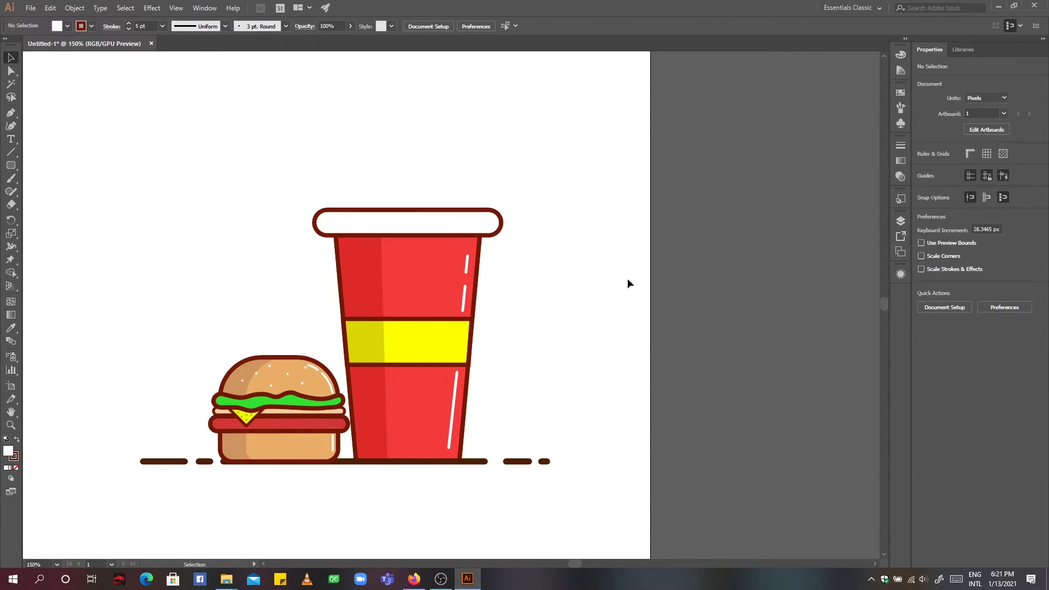
Draw a large circle over the rim for the dome lid.
{"action": "left_click", "coordinate": [10, 166]}
{"action": "left_click", "coordinate": [60, 192]}
{"action": "mouse_move", "coordinate": [335, 120]}
{"action": "left_mouse_down"}
{"action": "mouse_move", "coordinate": [465, 278]}
{"action": "mouse_move", "coordinate": [487, 272]}
{"action": "left_mouse_up"}
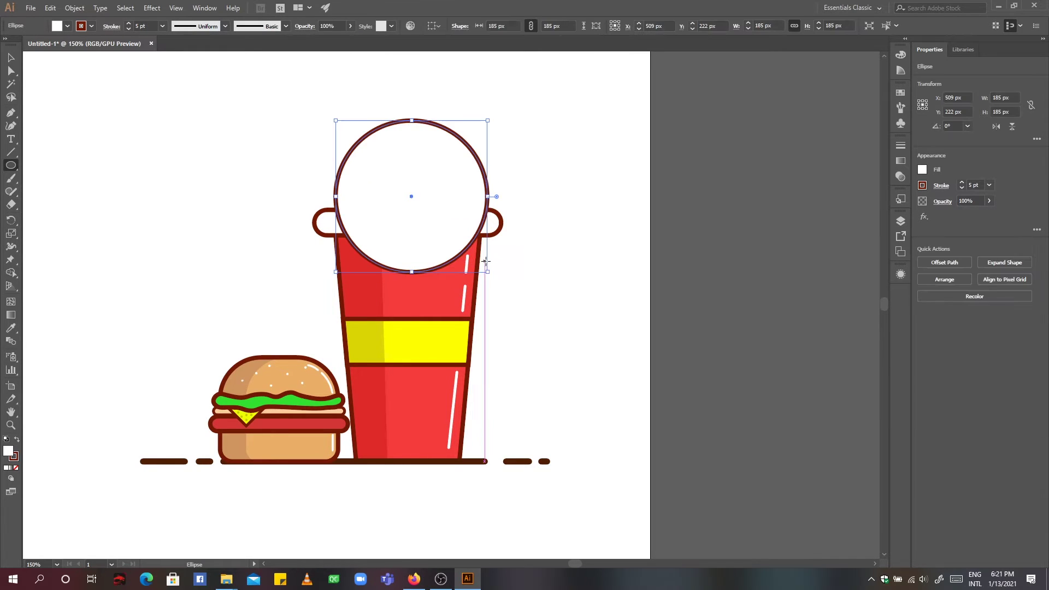
Send the dome circle behind the cup and lower it onto the rim.
{"action": "left_click", "coordinate": [900, 221]}
{"action": "left_click", "coordinate": [792, 255]}
{"action": "left_click_drag", "start_coordinate": [836, 267], "coordinate": [850, 351]}
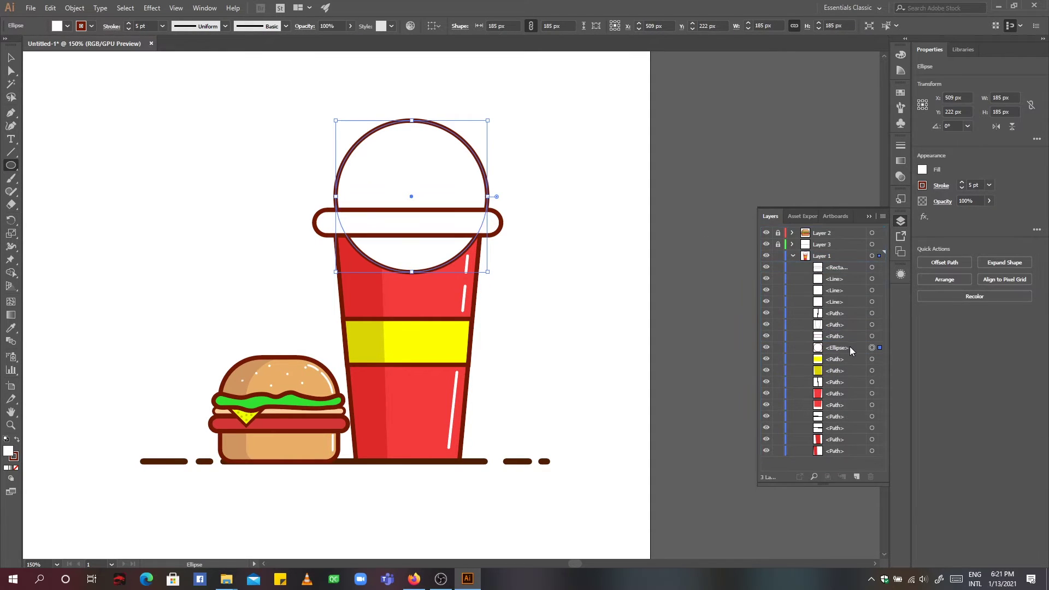
{"action": "left_click", "coordinate": [834, 347]}
{"action": "left_click_drag", "start_coordinate": [840, 457], "coordinate": [839, 459]}
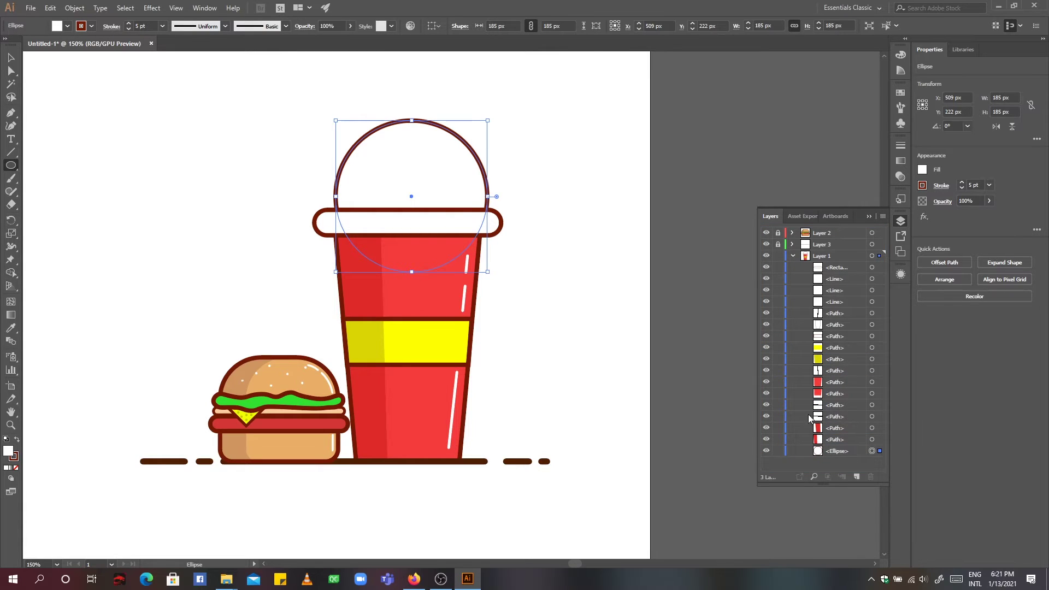
{"action": "key", "text": "v"}
{"action": "left_click_drag", "start_coordinate": [450, 140], "coordinate": [465, 149]}
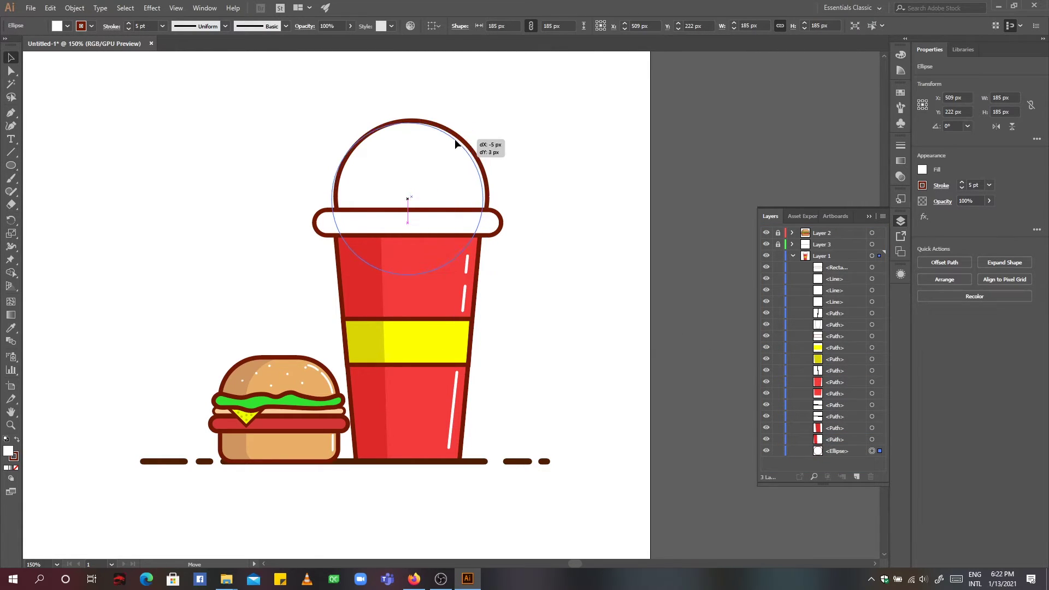
{"action": "left_click", "coordinate": [564, 201]}
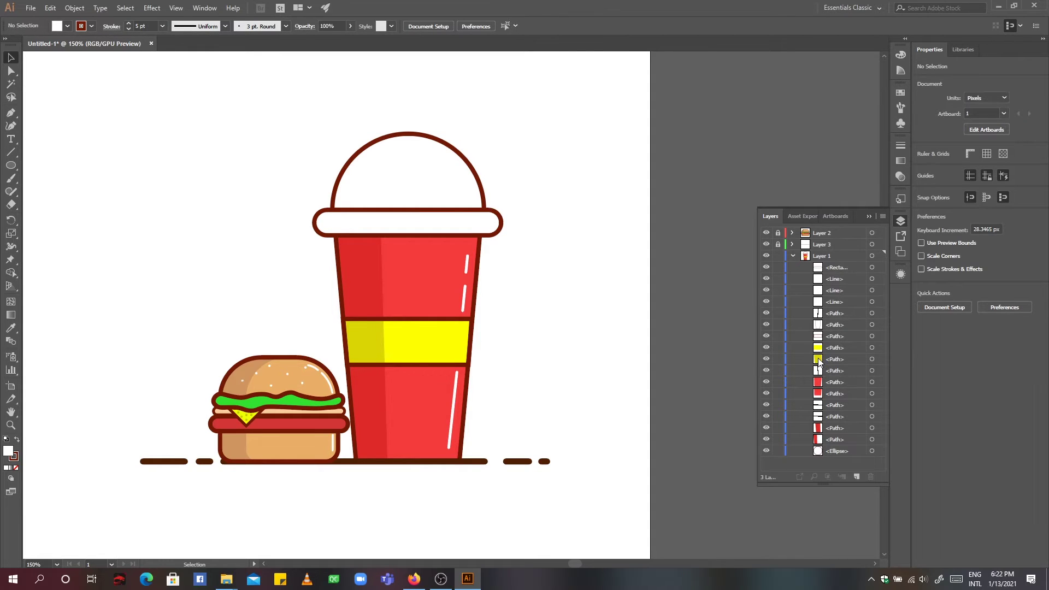
Draw a rounded-rectangle straw, send it to the back, and tilt it into the dome.
{"action": "left_click", "coordinate": [10, 165]}
{"action": "left_click", "coordinate": [55, 178]}
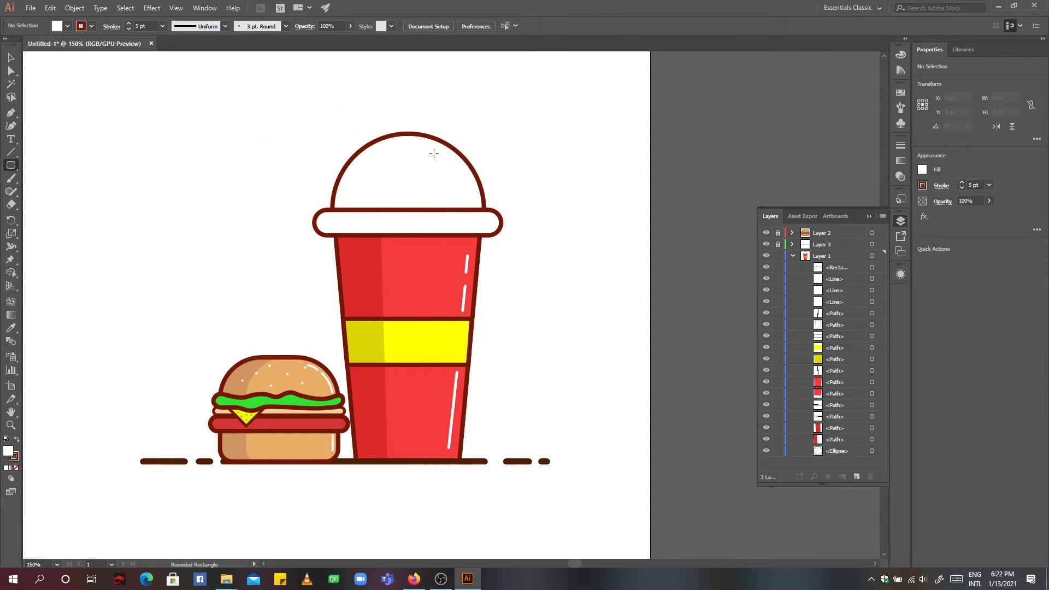
{"action": "left_click_drag", "start_coordinate": [435, 153], "coordinate": [548, 141]}
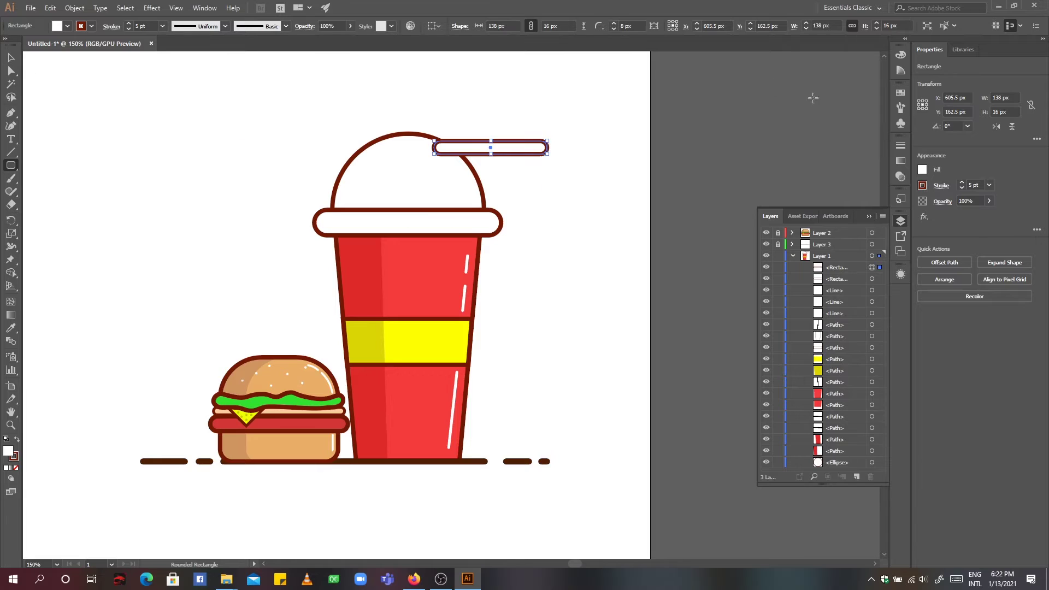
{"action": "key", "text": "ctrl+shift+bracketleft"}
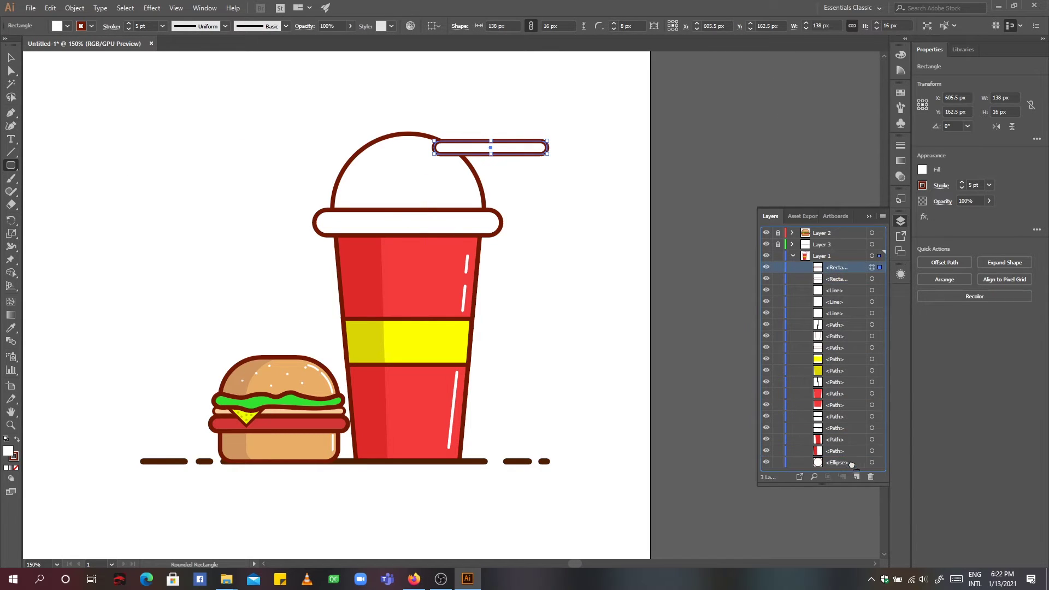
{"action": "left_click", "coordinate": [11, 58]}
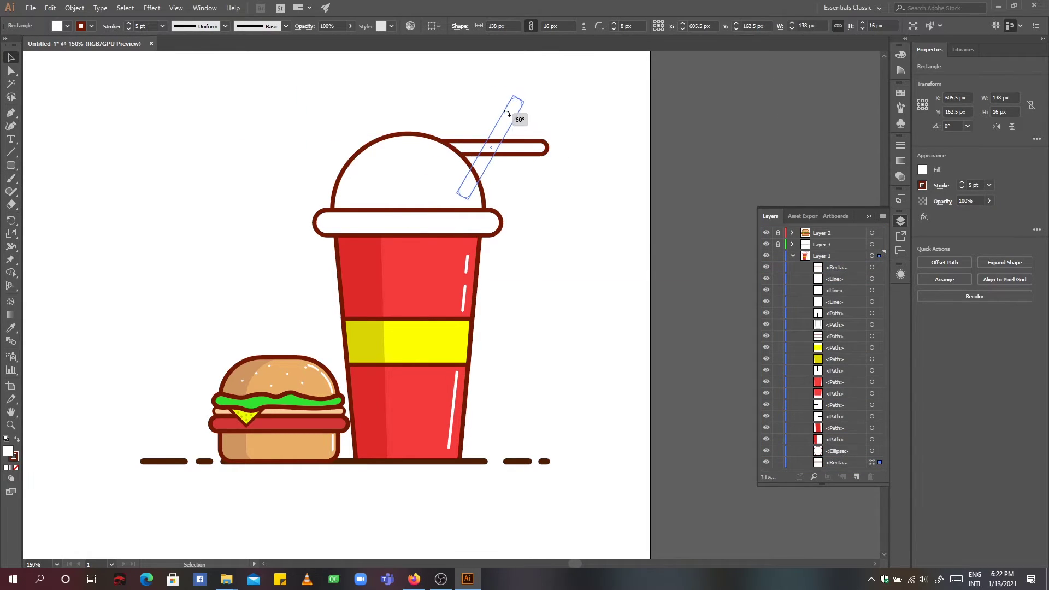
{"action": "mouse_move", "coordinate": [551, 143]}
{"action": "left_mouse_down"}
{"action": "mouse_move", "coordinate": [521, 97]}
{"action": "mouse_move", "coordinate": [475, 99]}
{"action": "left_mouse_up"}
{"action": "left_click", "coordinate": [638, 308]}
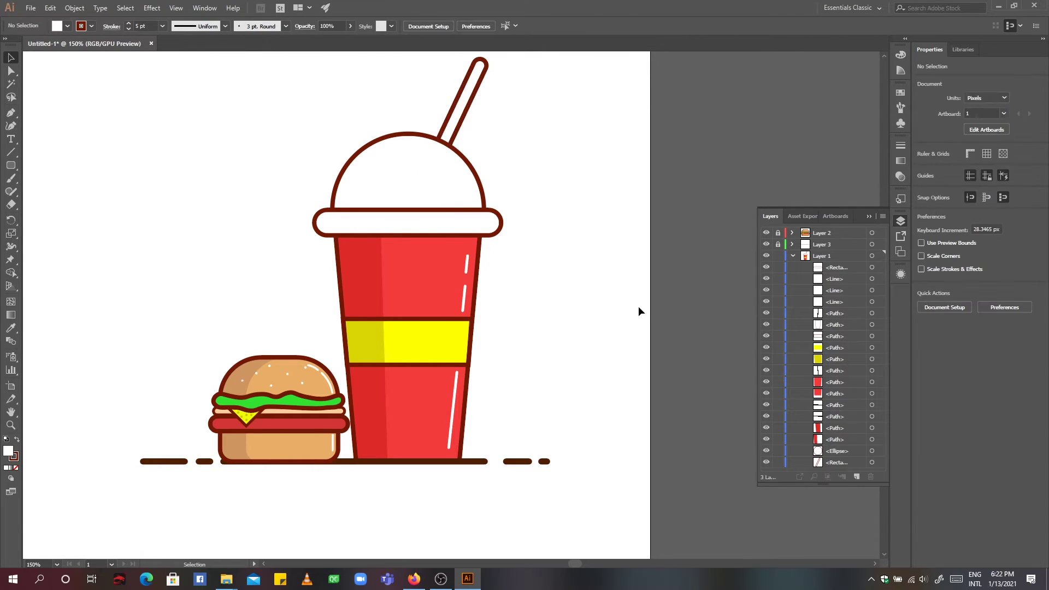
{"action": "key", "text": "ctrl+1"}
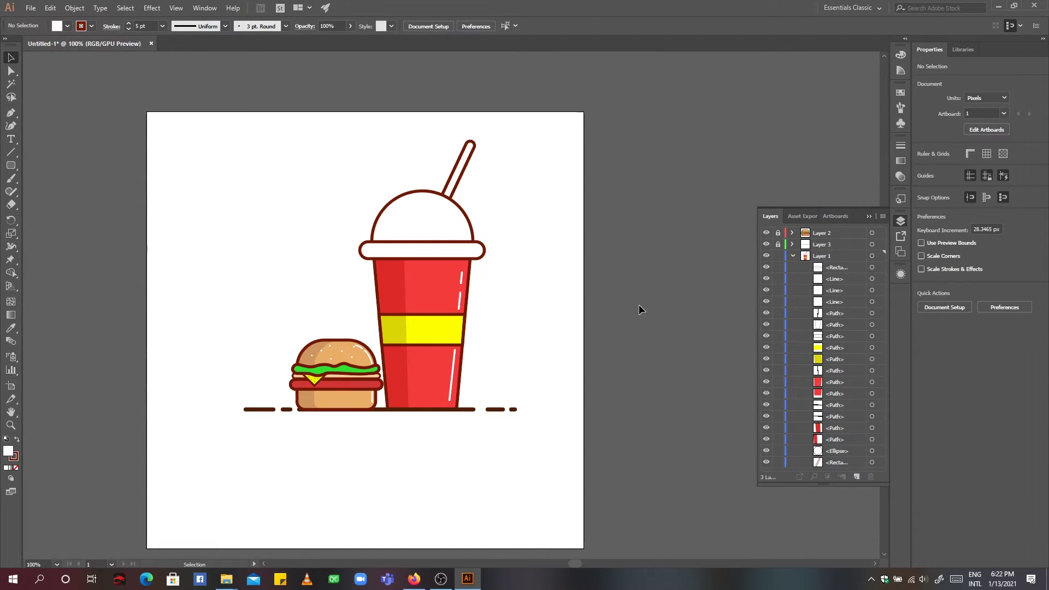
Paste a copy of the dome in front, shift it right, and remove its stroke.
{"action": "left_click", "coordinate": [467, 218]}
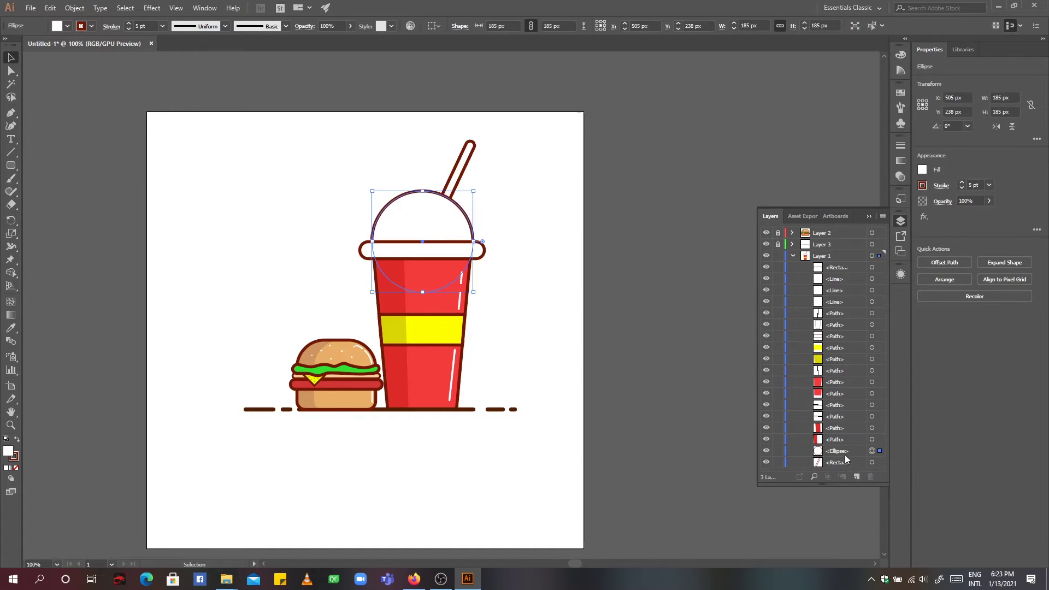
{"action": "key", "text": "ctrl+c"}
{"action": "key", "text": "ctrl+f"}
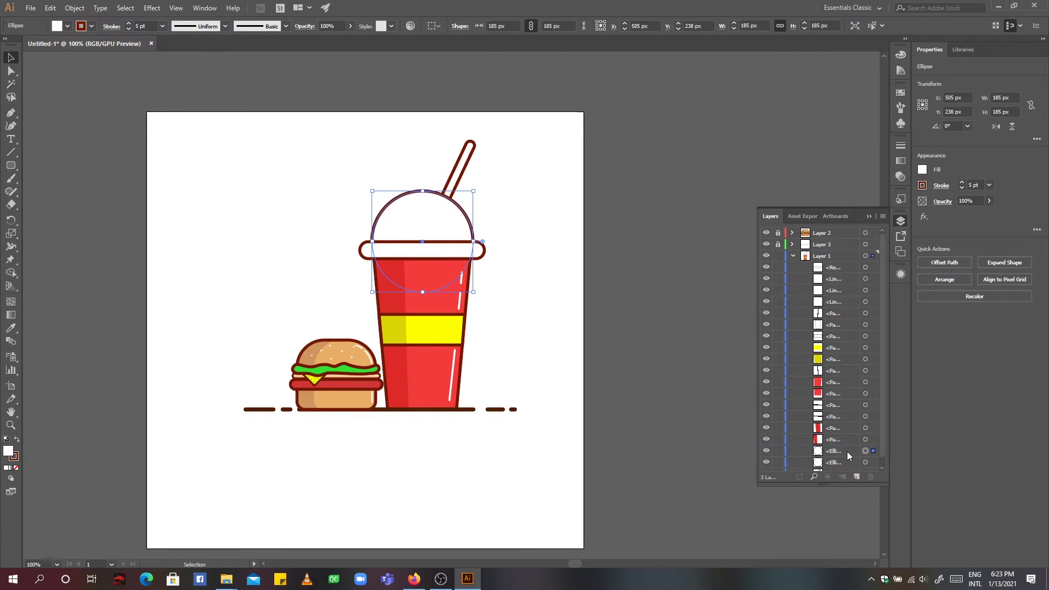
{"action": "scroll", "coordinate": [844, 454], "scroll_direction": "down", "scroll_amount": 1}
{"action": "left_click_drag", "start_coordinate": [421, 184], "coordinate": [490, 211]}
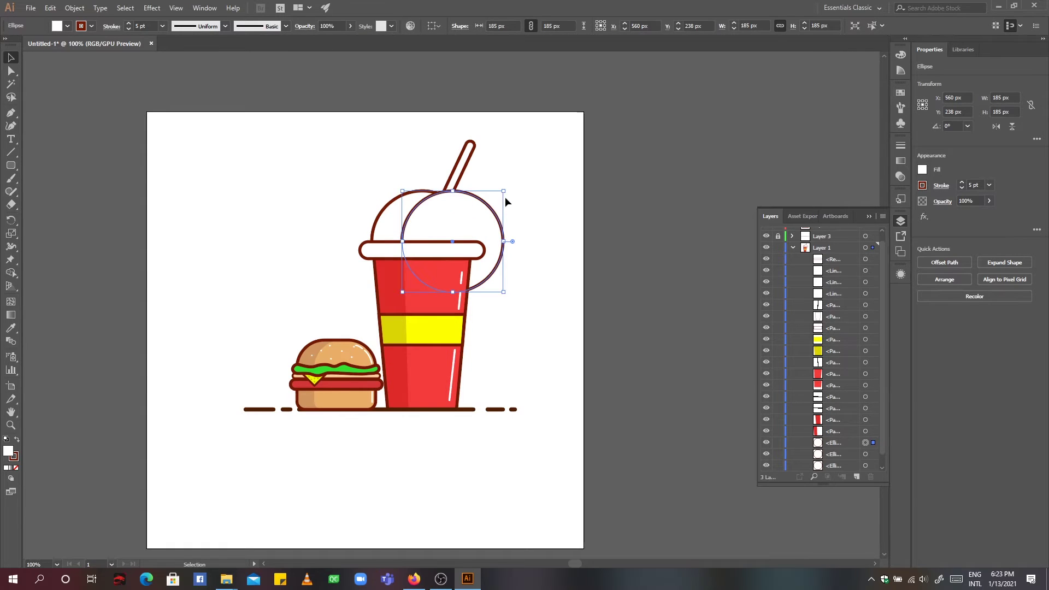
{"action": "left_click", "coordinate": [91, 25]}
{"action": "left_click", "coordinate": [7, 44]}
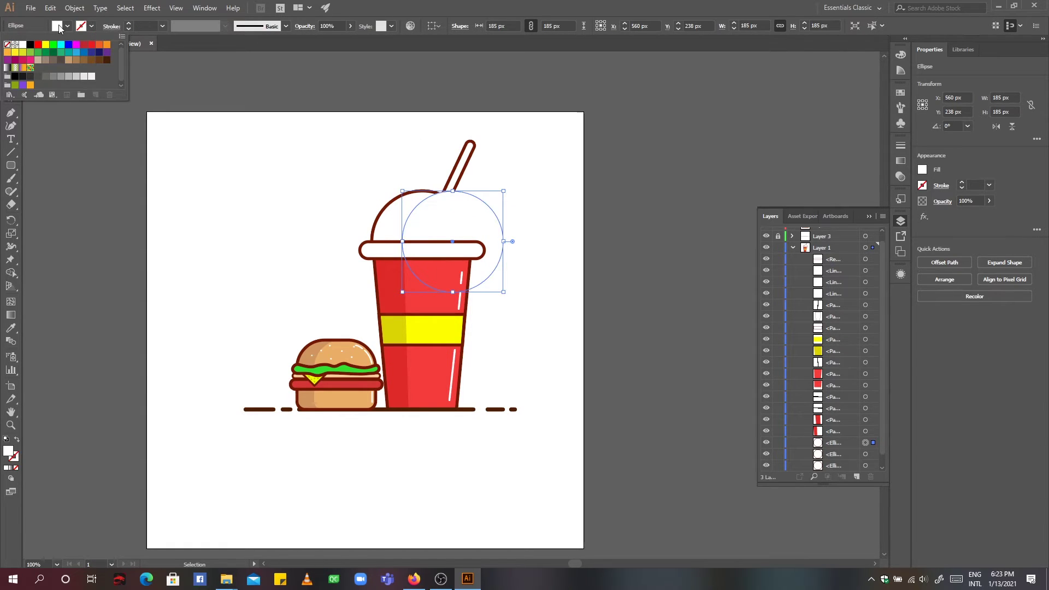
{"action": "left_click", "coordinate": [7, 44]}
{"action": "key", "text": "ctrl+z"}
{"action": "key", "text": "ctrl+z"}
{"action": "key", "text": "ctrl+z"}
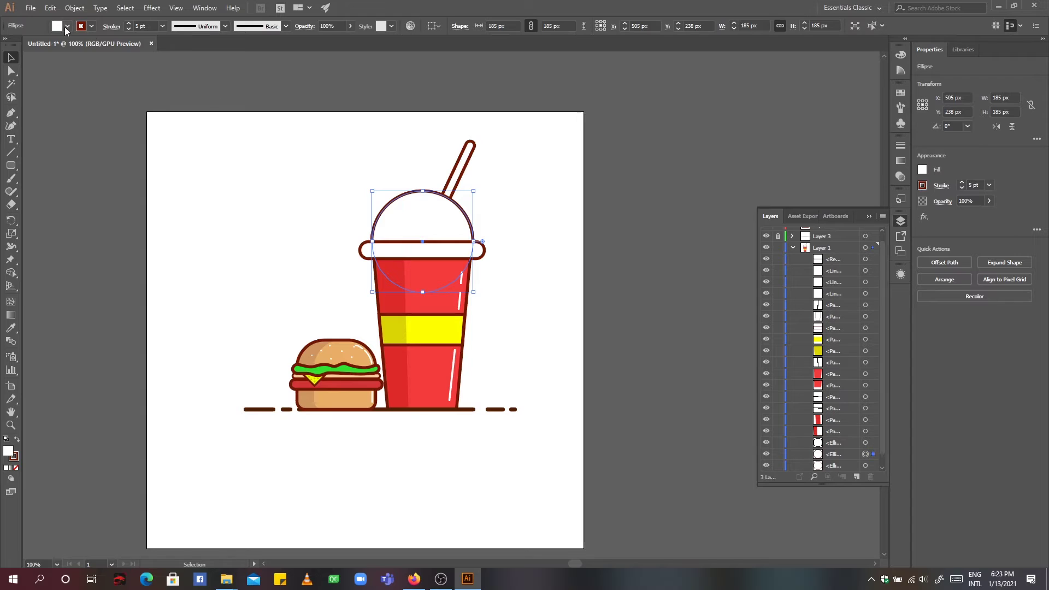
Divide the two overlapping dome circles with Pathfinder and ungroup the pieces.
{"action": "left_click", "coordinate": [67, 26]}
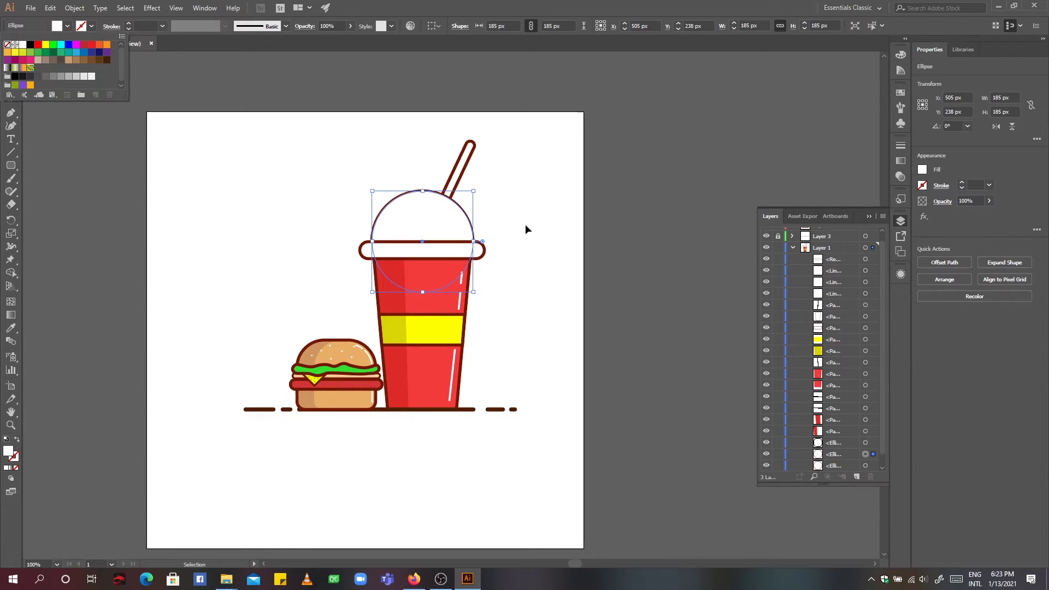
{"action": "key", "text": "Escape"}
{"action": "key", "text": "ctrl+shift+z"}
{"action": "key", "text": "ctrl+shift+z"}
{"action": "key", "text": "ctrl+shift+z"}
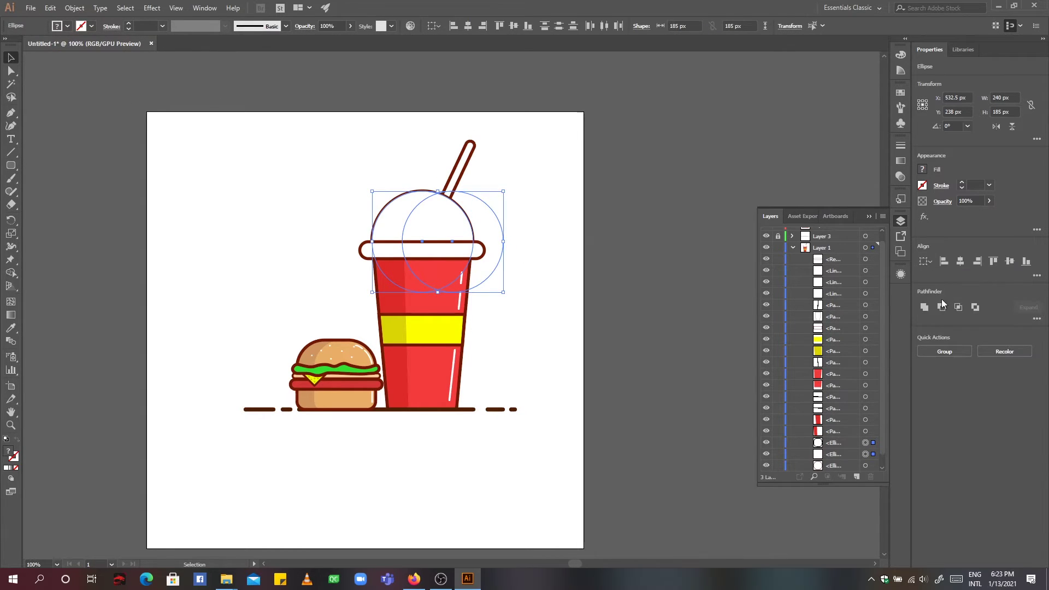
{"action": "left_click", "coordinate": [1036, 319]}
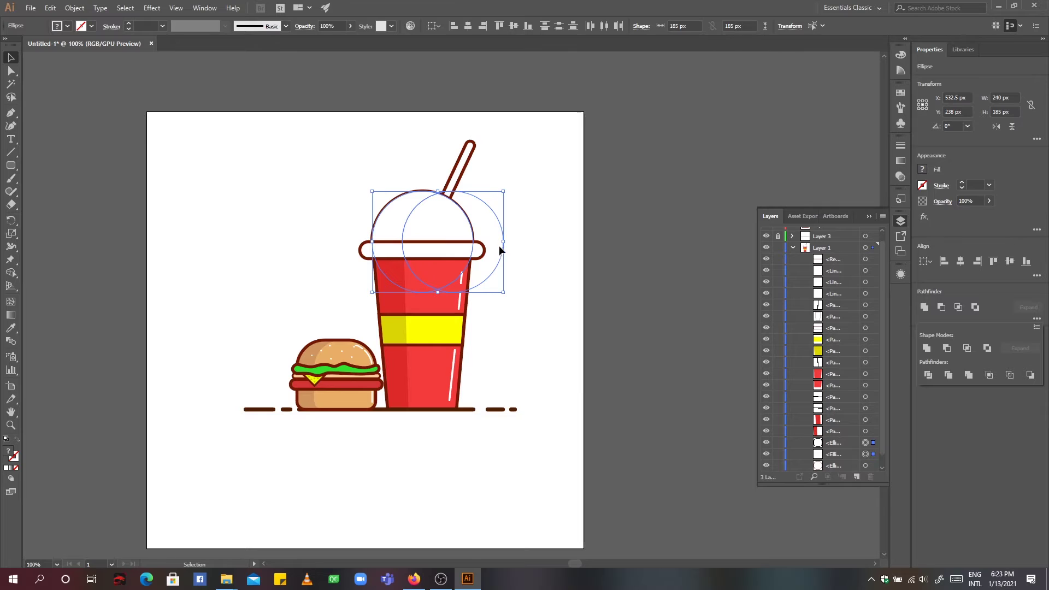
{"action": "key", "text": "ctrl+g"}
{"action": "key", "text": "ctrl+shift+g"}
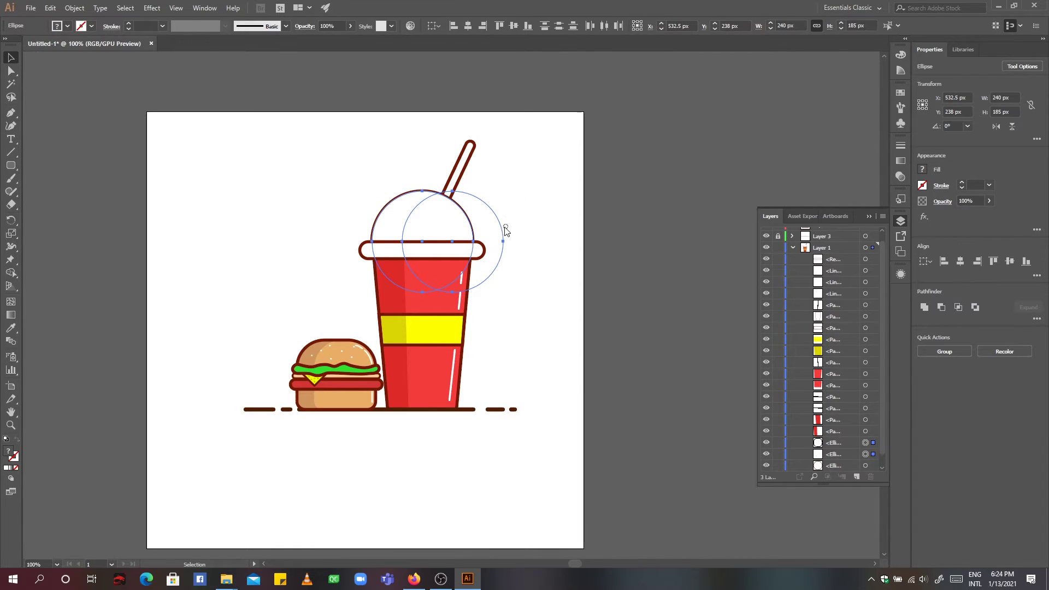
{"action": "right_click", "coordinate": [505, 231]}
{"action": "left_click", "coordinate": [529, 295]}
{"action": "right_click", "coordinate": [507, 237]}
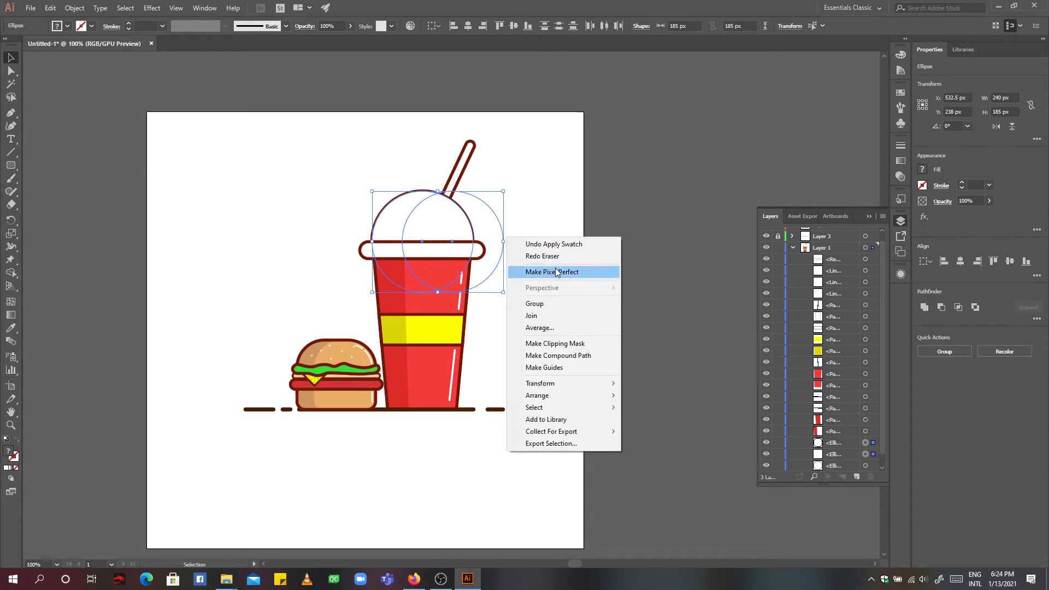
{"action": "left_click", "coordinate": [1036, 319]}
{"action": "right_click", "coordinate": [512, 262]}
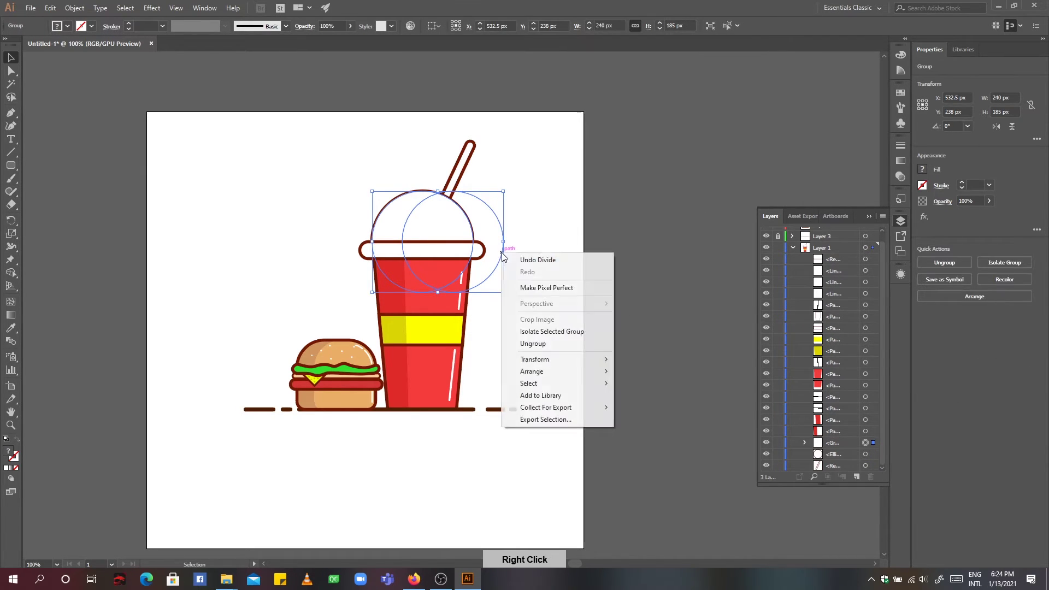
{"action": "left_click", "coordinate": [537, 303]}
{"action": "left_click", "coordinate": [524, 256]}
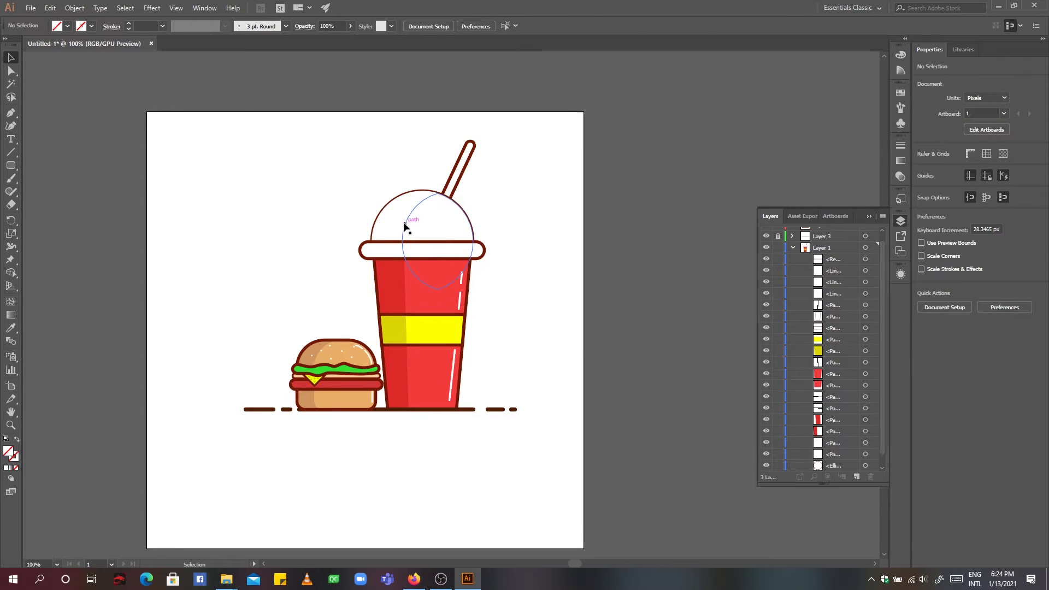
Fill the dome's left crescent light grey e6e6e6 and raise the white dome circle above it.
{"action": "left_click", "coordinate": [410, 227]}
{"action": "left_click", "coordinate": [377, 220]}
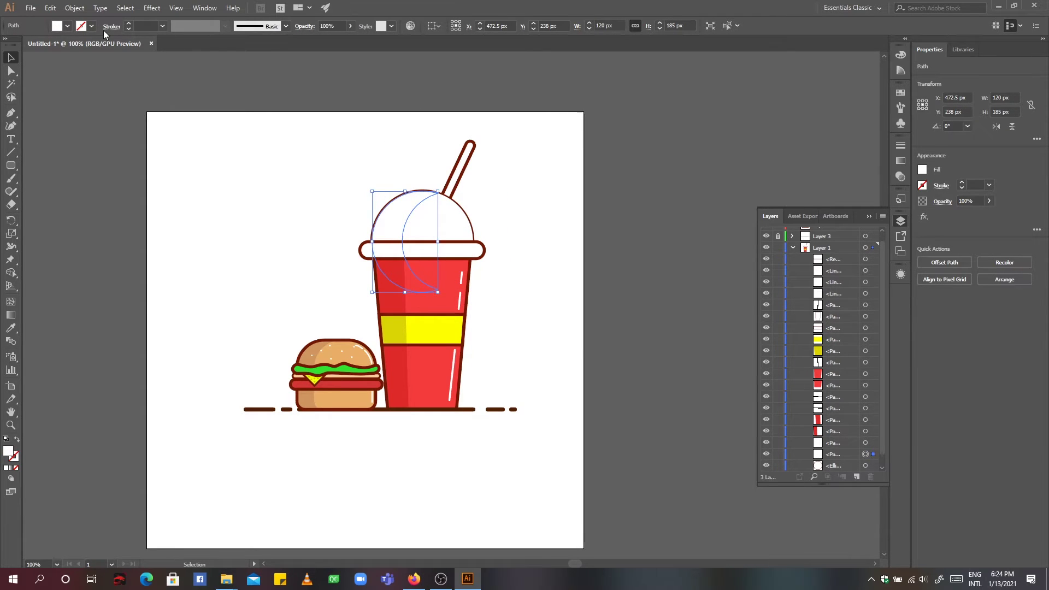
{"action": "double_click", "coordinate": [8, 451]}
{"action": "type", "text": "e6e6e6"}
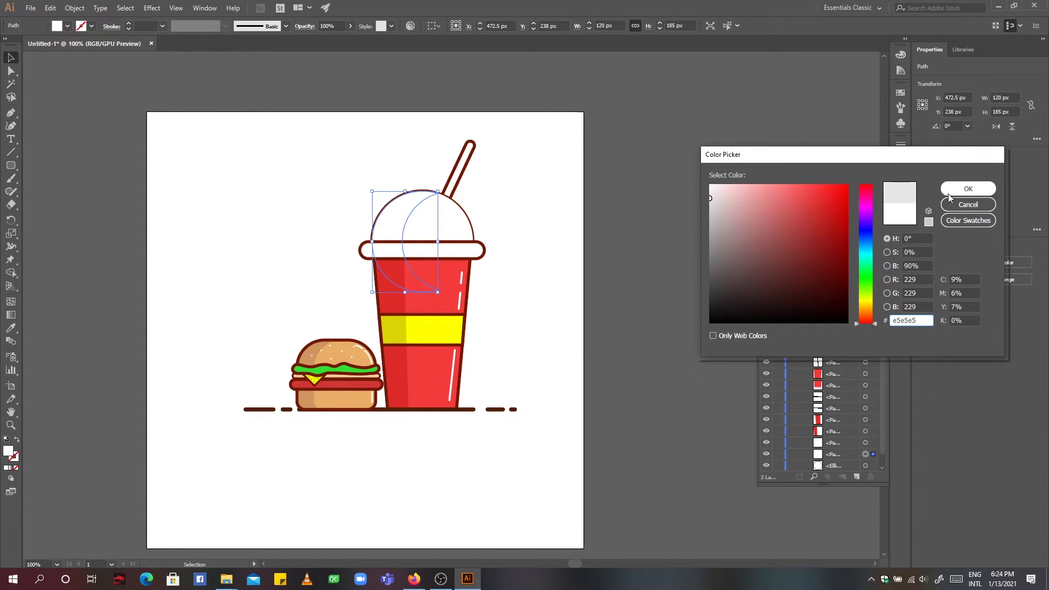
{"action": "key", "text": "Return"}
{"action": "left_click", "coordinate": [544, 222]}
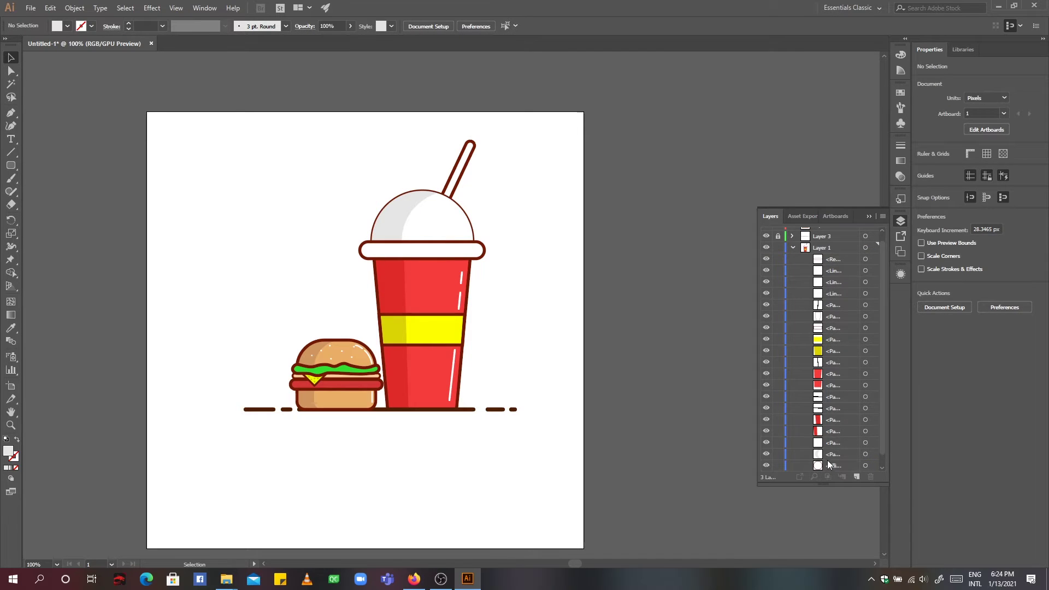
{"action": "left_click_drag", "start_coordinate": [832, 466], "coordinate": [838, 436]}
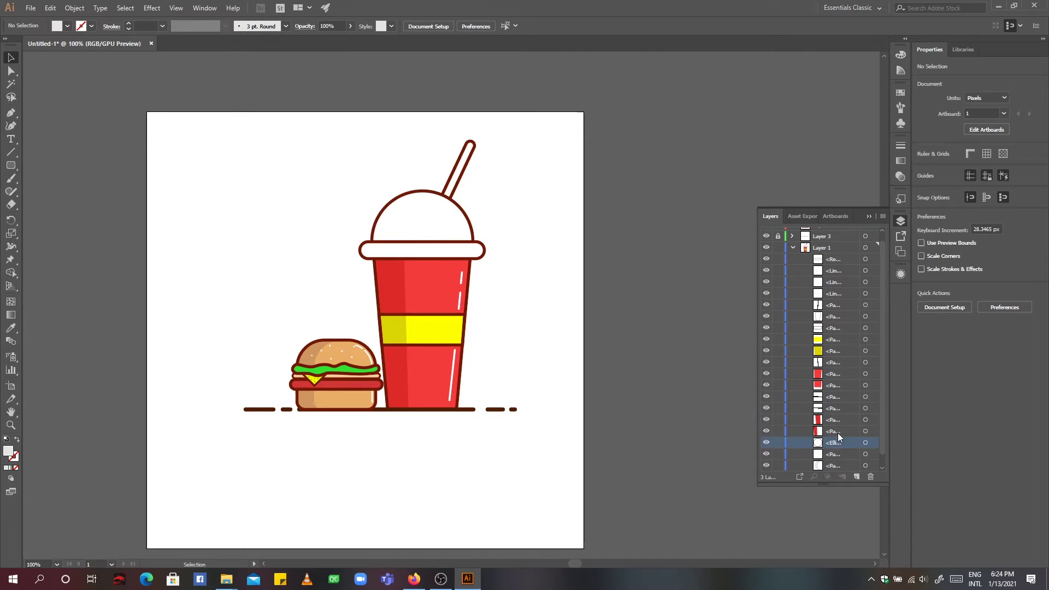
Remove the fill from the white dome circle.
{"action": "left_click", "coordinate": [872, 443]}
{"action": "left_click", "coordinate": [68, 27]}
{"action": "left_click", "coordinate": [11, 50]}
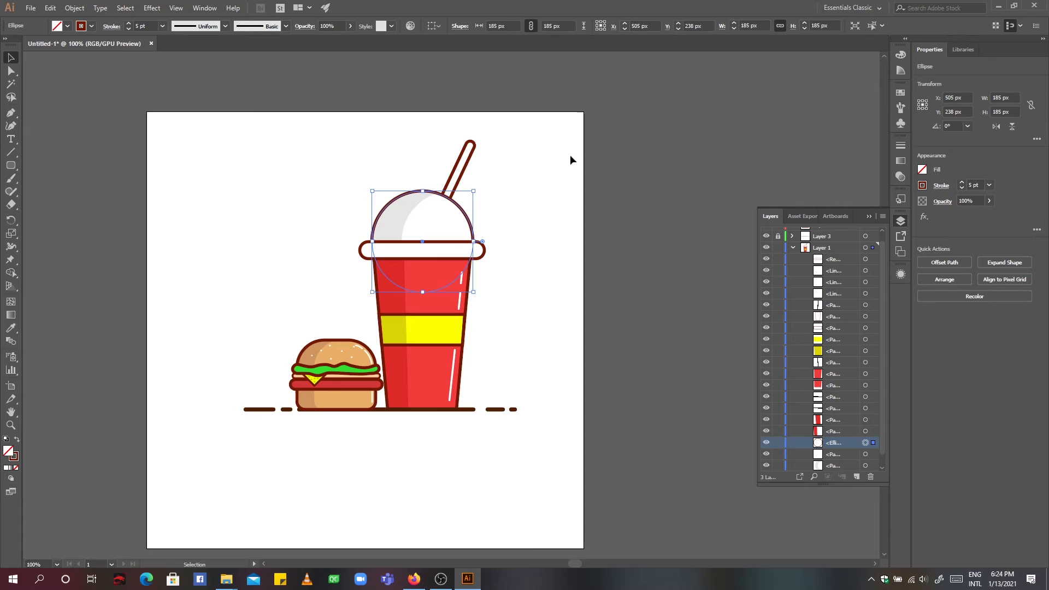
{"action": "left_click", "coordinate": [519, 255]}
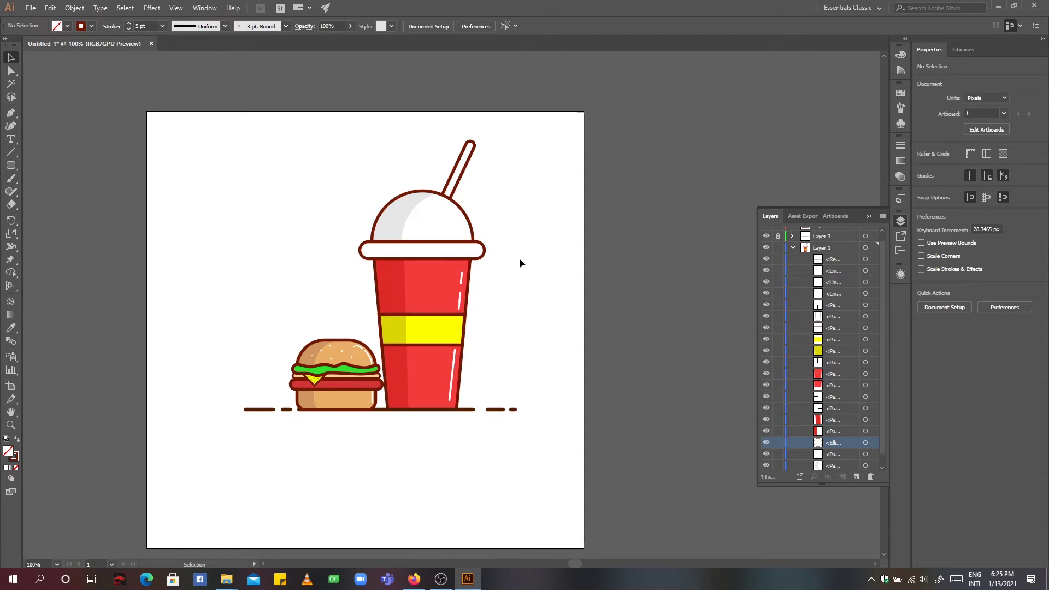
Thicken the cup outline to 6 pt, and thicken the lid rim and dome outlines too.
{"action": "left_click", "coordinate": [461, 362]}
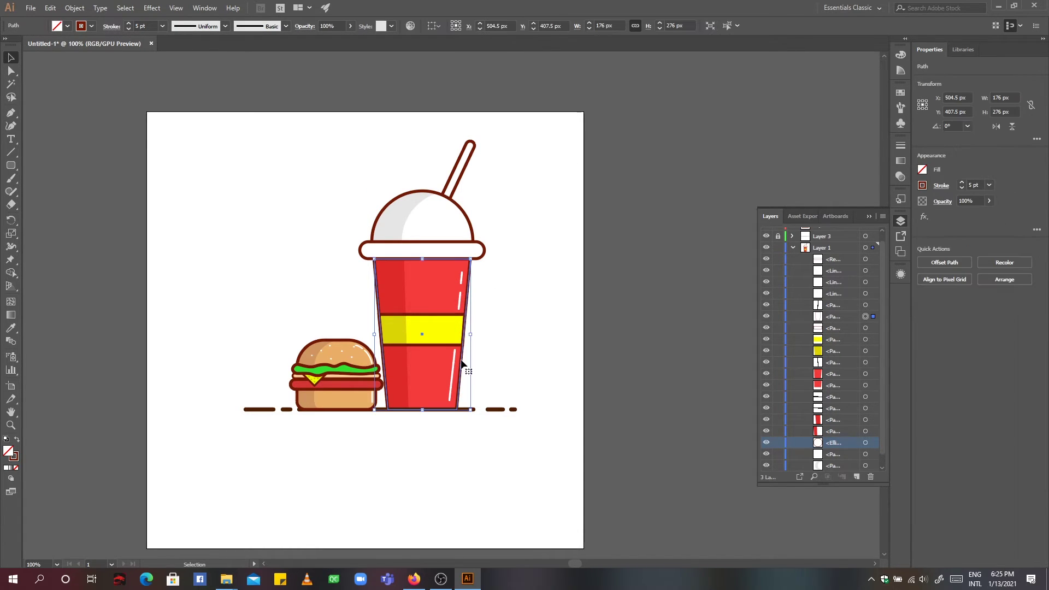
{"action": "left_click", "coordinate": [162, 26]}
{"action": "left_click", "coordinate": [192, 137]}
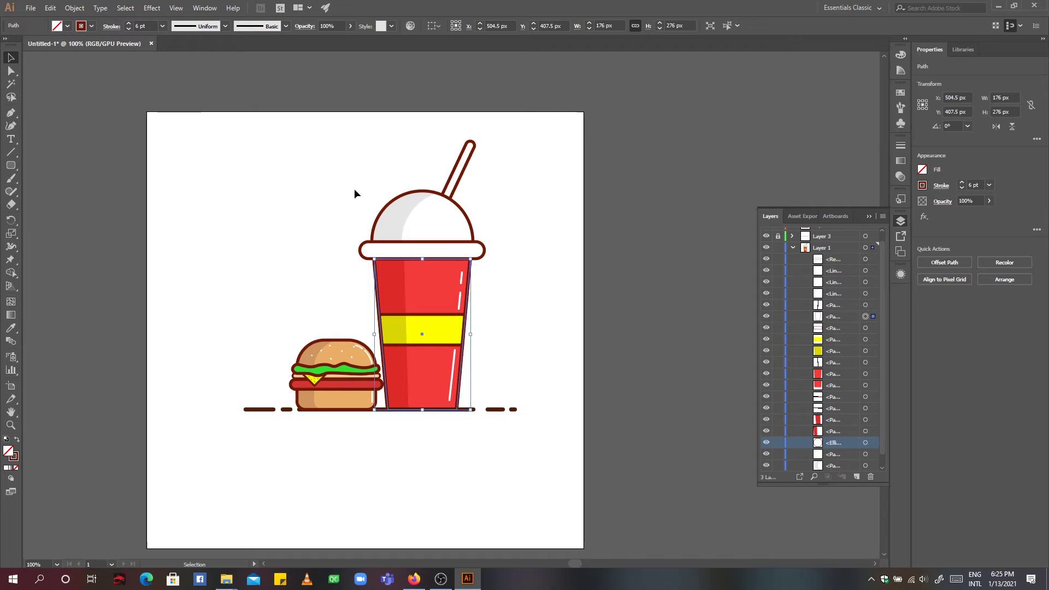
{"action": "left_click", "coordinate": [498, 288]}
{"action": "left_click", "coordinate": [481, 253]}
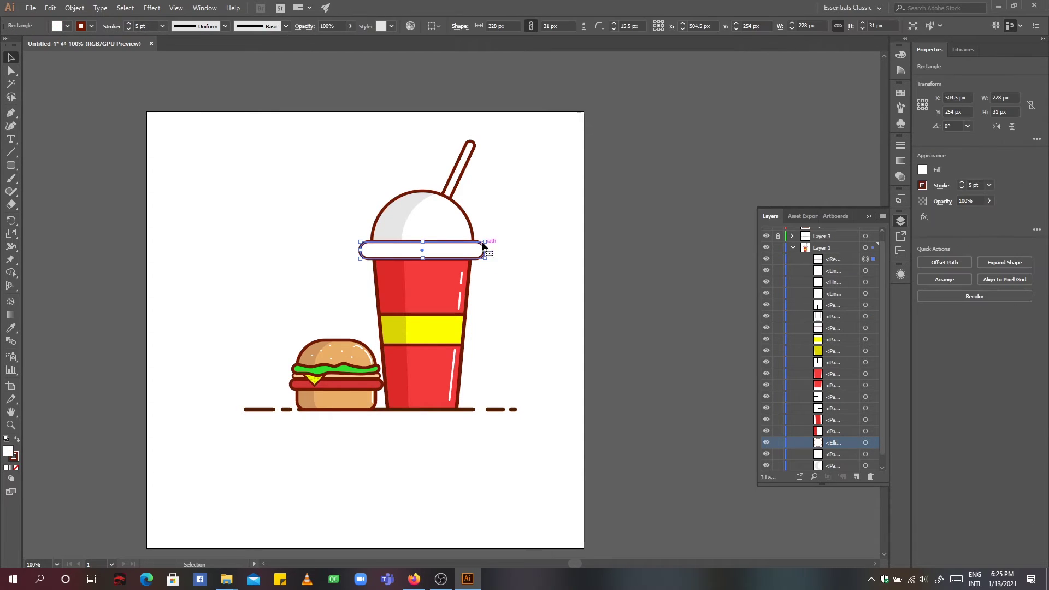
{"action": "left_click", "coordinate": [468, 219], "text": "shift"}
{"action": "left_click", "coordinate": [162, 26]}
{"action": "left_click", "coordinate": [191, 136]}
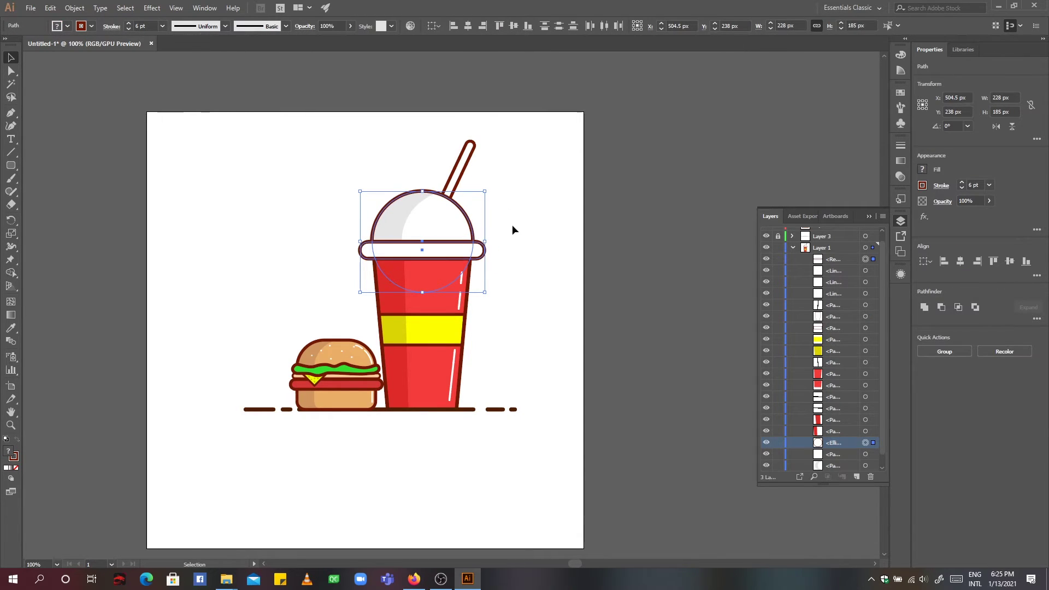
{"action": "left_click", "coordinate": [515, 227]}
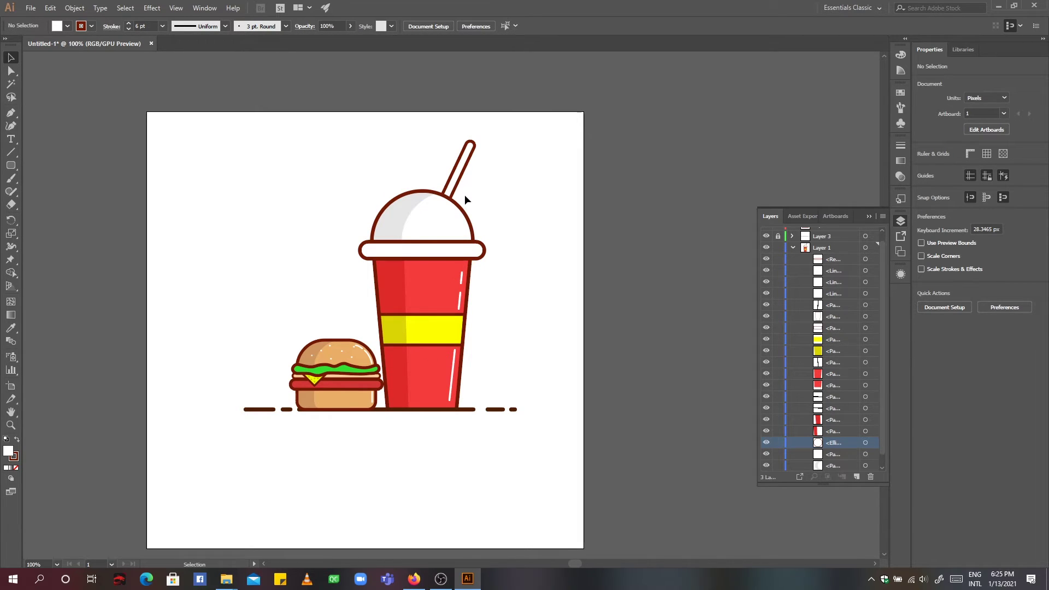
Duplicate the white lid rim rectangle and strip the copy's fill and outline.
{"action": "left_click", "coordinate": [479, 246]}
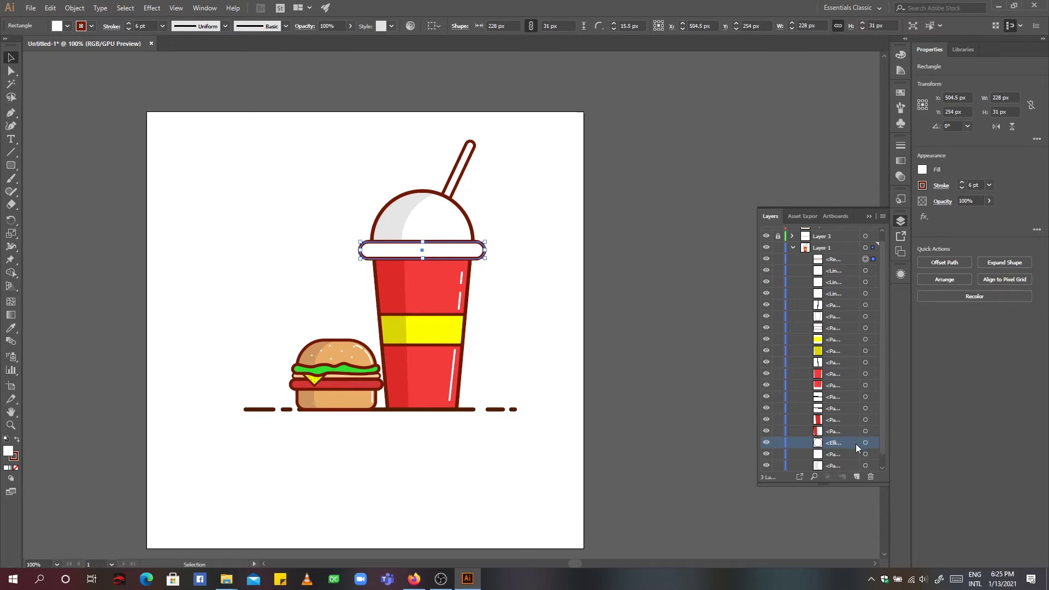
{"action": "left_click_drag", "start_coordinate": [849, 257], "coordinate": [858, 477]}
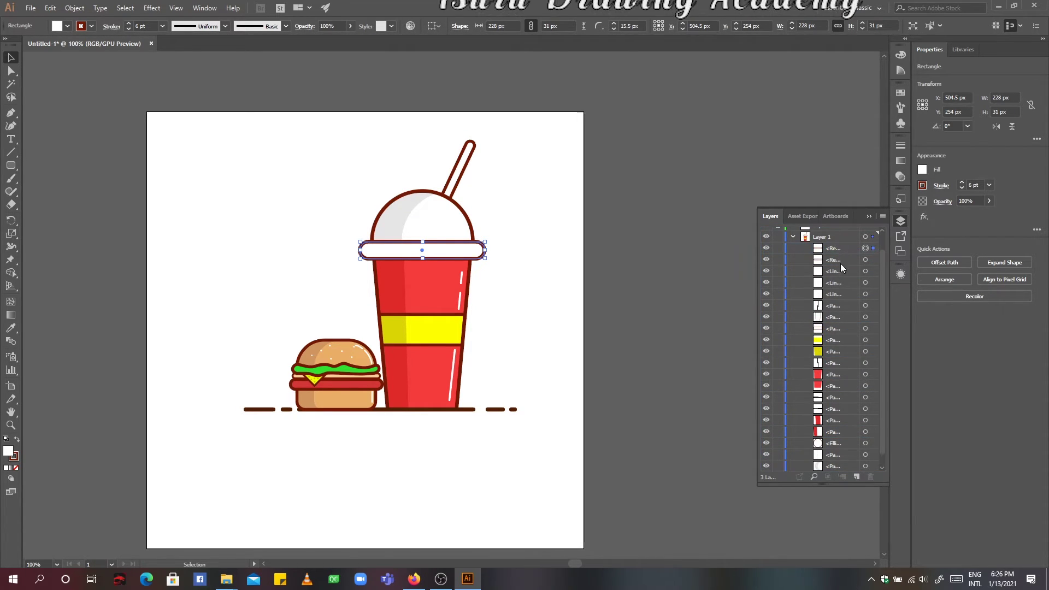
{"action": "left_click", "coordinate": [92, 26]}
{"action": "left_click", "coordinate": [92, 26]}
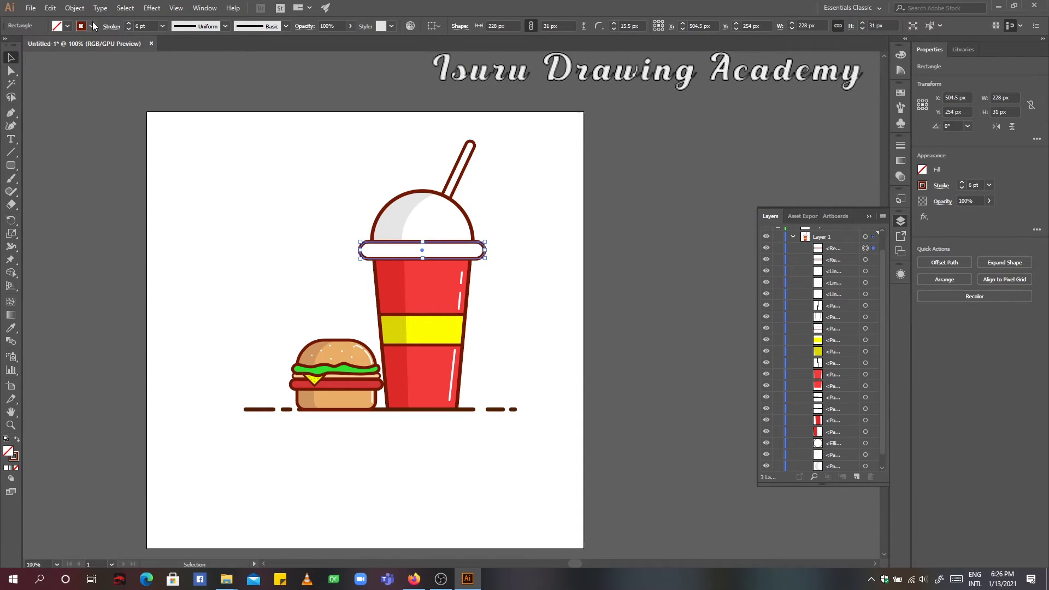
{"action": "left_click", "coordinate": [11, 48]}
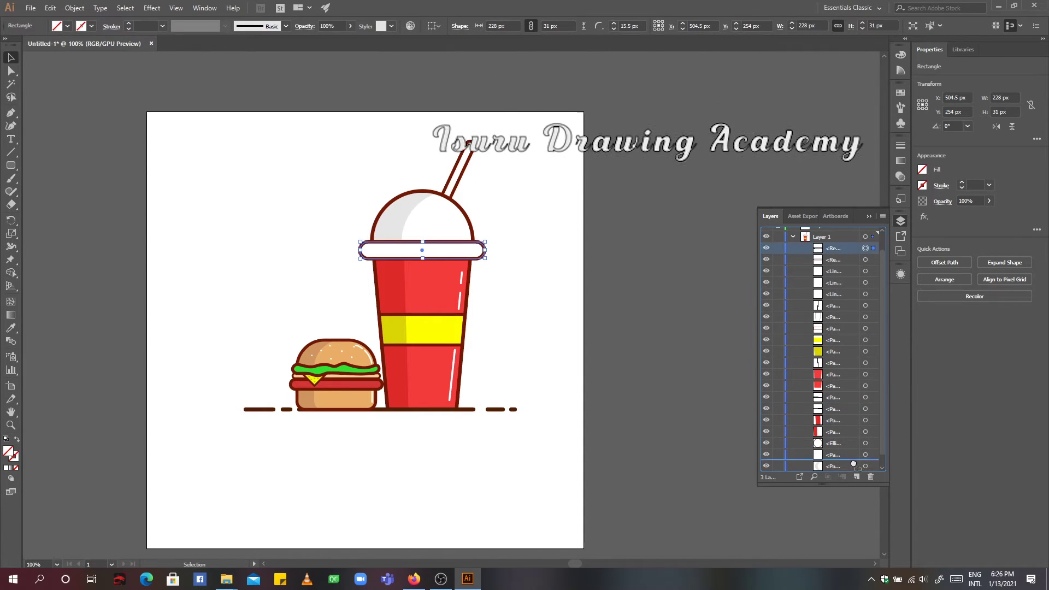
Offset the rim copy to the right and Divide the rim where the copy overlaps.
{"action": "left_click_drag", "start_coordinate": [467, 247], "coordinate": [501, 243]}
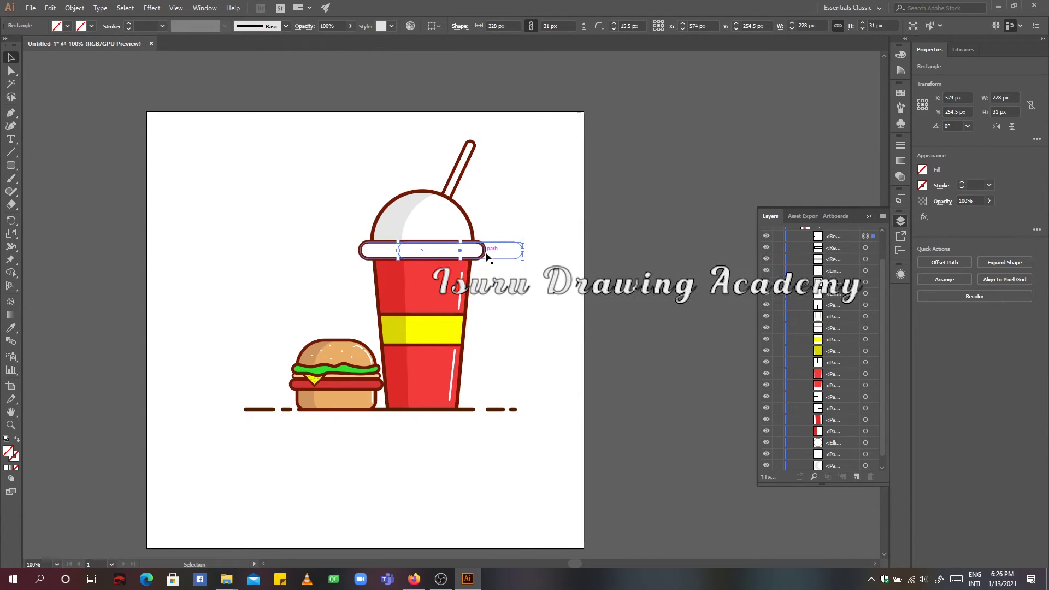
{"action": "left_click_drag", "start_coordinate": [500, 239], "coordinate": [500, 240]}
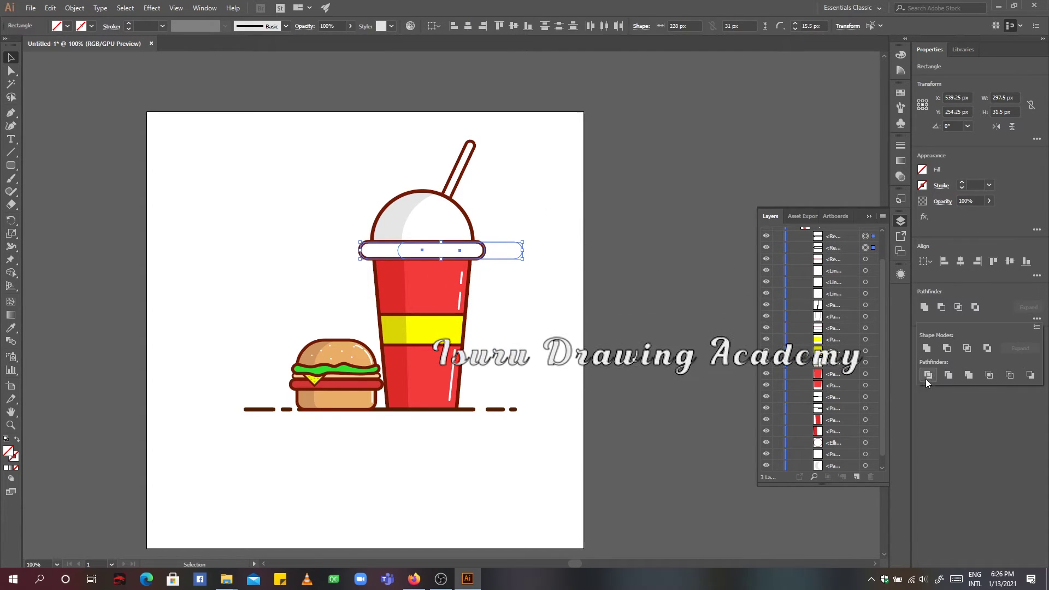
{"action": "right_click", "coordinate": [486, 251]}
{"action": "left_click", "coordinate": [511, 260]}
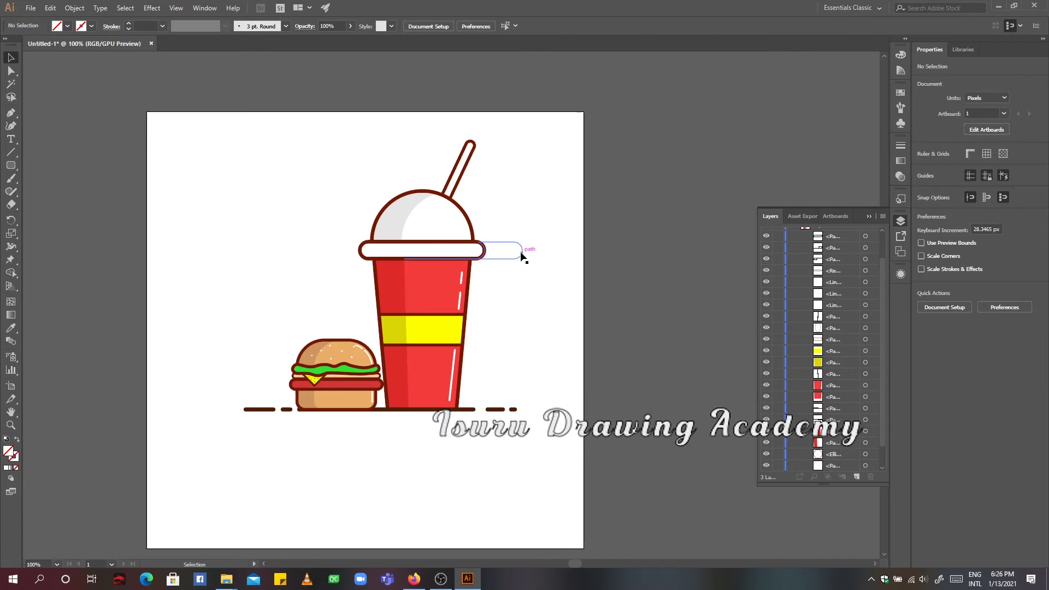
{"action": "left_click", "coordinate": [395, 245]}
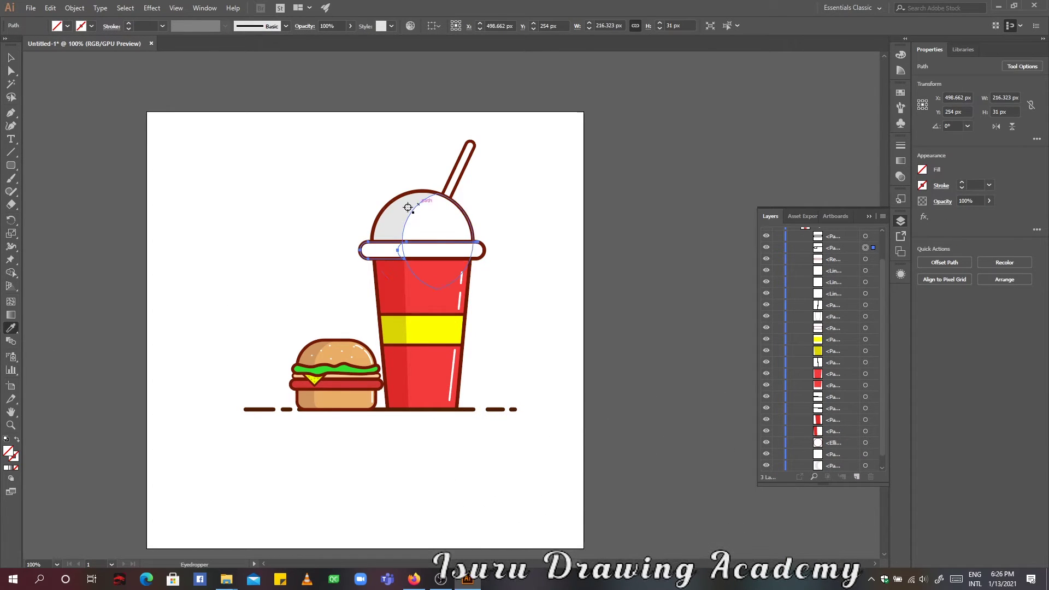
{"action": "left_click", "coordinate": [493, 246]}
Give the rim piece a thin black outline, bring the outlined rectangle to the top, and remove its fill.
{"action": "left_click", "coordinate": [481, 250]}
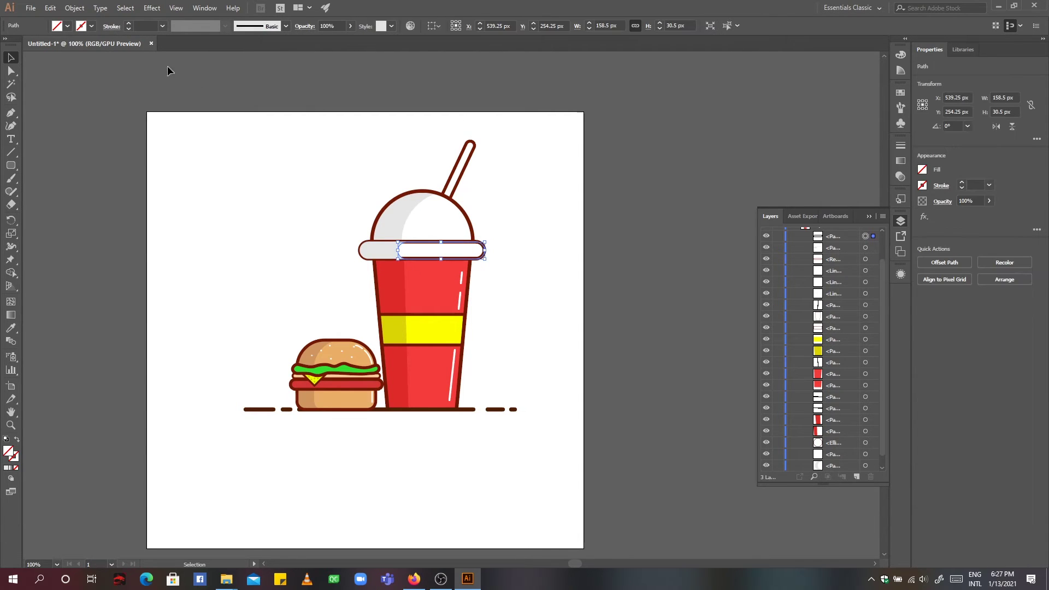
{"action": "left_click", "coordinate": [91, 25]}
{"action": "left_click", "coordinate": [30, 44]}
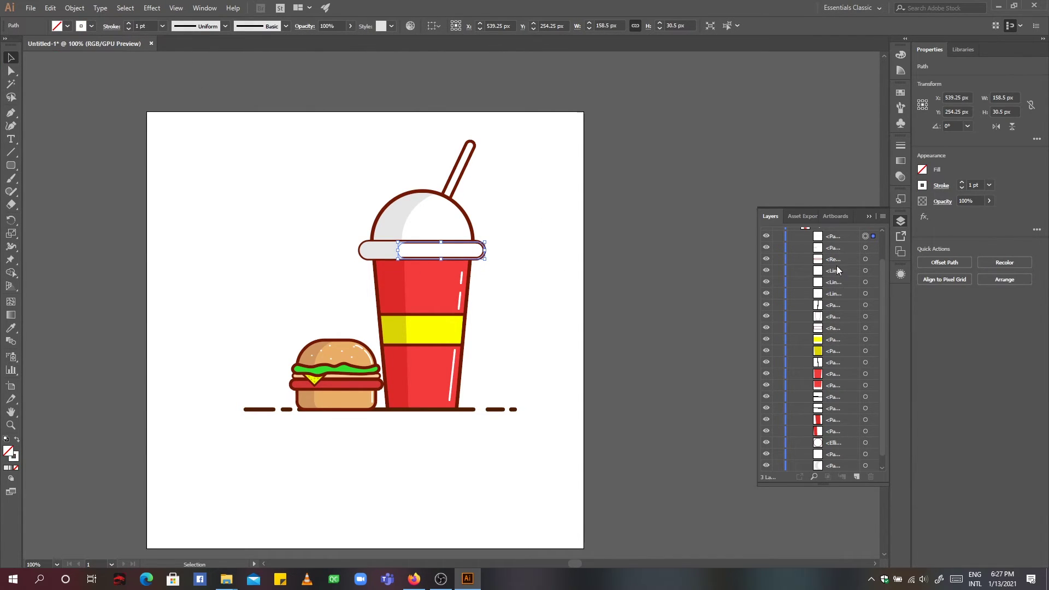
{"action": "left_click_drag", "start_coordinate": [836, 260], "coordinate": [836, 234]}
{"action": "left_click", "coordinate": [543, 270]}
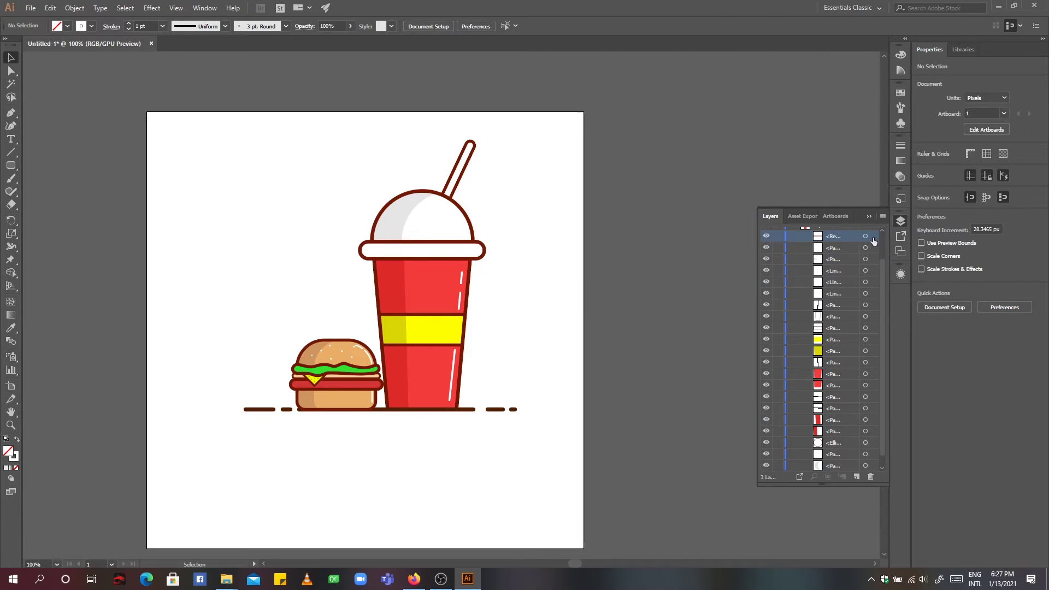
{"action": "left_click", "coordinate": [872, 239]}
{"action": "left_click", "coordinate": [67, 25]}
{"action": "left_click", "coordinate": [9, 46]}
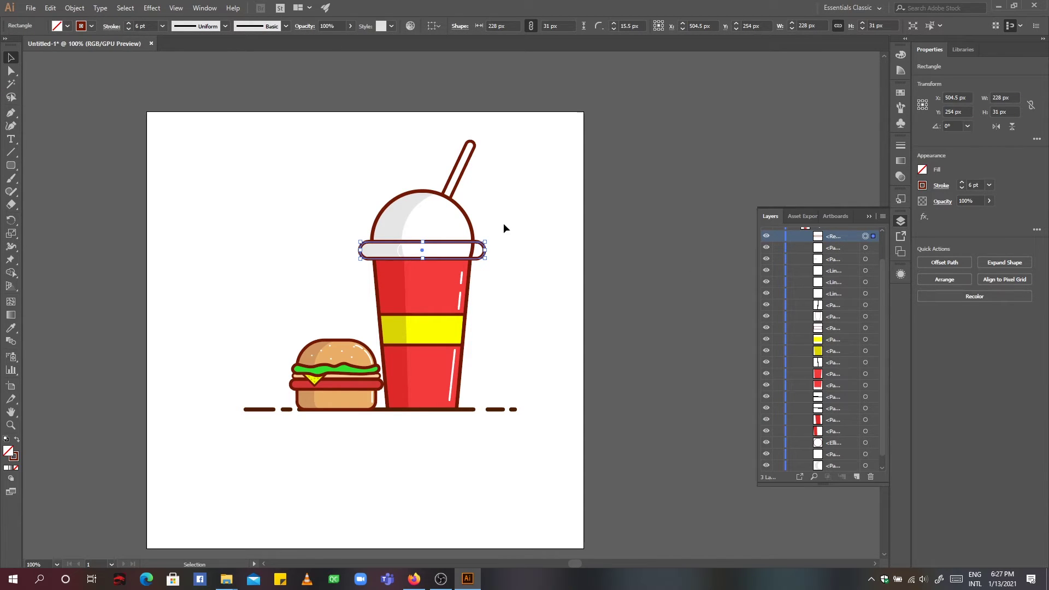
Swap the fill and outline colours of the inner rim path to shade it.
{"action": "left_click", "coordinate": [840, 250]}
{"action": "left_click", "coordinate": [835, 261]}
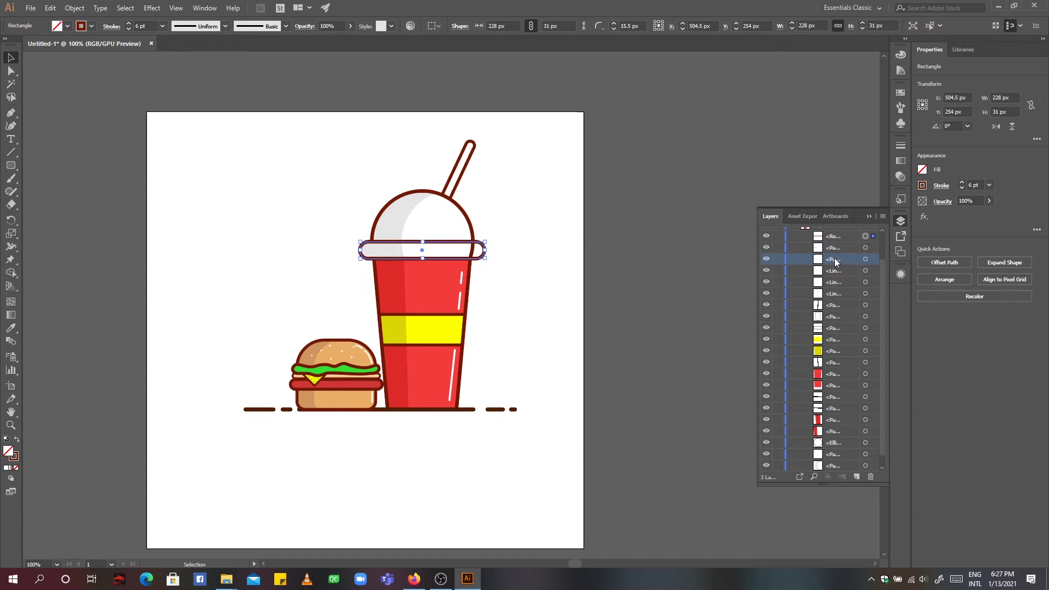
{"action": "scroll", "coordinate": [884, 323], "scroll_direction": "down", "scroll_amount": 1}
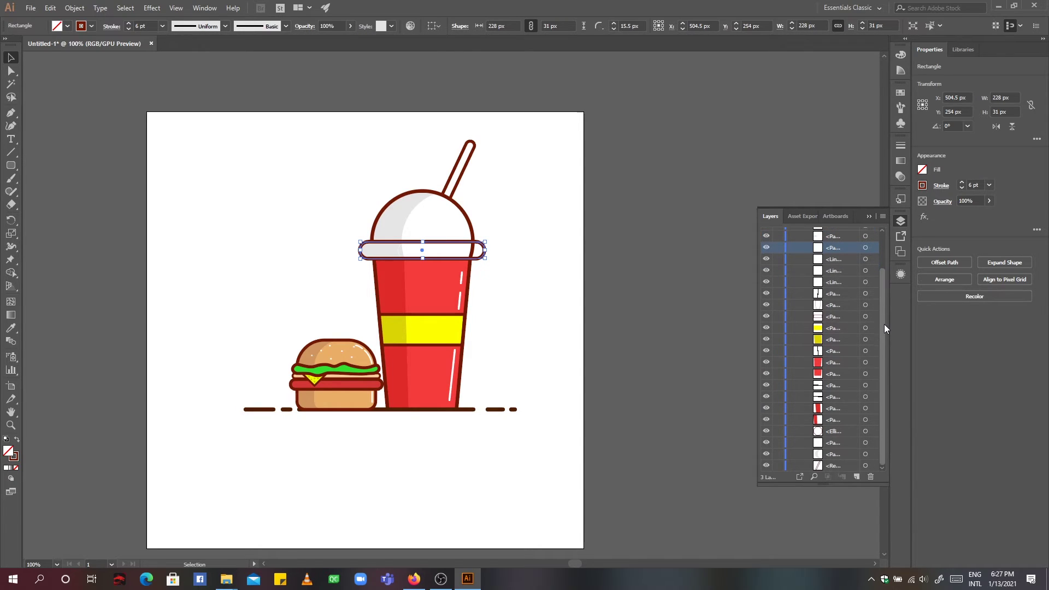
{"action": "scroll", "coordinate": [884, 322], "scroll_direction": "up", "scroll_amount": 2}
{"action": "scroll", "coordinate": [886, 300], "scroll_direction": "up", "scroll_amount": 2}
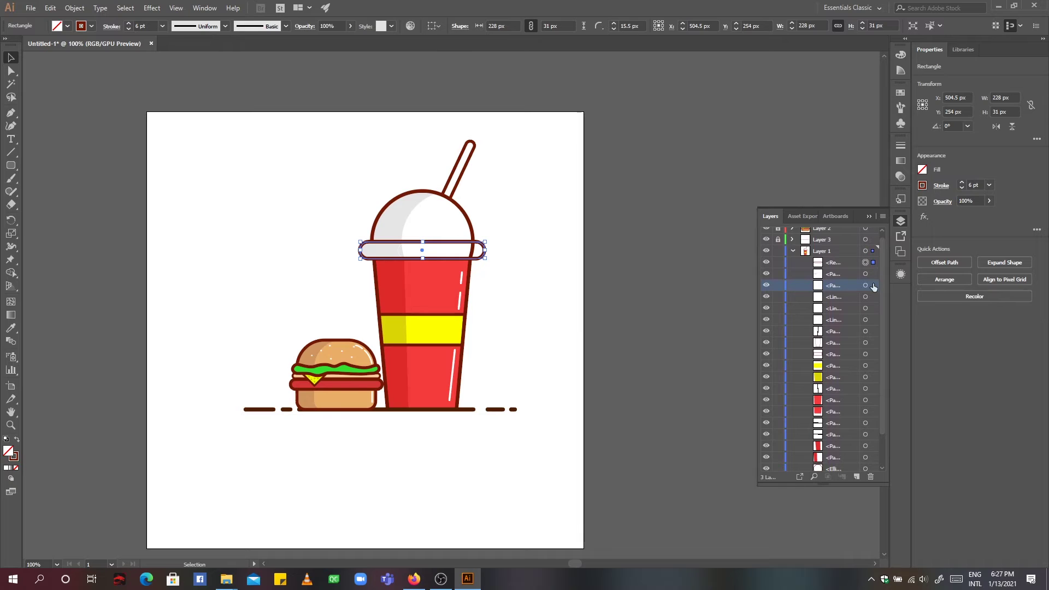
{"action": "left_click", "coordinate": [869, 284]}
{"action": "left_click", "coordinate": [67, 25]}
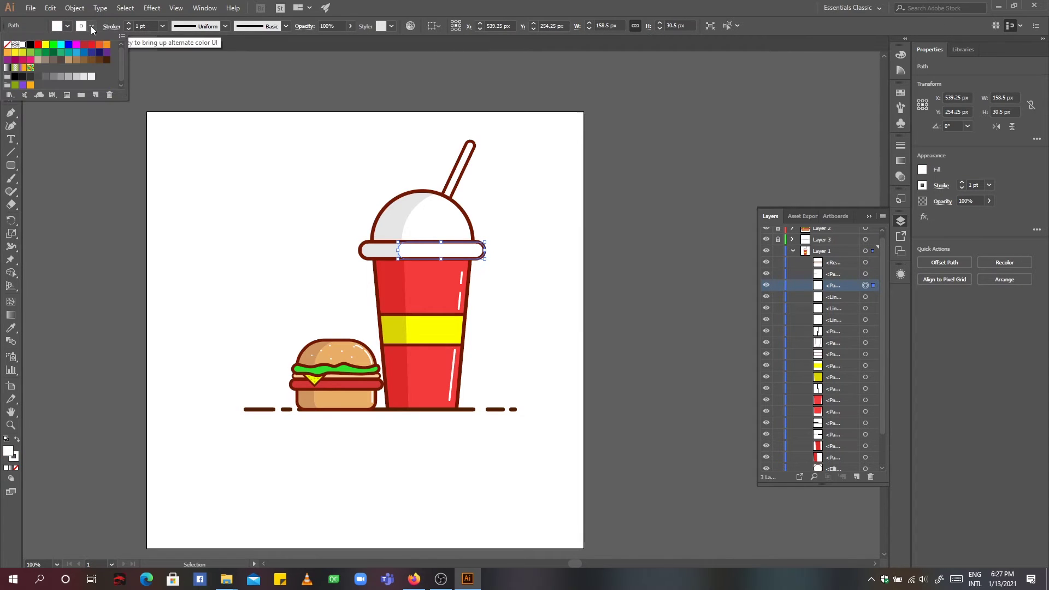
{"action": "key", "text": "shift+x"}
{"action": "left_click", "coordinate": [574, 316]}
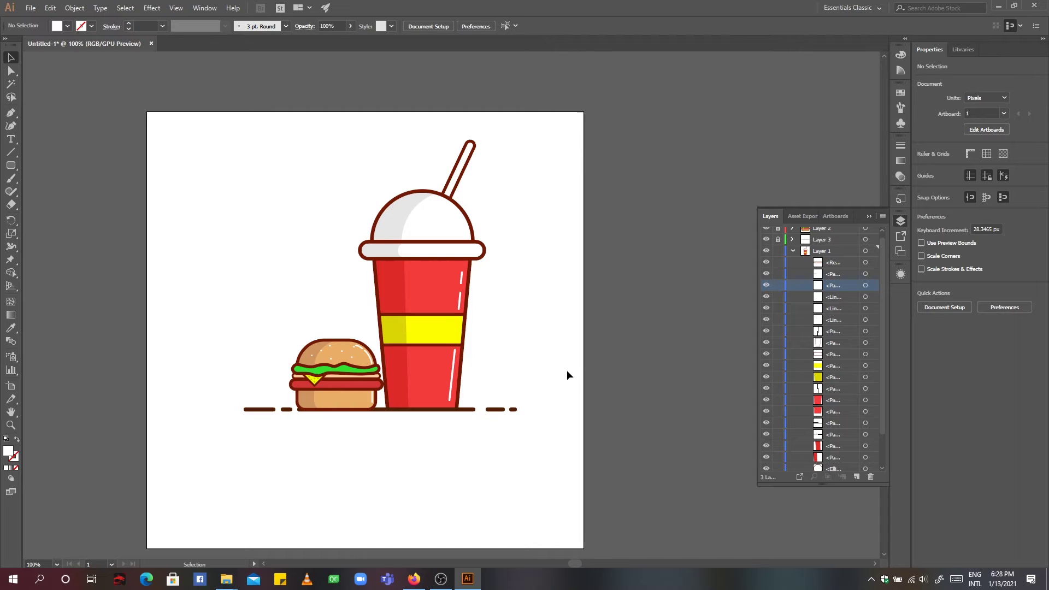
Select the whole burger and scale it up.
{"action": "left_click", "coordinate": [793, 251]}
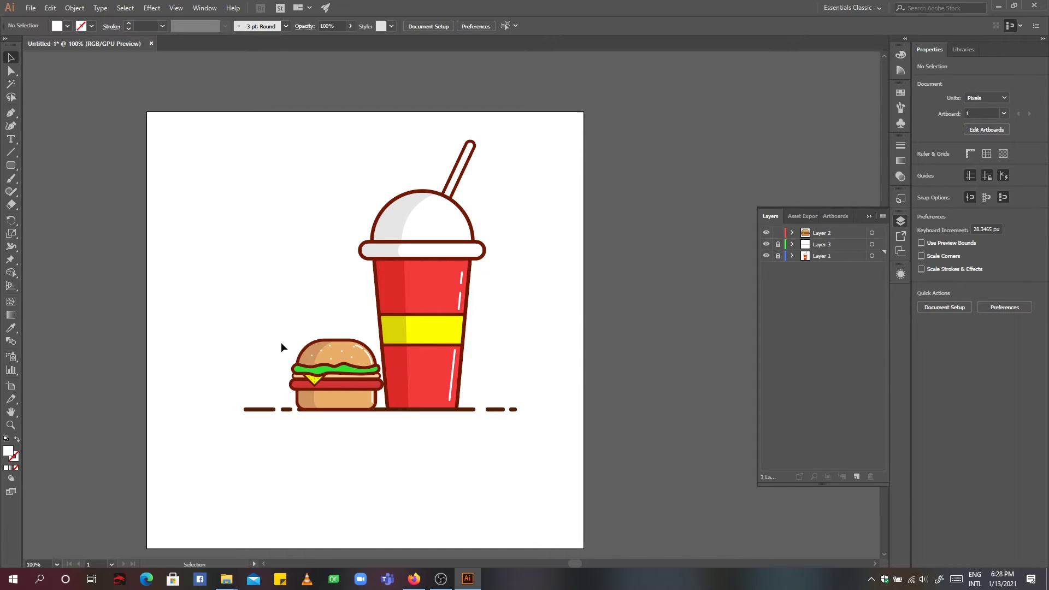
{"action": "mouse_move", "coordinate": [278, 342]}
{"action": "left_mouse_down"}
{"action": "mouse_move", "coordinate": [384, 411]}
{"action": "mouse_move", "coordinate": [277, 329]}
{"action": "left_mouse_up"}
{"action": "left_click", "coordinate": [496, 340]}
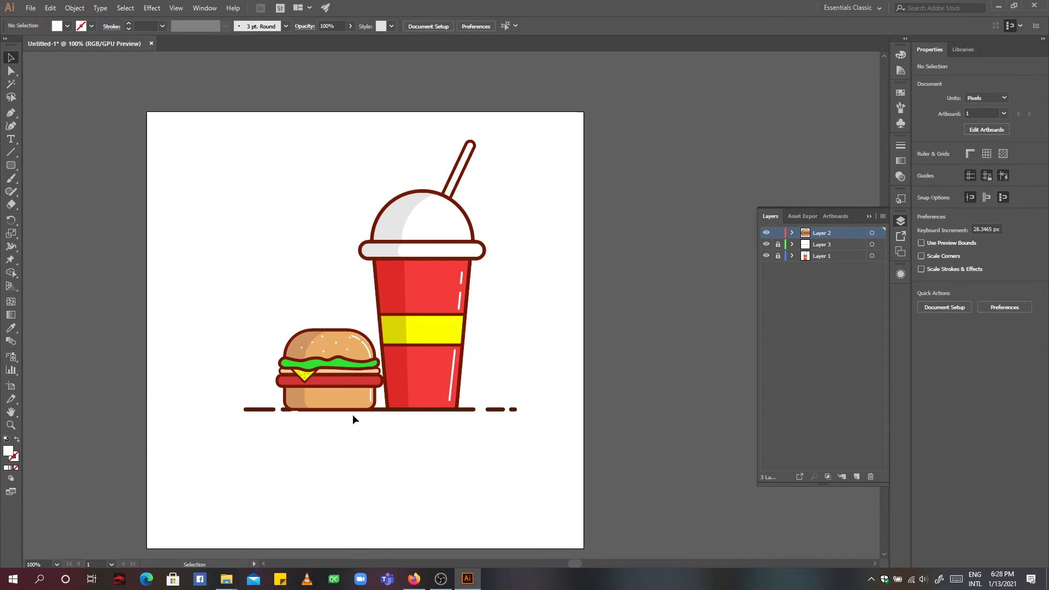
Lock the burger's layer and extend the ground line and its left dash further left.
{"action": "mouse_move", "coordinate": [258, 415]}
{"action": "left_mouse_down"}
{"action": "mouse_move", "coordinate": [292, 421]}
{"action": "mouse_move", "coordinate": [221, 411]}
{"action": "left_mouse_up"}
{"action": "left_click", "coordinate": [778, 233]}
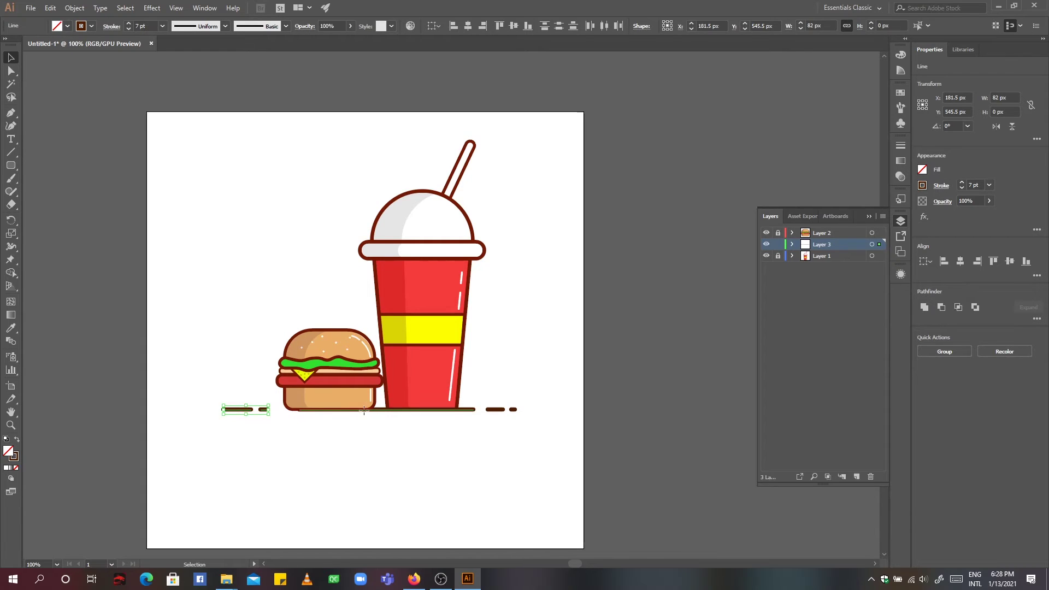
{"action": "left_click_drag", "start_coordinate": [299, 409], "coordinate": [282, 408]}
{"action": "left_click", "coordinate": [515, 430]}
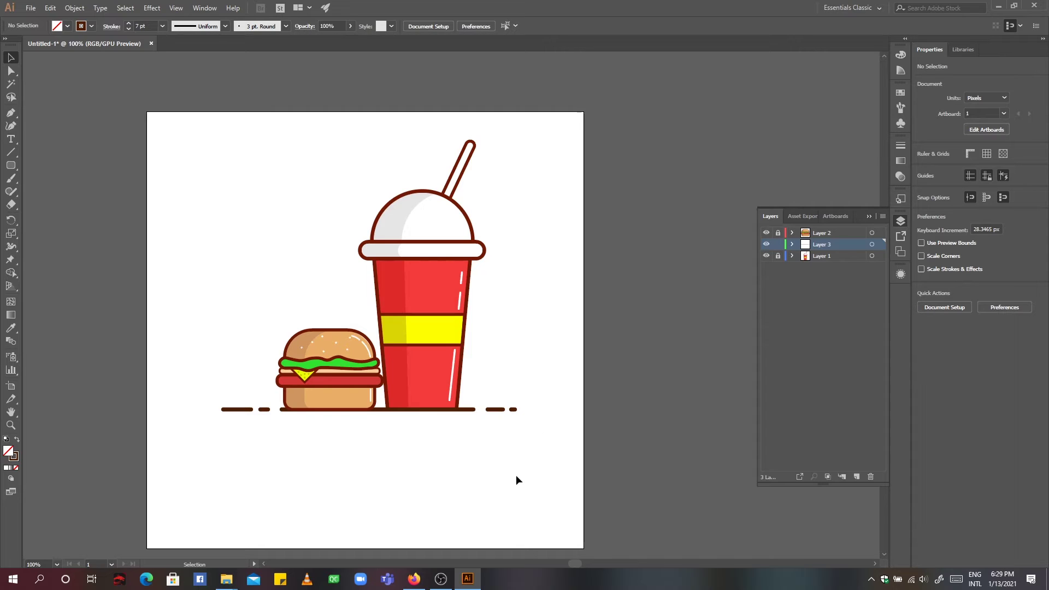
Recolour the yellow cup band with the lettuce green and give it no outline.
{"action": "left_click", "coordinate": [439, 326]}
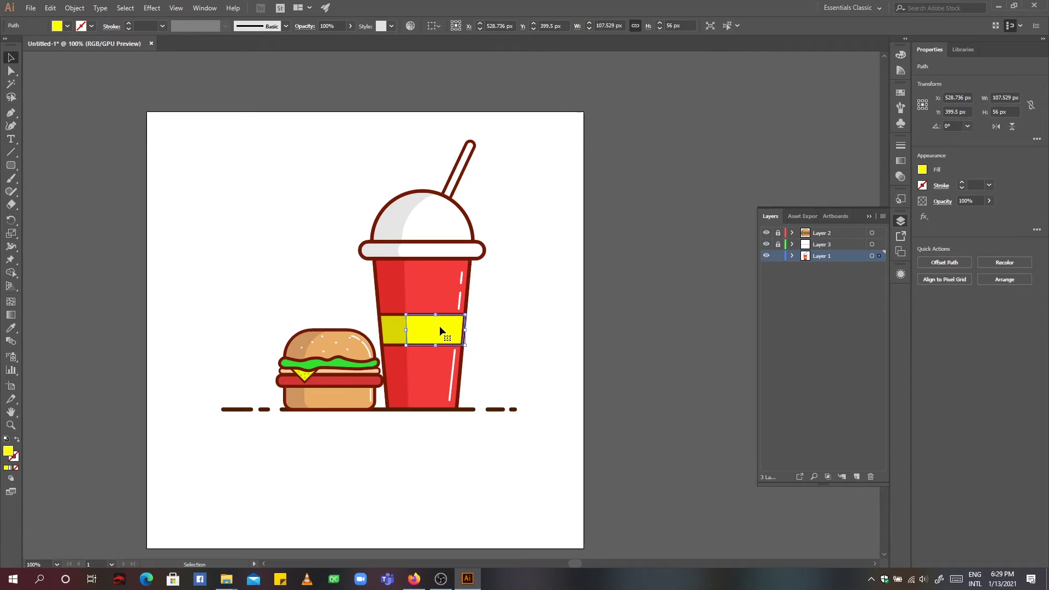
{"action": "key", "text": "i"}
{"action": "left_click", "coordinate": [335, 360]}
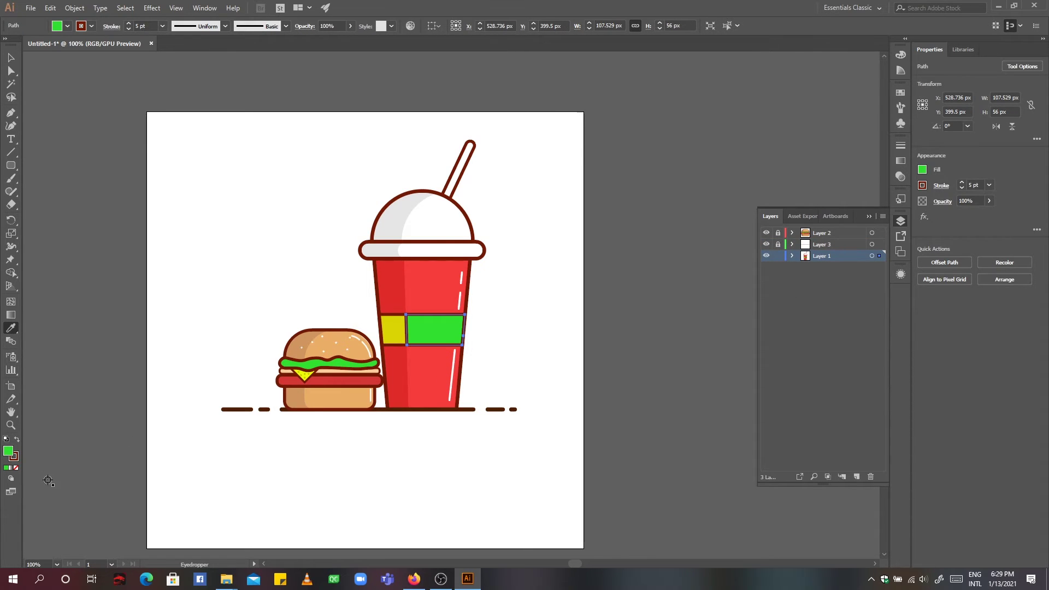
{"action": "left_click", "coordinate": [91, 26]}
{"action": "left_click", "coordinate": [7, 44]}
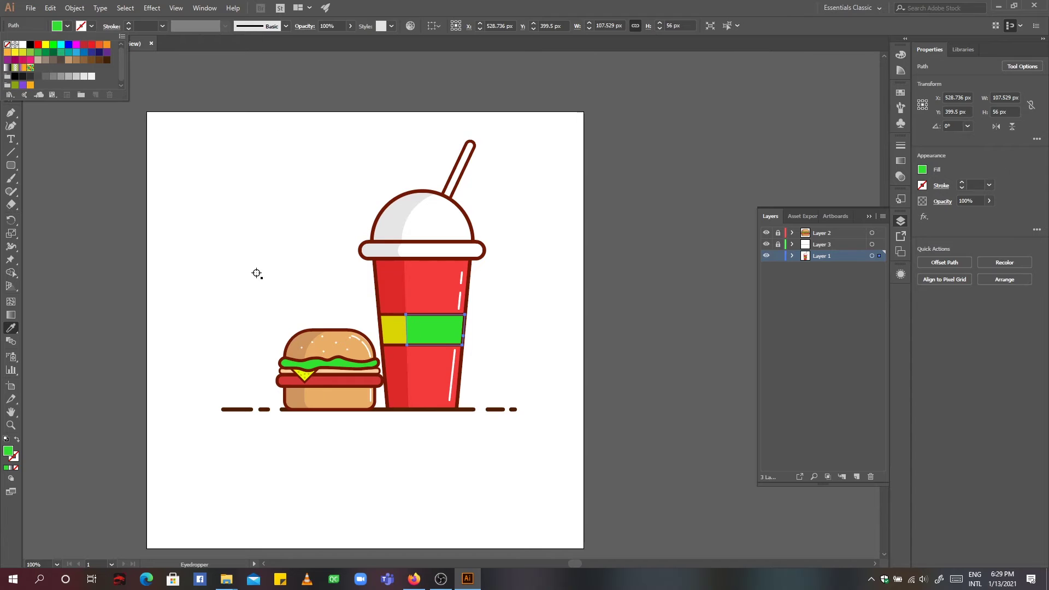
{"action": "left_click", "coordinate": [374, 11]}
{"action": "key", "text": "v"}
Fine-tune the band pieces: a slightly darker green on the left, a lighter green on the right.
{"action": "left_click", "coordinate": [393, 329]}
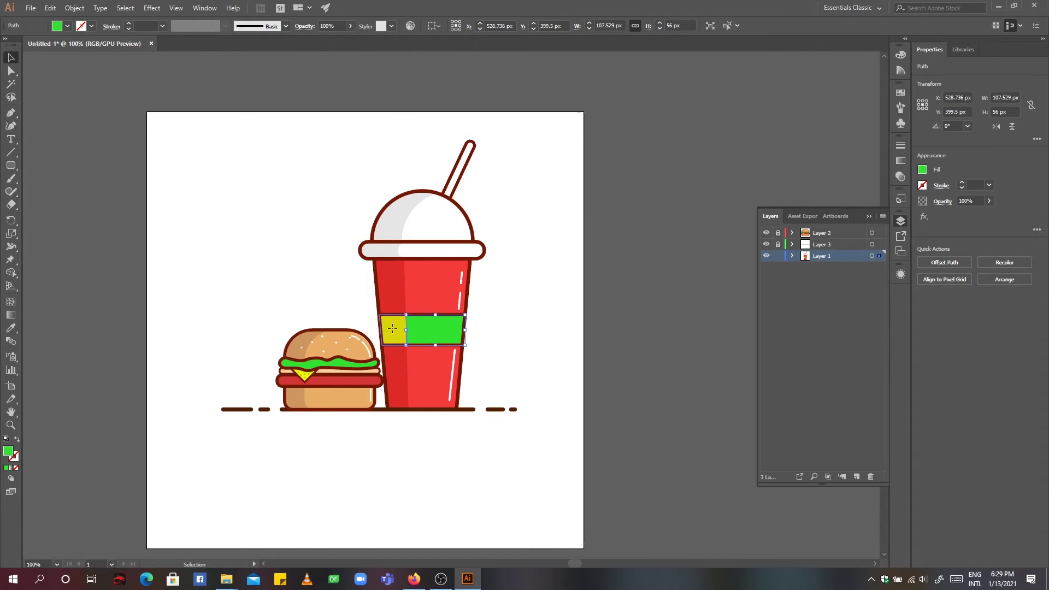
{"action": "left_click", "coordinate": [10, 328]}
{"action": "left_click", "coordinate": [432, 329]}
{"action": "double_click", "coordinate": [8, 451]}
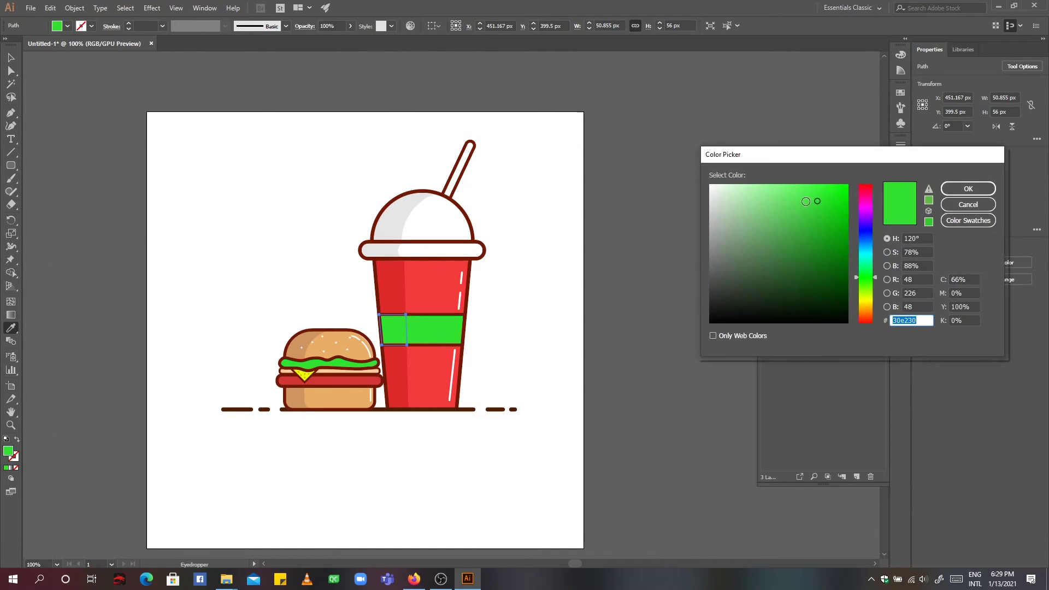
{"action": "left_click_drag", "start_coordinate": [816, 209], "coordinate": [817, 214]}
{"action": "left_click", "coordinate": [986, 189]}
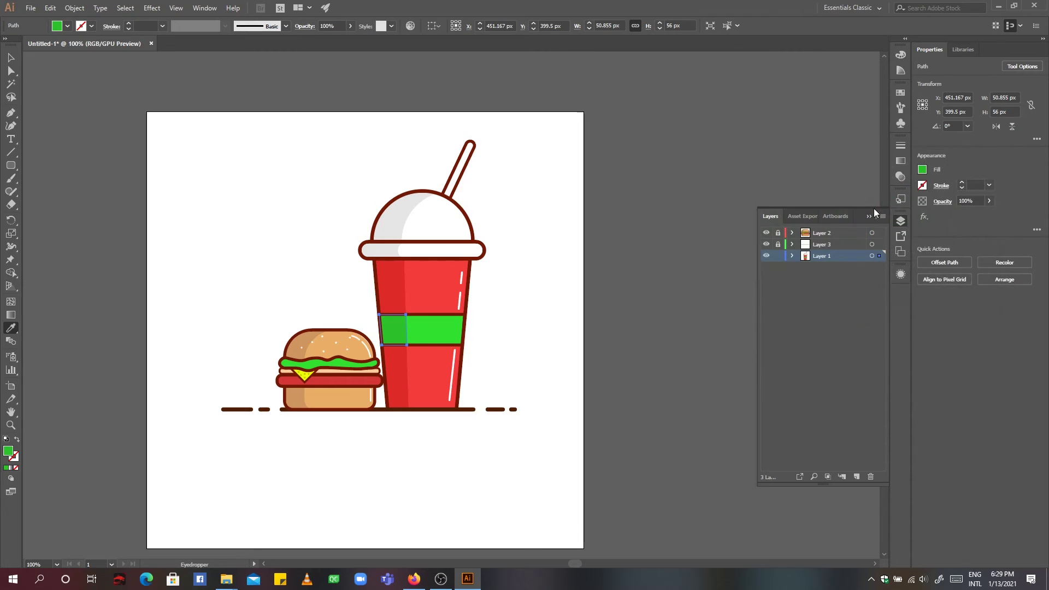
{"action": "left_click", "coordinate": [10, 56]}
{"action": "left_click", "coordinate": [437, 329]}
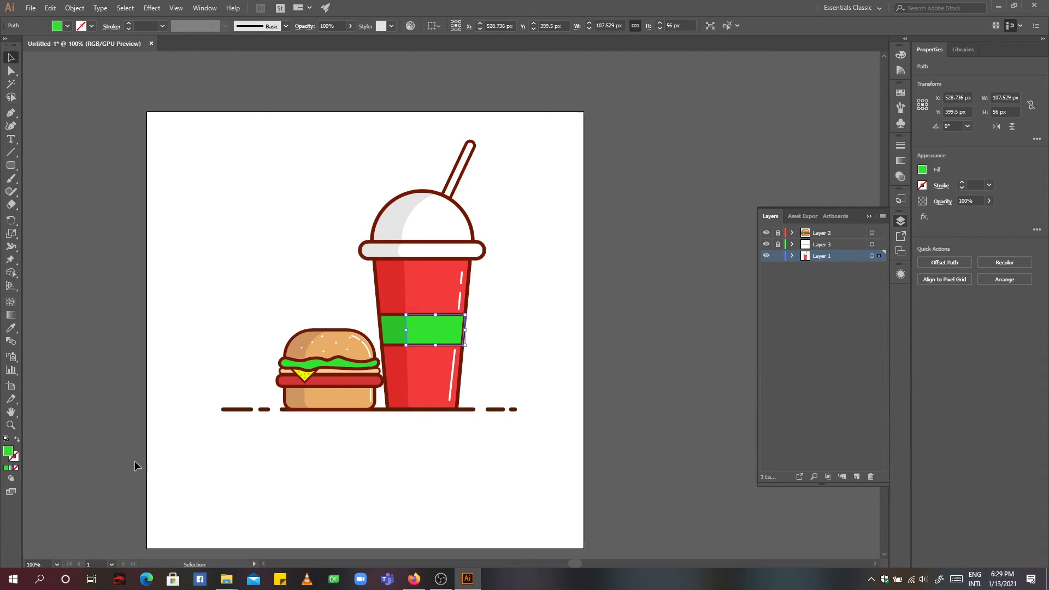
{"action": "double_click", "coordinate": [8, 451]}
{"action": "mouse_move", "coordinate": [818, 214]}
{"action": "left_mouse_down"}
{"action": "mouse_move", "coordinate": [839, 211]}
{"action": "mouse_move", "coordinate": [789, 195]}
{"action": "left_mouse_up"}
{"action": "left_click", "coordinate": [968, 188]}
{"action": "left_click", "coordinate": [556, 317]}
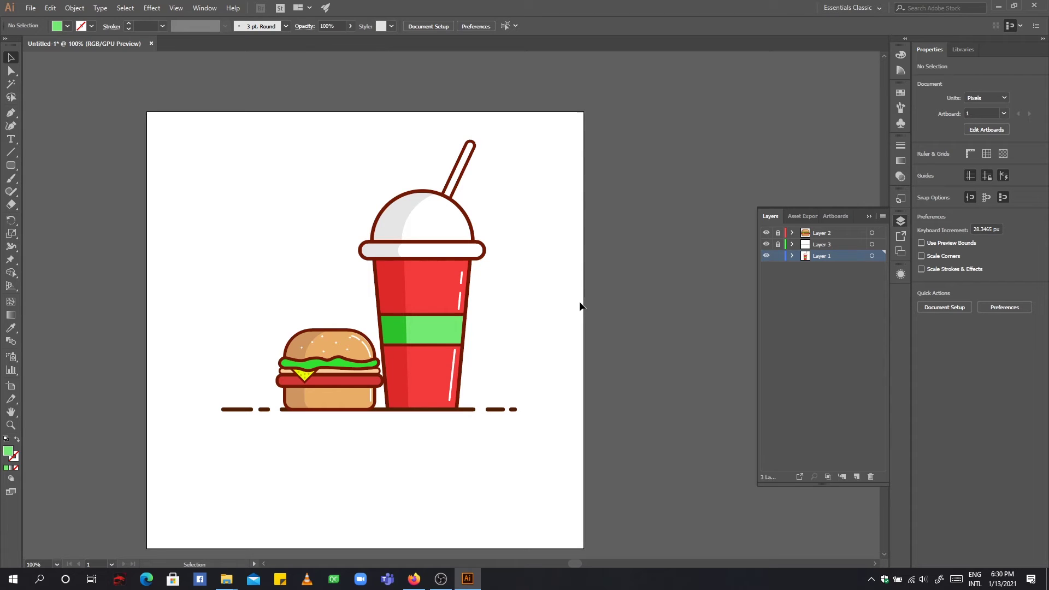
Draw a small circle above the burger as a ring with no fill and an 8 pt green stroke.
{"action": "left_click_drag", "start_coordinate": [11, 165], "coordinate": [49, 189]}
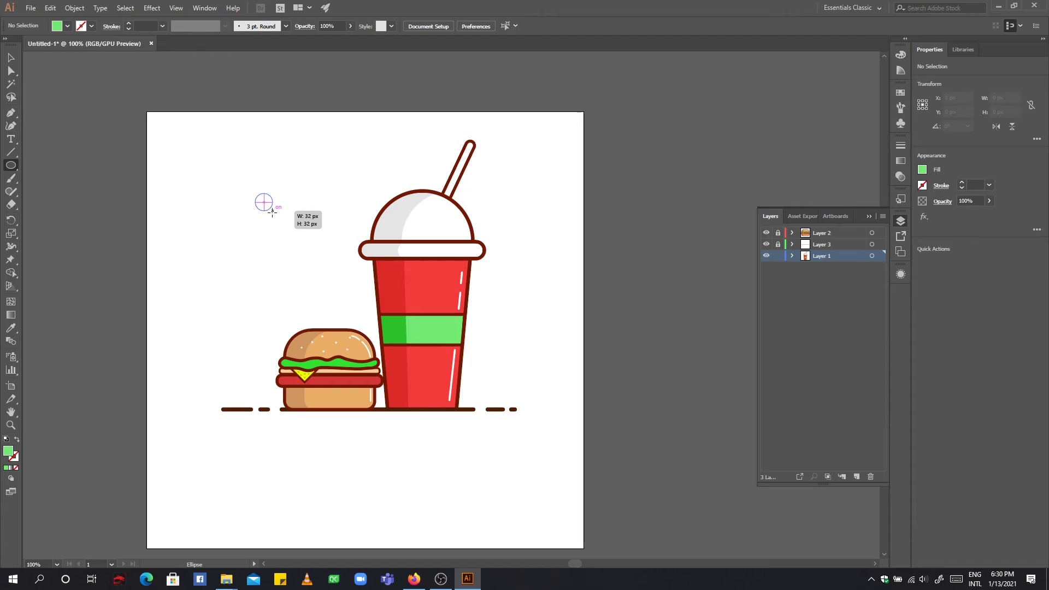
{"action": "mouse_move", "coordinate": [255, 194]}
{"action": "left_mouse_down"}
{"action": "mouse_move", "coordinate": [276, 213]}
{"action": "mouse_move", "coordinate": [269, 207]}
{"action": "left_mouse_up"}
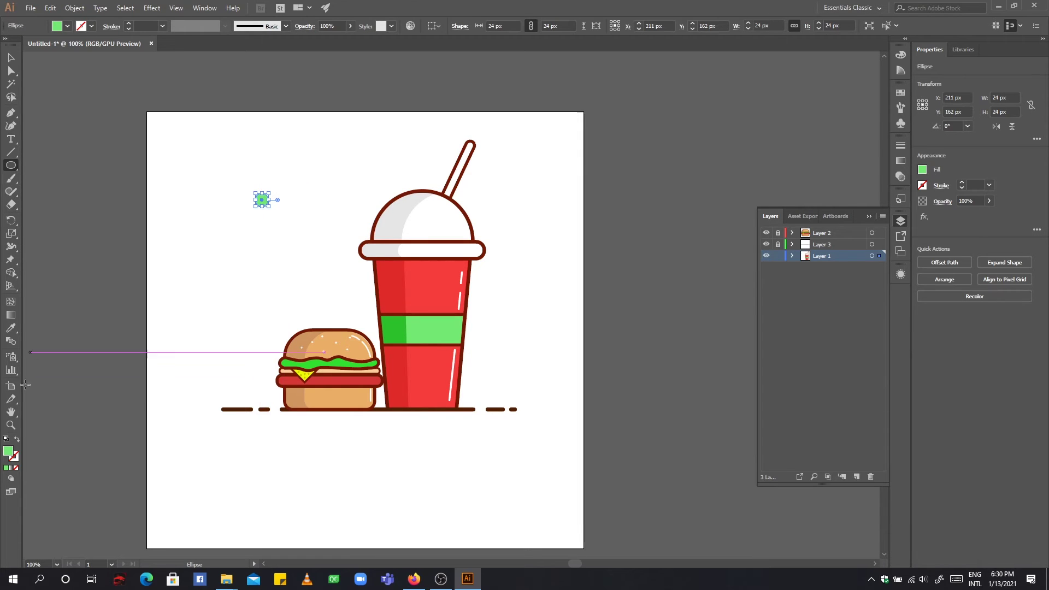
{"action": "key", "text": "shift+x"}
{"action": "left_click", "coordinate": [163, 26]}
{"action": "left_click", "coordinate": [163, 25]}
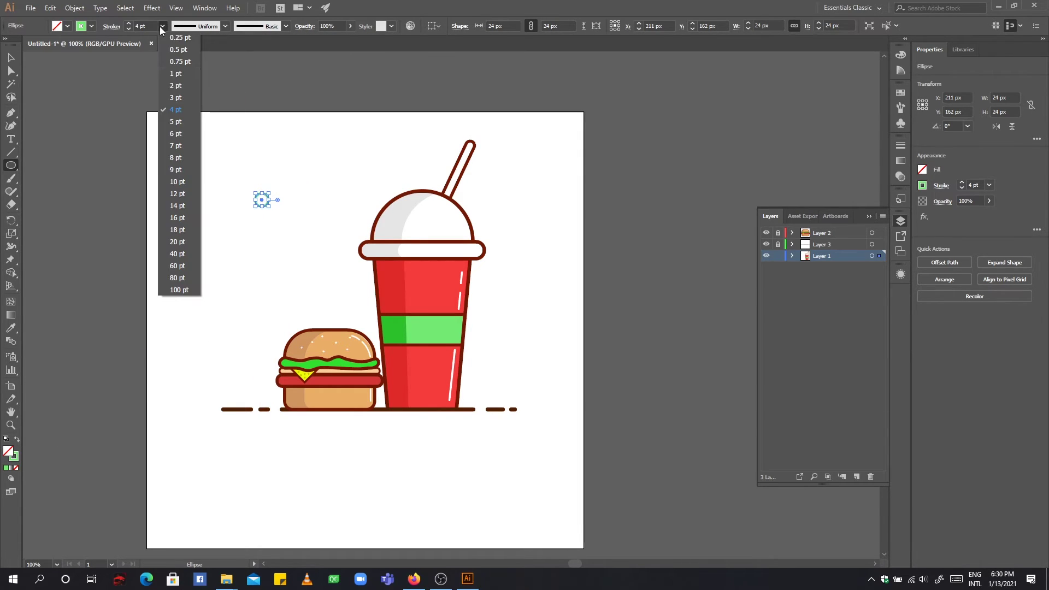
{"action": "left_click", "coordinate": [174, 159]}
Alt-drag copies of the ring around the cup and to the left of the burger.
{"action": "key", "text": "v"}
{"action": "left_click", "coordinate": [311, 197]}
{"action": "mouse_move", "coordinate": [269, 207]}
{"action": "left_mouse_down"}
{"action": "mouse_move", "coordinate": [372, 189]}
{"action": "mouse_move", "coordinate": [367, 158]}
{"action": "mouse_move", "coordinate": [507, 314]}
{"action": "left_mouse_up"}
{"action": "left_click_drag", "start_coordinate": [367, 158], "coordinate": [336, 294]}
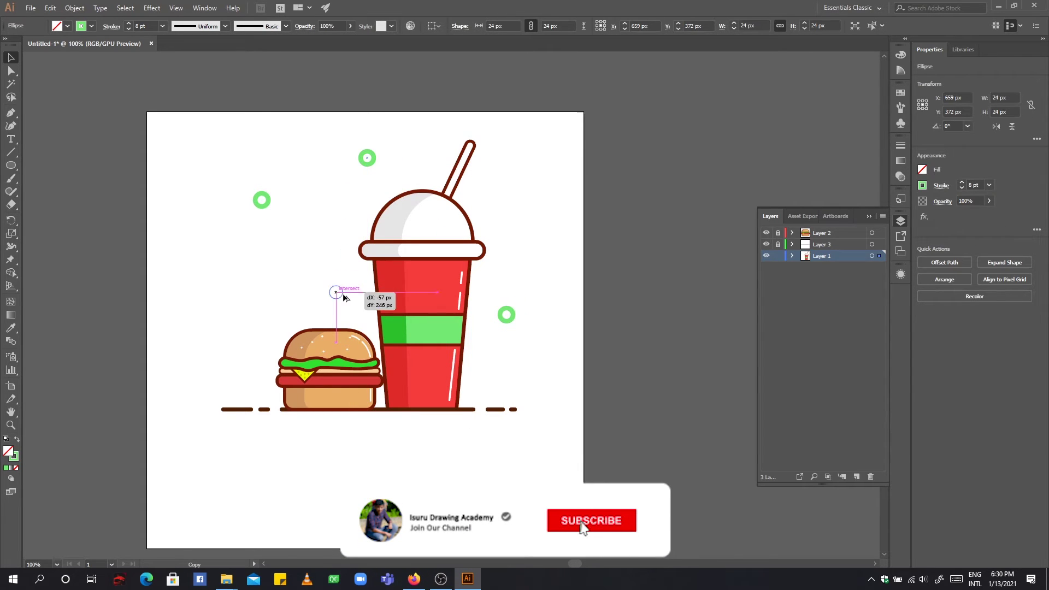
{"action": "left_click_drag", "start_coordinate": [367, 158], "coordinate": [212, 321]}
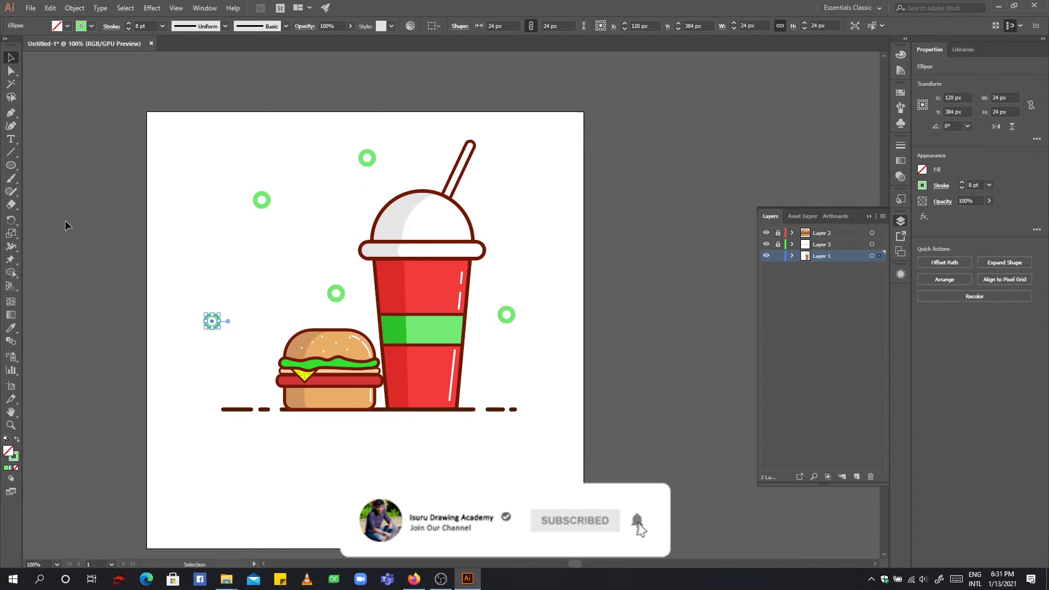
Restyle the ring left of the burger as a yellow ring with no fill and a 5 pt stroke.
{"action": "key", "text": "i"}
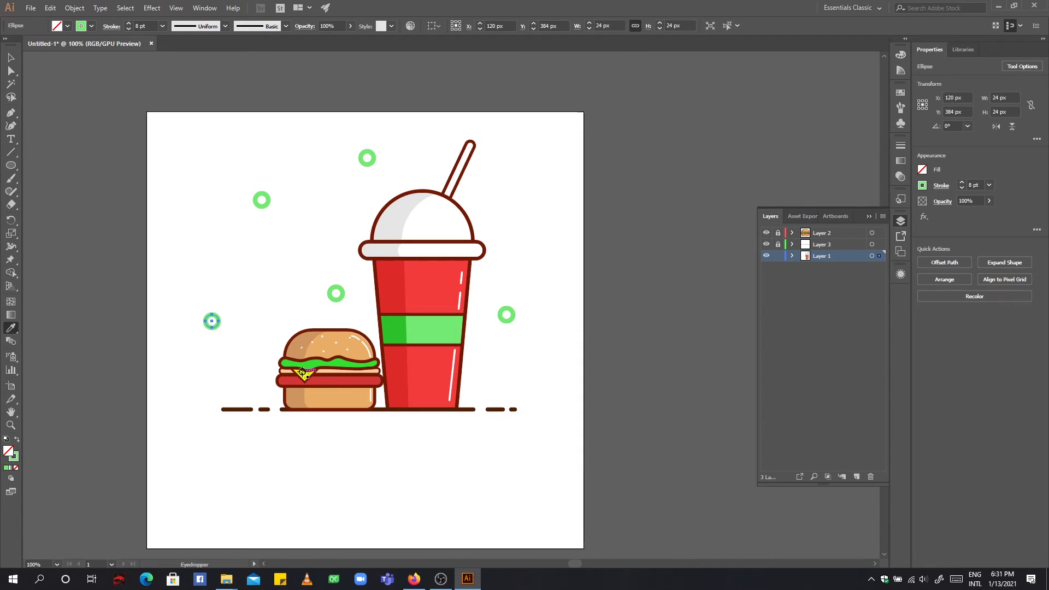
{"action": "left_click", "coordinate": [302, 373]}
{"action": "key", "text": "ctrl+plus"}
{"action": "key", "text": "ctrl+plus"}
{"action": "key", "text": "ctrl+plus"}
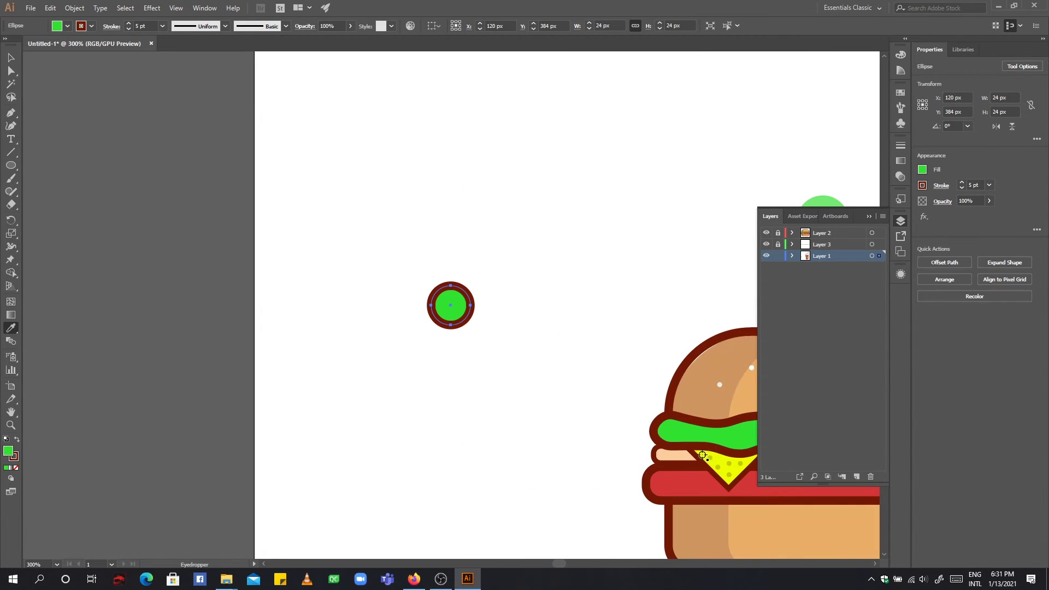
{"action": "left_click", "coordinate": [694, 442]}
{"action": "left_click", "coordinate": [17, 440]}
{"action": "left_click", "coordinate": [68, 25]}
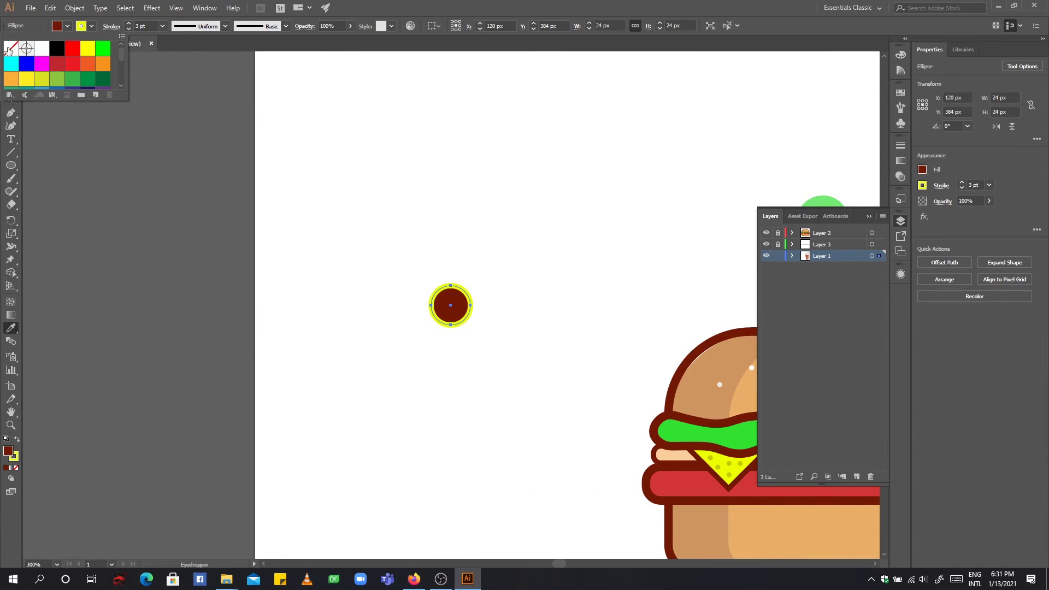
{"action": "left_click", "coordinate": [9, 45]}
{"action": "left_click", "coordinate": [163, 26]}
{"action": "left_click", "coordinate": [175, 121]}
Zoom back out and select the green ring left of the cup.
{"action": "key", "text": "ctrl+1"}
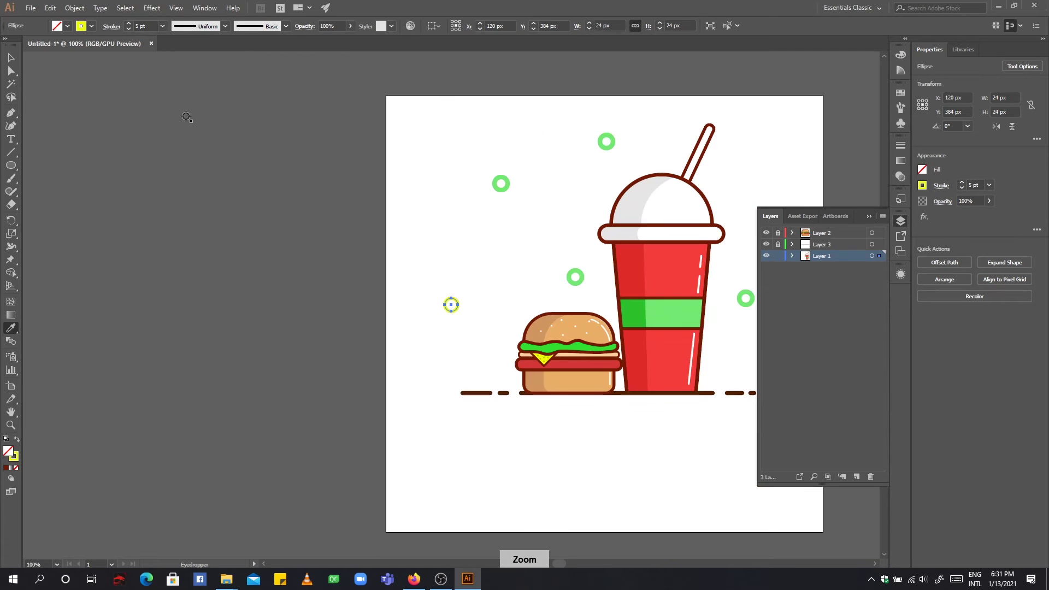
{"action": "key", "text": "v"}
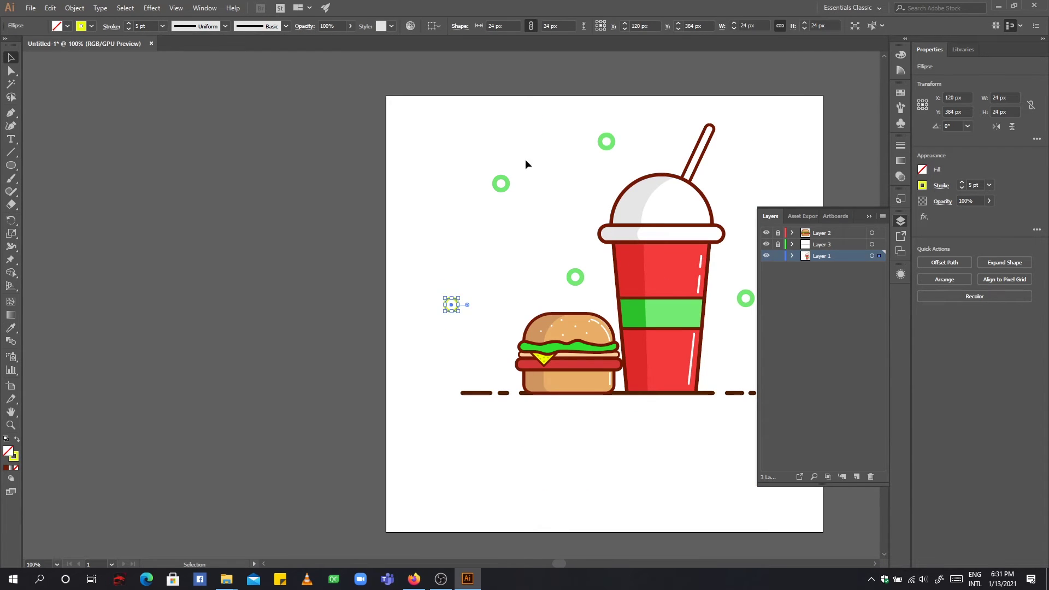
{"action": "left_click", "coordinate": [582, 277]}
{"action": "key", "text": "ctrl+minus"}
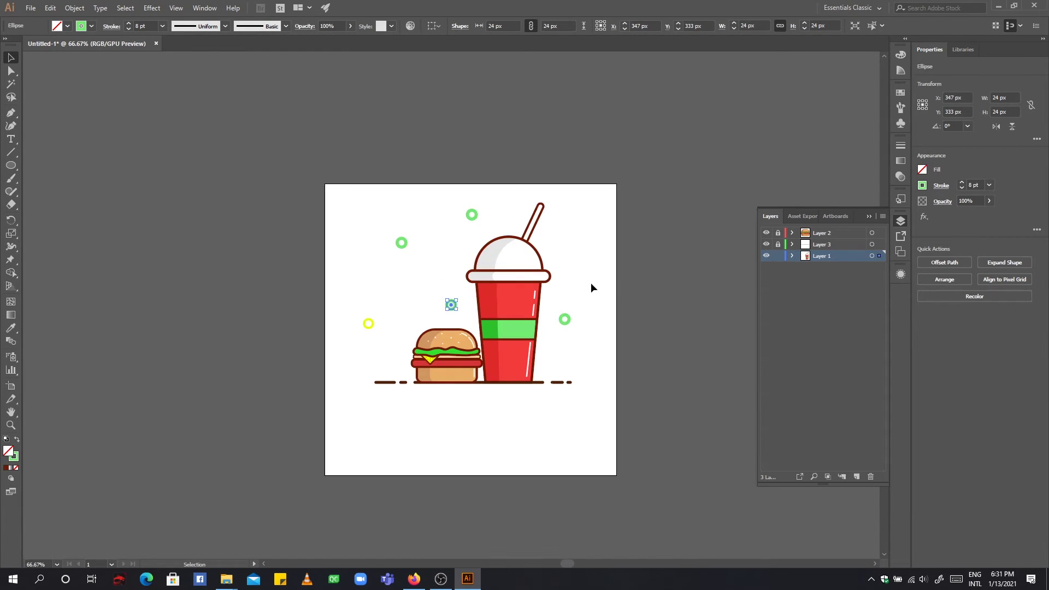
Sample the cup's red onto the selected ring and give it an 8 pt stroke.
{"action": "left_click", "coordinate": [11, 328]}
{"action": "left_click", "coordinate": [519, 300]}
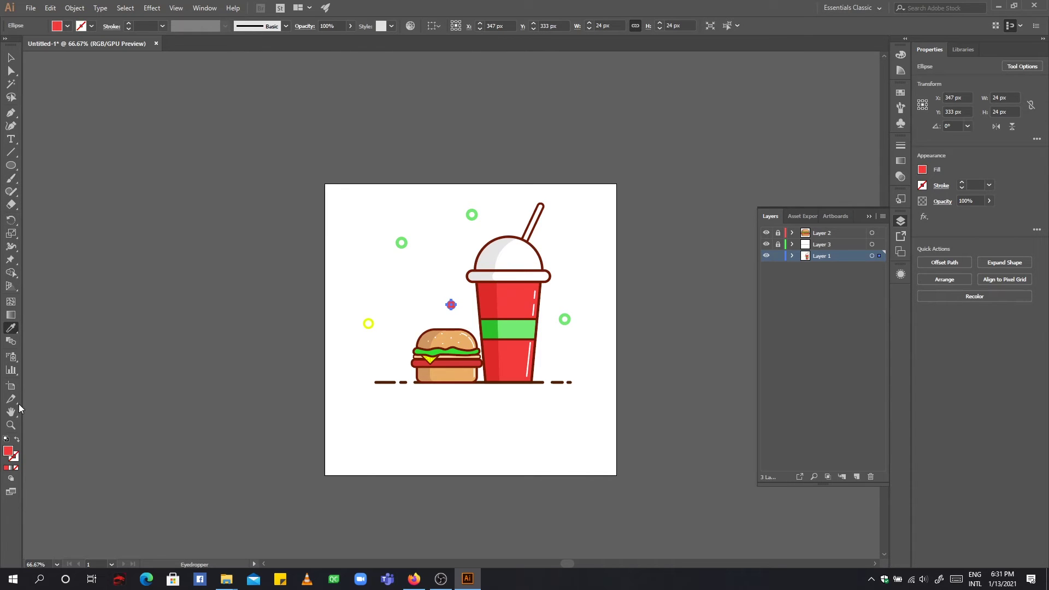
{"action": "key", "text": "v"}
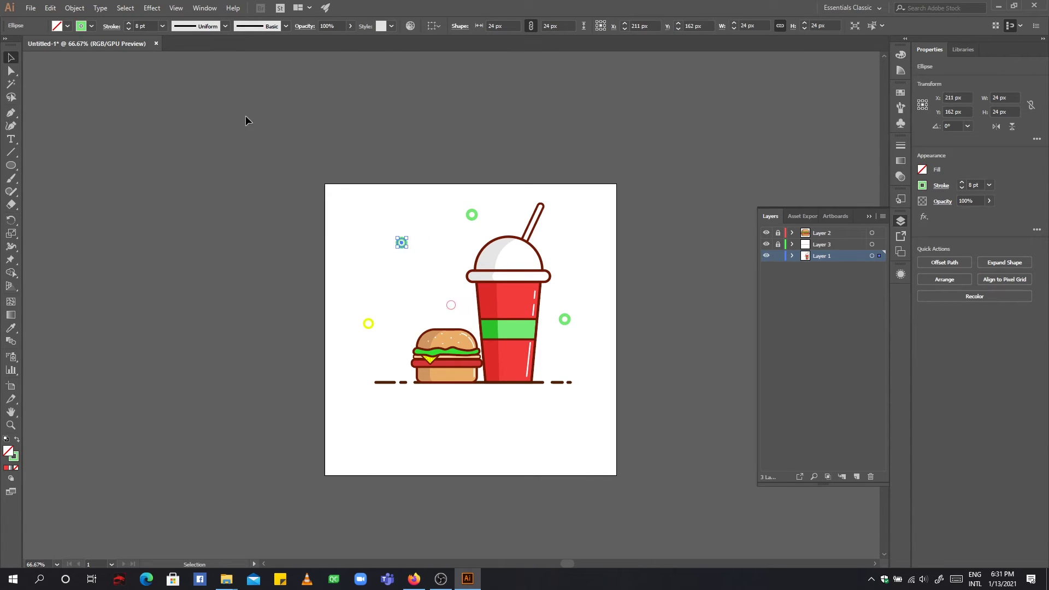
{"action": "left_click", "coordinate": [162, 26]}
{"action": "left_click", "coordinate": [175, 157]}
Place a red ring copy upper right of the cup and move a red ring above the burger.
{"action": "left_click", "coordinate": [397, 114]}
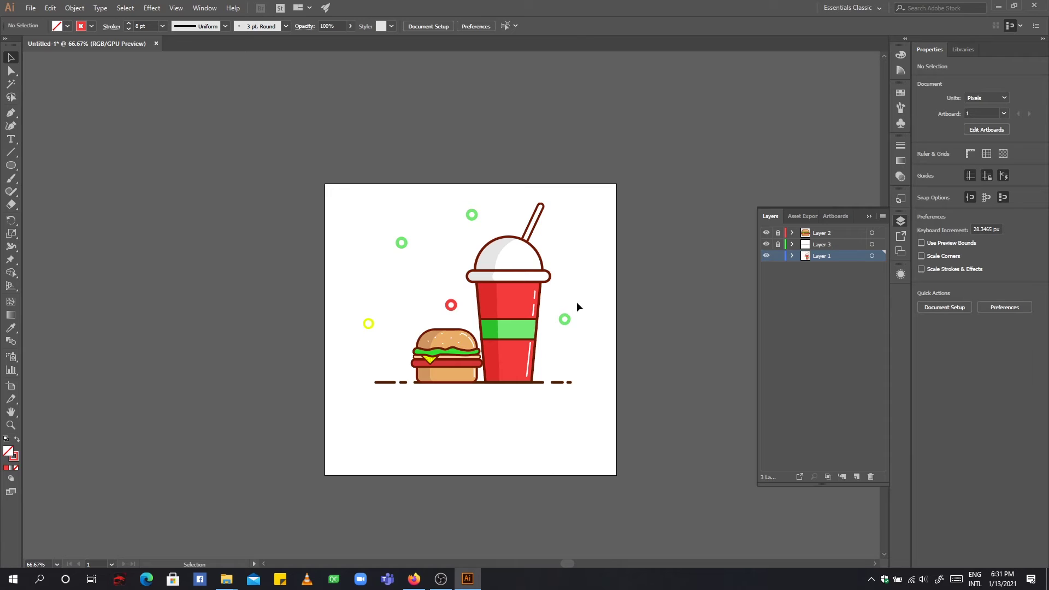
{"action": "left_click", "coordinate": [565, 319]}
{"action": "left_click_drag", "start_coordinate": [453, 309], "coordinate": [566, 246]}
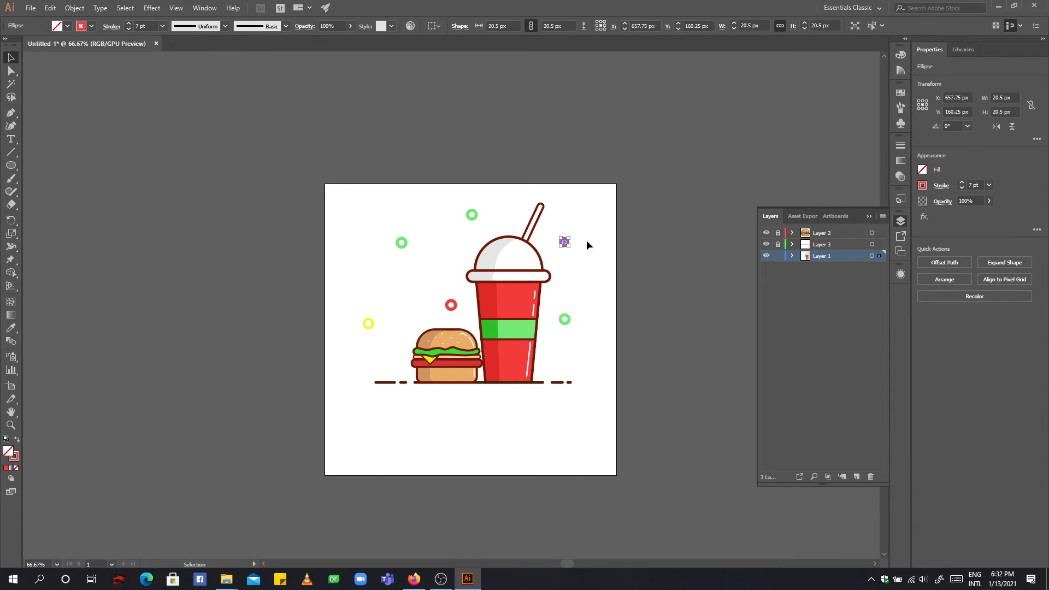
{"action": "left_click", "coordinate": [643, 307]}
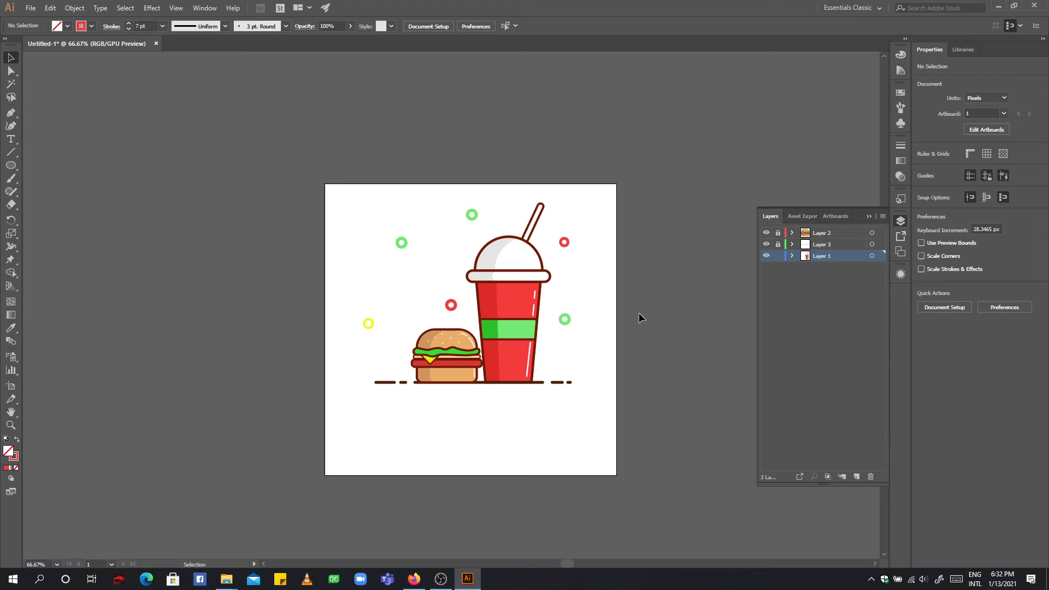
{"action": "left_click_drag", "start_coordinate": [449, 305], "coordinate": [414, 300]}
{"action": "left_click", "coordinate": [656, 288]}
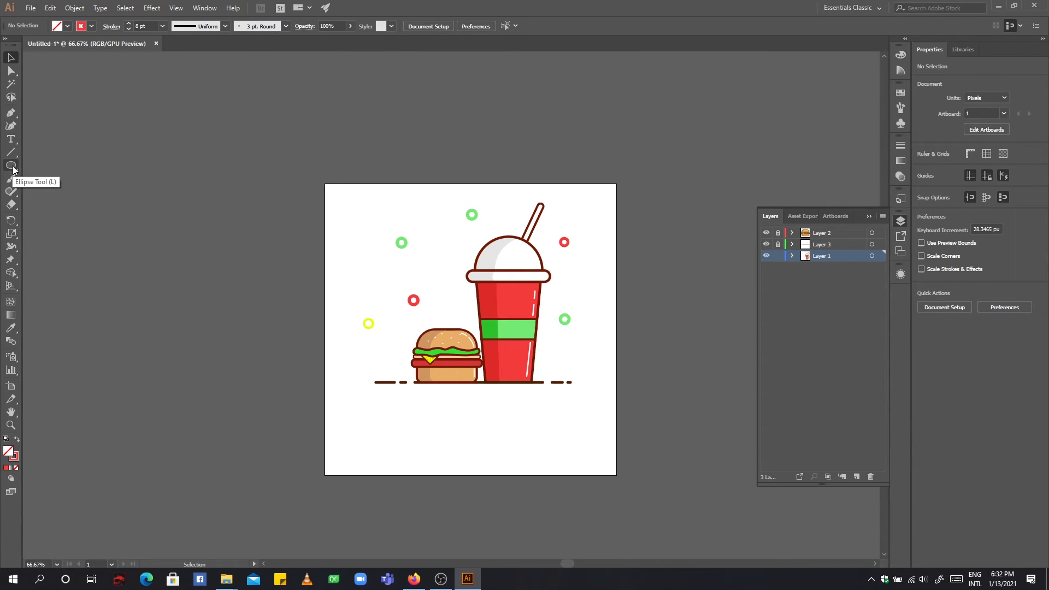
Draw a vertical line at the artboard's left edge, add a mid anchor, and bend it into an S-curve.
{"action": "left_click", "coordinate": [10, 126]}
{"action": "left_click", "coordinate": [341, 222]}
{"action": "left_click", "coordinate": [343, 291]}
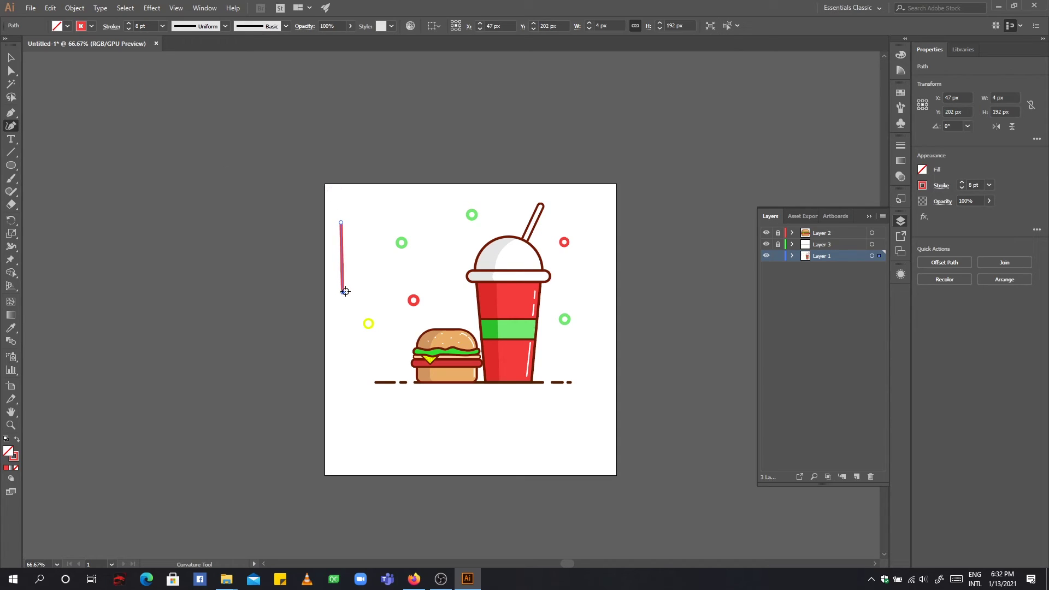
{"action": "left_click_drag", "start_coordinate": [343, 290], "coordinate": [342, 304]}
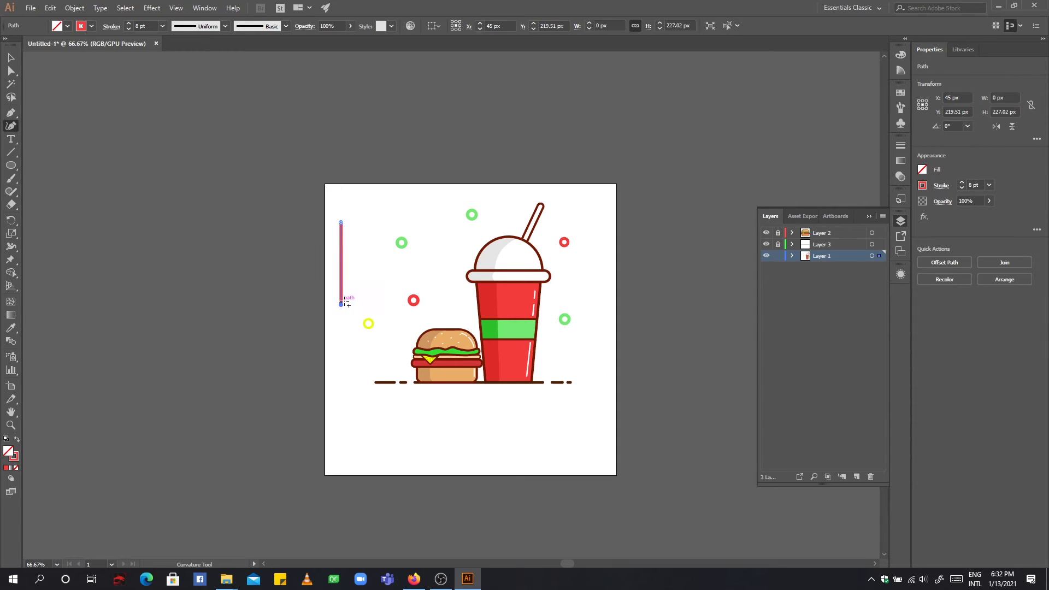
{"action": "left_click", "coordinate": [11, 112]}
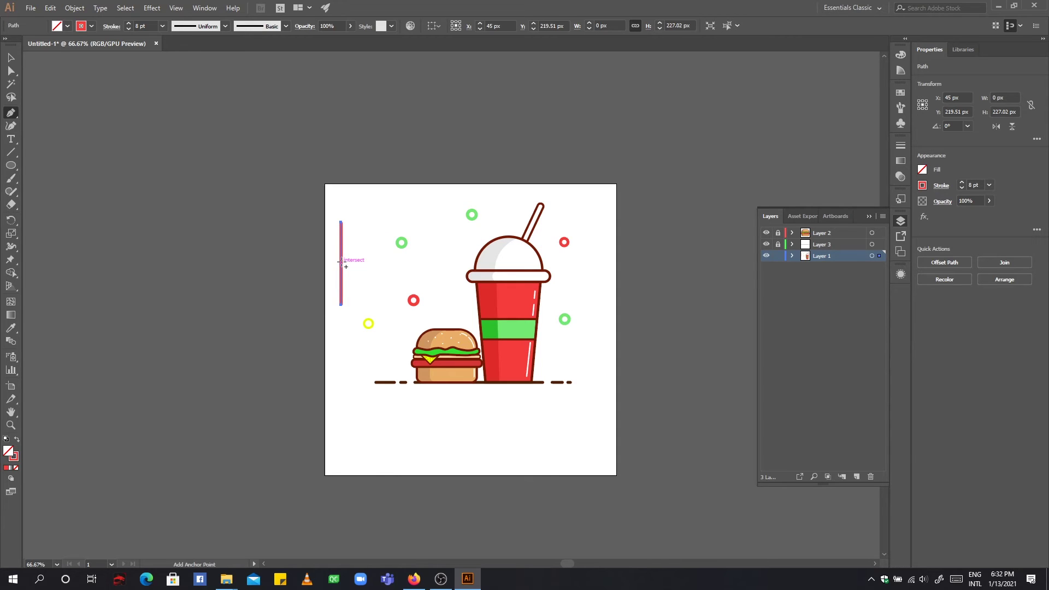
{"action": "left_click", "coordinate": [341, 262]}
{"action": "key", "text": "shift+grave"}
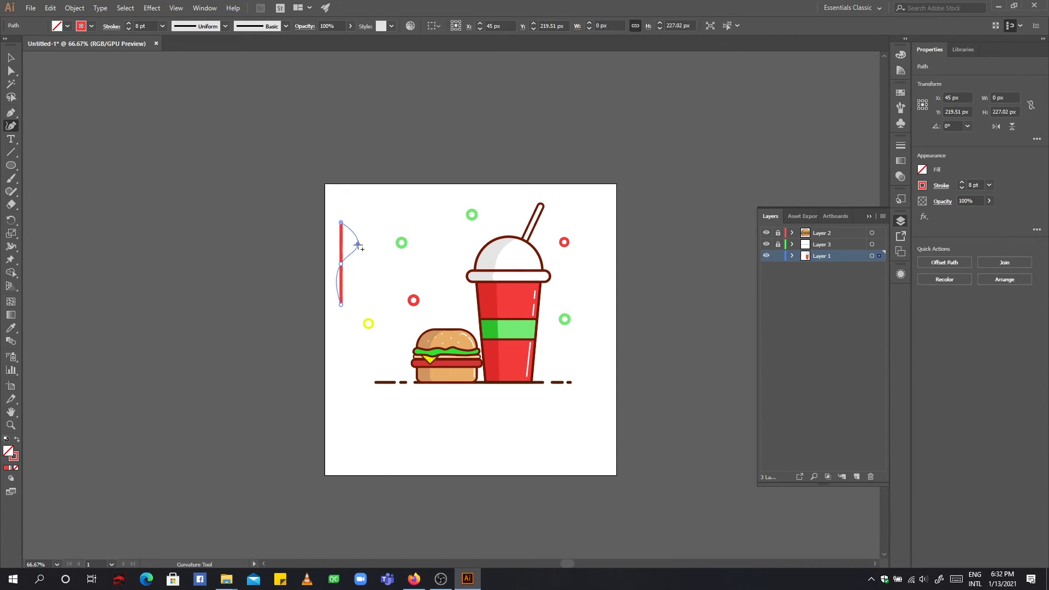
{"action": "left_click_drag", "start_coordinate": [358, 244], "coordinate": [360, 246]}
{"action": "left_click_drag", "start_coordinate": [341, 284], "coordinate": [327, 284]}
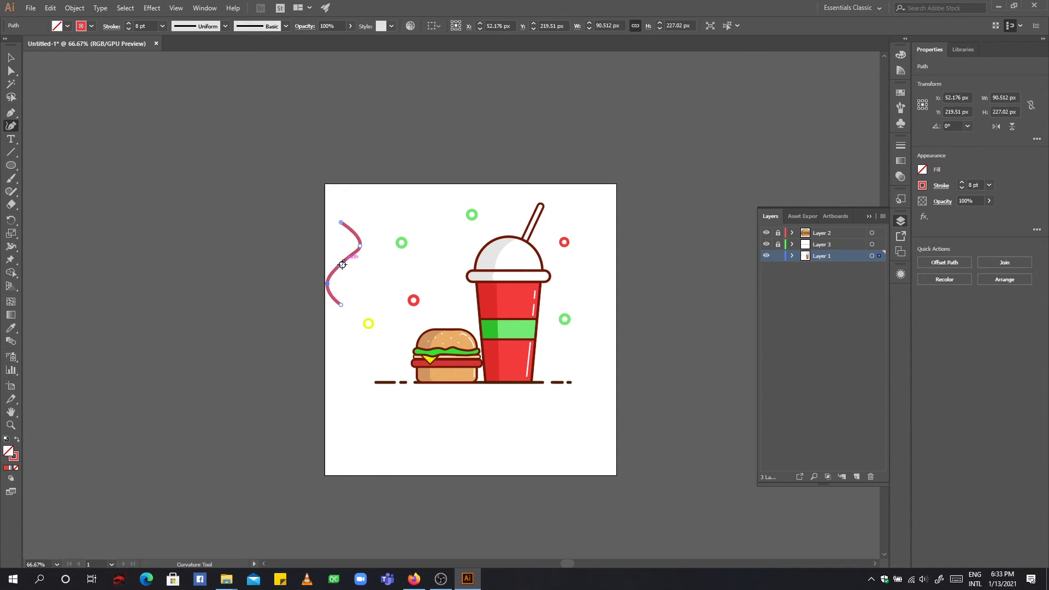
Adjust the S-curve's anchors to reshape its upper and lower arcs.
{"action": "left_click", "coordinate": [341, 263]}
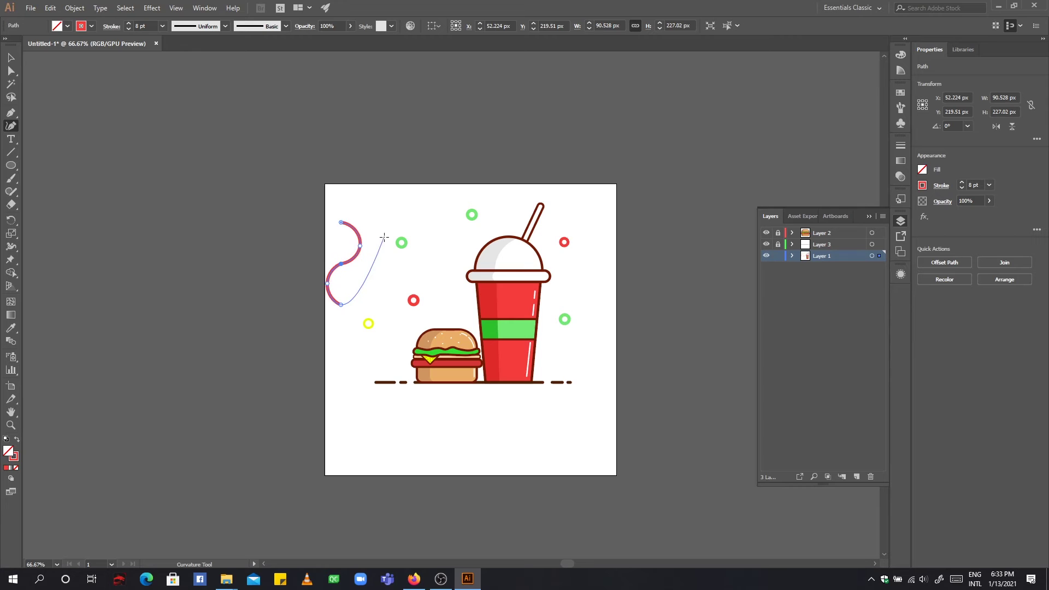
{"action": "left_click", "coordinate": [323, 284]}
{"action": "left_click_drag", "start_coordinate": [362, 244], "coordinate": [364, 243]}
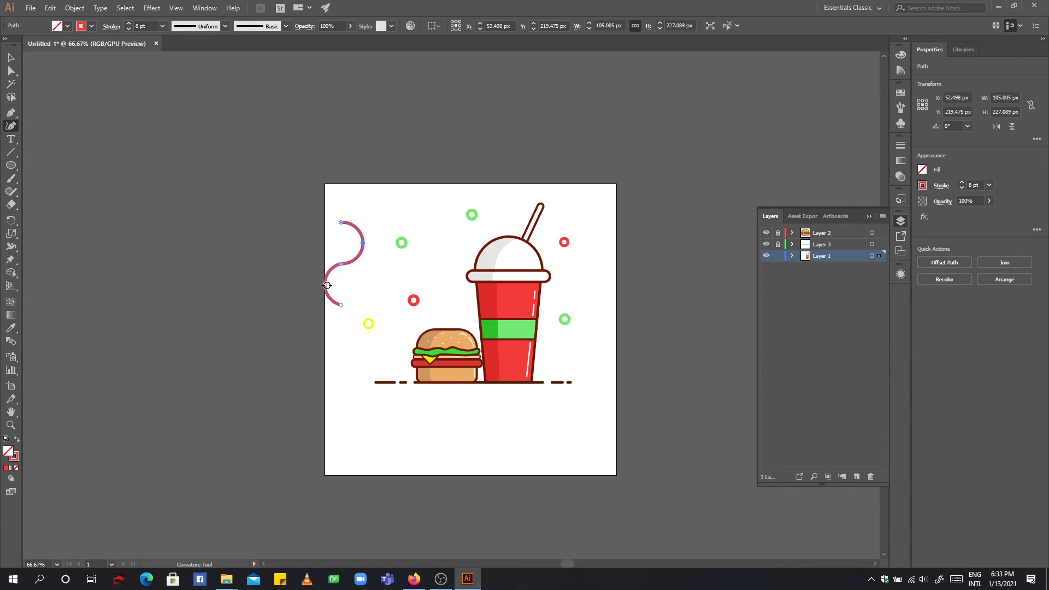
{"action": "left_click_drag", "start_coordinate": [321, 287], "coordinate": [318, 285]}
{"action": "key", "text": "ctrl+z"}
{"action": "mouse_move", "coordinate": [357, 242]}
{"action": "left_mouse_down"}
{"action": "mouse_move", "coordinate": [340, 243]}
{"action": "mouse_move", "coordinate": [351, 322]}
{"action": "left_mouse_up"}
{"action": "key", "text": "v"}
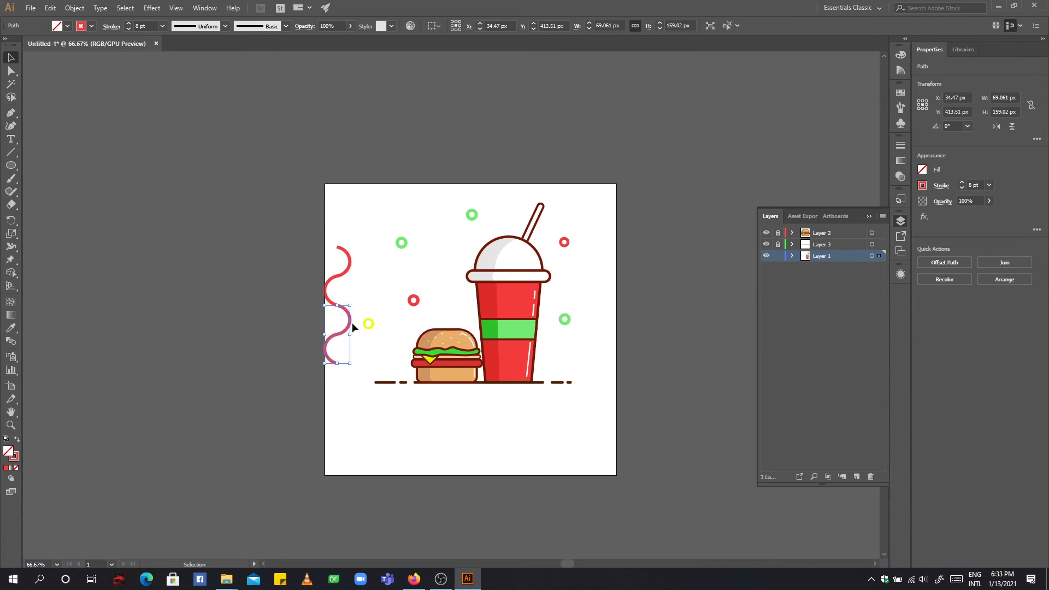
Select both squiggle paths and group them.
{"action": "left_click", "coordinate": [413, 274]}
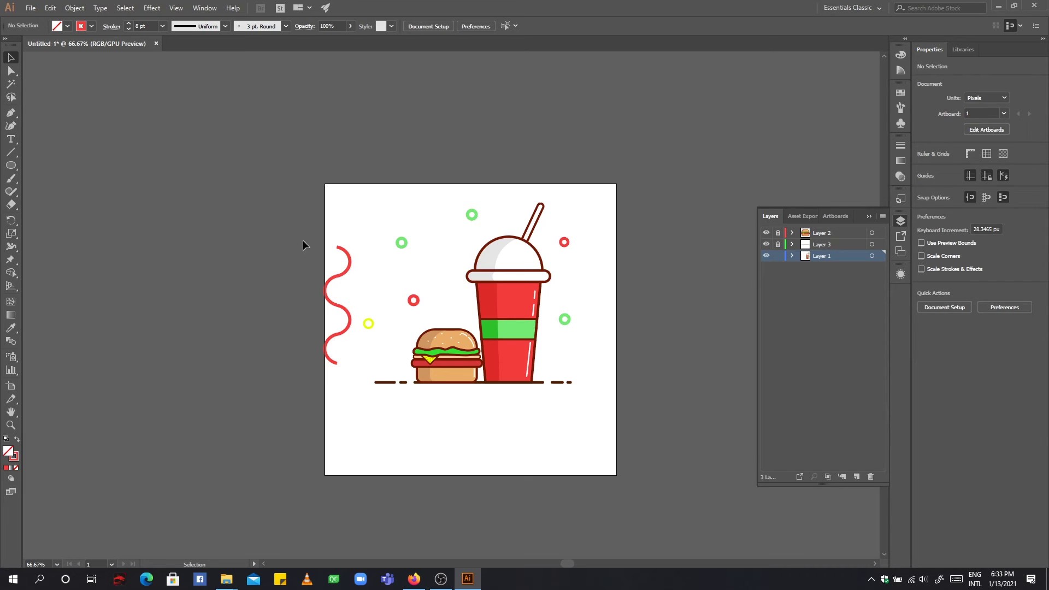
{"action": "left_click_drag", "start_coordinate": [303, 244], "coordinate": [366, 356]}
{"action": "key", "text": "ctrl+g"}
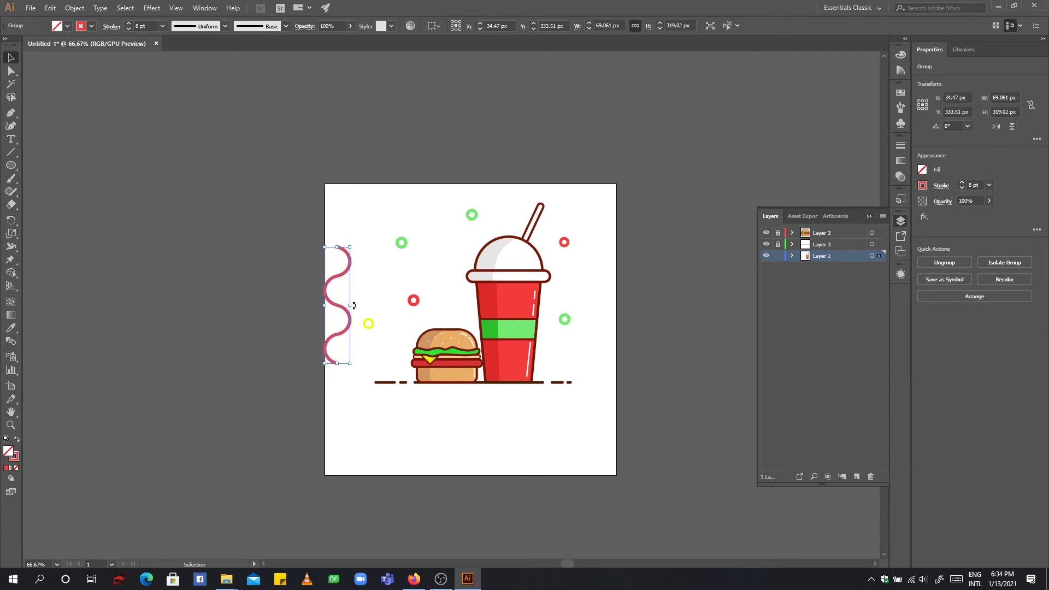
{"action": "left_click", "coordinate": [91, 25]}
Give the squiggle group the burger's dark outline colour and a 6 pt stroke, then shrink it.
{"action": "key", "text": "i"}
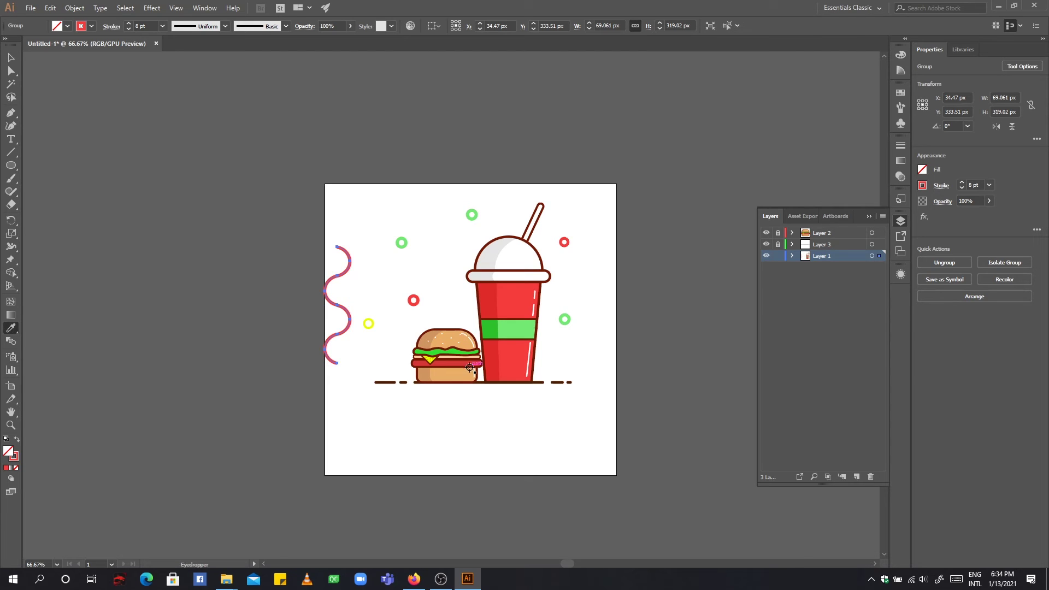
{"action": "left_click", "coordinate": [470, 367]}
{"action": "left_click", "coordinate": [67, 25]}
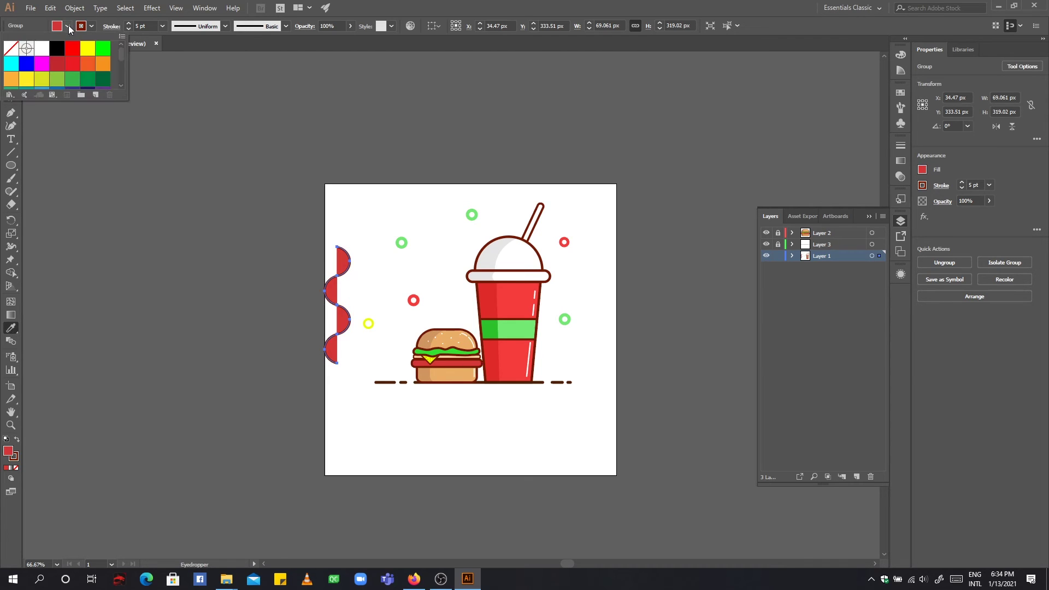
{"action": "left_click", "coordinate": [162, 26]}
{"action": "left_click", "coordinate": [175, 130]}
{"action": "key", "text": "v"}
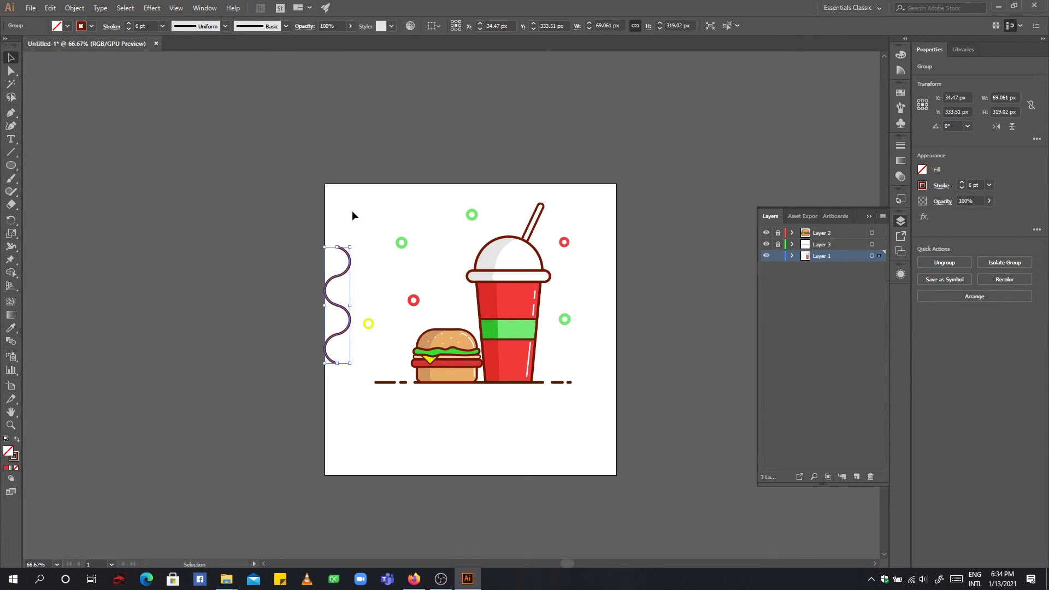
{"action": "mouse_move", "coordinate": [351, 246]}
{"action": "left_mouse_down"}
{"action": "mouse_move", "coordinate": [331, 330]}
{"action": "mouse_move", "coordinate": [421, 326]}
{"action": "mouse_move", "coordinate": [433, 308]}
{"action": "mouse_move", "coordinate": [448, 311]}
{"action": "mouse_move", "coordinate": [452, 282]}
{"action": "mouse_move", "coordinate": [457, 311]}
{"action": "mouse_move", "coordinate": [469, 315]}
{"action": "left_mouse_up"}
Move the dark steam squiggles into place above the burger bun.
{"action": "left_click", "coordinate": [637, 273]}
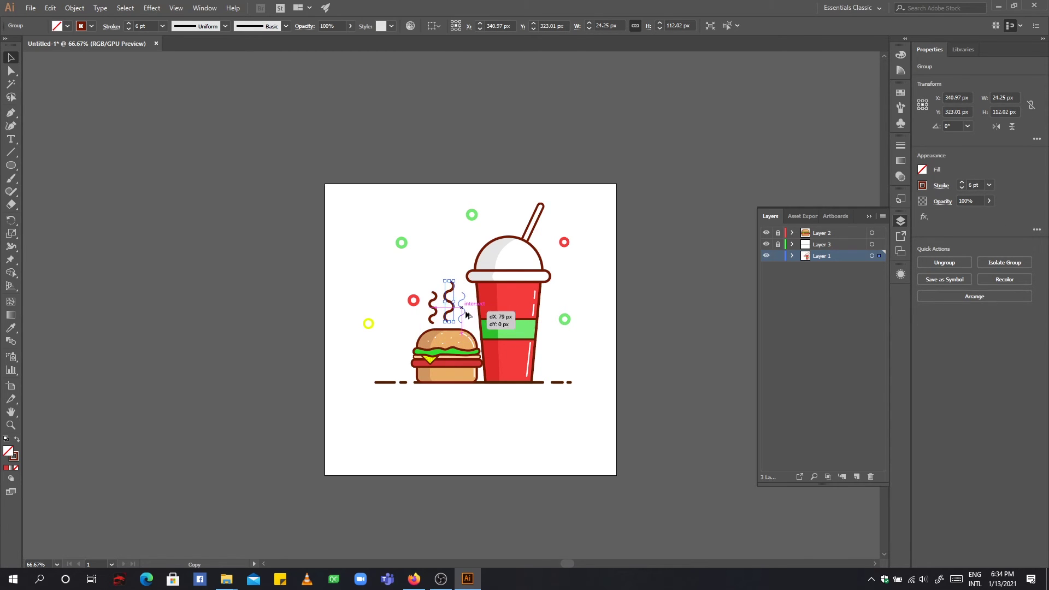
{"action": "mouse_move", "coordinate": [571, 299]}
{"action": "left_mouse_down"}
{"action": "mouse_move", "coordinate": [426, 284]}
{"action": "mouse_move", "coordinate": [447, 313]}
{"action": "left_mouse_up"}
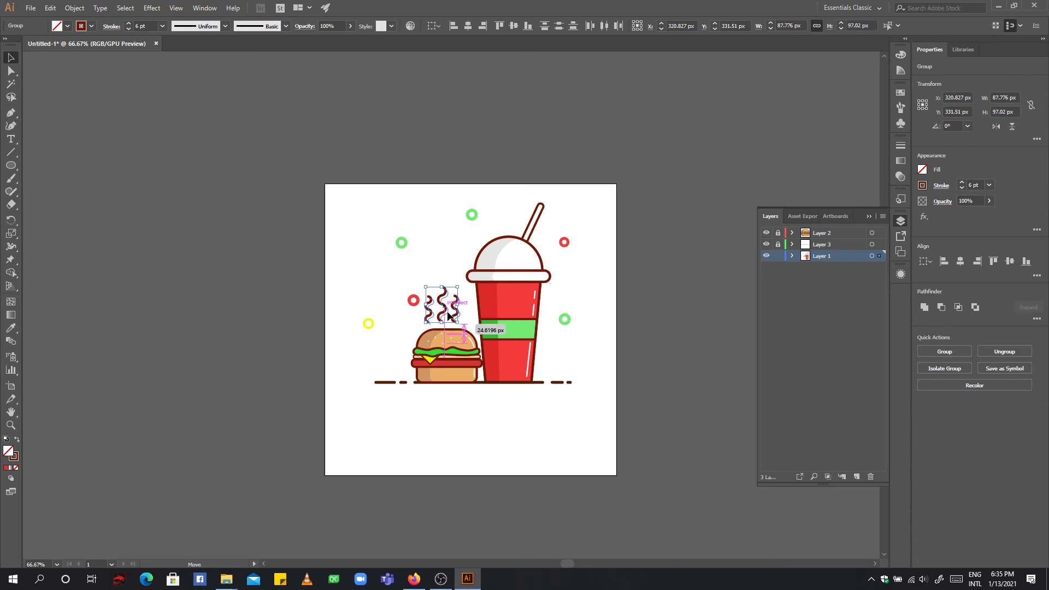
{"action": "left_click", "coordinate": [653, 271]}
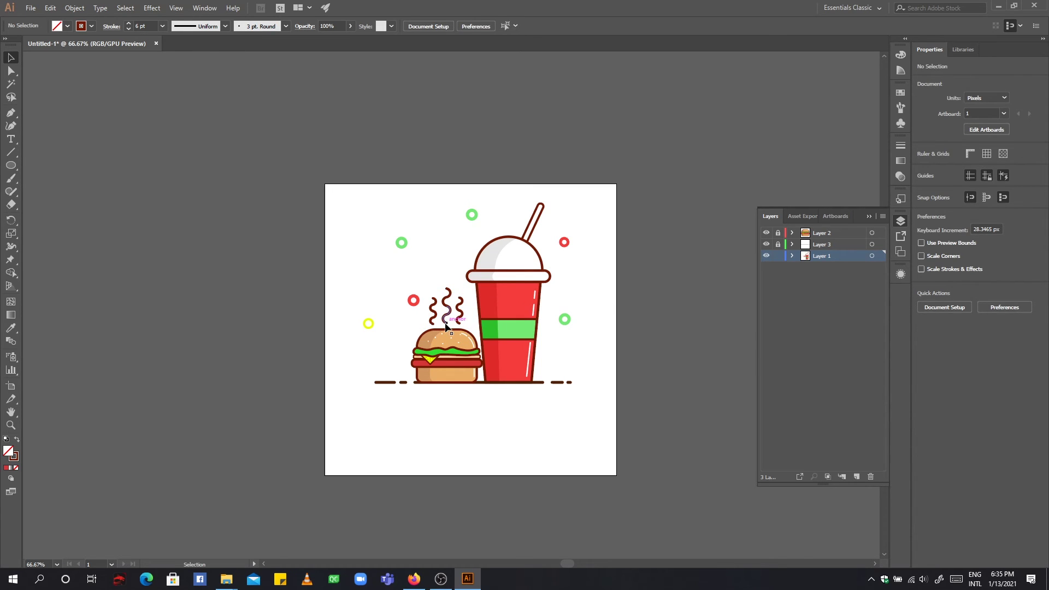
Draw a small ellipse near the artboard's top-left and fill it with the cup band's green.
{"action": "left_click_drag", "start_coordinate": [10, 165], "coordinate": [50, 192]}
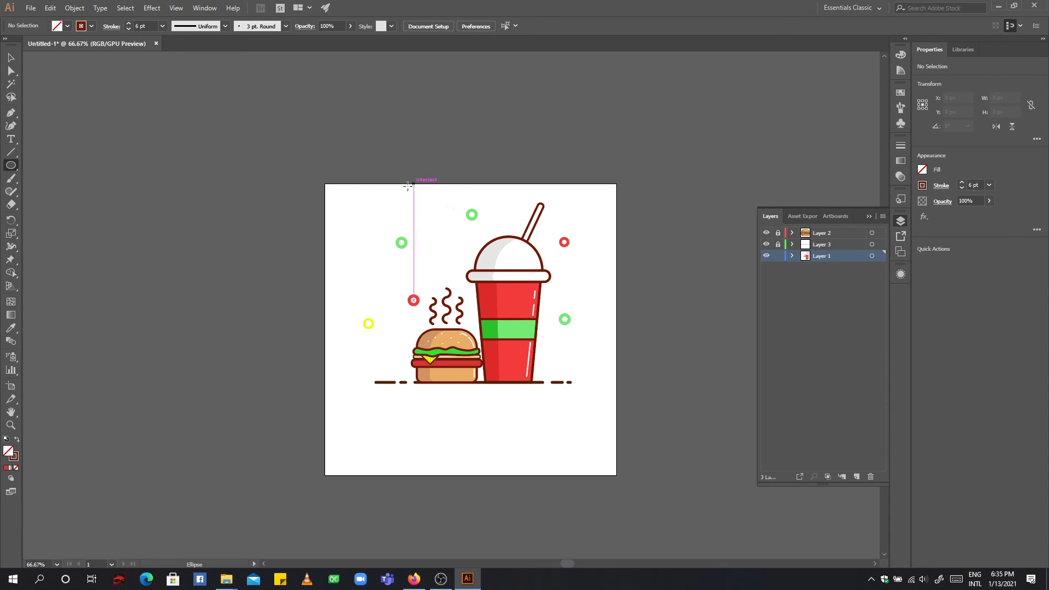
{"action": "left_click_drag", "start_coordinate": [372, 187], "coordinate": [380, 198]}
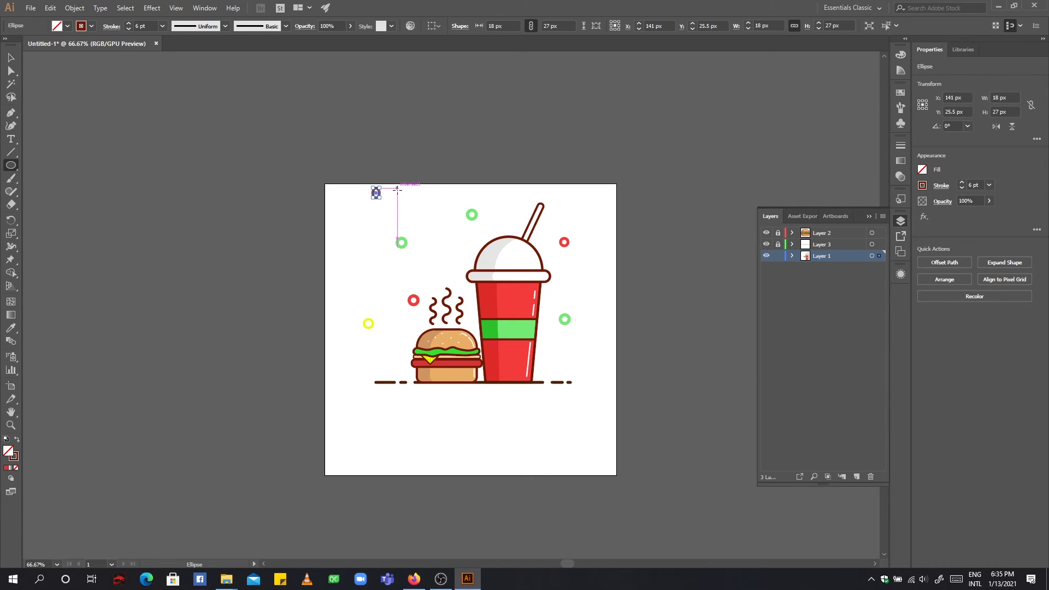
{"action": "key", "text": "i"}
{"action": "left_click", "coordinate": [520, 325]}
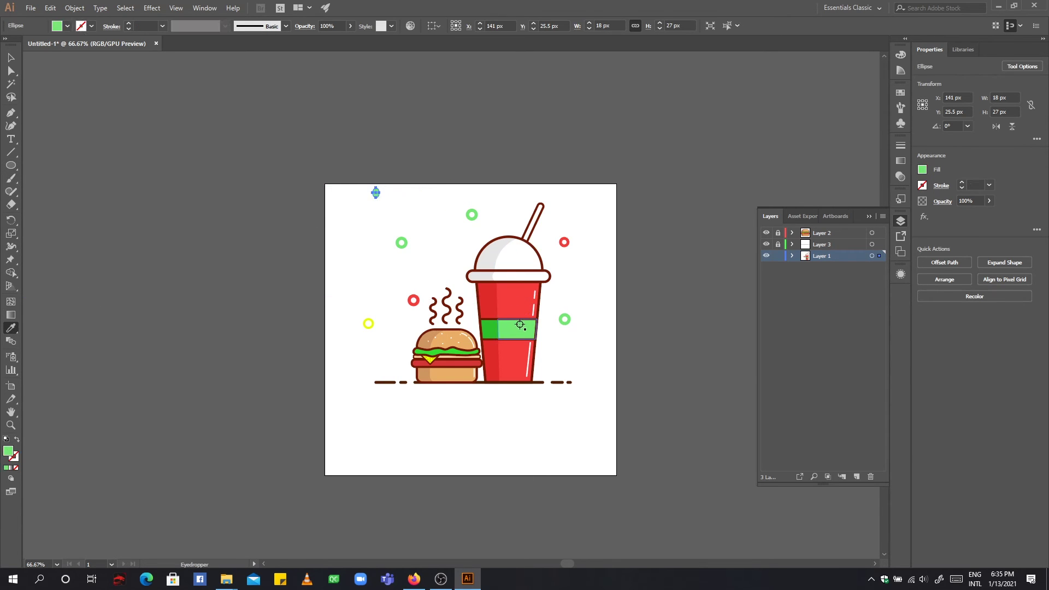
Resize the green dot to a 12 px circle and colour a copy red from a red ring.
{"action": "left_click", "coordinate": [9, 58]}
{"action": "left_click_drag", "start_coordinate": [382, 204], "coordinate": [383, 206]}
{"action": "key", "text": "ctrl+plus"}
{"action": "key", "text": "ctrl+plus"}
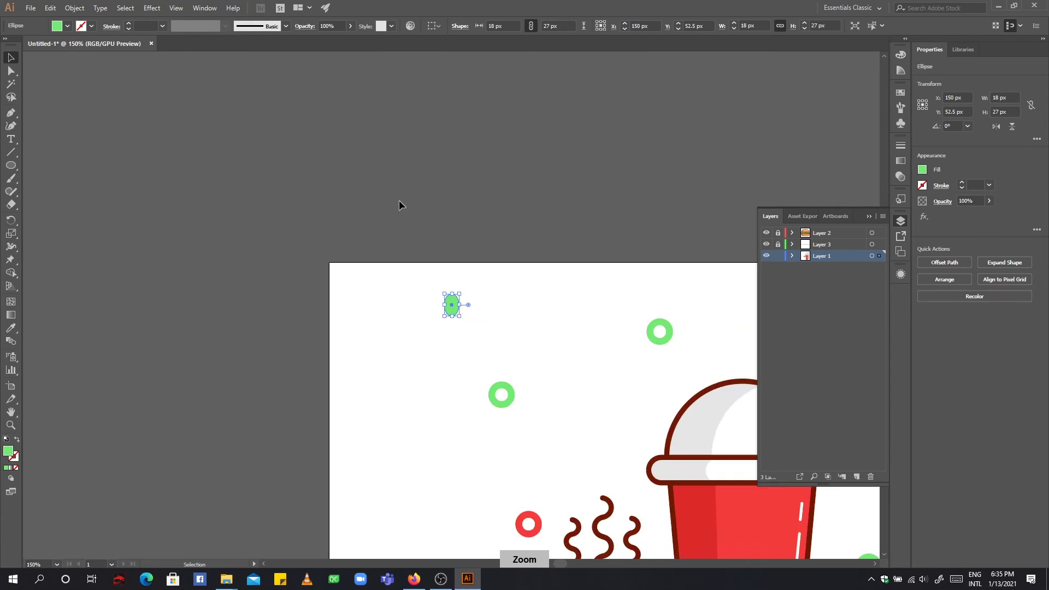
{"action": "key", "text": "ctrl+plus"}
{"action": "key", "text": "ctrl+plus"}
{"action": "mouse_move", "coordinate": [466, 326]}
{"action": "left_mouse_down"}
{"action": "mouse_move", "coordinate": [479, 324]}
{"action": "mouse_move", "coordinate": [465, 311]}
{"action": "mouse_move", "coordinate": [467, 318]}
{"action": "left_mouse_up"}
{"action": "key", "text": "ctrl+plus"}
{"action": "key", "text": "ctrl+minus"}
{"action": "key", "text": "ctrl+minus"}
{"action": "key", "text": "ctrl+minus"}
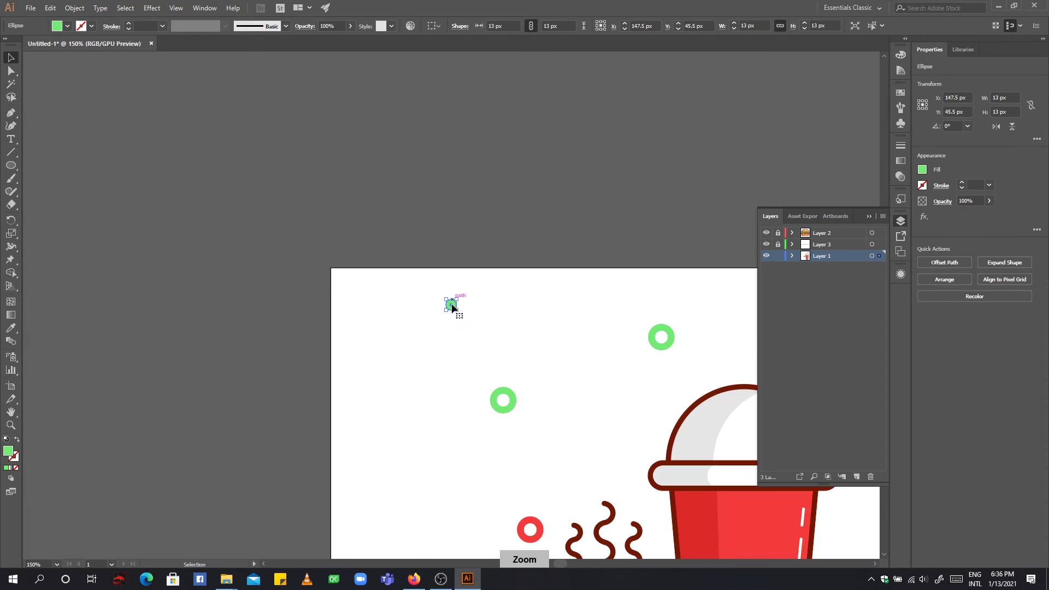
{"action": "key", "text": "ctrl+z"}
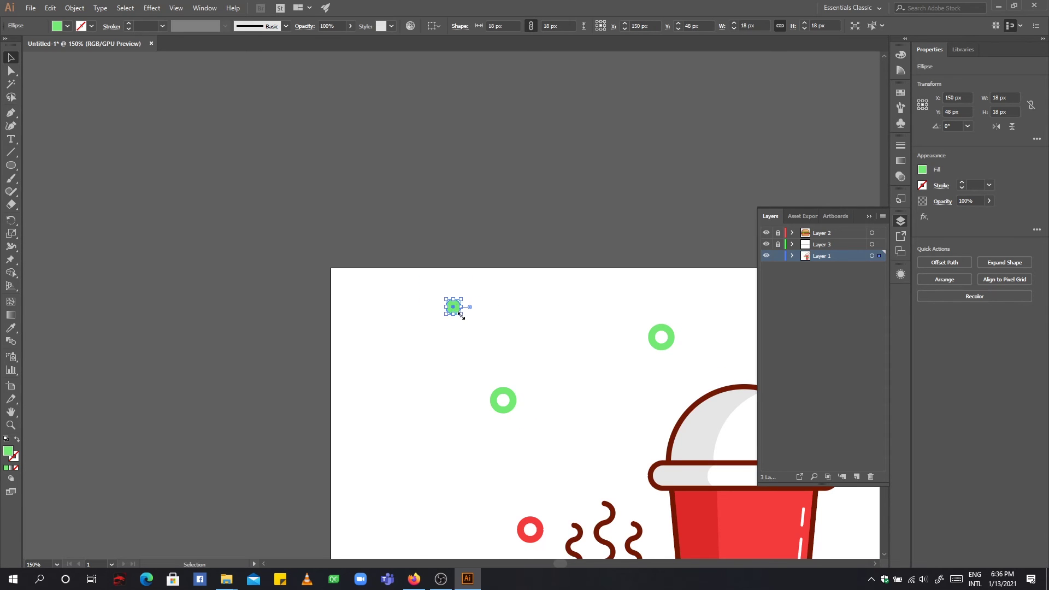
{"action": "left_click_drag", "start_coordinate": [461, 315], "coordinate": [532, 363]}
{"action": "key", "text": "i"}
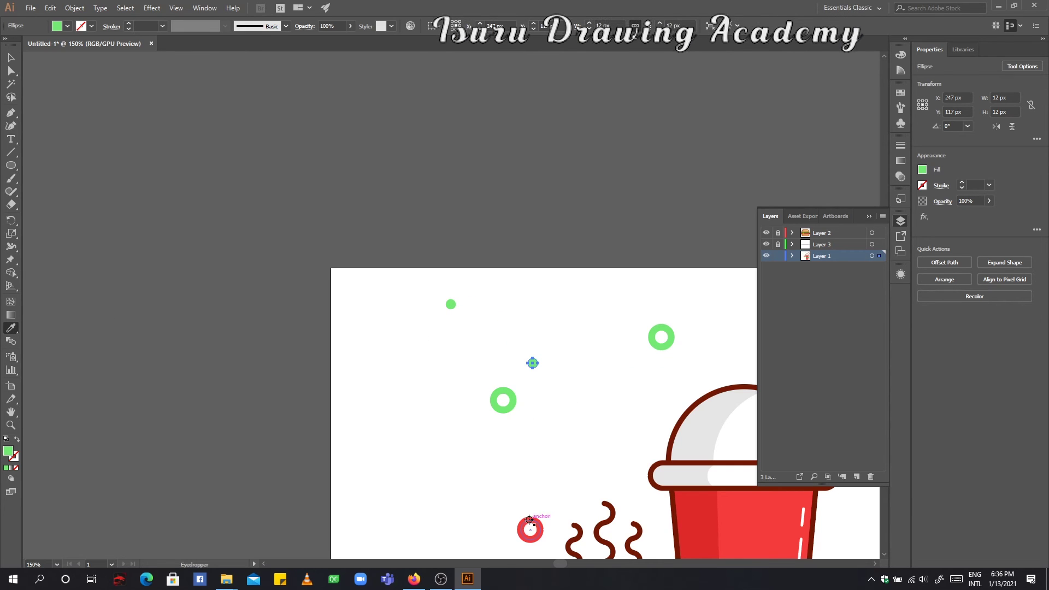
{"action": "left_click", "coordinate": [530, 519]}
Place a red dot copy lower on the artboard and turn another dot copy yellow.
{"action": "key", "text": "ctrl+minus"}
{"action": "key", "text": "ctrl+minus"}
{"action": "key", "text": "ctrl+minus"}
{"action": "key", "text": "v"}
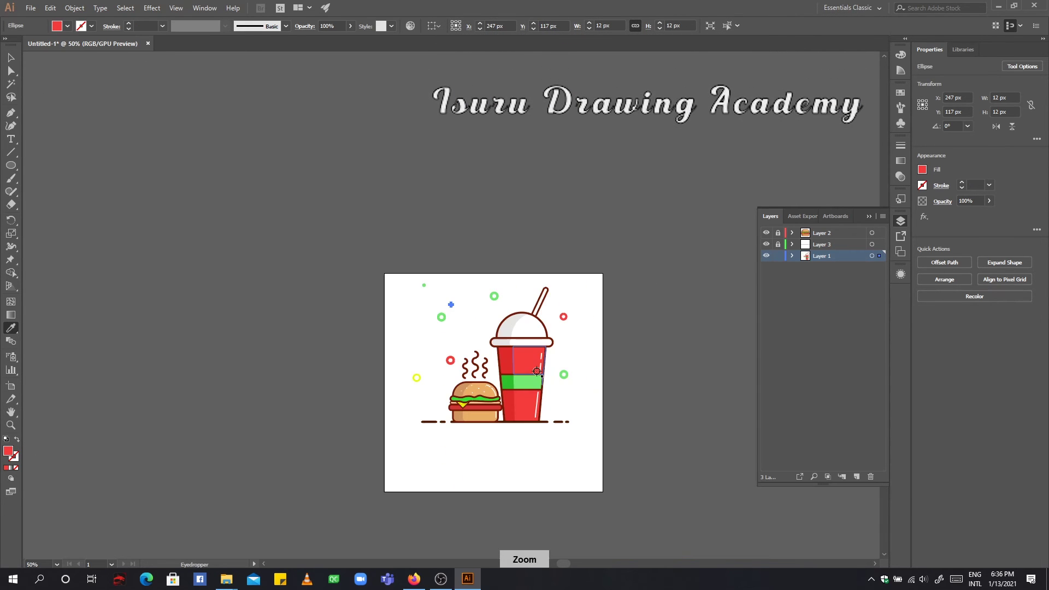
{"action": "key", "text": "ctrl+plus"}
{"action": "key", "text": "ctrl+plus"}
{"action": "key", "text": "ctrl+plus"}
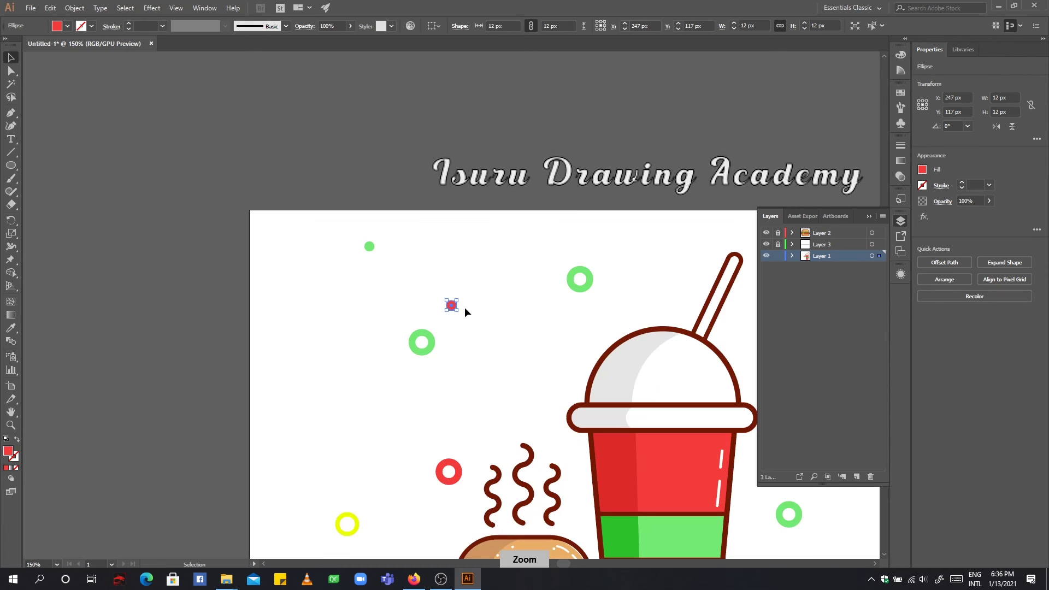
{"action": "left_click_drag", "start_coordinate": [451, 305], "coordinate": [666, 256]}
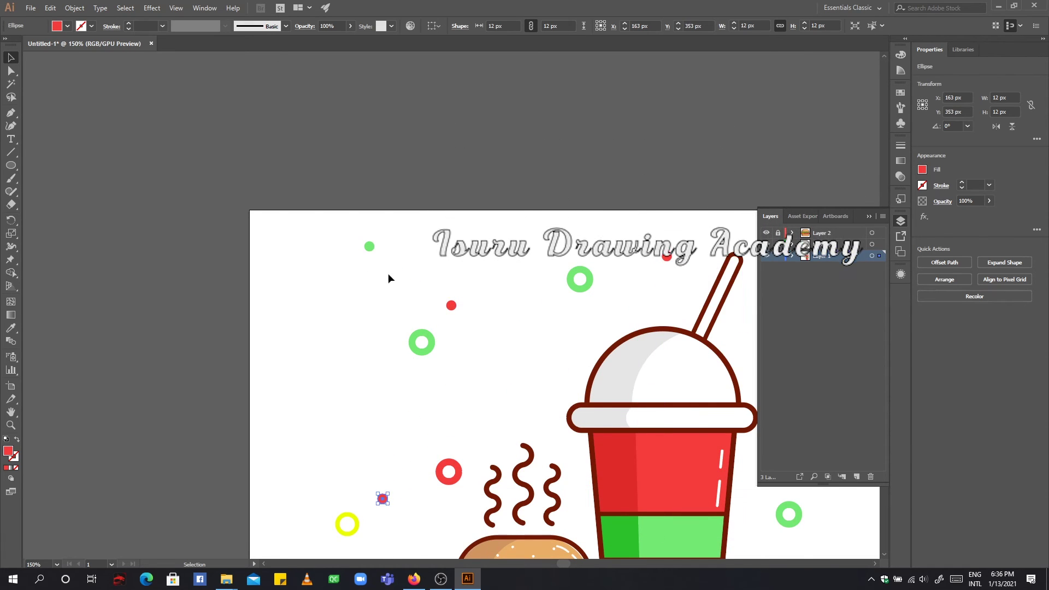
{"action": "left_click_drag", "start_coordinate": [382, 498], "coordinate": [332, 462]}
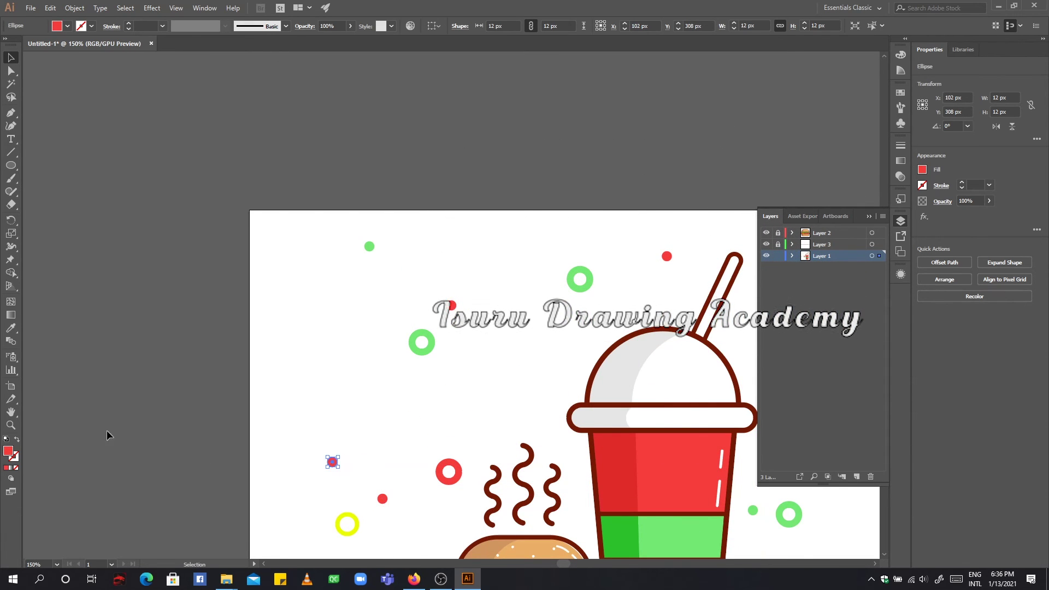
{"action": "left_click", "coordinate": [67, 25]}
{"action": "left_click", "coordinate": [88, 48]}
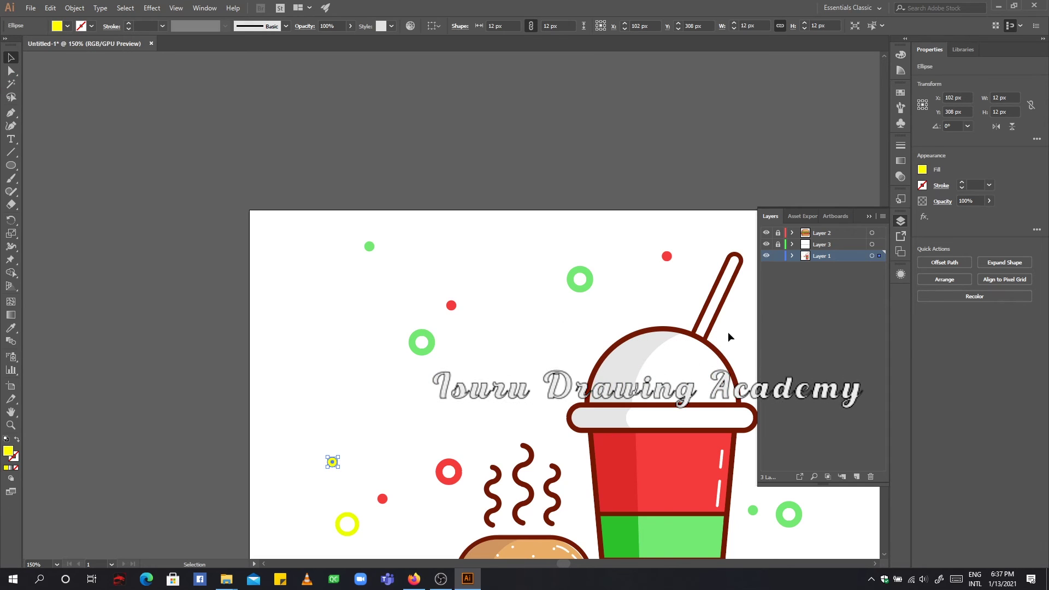
Copy yellow dots beside the cup lid and right of the cup, and reposition a red dot.
{"action": "mouse_move", "coordinate": [332, 461]}
{"action": "left_mouse_down"}
{"action": "mouse_move", "coordinate": [741, 319]}
{"action": "mouse_move", "coordinate": [554, 383]}
{"action": "left_mouse_up"}
{"action": "left_click_drag", "start_coordinate": [503, 485], "coordinate": [840, 504]}
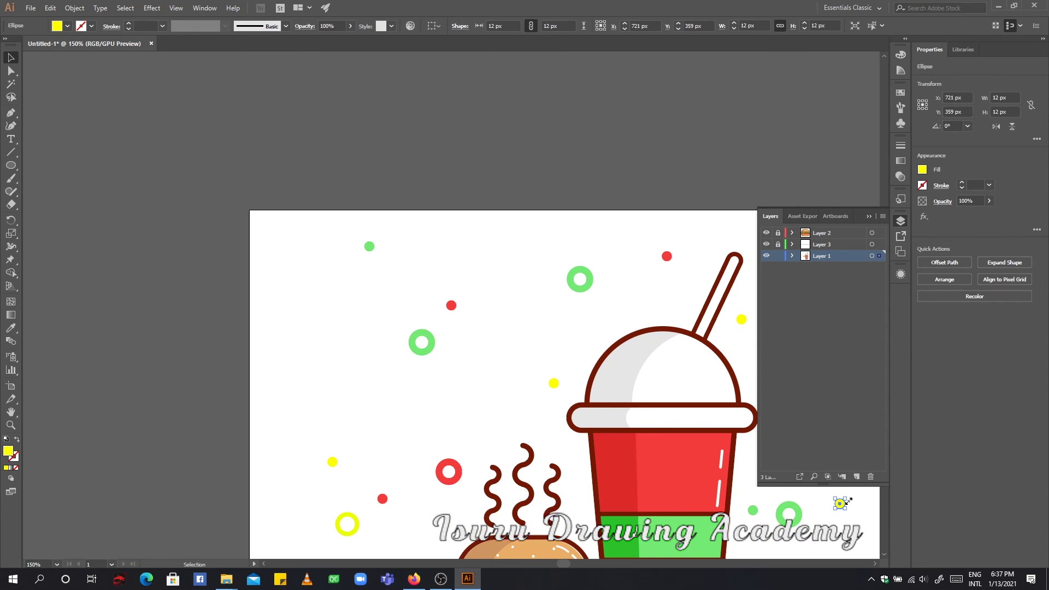
{"action": "key", "text": "ctrl+minus"}
{"action": "key", "text": "ctrl+minus"}
{"action": "left_click_drag", "start_coordinate": [279, 218], "coordinate": [225, 231]}
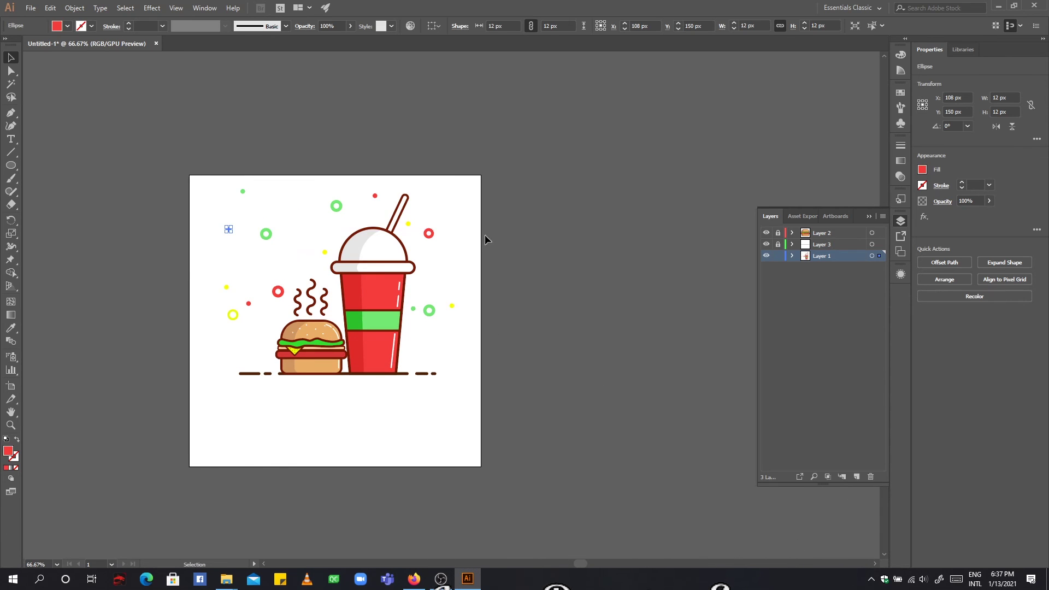
{"action": "left_click", "coordinate": [533, 239]}
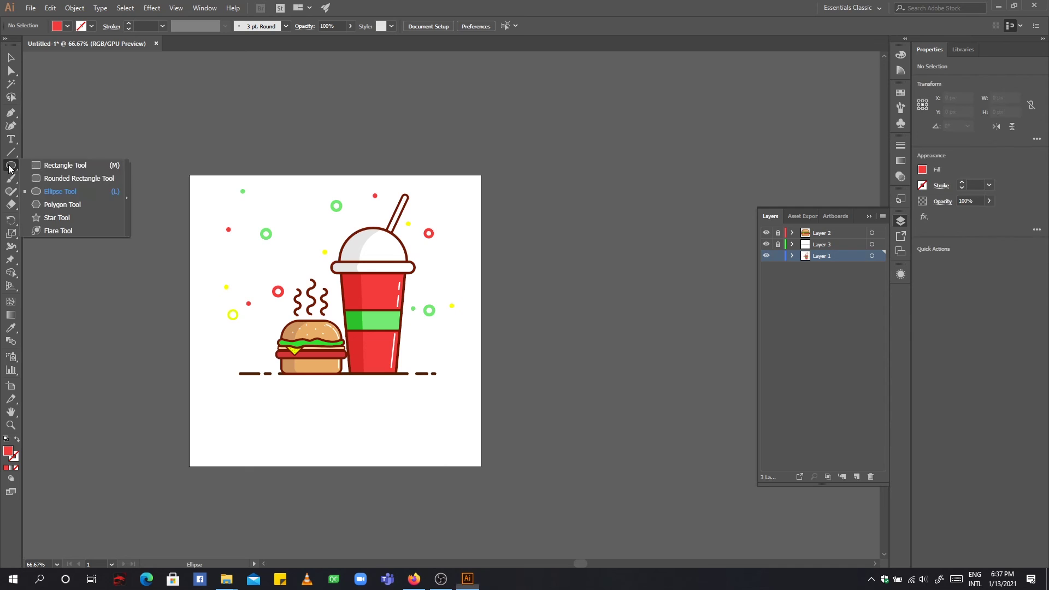
Add a new layer and draw an 800×800 px square on it.
{"action": "left_click_drag", "start_coordinate": [10, 165], "coordinate": [69, 160]}
{"action": "left_click", "coordinate": [856, 476]}
{"action": "left_click", "coordinate": [507, 191]}
{"action": "type", "text": "800"}
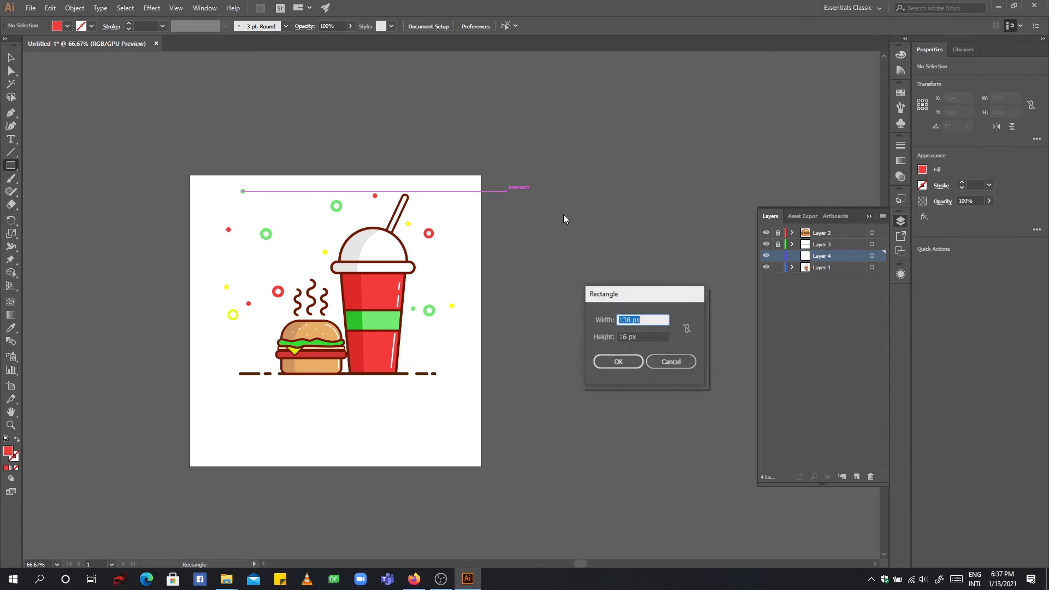
{"action": "double_click", "coordinate": [632, 335]}
{"action": "key", "text": "Return"}
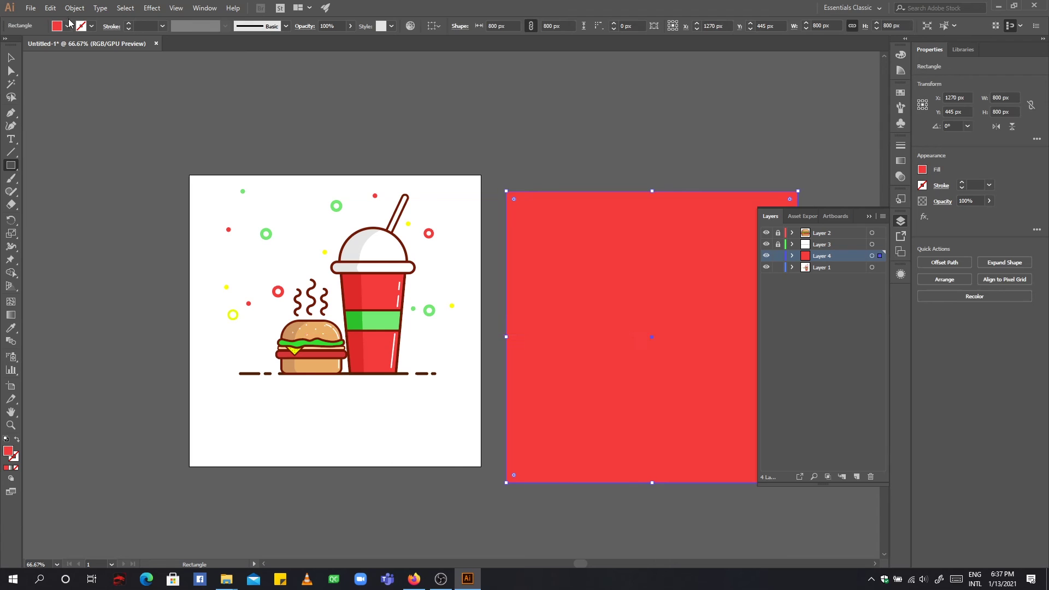
Fill the square pale yellow (#f7f48d) and move Layer 4 below the other layers.
{"action": "left_click", "coordinate": [67, 26]}
{"action": "left_click", "coordinate": [88, 48]}
{"action": "double_click", "coordinate": [8, 451]}
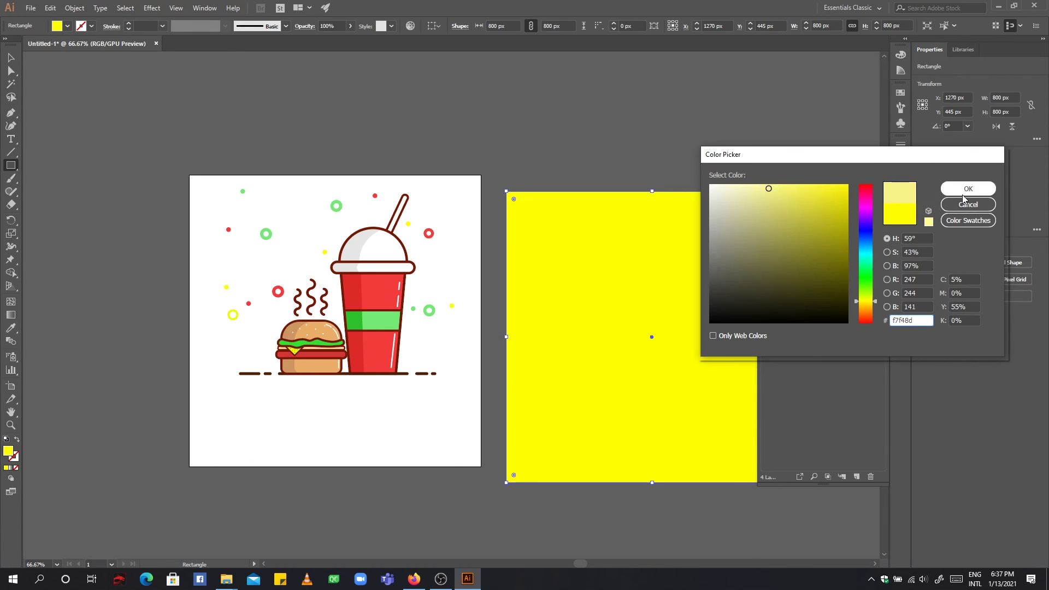
{"action": "left_click", "coordinate": [955, 187]}
{"action": "key", "text": "ctrl+shift+bracketleft"}
{"action": "left_click", "coordinate": [10, 57]}
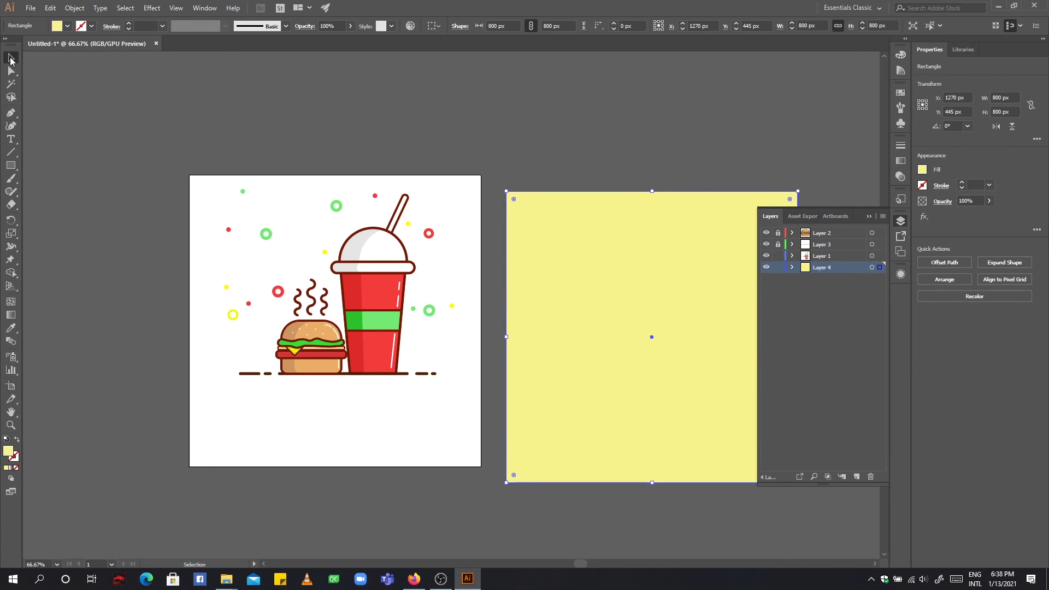
Move the yellow square onto the artboard, unlock all layers, and merge the artwork into Layer 2.
{"action": "left_click_drag", "start_coordinate": [677, 352], "coordinate": [360, 336]}
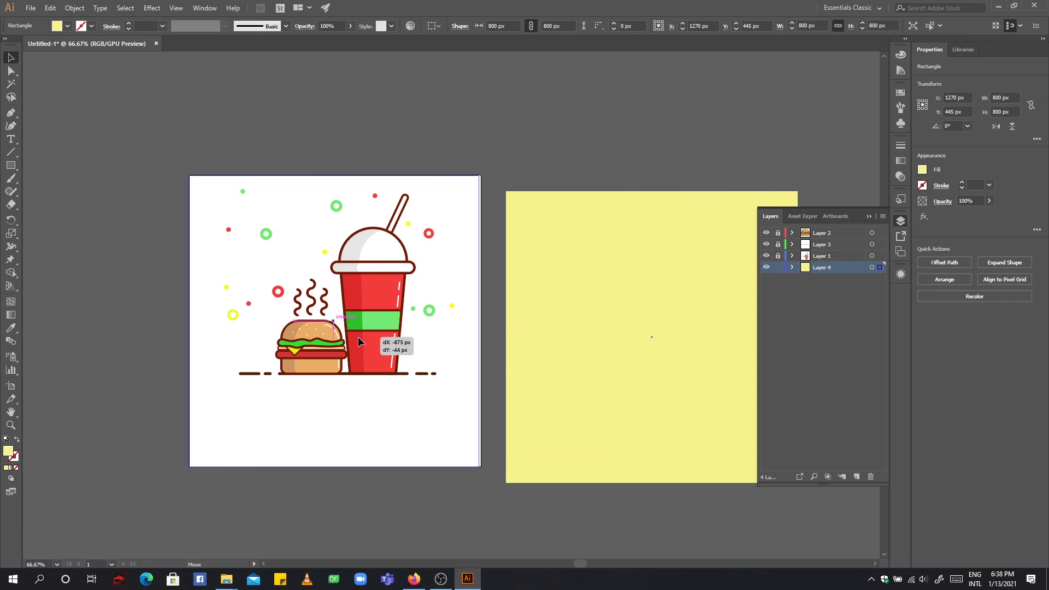
{"action": "key", "text": "ctrl+shift+a"}
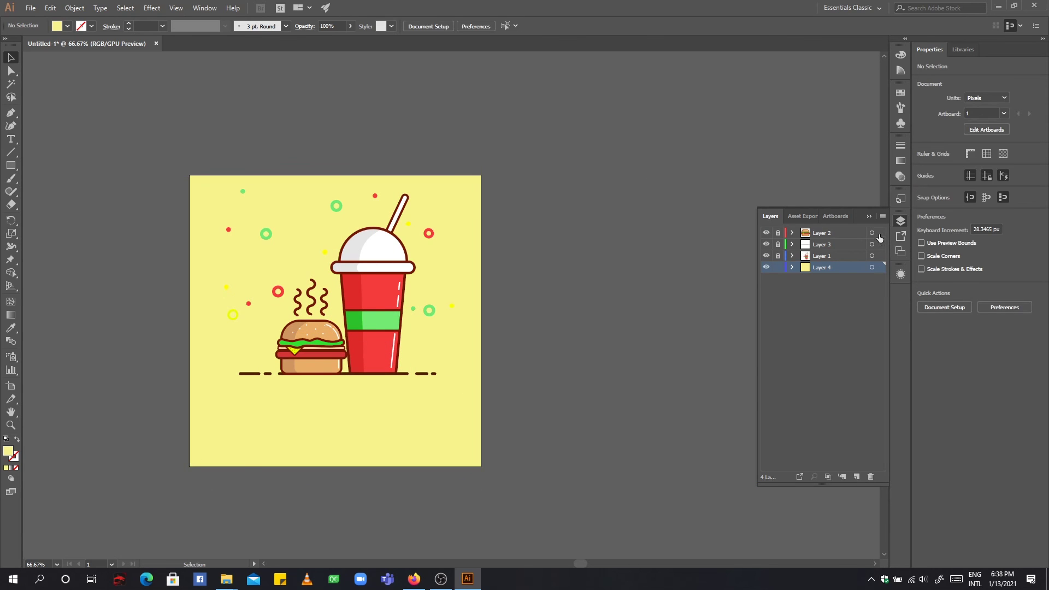
{"action": "key", "text": "ctrl+alt+2"}
{"action": "left_click", "coordinate": [879, 232]}
{"action": "left_click", "coordinate": [880, 255], "text": "shift"}
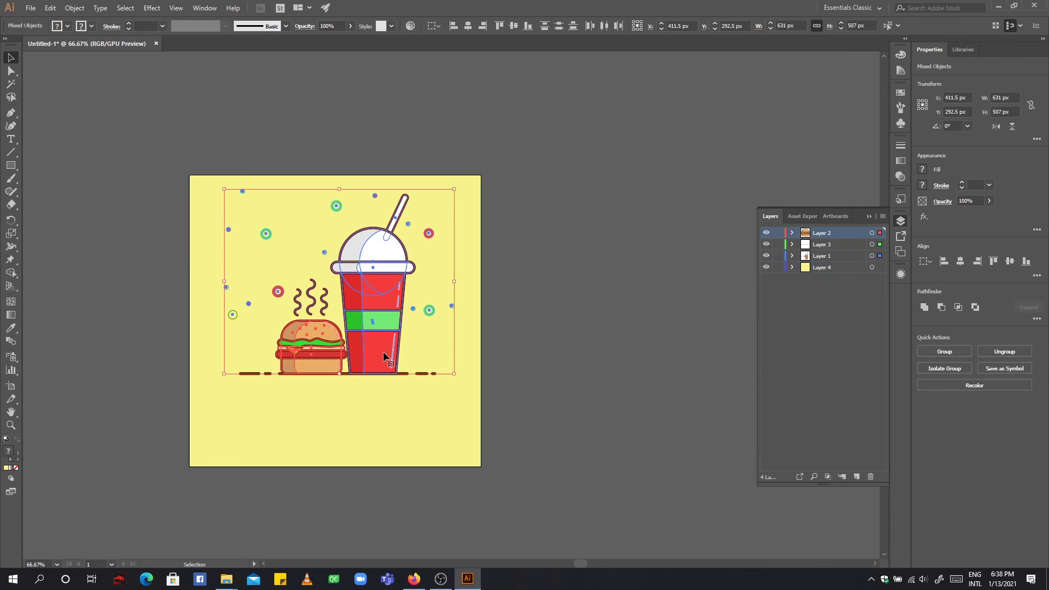
{"action": "key", "text": "ctrl+g"}
Centre the artwork and yellow square horizontally and vertically, then shift them onto the artboard.
{"action": "left_click", "coordinate": [421, 398], "text": "shift"}
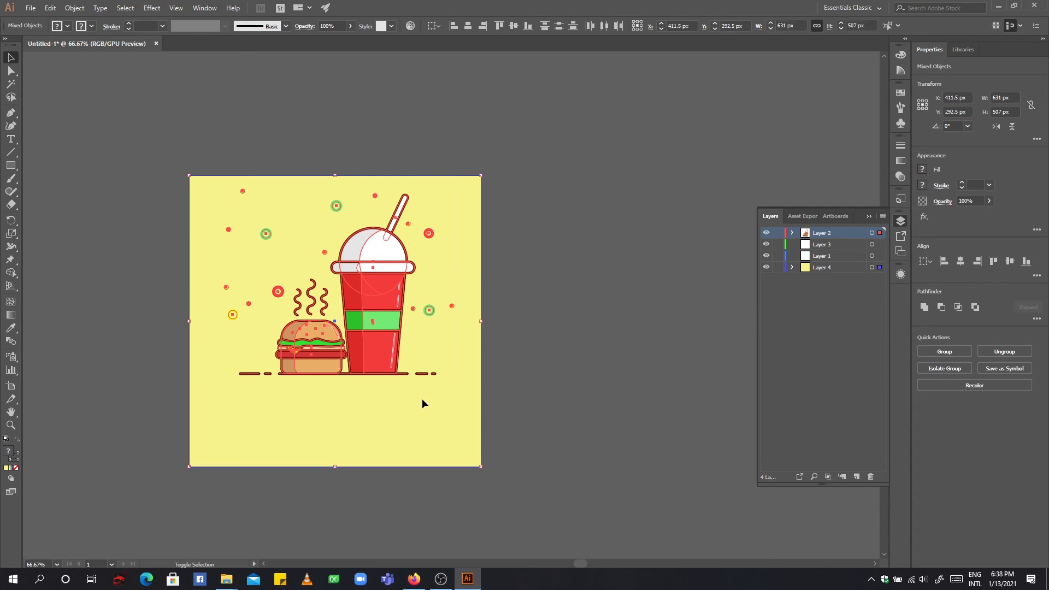
{"action": "left_click", "coordinate": [468, 25]}
{"action": "left_click", "coordinate": [513, 26]}
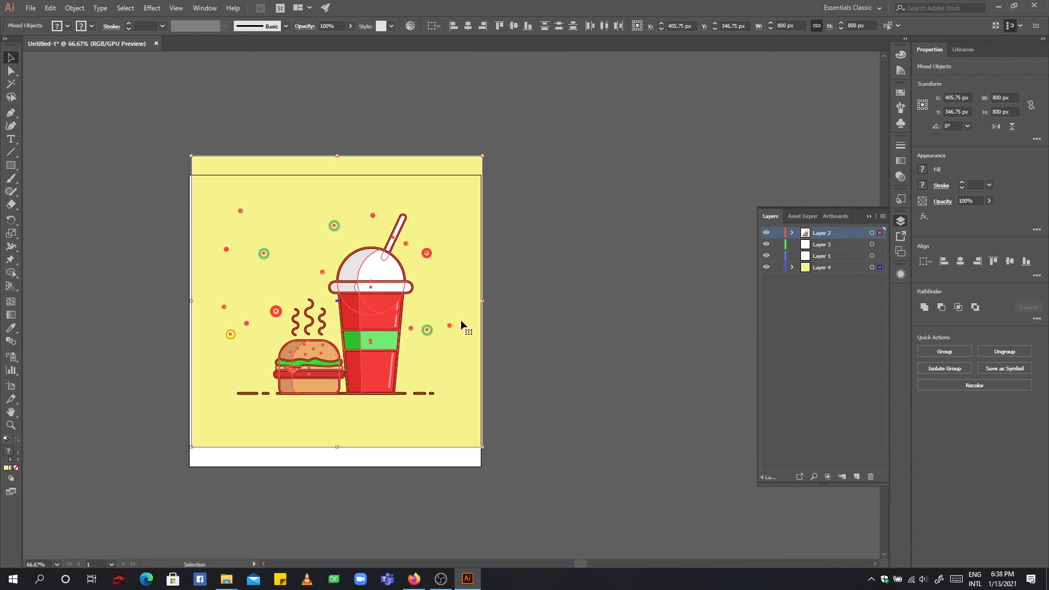
{"action": "left_click_drag", "start_coordinate": [460, 320], "coordinate": [457, 340]}
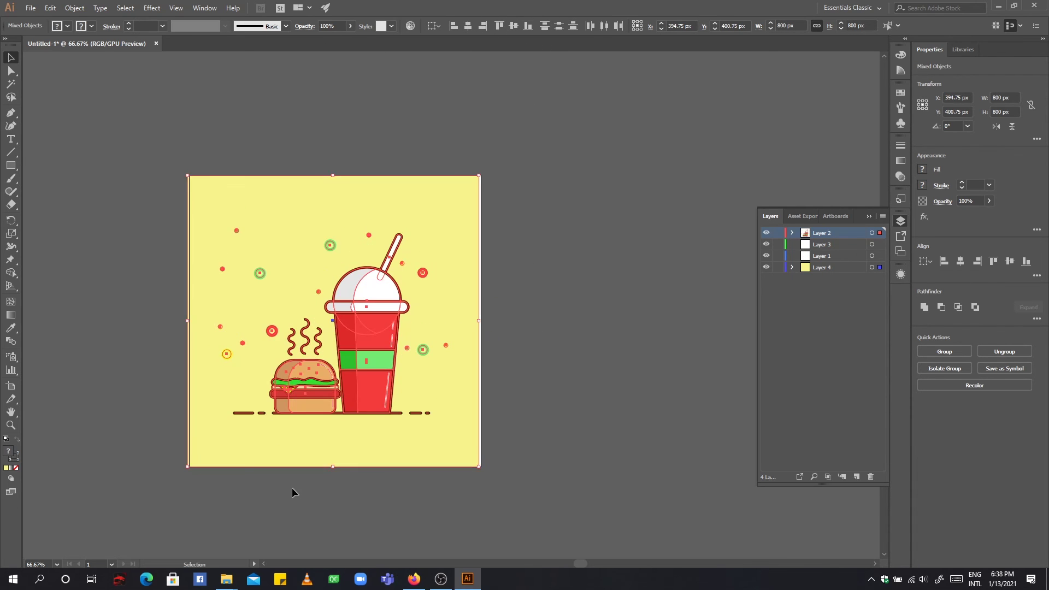
{"action": "scroll", "coordinate": [274, 329], "scroll_direction": "up", "scroll_amount": 3}
{"action": "left_click_drag", "start_coordinate": [566, 564], "coordinate": [555, 564]}
{"action": "left_click_drag", "start_coordinate": [379, 479], "coordinate": [371, 468]}
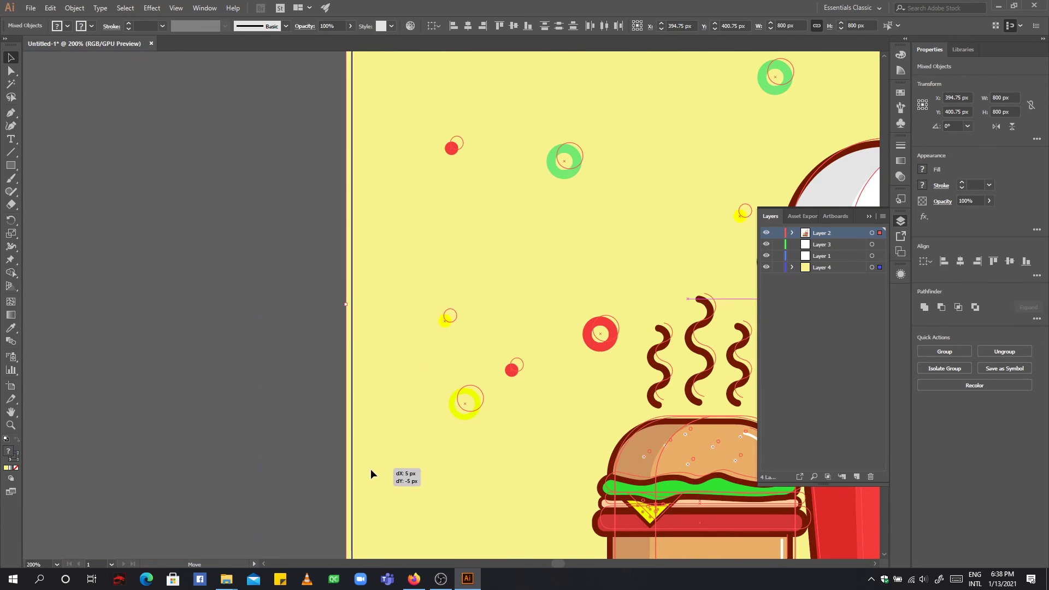
{"action": "scroll", "coordinate": [883, 313], "scroll_direction": "down", "scroll_amount": 3}
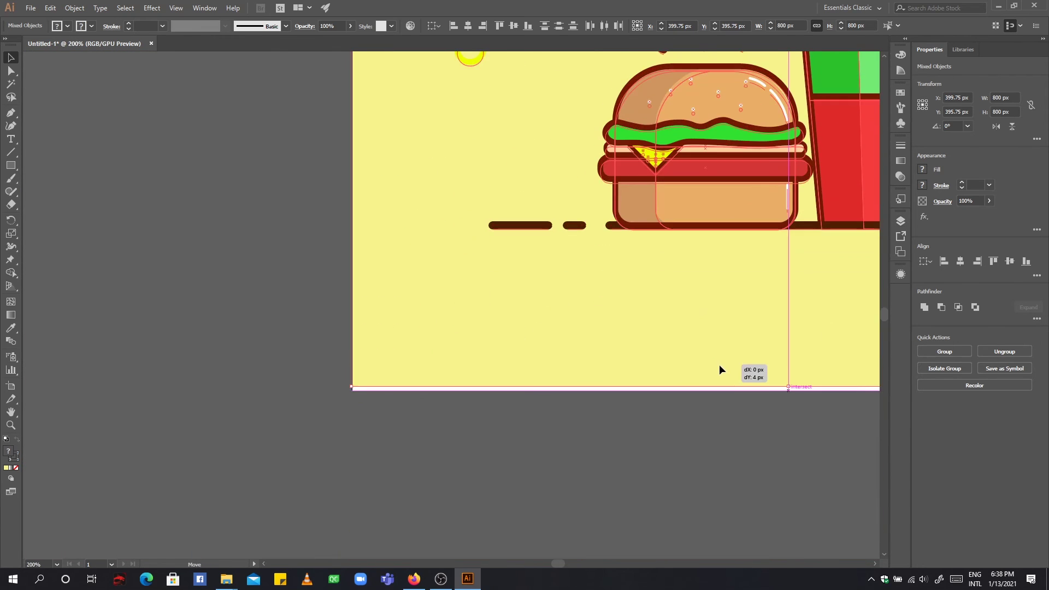
{"action": "scroll", "coordinate": [719, 365], "scroll_direction": "down", "scroll_amount": 3}
Select the background square and pick a paler yellow for its fill.
{"action": "left_click", "coordinate": [690, 355]}
{"action": "left_click", "coordinate": [556, 414]}
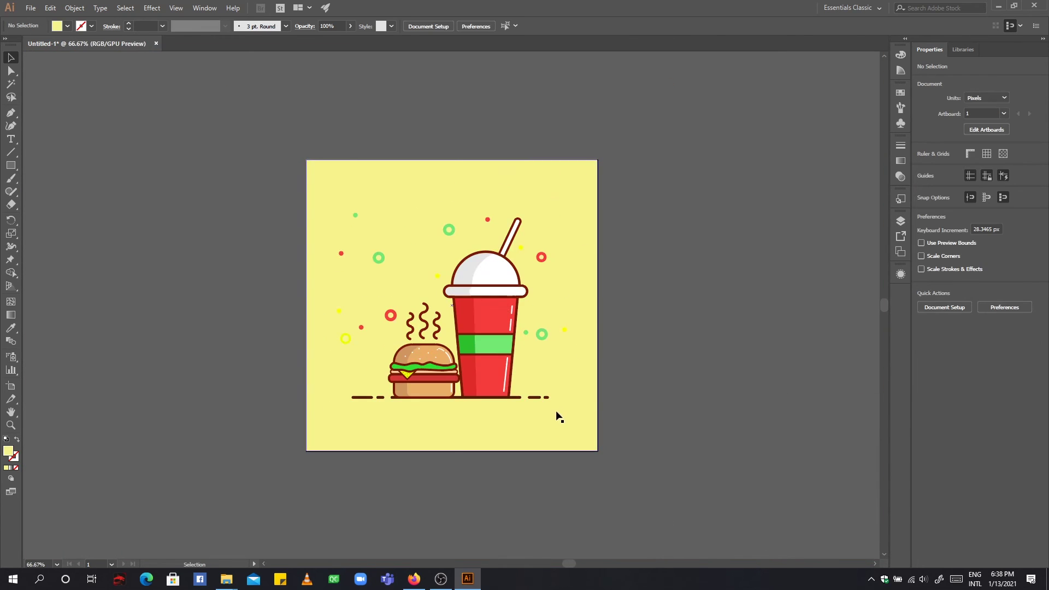
{"action": "double_click", "coordinate": [8, 452]}
{"action": "left_click", "coordinate": [748, 185]}
Confirm the creamier yellow background, then zoom in and out to review the finished illustration.
{"action": "left_click", "coordinate": [955, 188]}
{"action": "left_click", "coordinate": [728, 298]}
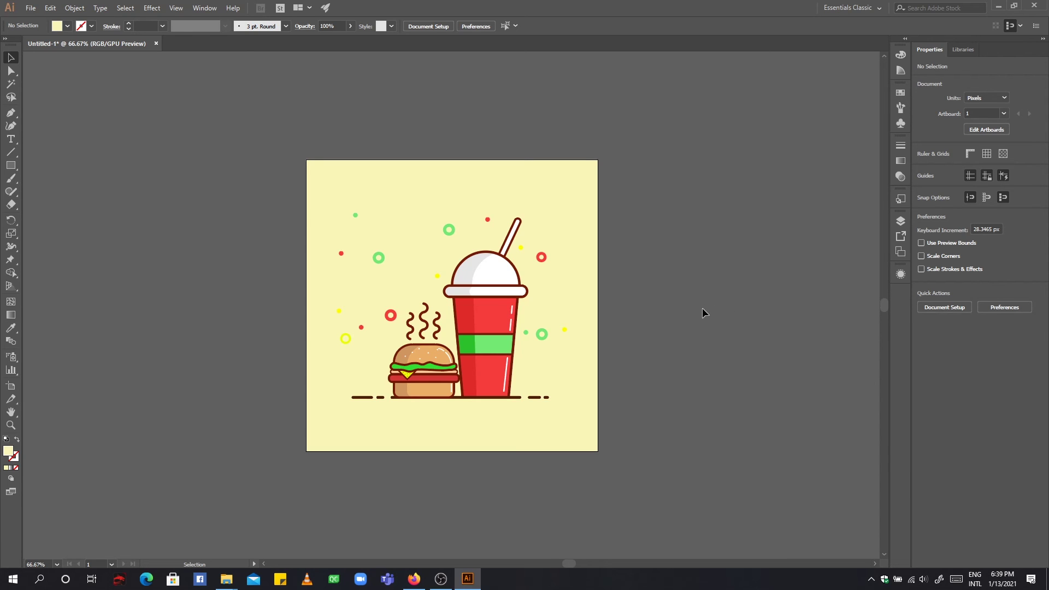
{"action": "key", "text": "ctrl+plus"}
{"action": "key", "text": "ctrl+minus"}
{"action": "key", "text": "ctrl+minus"}
{"action": "key", "text": "ctrl+plus"}
{"action": "key", "text": "ctrl+plus"}
{"action": "key", "text": "ctrl+plus"}
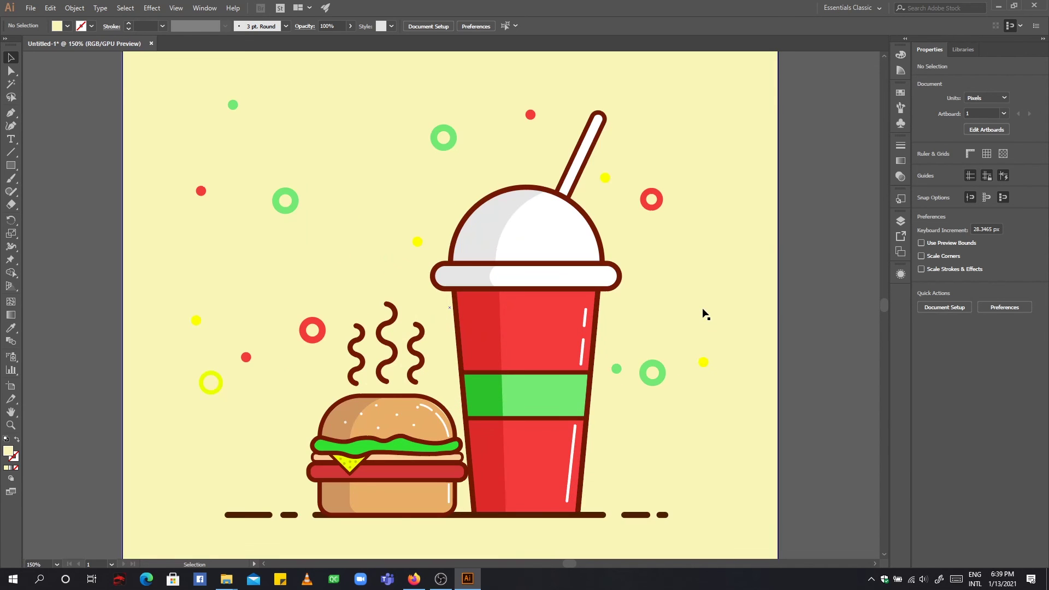
{"action": "key", "text": "ctrl+minus"}
{"action": "key", "text": "ctrl+minus"}
{"action": "key", "text": "ctrl+minus"}
{"action": "key", "text": "ctrl+minus"}
{"action": "key", "text": "ctrl+plus"}
{"action": "key", "text": "ctrl+plus"}
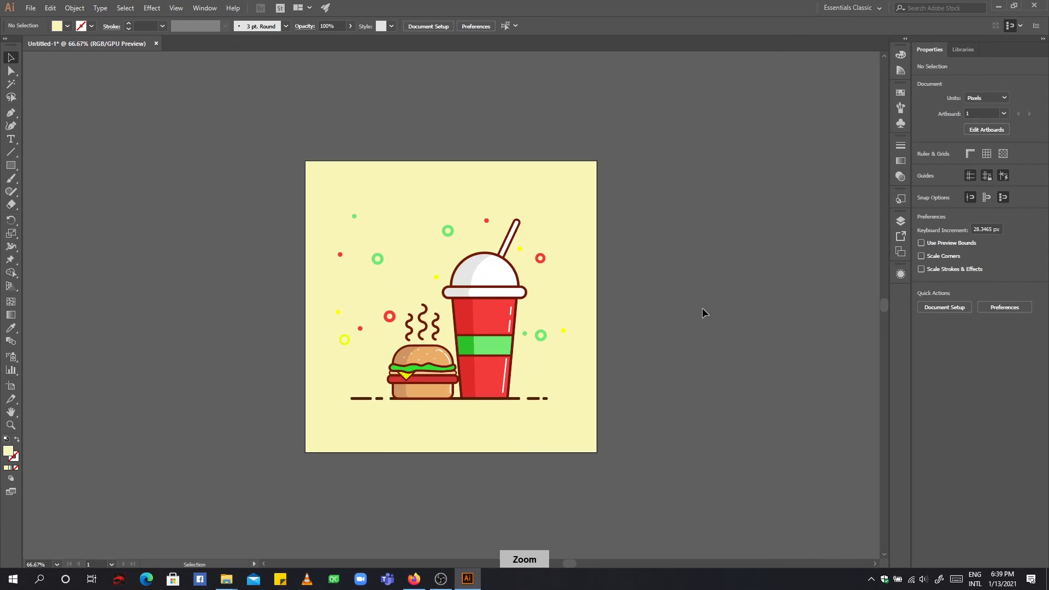